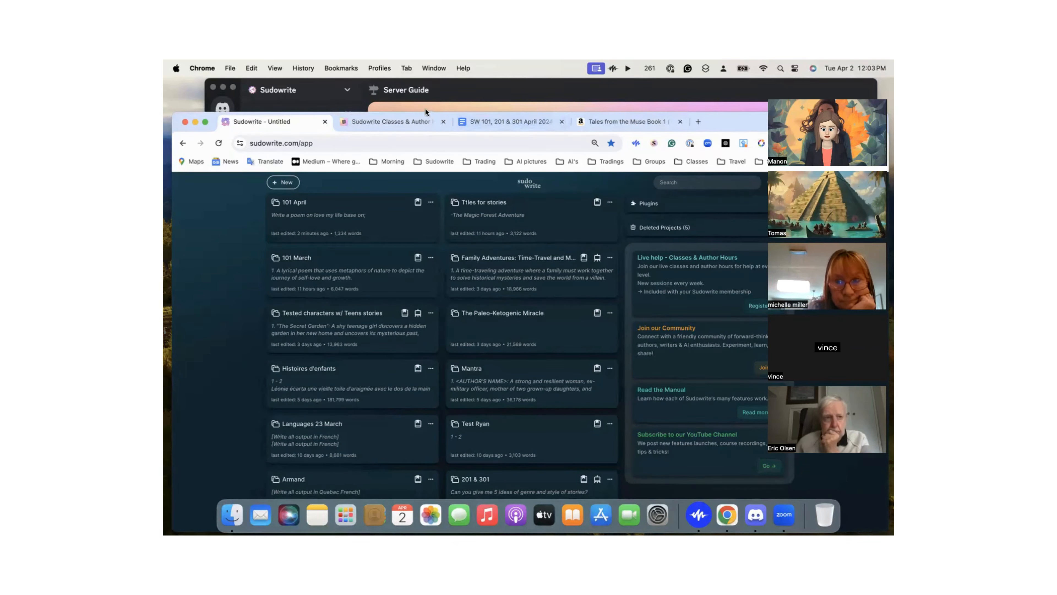
Look at the deleted projects in the projects trash and return to the project list
left_click_drag(710, 120, 661, 112)
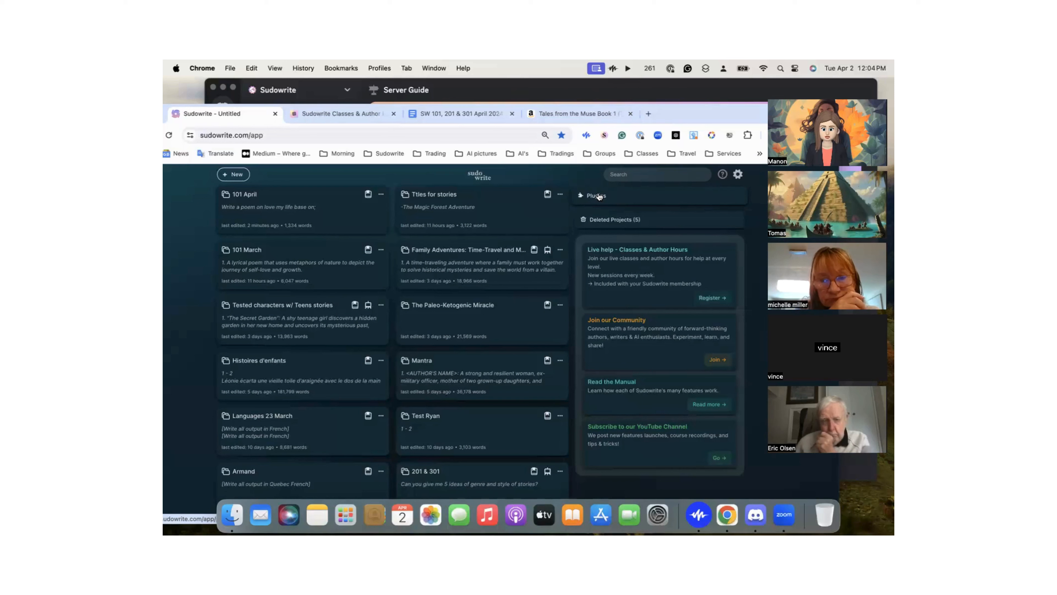
left_click(606, 221)
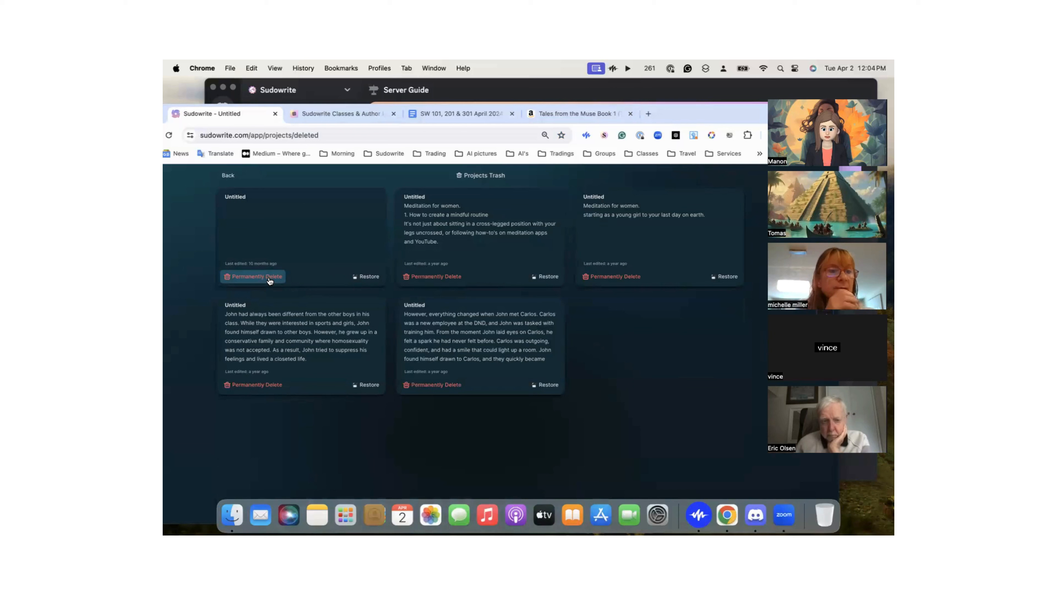
left_click(228, 175)
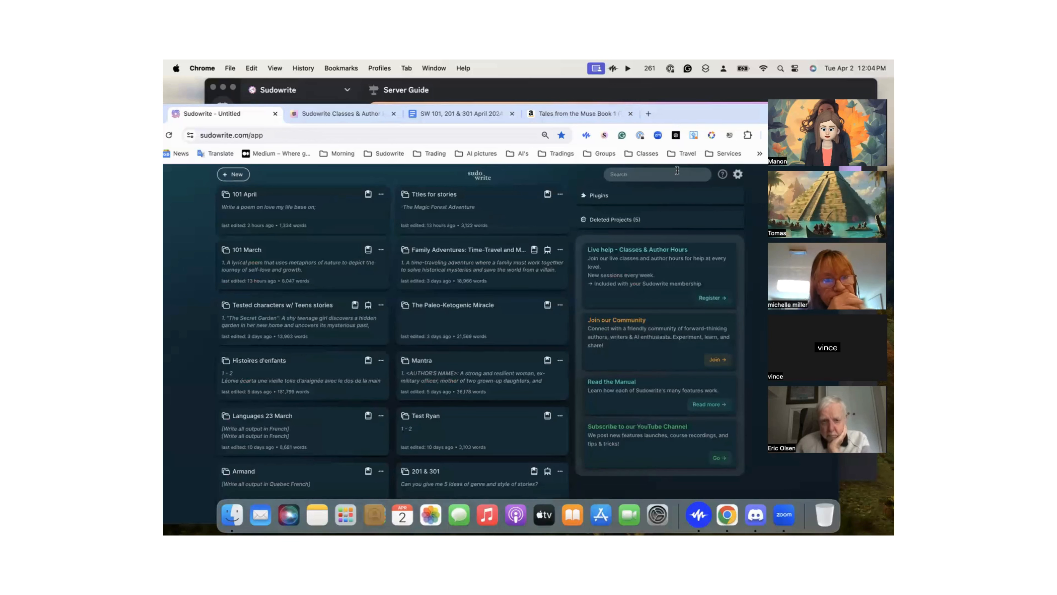
Open the Sudowrite Discord community from the help options and examine its full channel list down to the archive
left_click(723, 173)
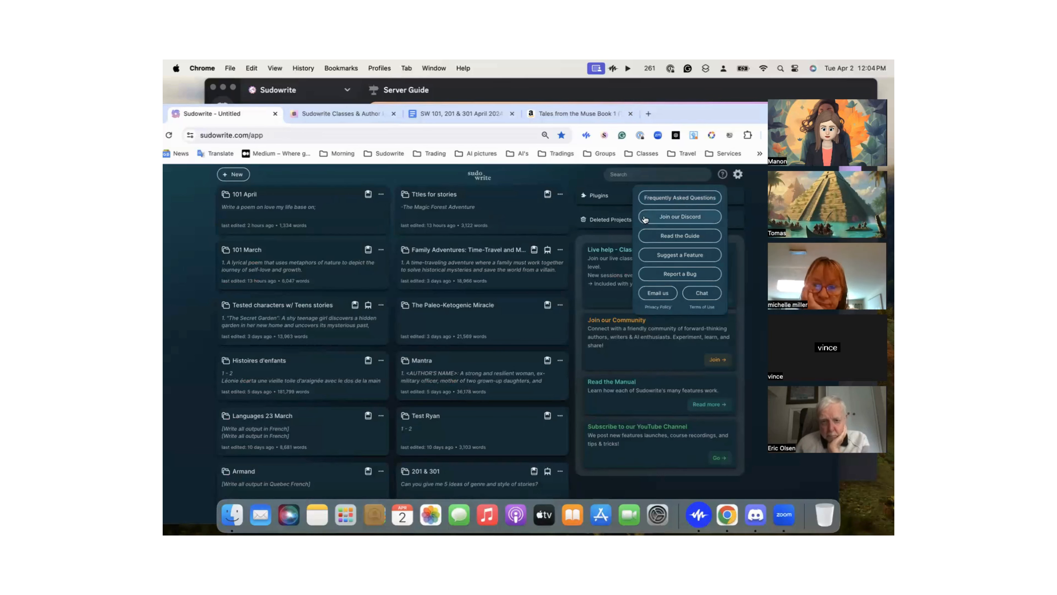
left_click(678, 217)
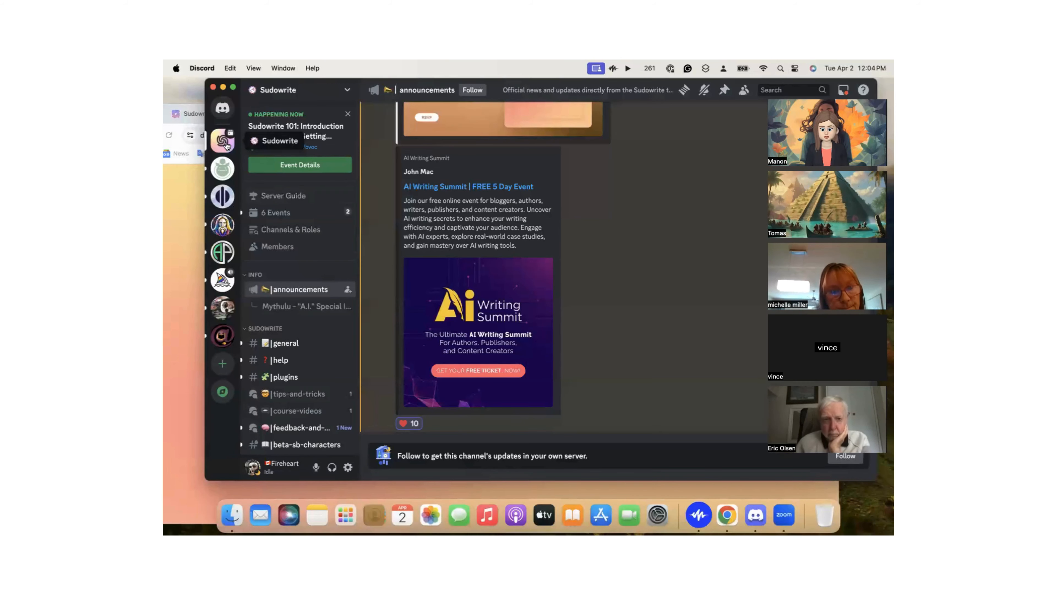
scroll(306, 227, "down", 3)
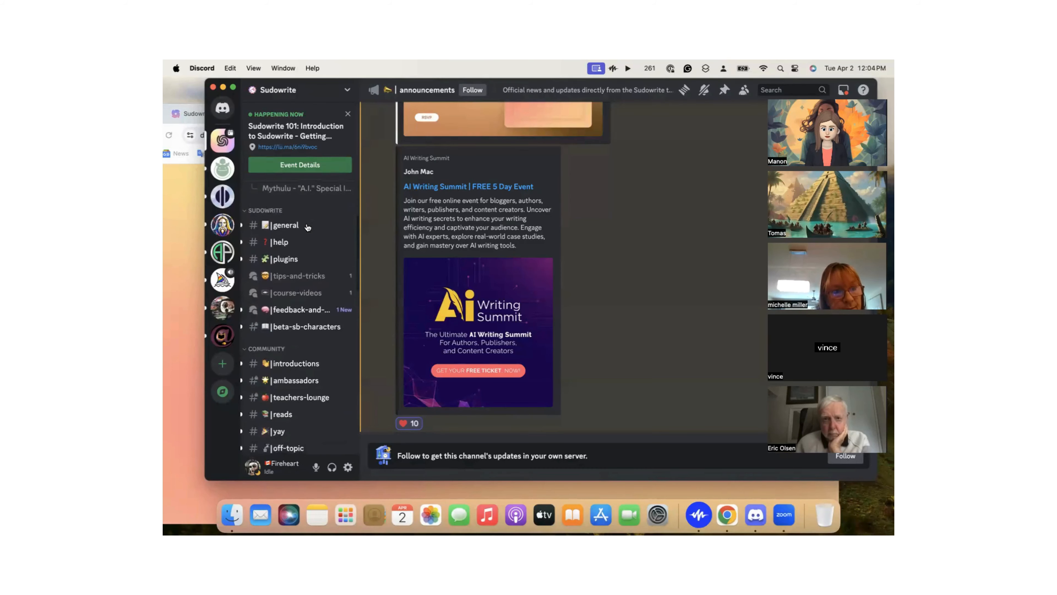
mouse_move(307, 226)
scroll(307, 227, "down", 2)
scroll(307, 227, "down", 2)
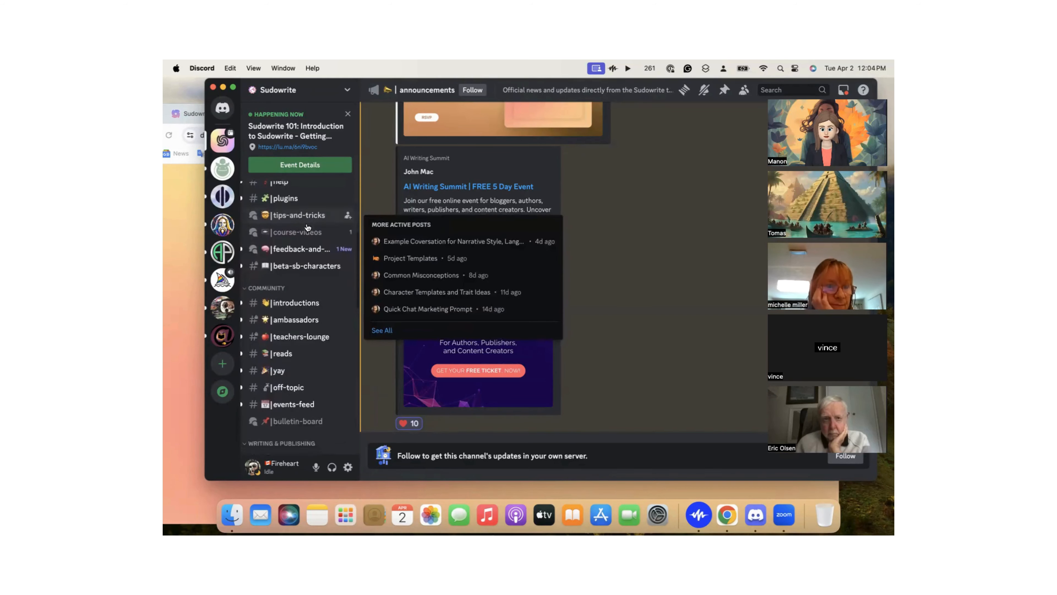
mouse_move(305, 284)
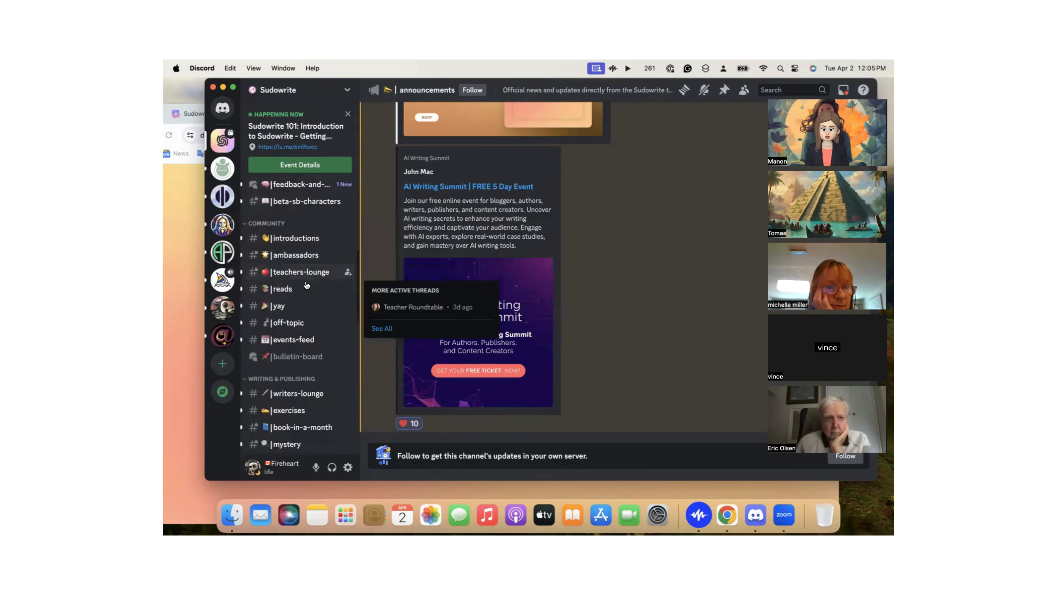
scroll(300, 281, "down", 5)
scroll(283, 274, "down", 8)
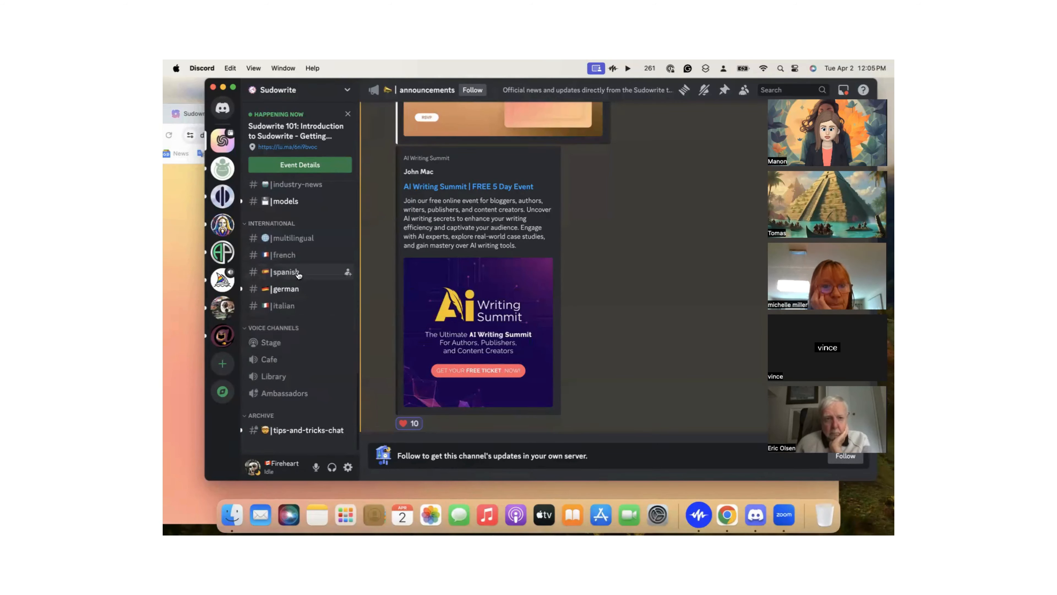
scroll(300, 266, "down", 1)
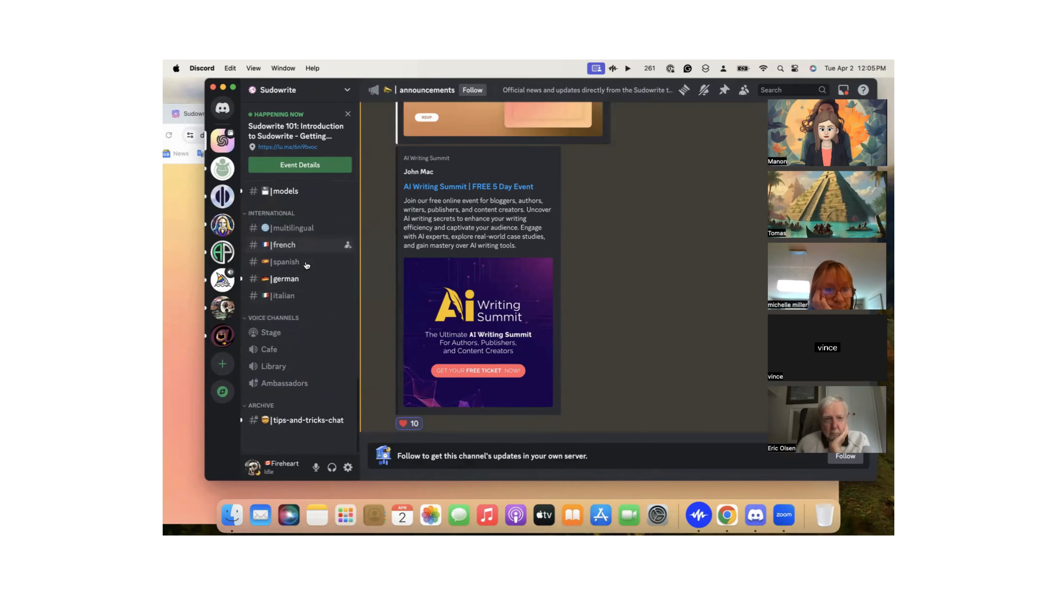
mouse_move(310, 425)
scroll(305, 300, "up", 10)
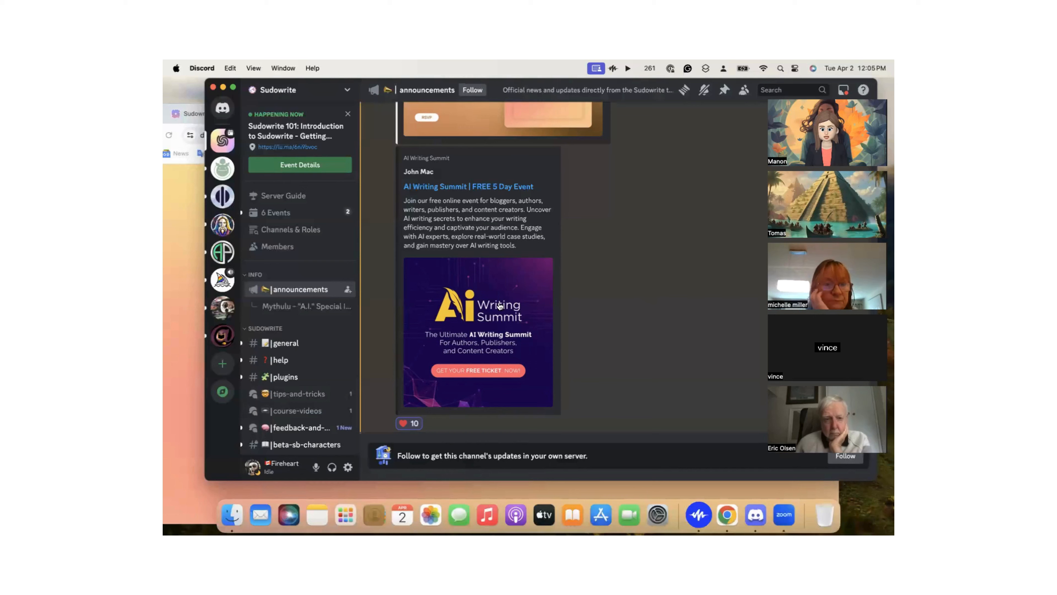
Read the recent events and updates in the announcements channel, and look over the community and writing channels
scroll(541, 240, "up", 10)
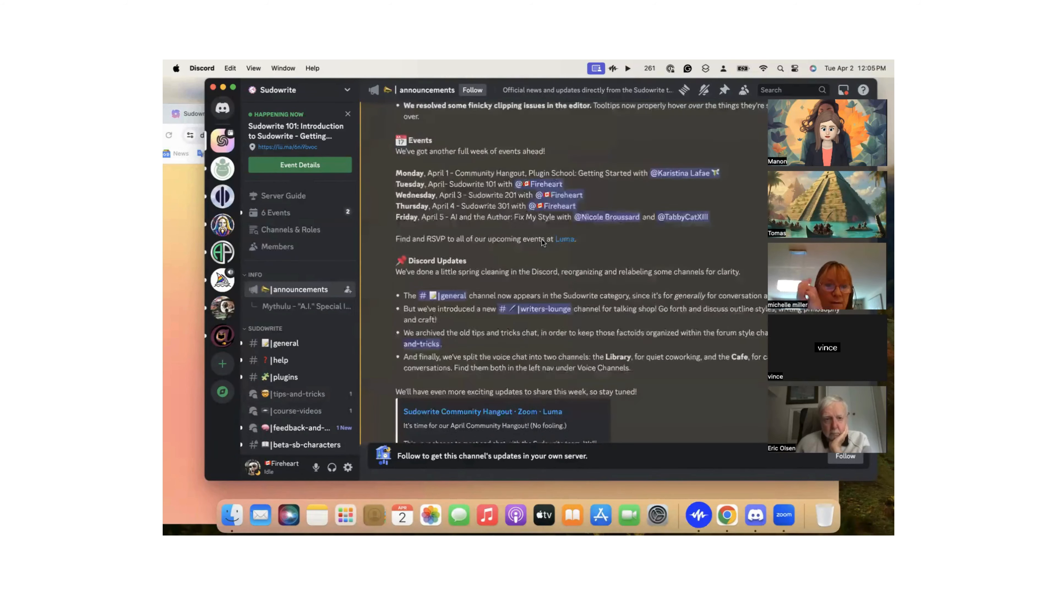
scroll(273, 383, "down", 1)
mouse_move(272, 383)
scroll(272, 383, "down", 10)
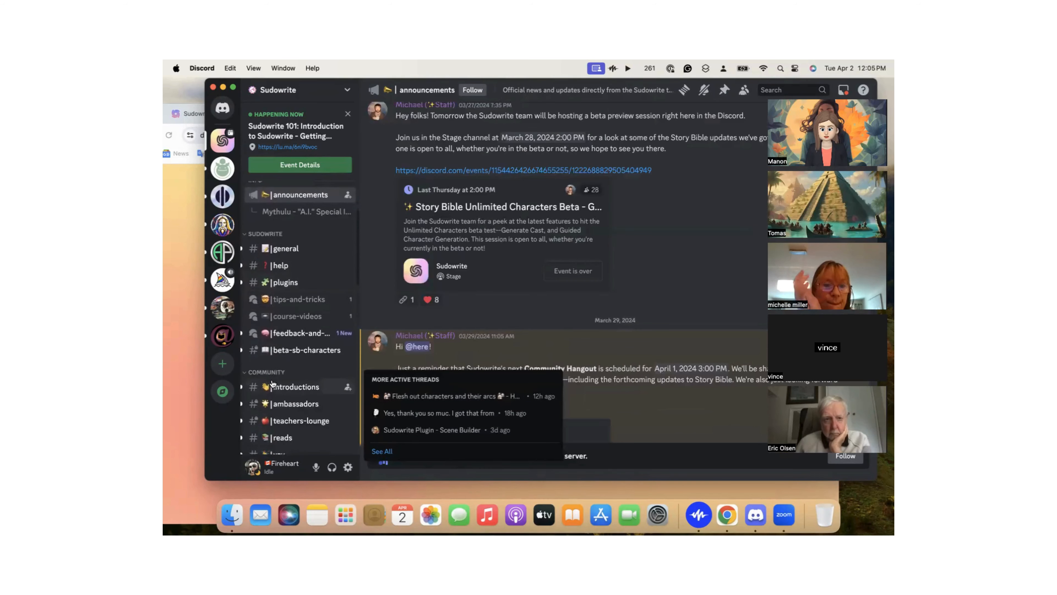
scroll(272, 383, "down", 15)
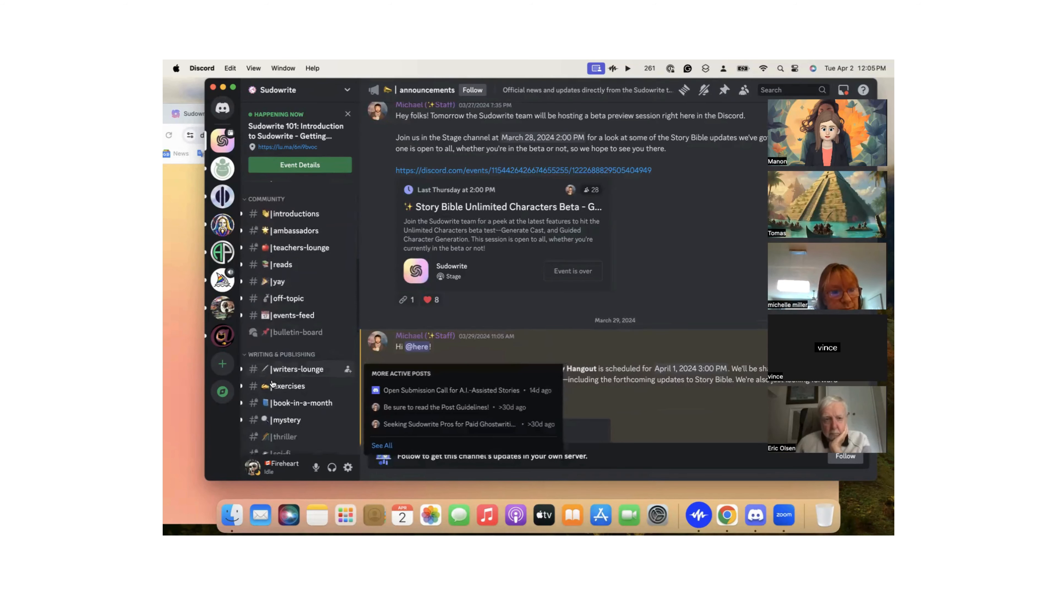
scroll(272, 383, "up", 20)
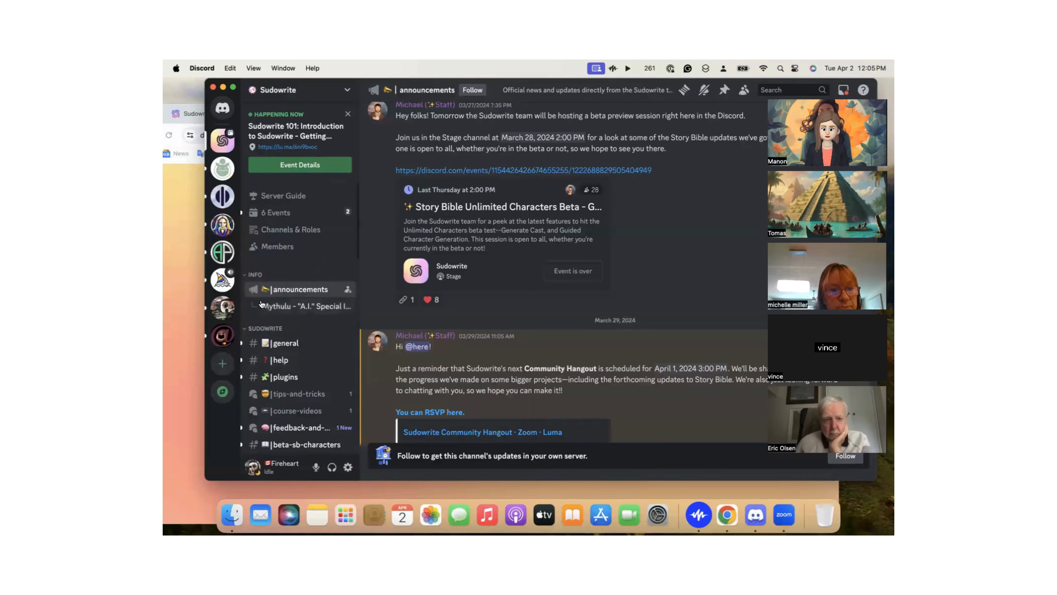
Collapse the Sudowrite channel category, check its channels' active threads, and expand the category again
scroll(261, 304, "down", 2)
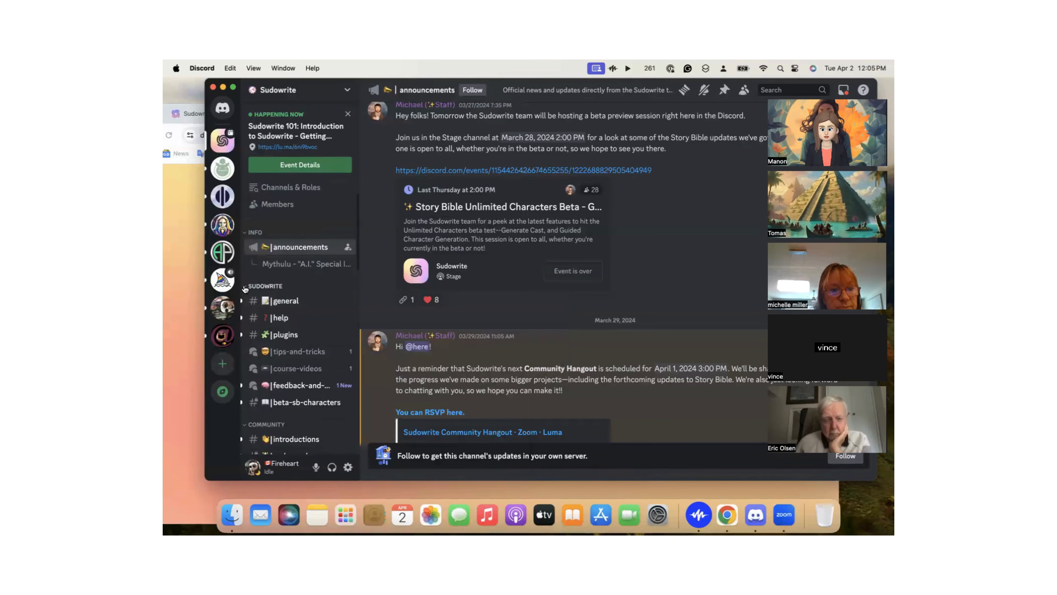
left_click(245, 287)
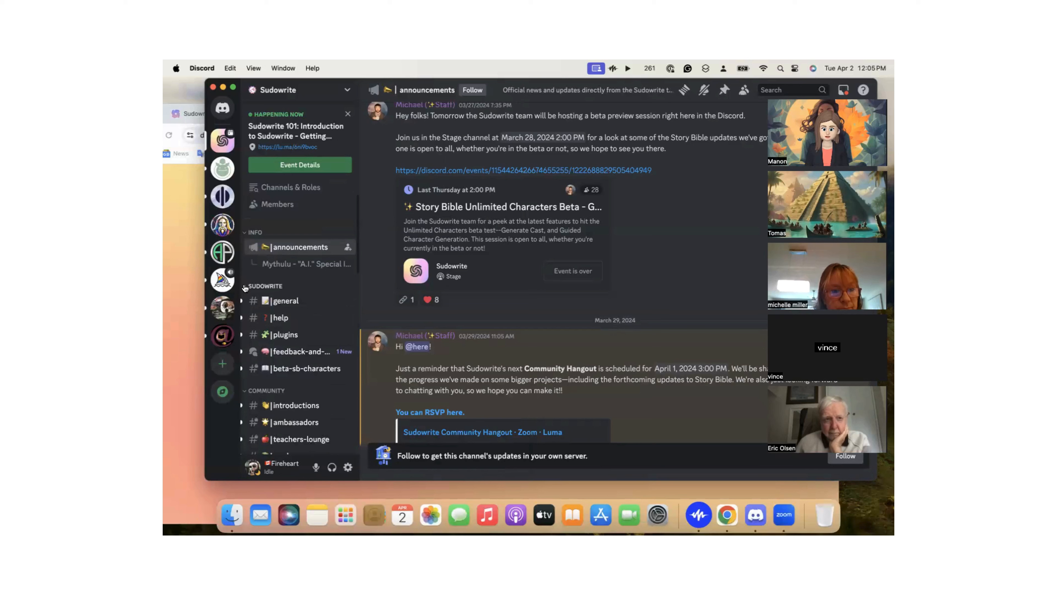
mouse_move(282, 317)
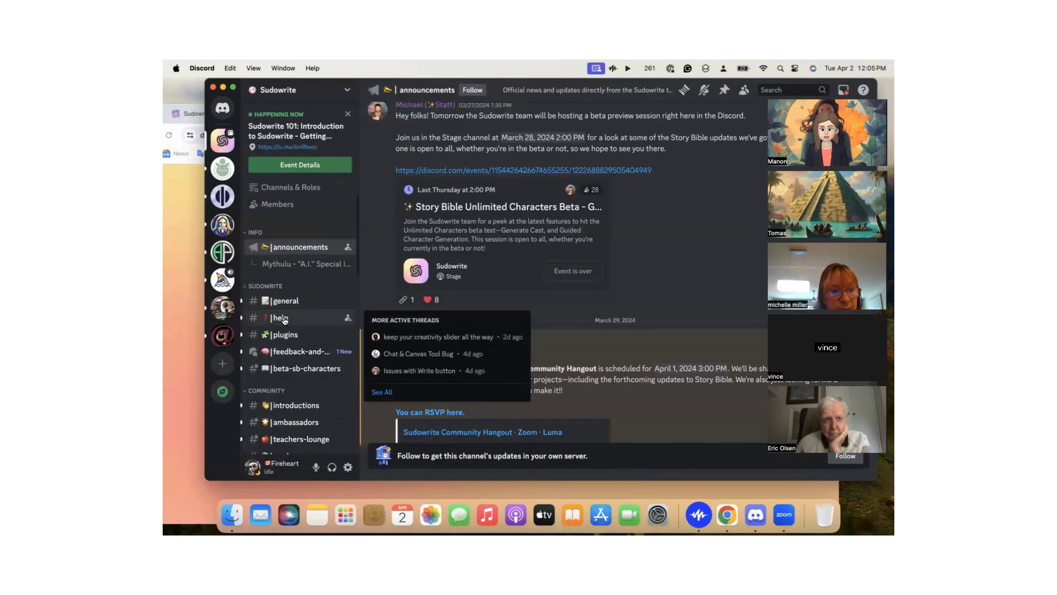
mouse_move(296, 368)
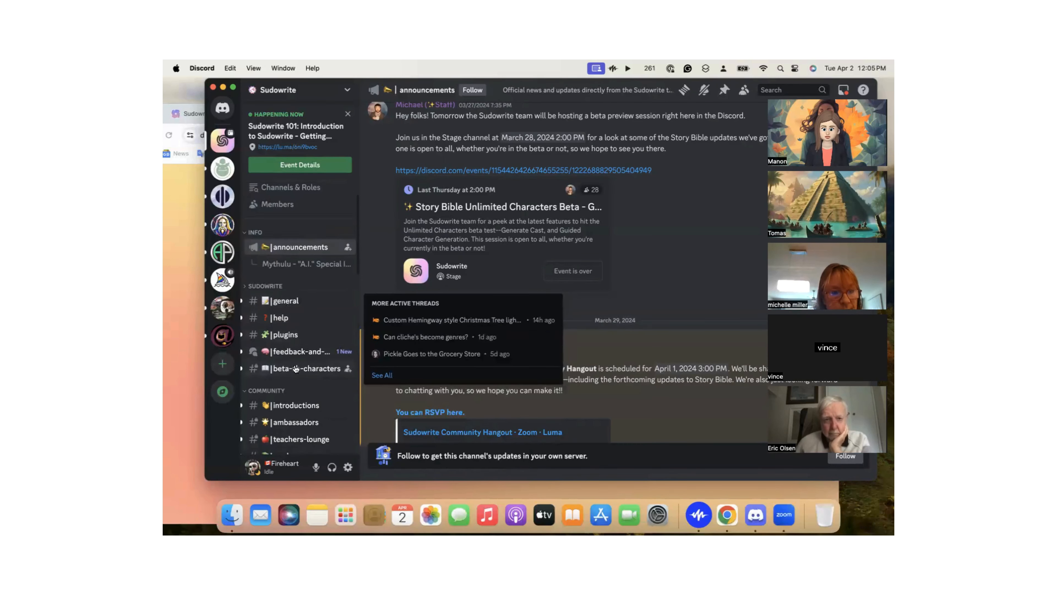
left_click(265, 286)
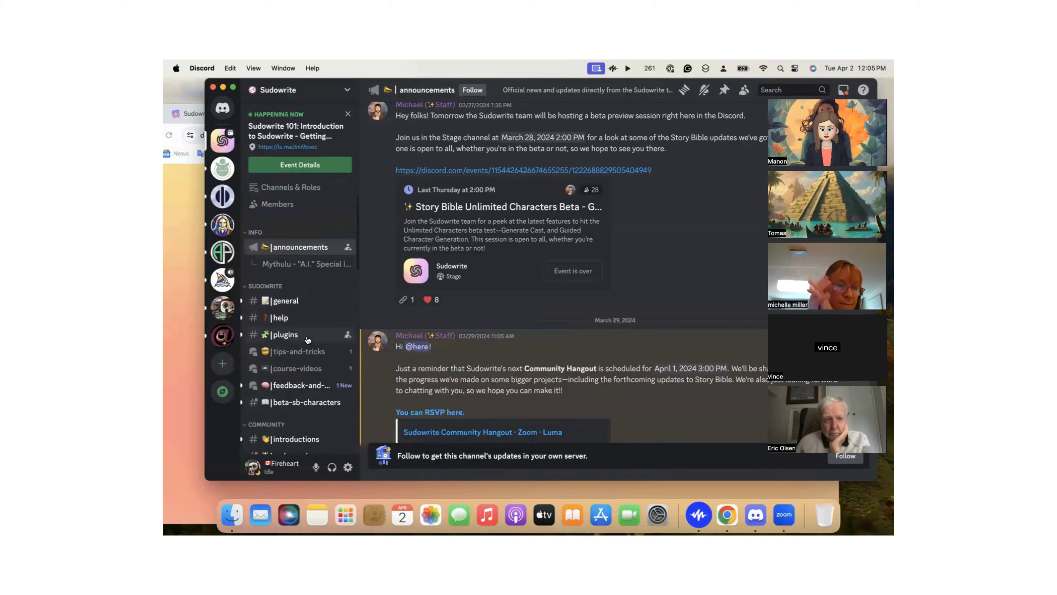
Open the course-videos channel in the Sudowrite category to view its class recordings
scroll(307, 340, "down", 2)
left_click(300, 342)
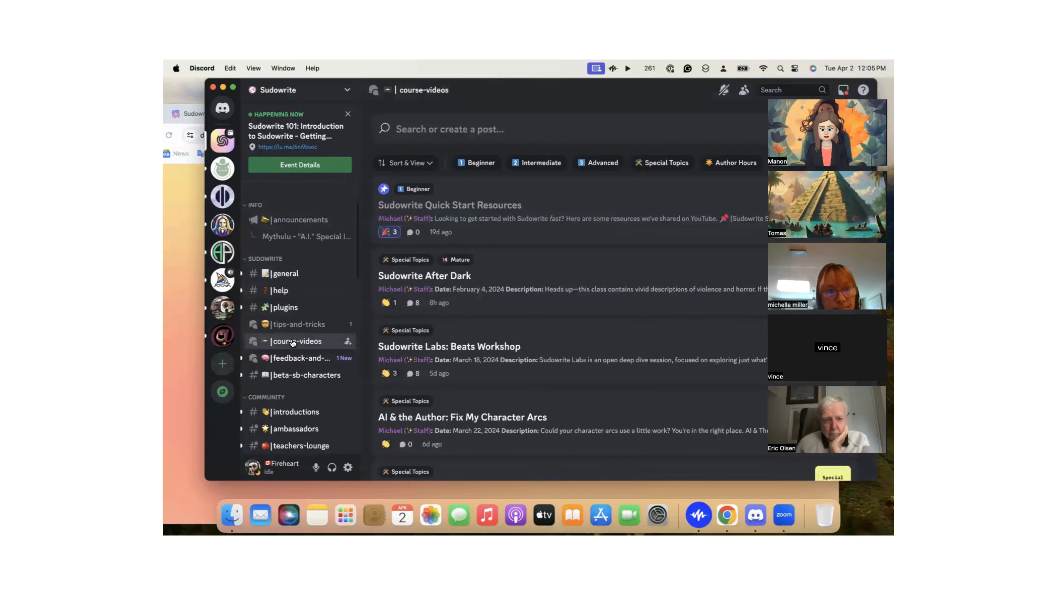
mouse_move(303, 362)
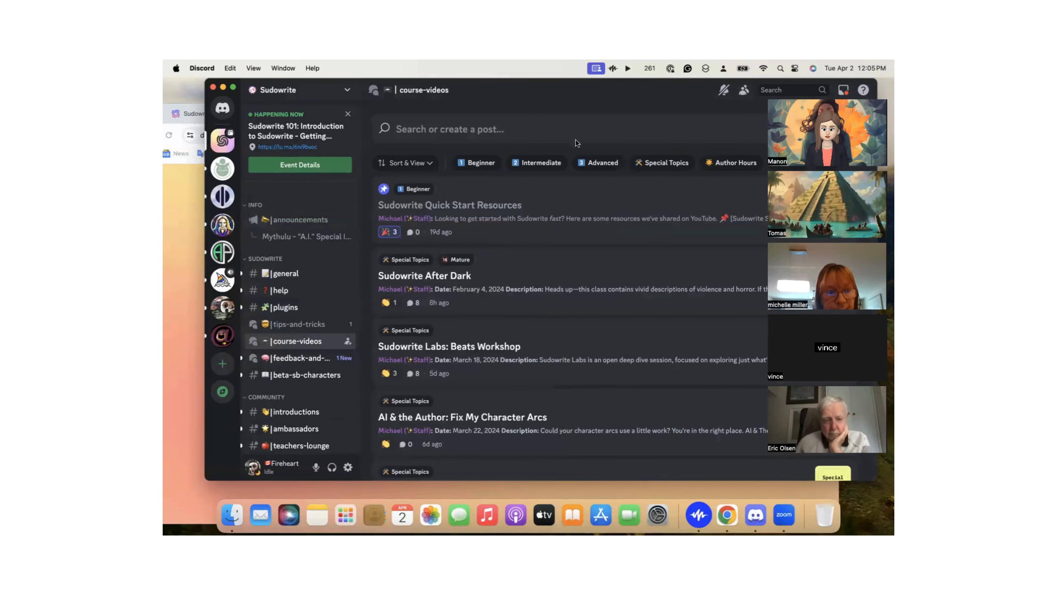
Quit the Discord app and switch back to the Sudowrite project list in Chrome
left_click(619, 112)
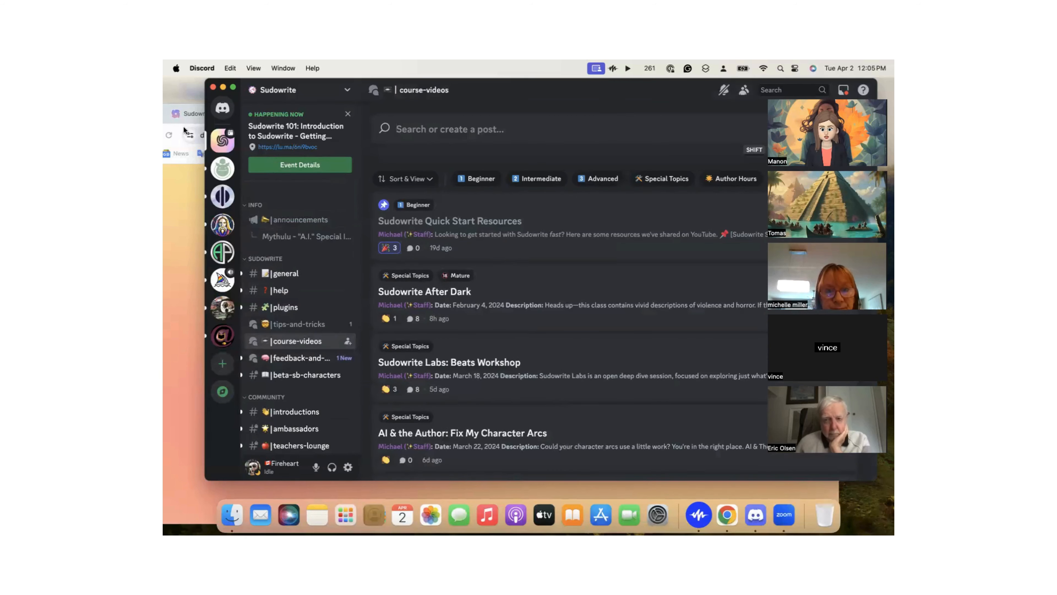
left_click(224, 115)
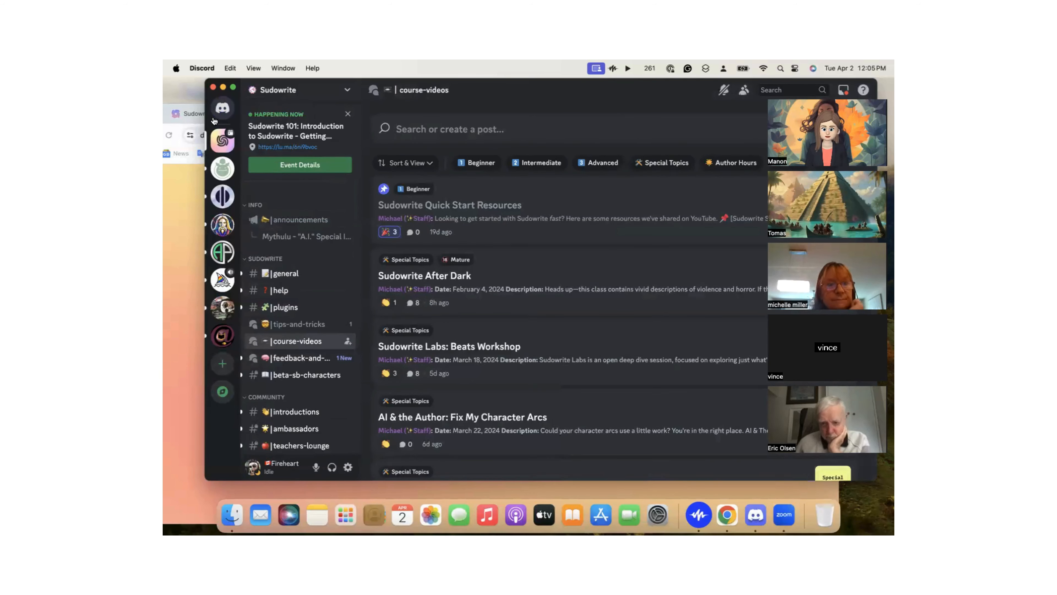
right_click(756, 517)
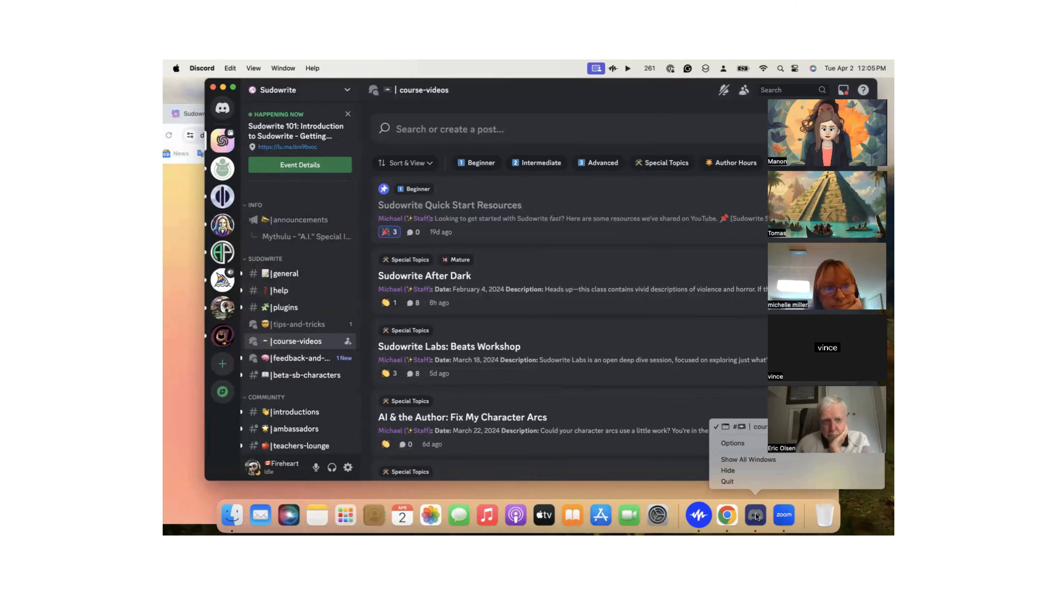
left_click(745, 479)
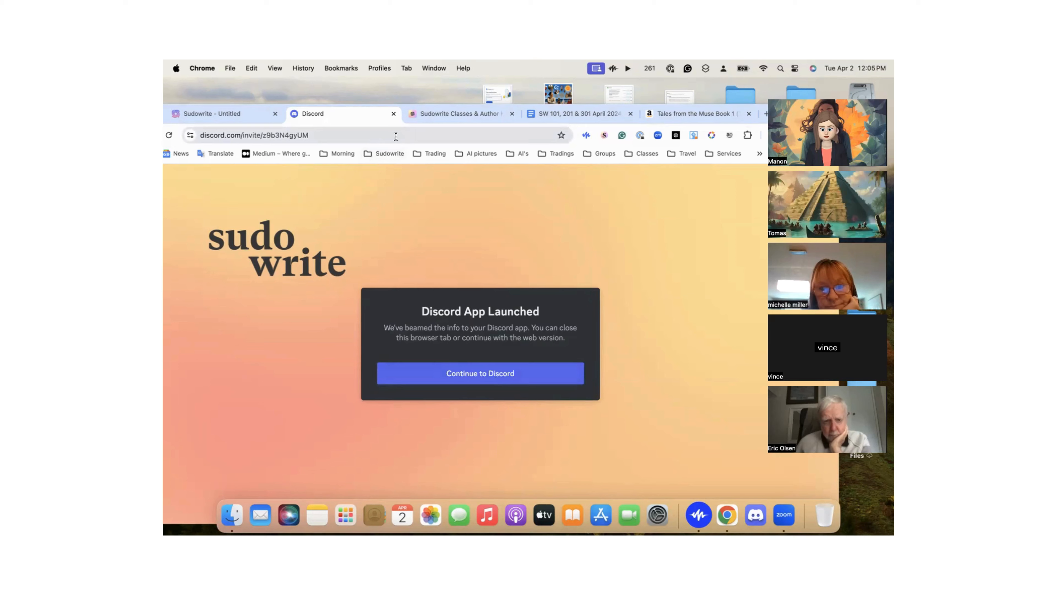
left_click(234, 113)
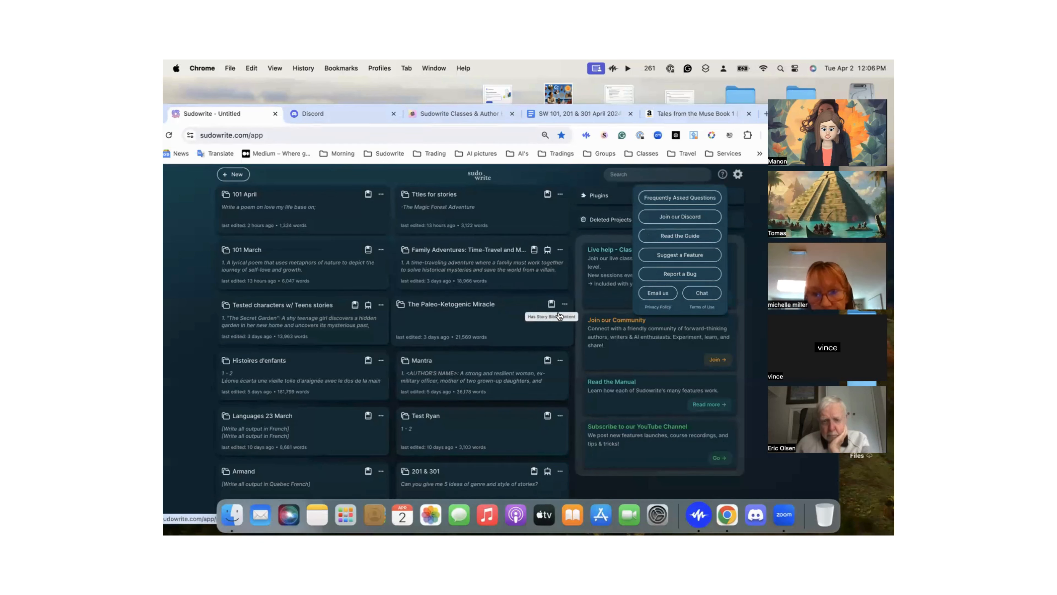
Open the Suggest a Feature page from the help options and look through the posted feature ideas
left_click(688, 256)
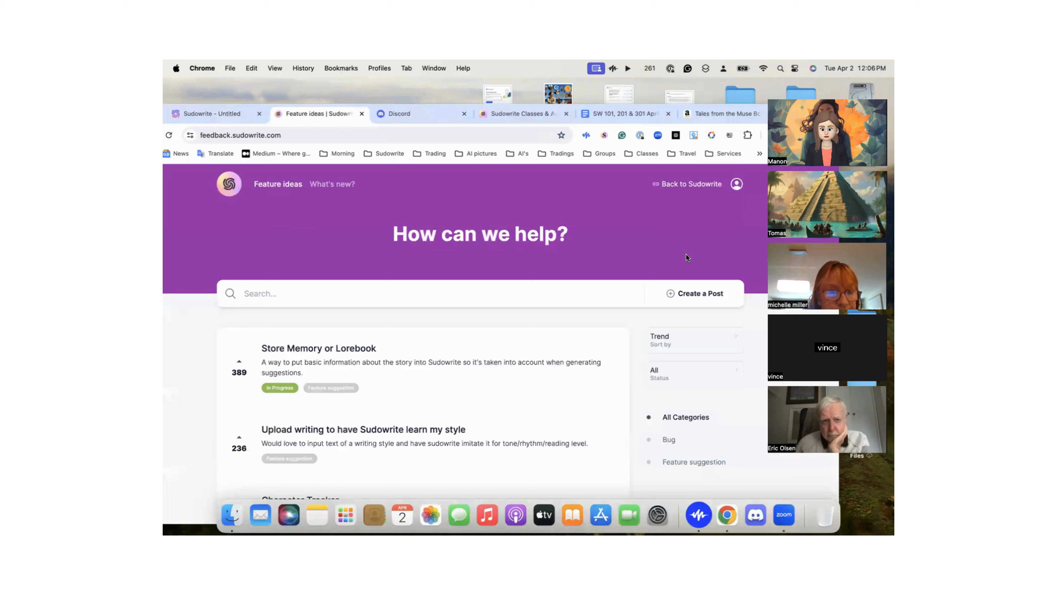
scroll(417, 402, "down", 2)
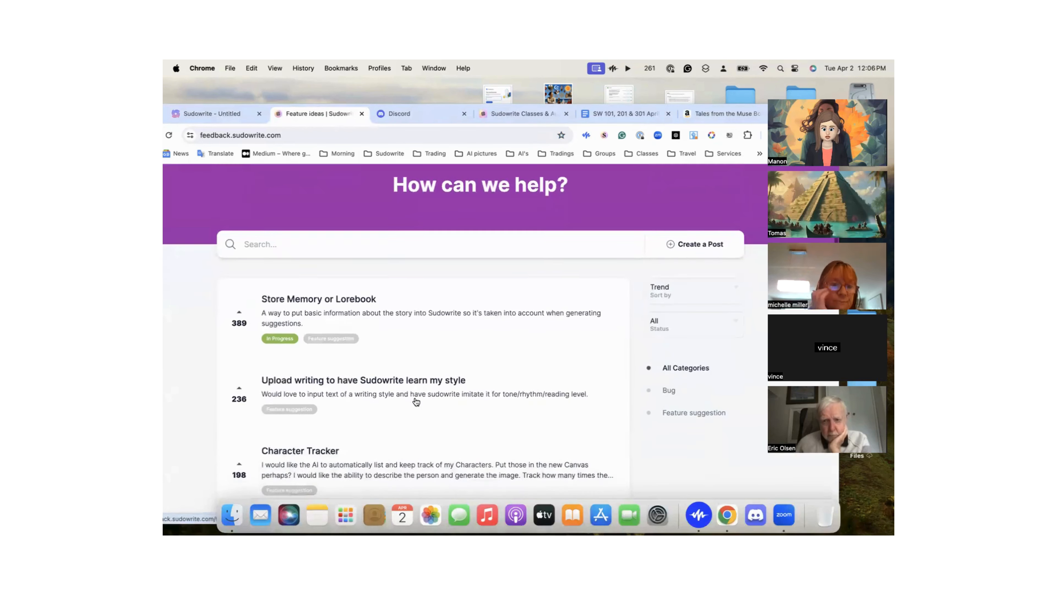
scroll(416, 402, "down", 5)
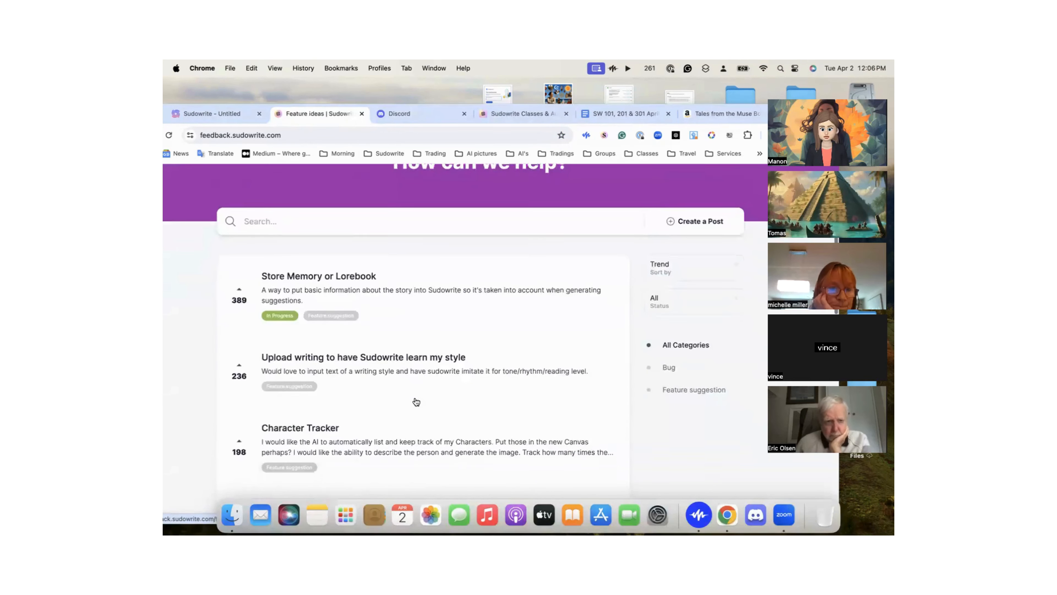
scroll(416, 402, "down", 2)
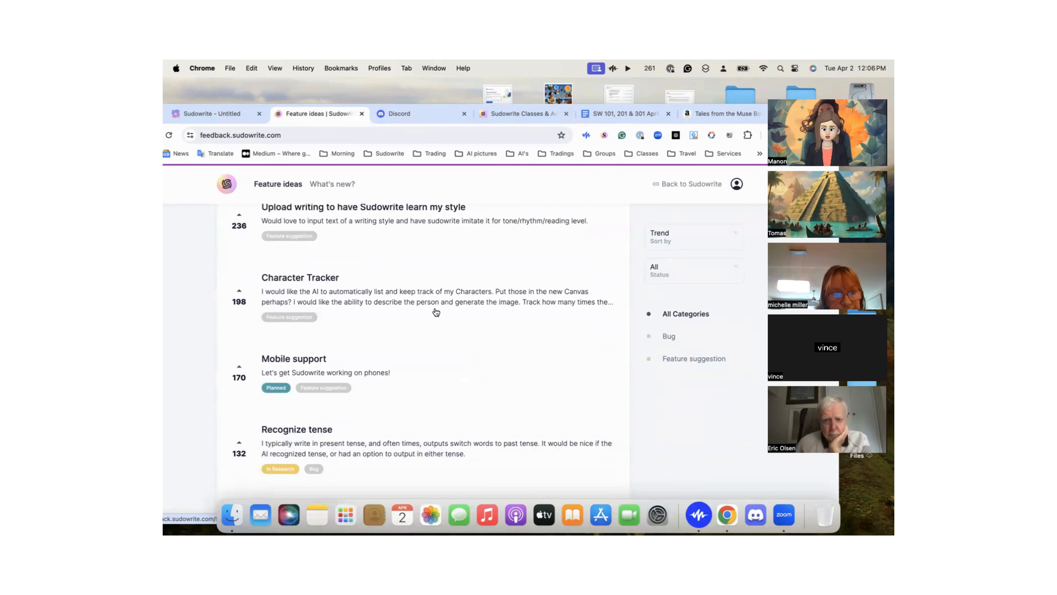
Try to upvote the Store Memory or Lorebook idea, and dismiss the sign-in form
scroll(436, 312, "up", 5)
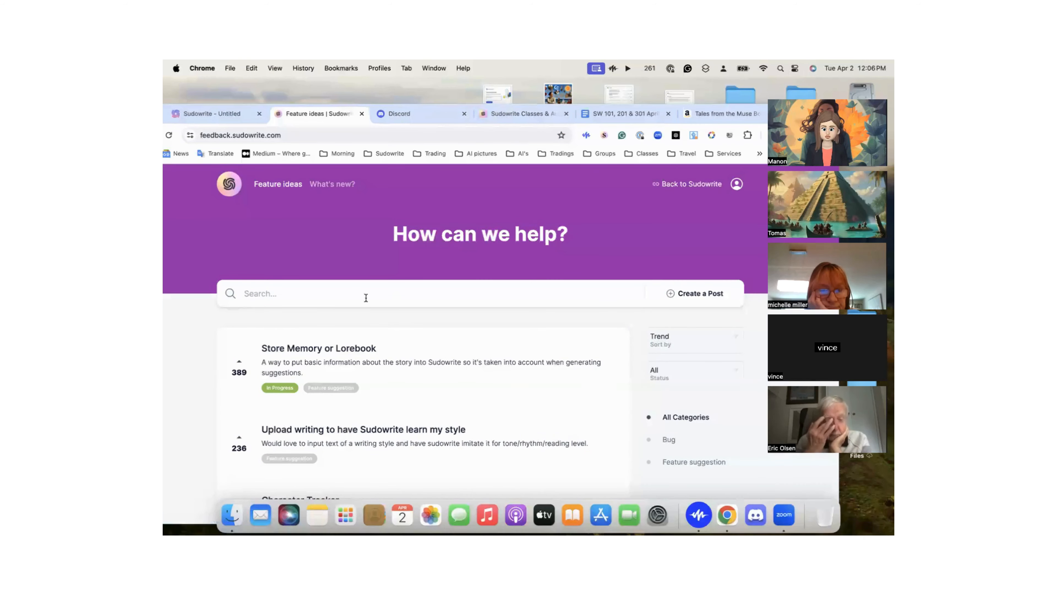
scroll(331, 414, "down", 2)
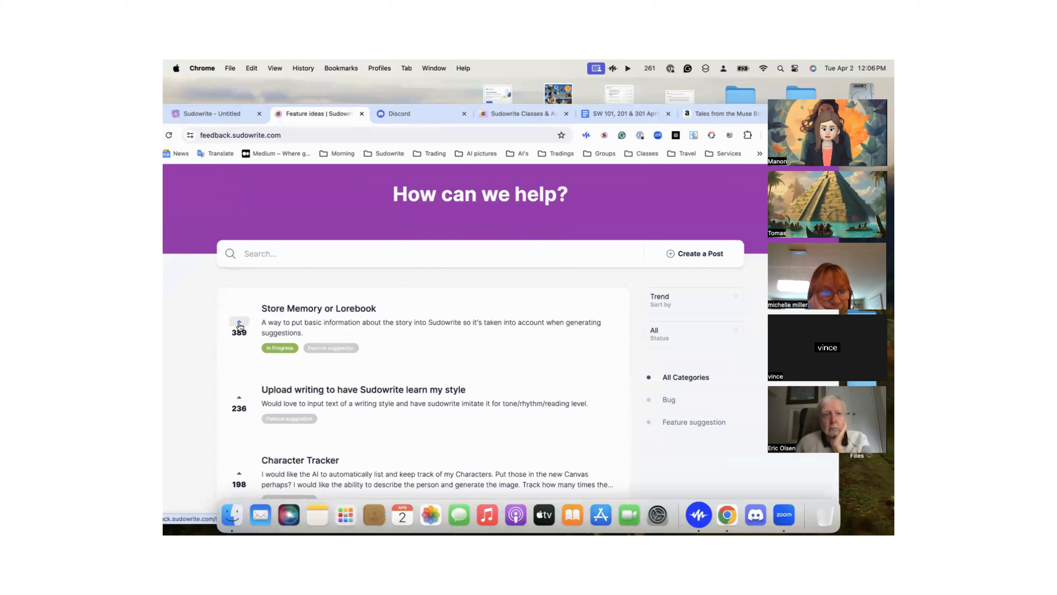
left_click(239, 323)
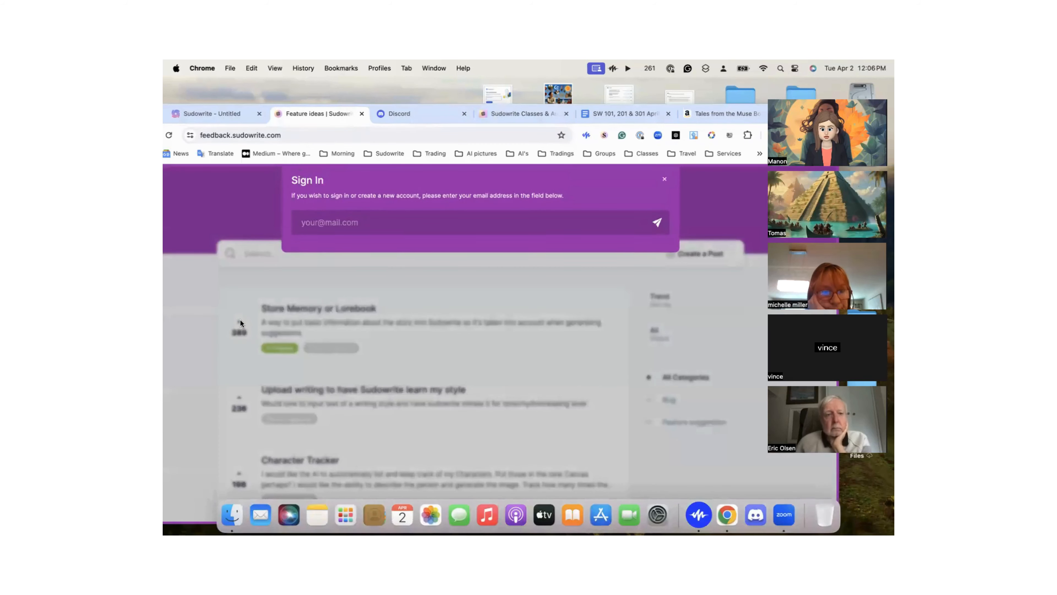
left_click(665, 181)
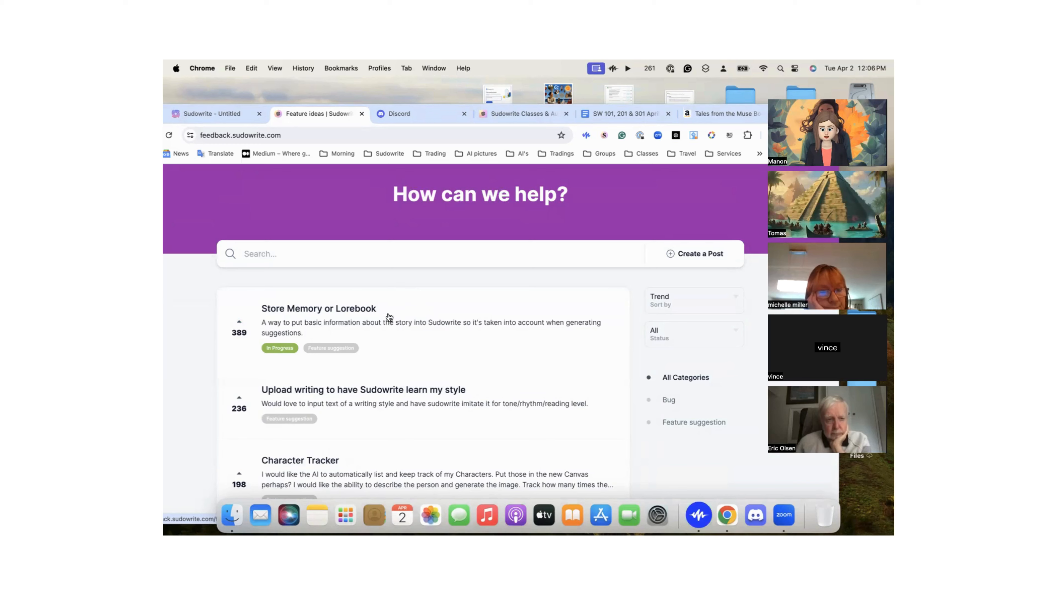
Skim the remaining feature ideas on the feedback page, and close that page to return to the Sudowrite project list
scroll(393, 316, "down", 3)
scroll(394, 312, "down", 3)
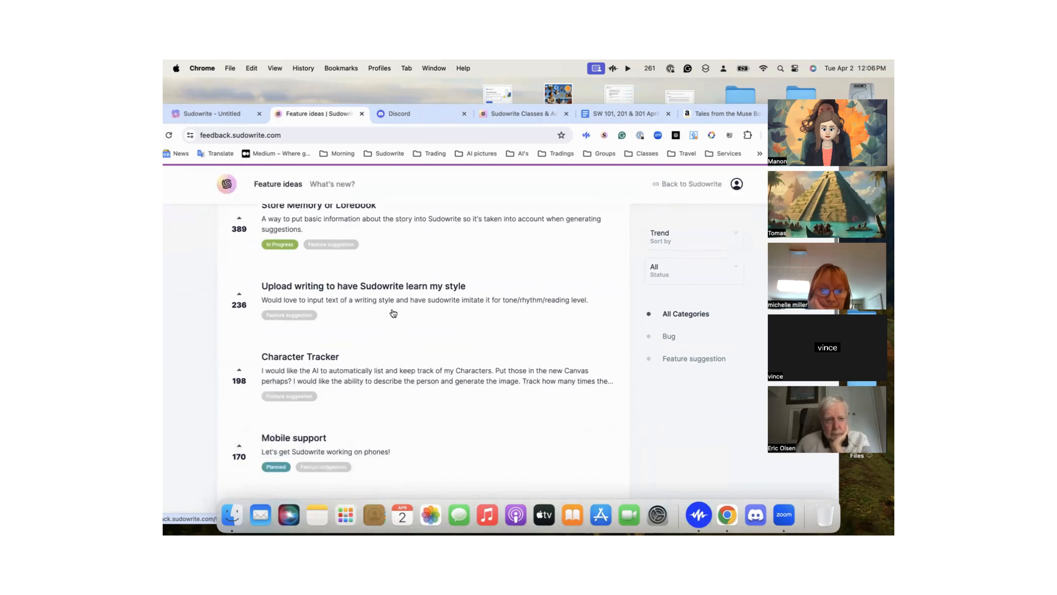
scroll(394, 312, "up", 5)
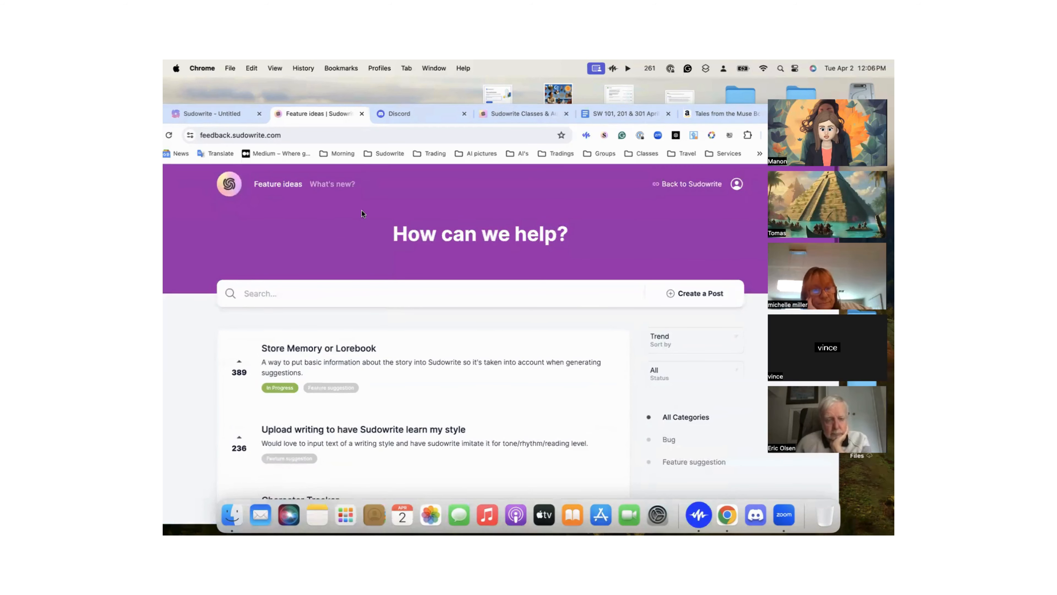
left_click(362, 115)
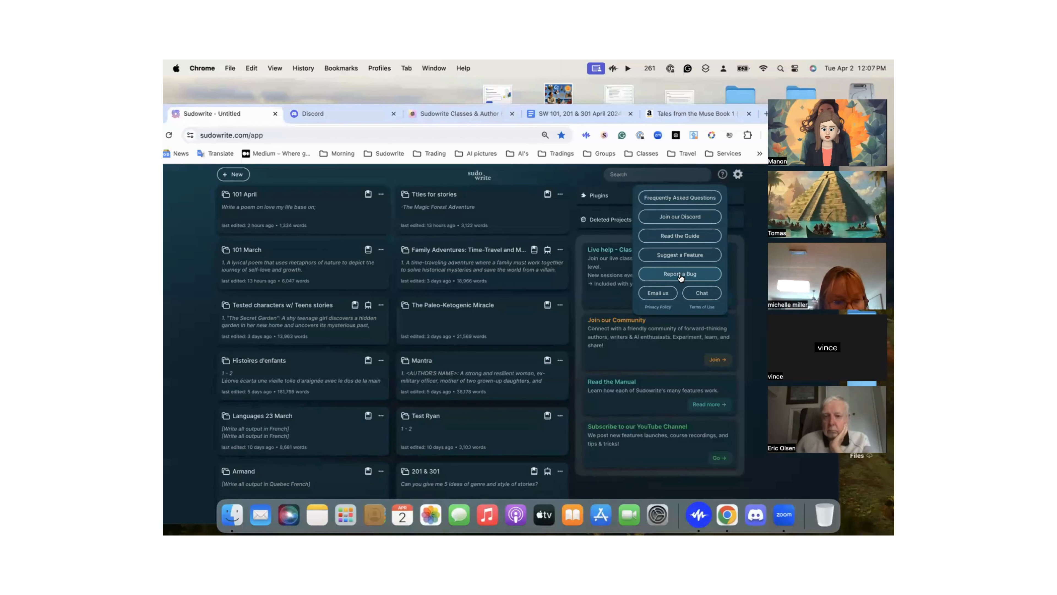
Open an email draft to Sudowrite from the help options, view the recipient's address details, and discard the draft and leave Mail
left_click(659, 292)
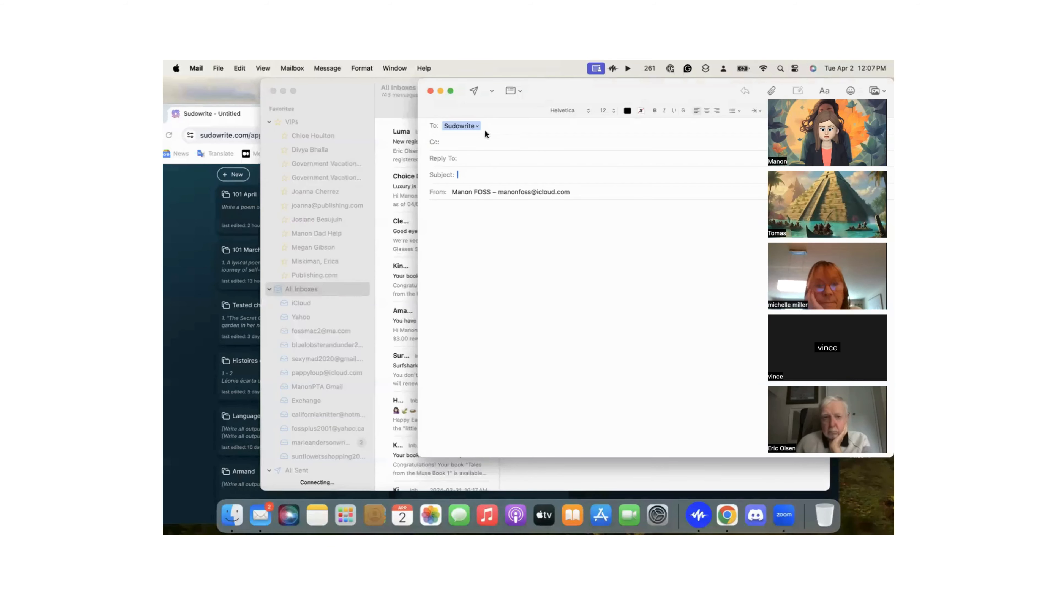
left_click(476, 126)
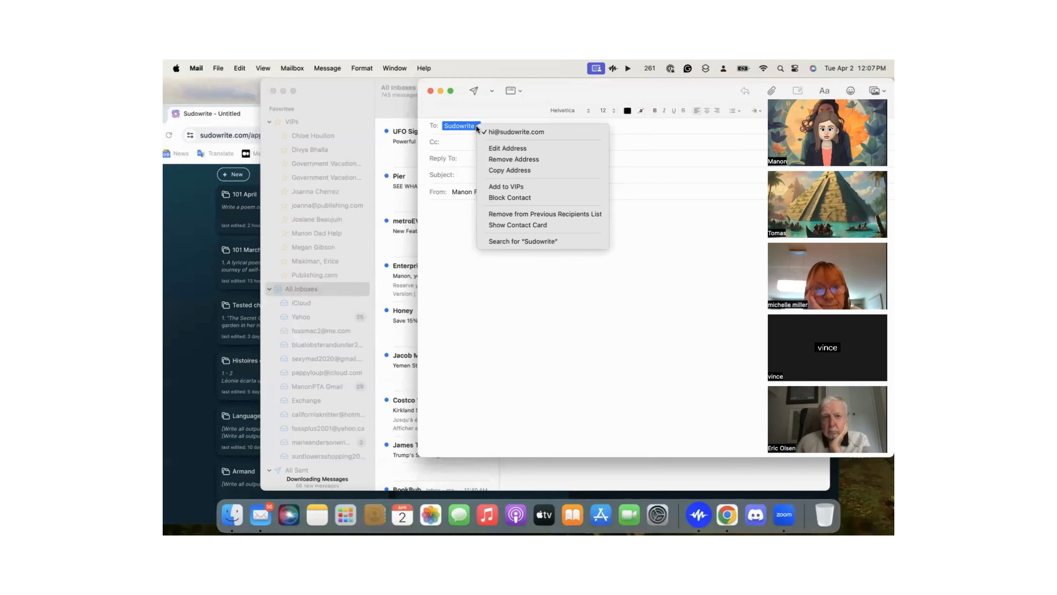
left_click(338, 117)
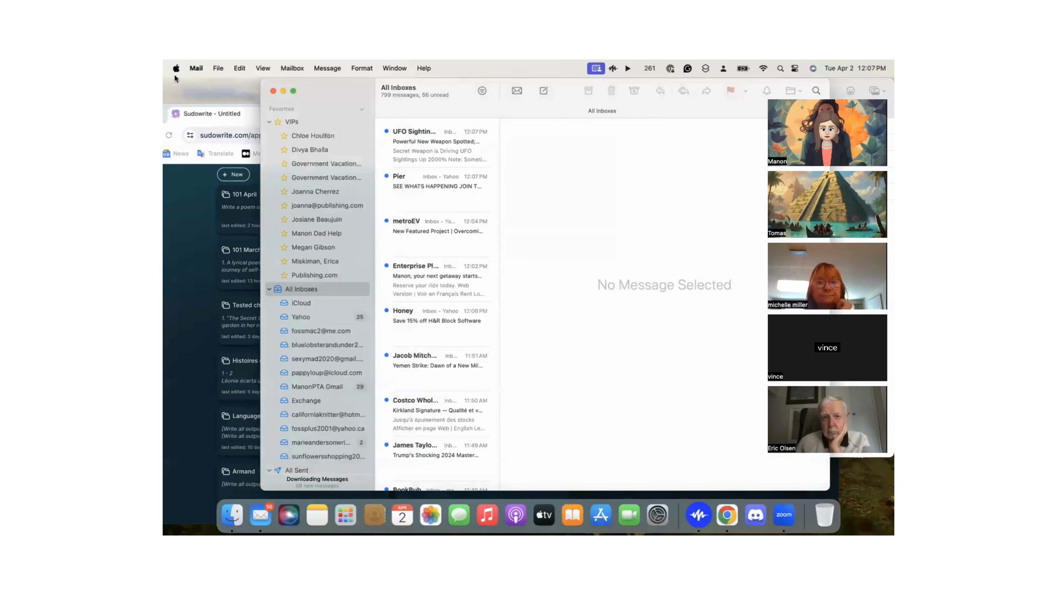
left_click(193, 68)
left_click(214, 201)
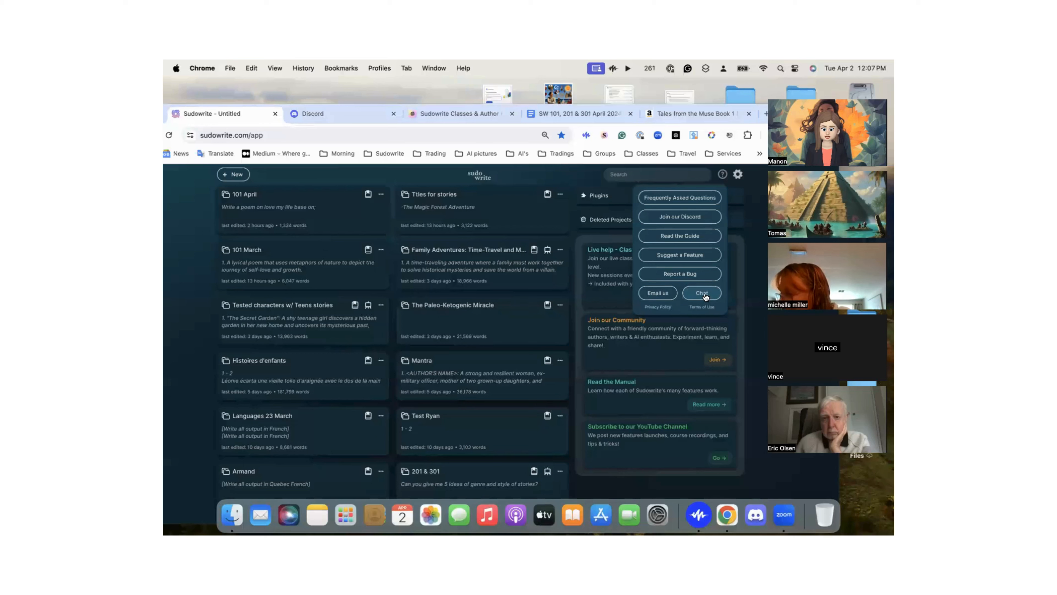
Open the account settings, check the credit expiry details, and open the page for buying more credits
left_click(738, 177)
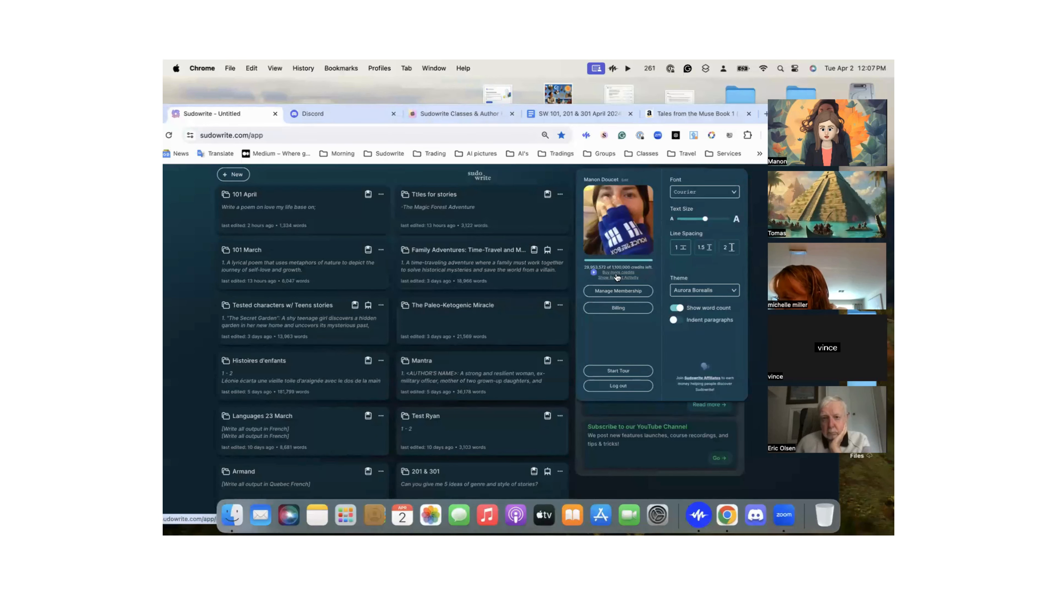
mouse_move(646, 268)
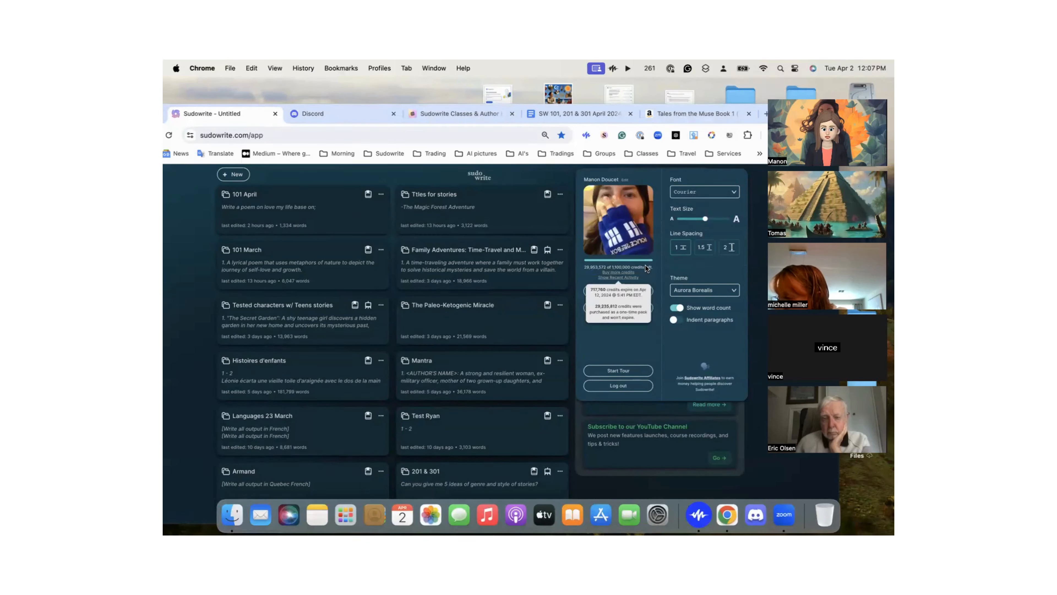
left_click(625, 272)
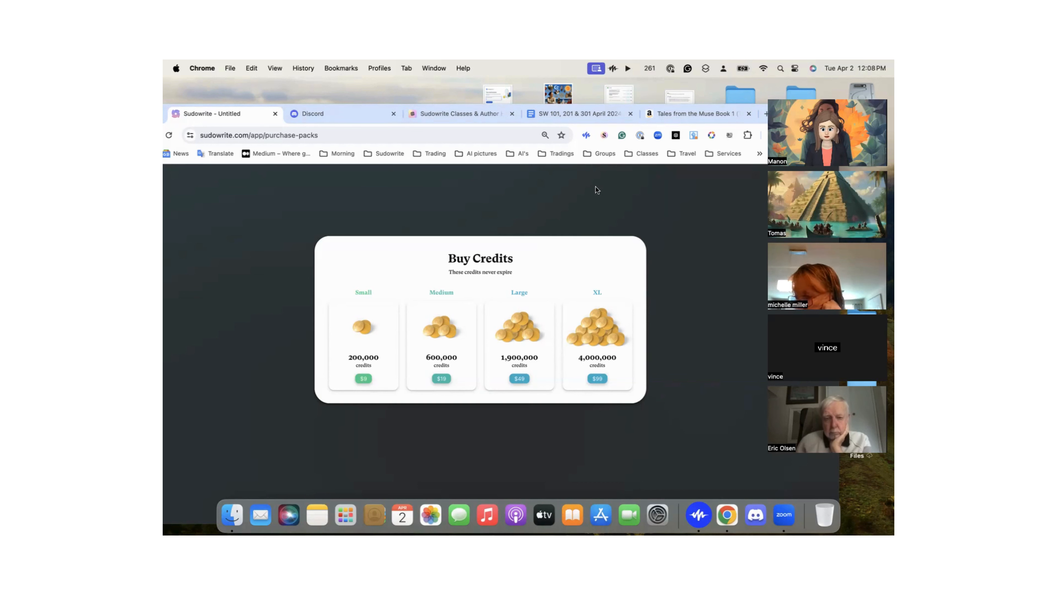
Move the browser window fully into view and go back from the Buy Credits page to the project dashboard
left_click(784, 96)
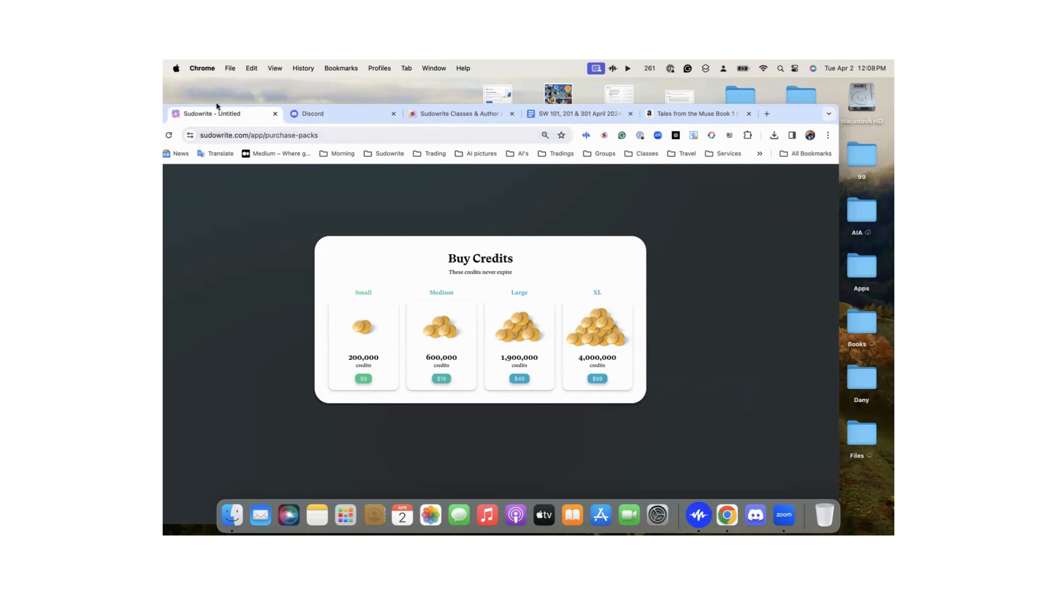
left_click_drag(165, 111, 206, 105)
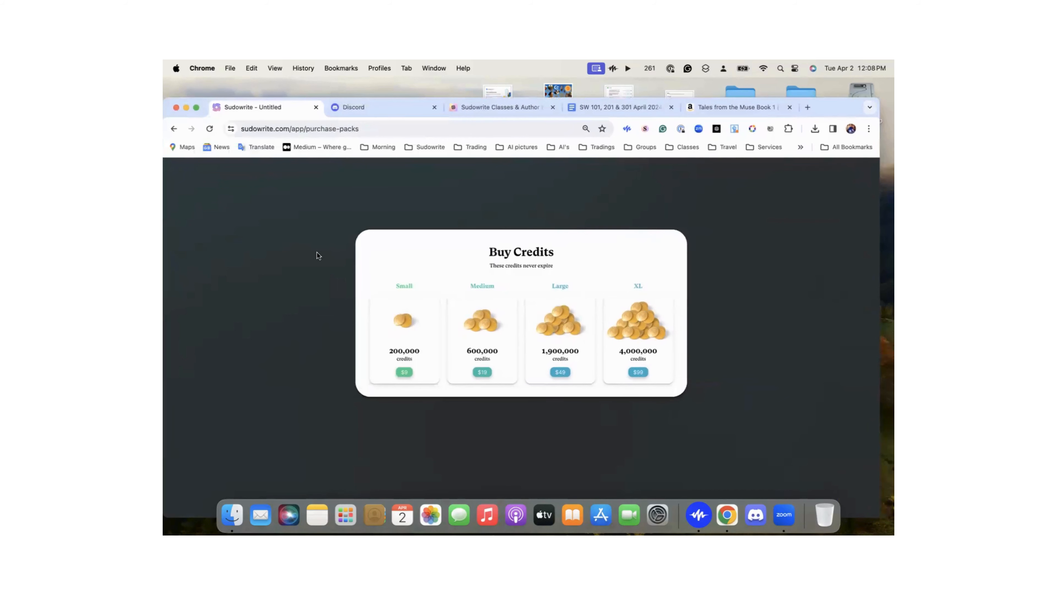
left_click(174, 130)
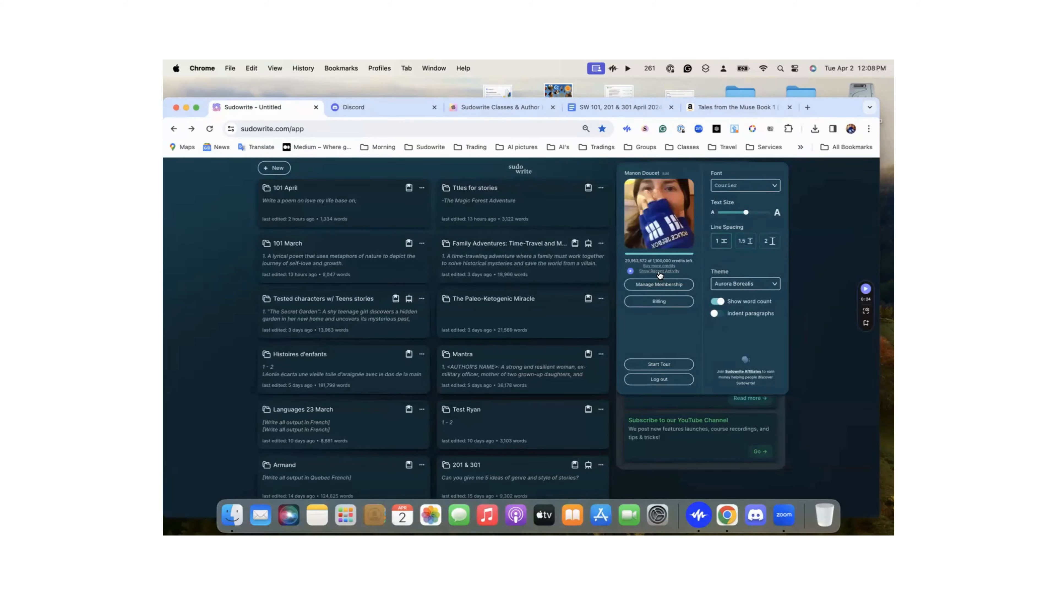
Show the account's recent credit activity and review the list down to the credits pop-up option
left_click(659, 273)
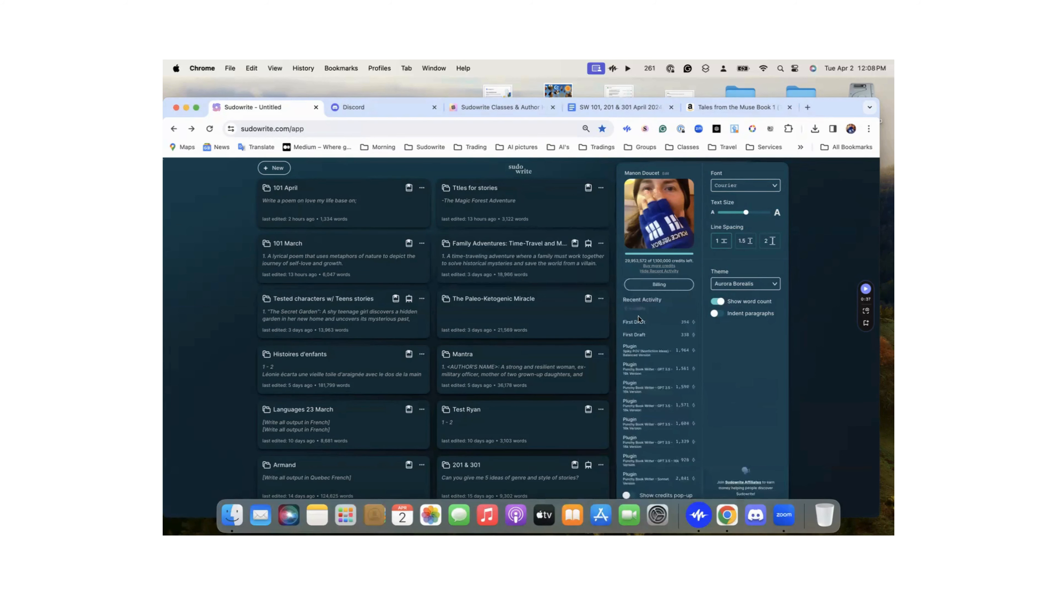
scroll(640, 456, "down", 1)
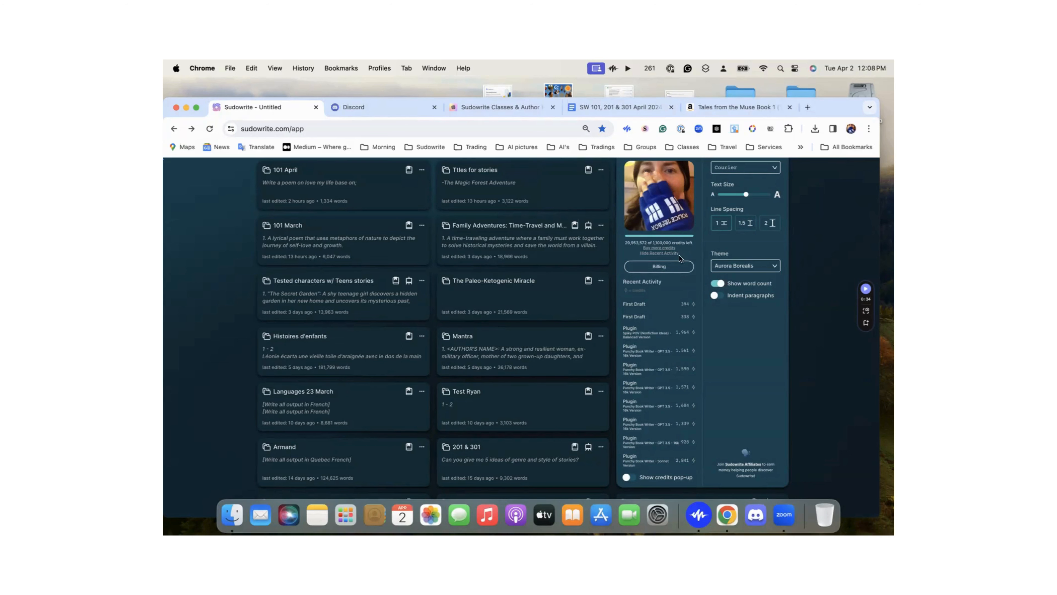
left_click(628, 479)
Look through the available fonts, keep Courier, and try out the text size adjustment
left_click(774, 168)
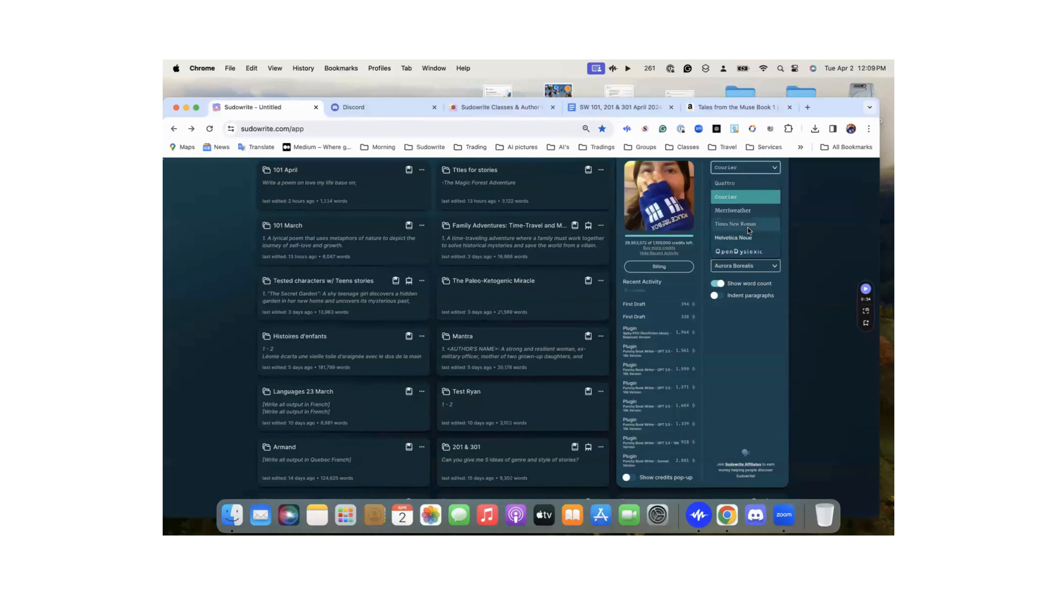
left_click(772, 171)
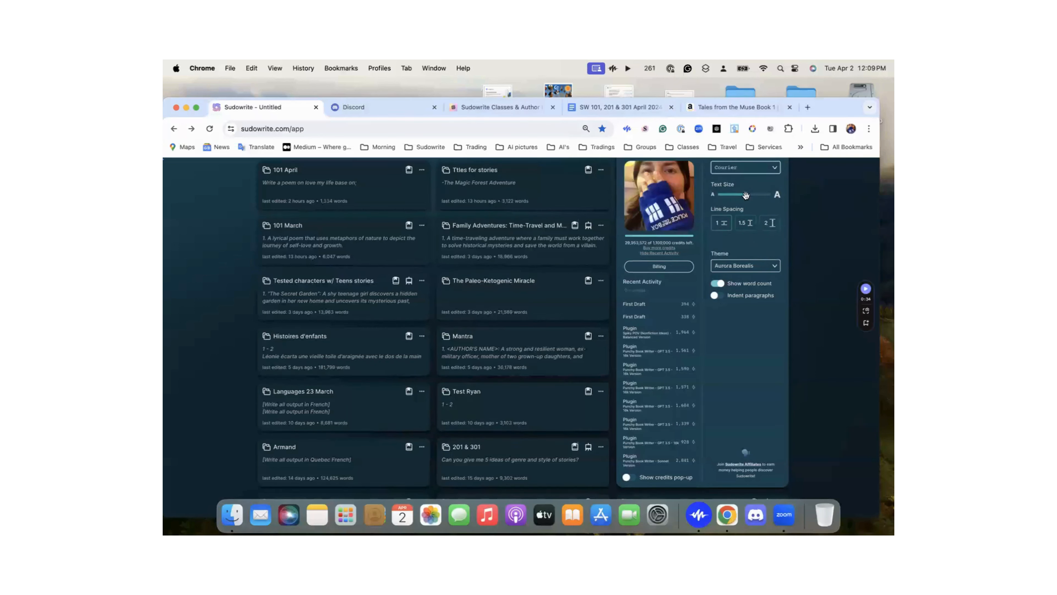
left_click_drag(747, 195, 775, 198)
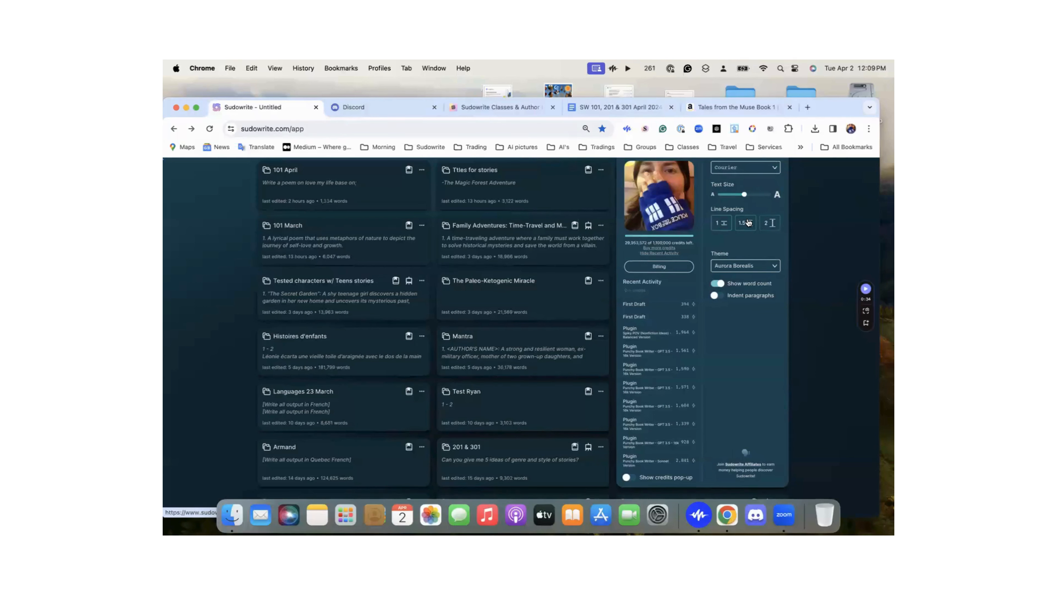
Try the Sorbet, Amber and Forest themes, and restore the Aurora Borealis theme
left_click(774, 266)
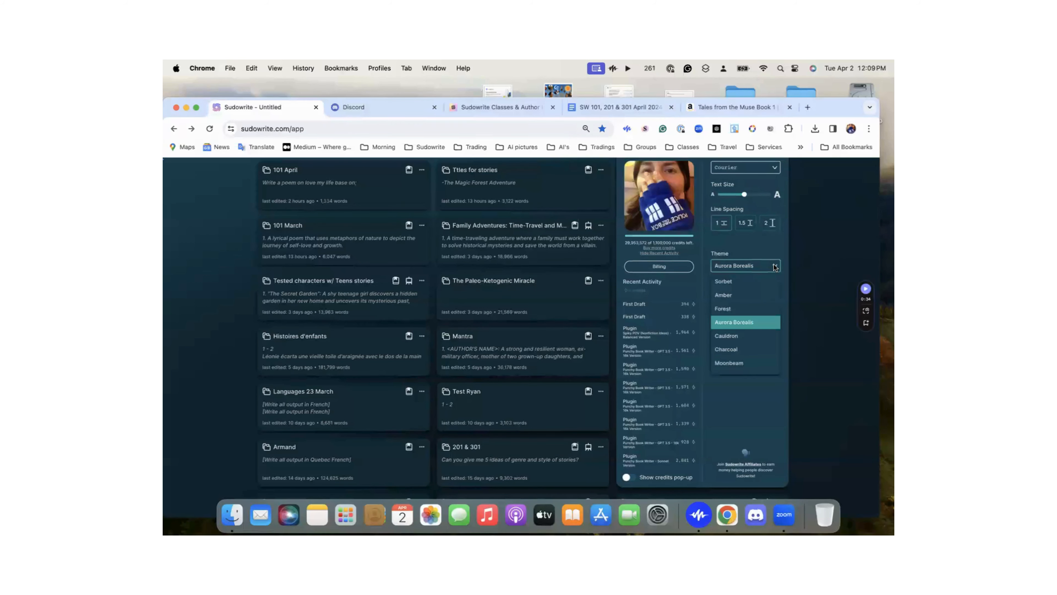
left_click(728, 281)
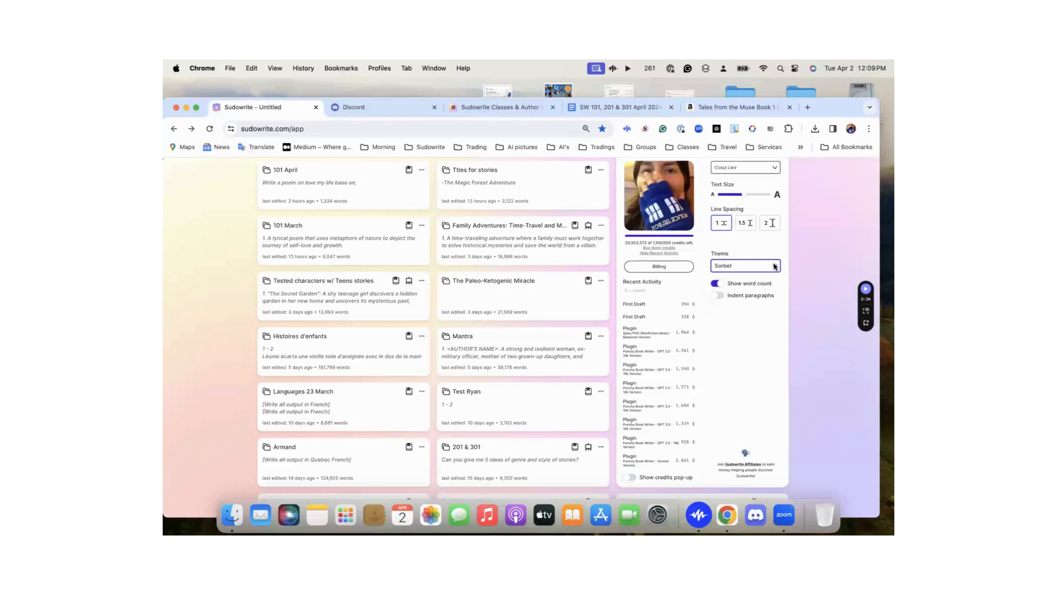
left_click(774, 266)
left_click(731, 296)
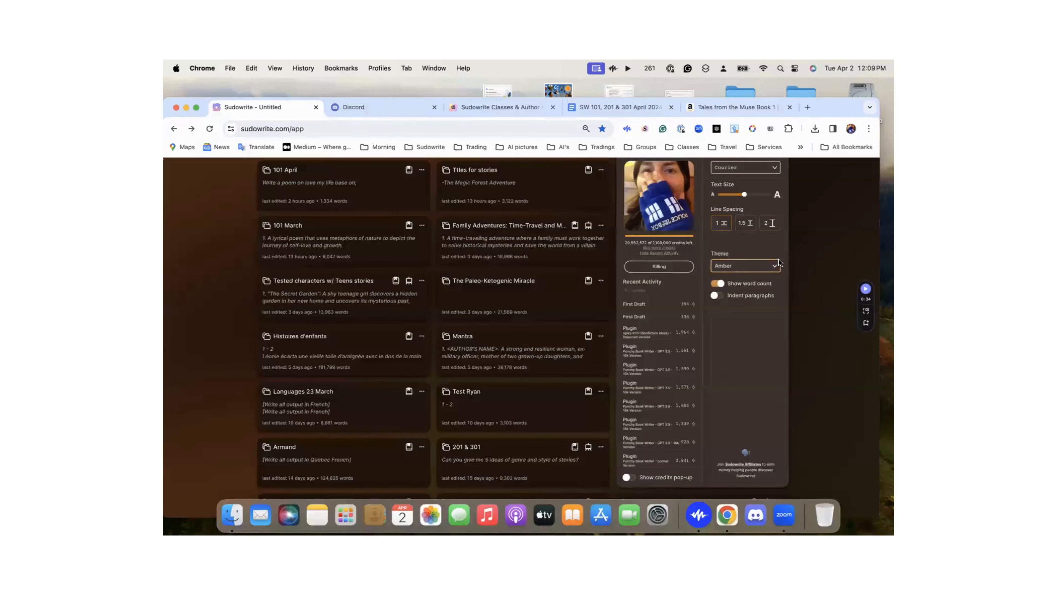
left_click(774, 265)
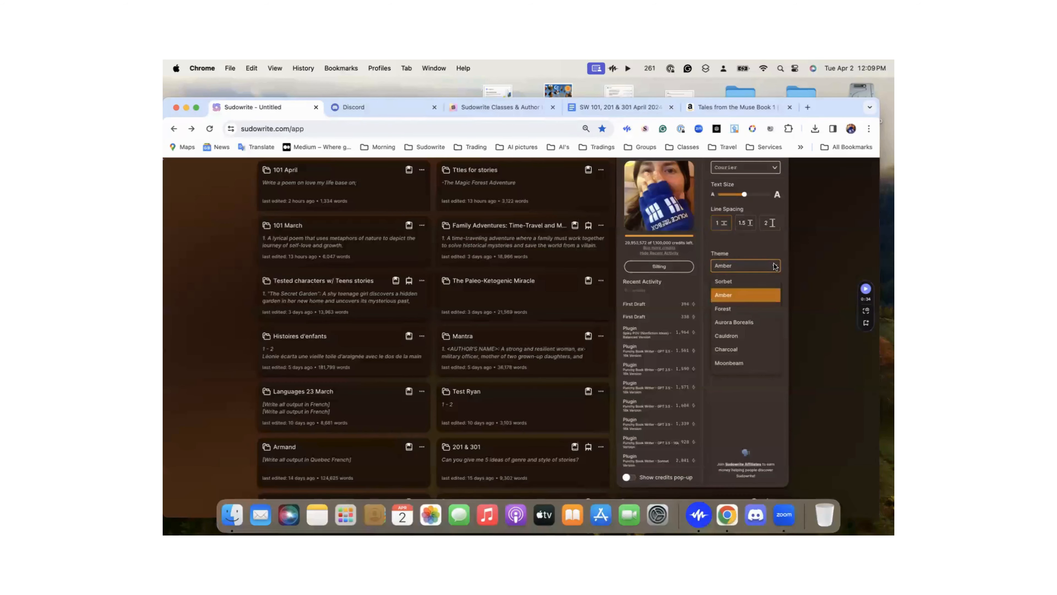
left_click(731, 309)
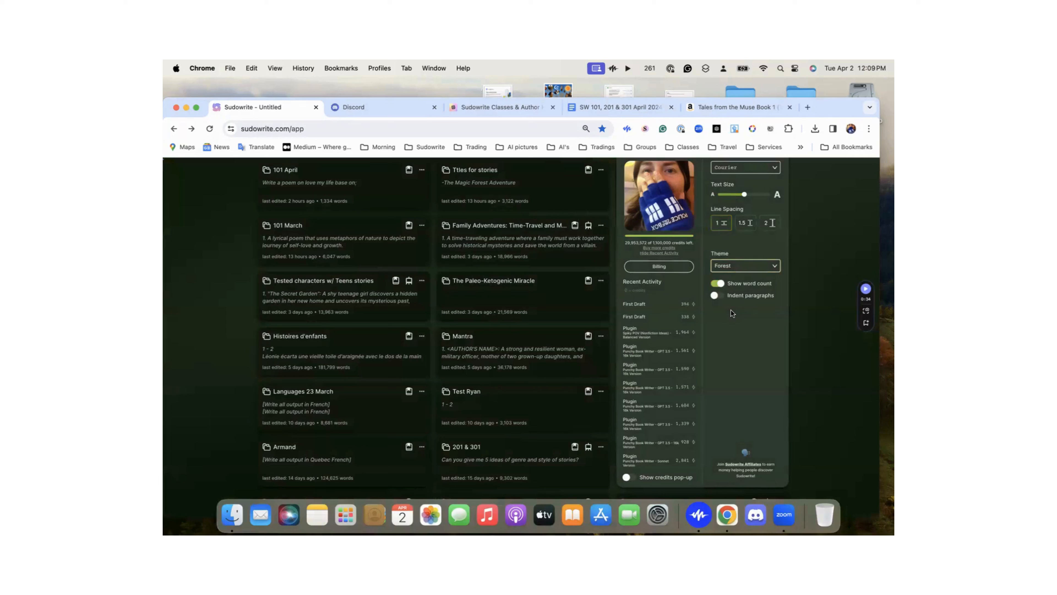
left_click(774, 266)
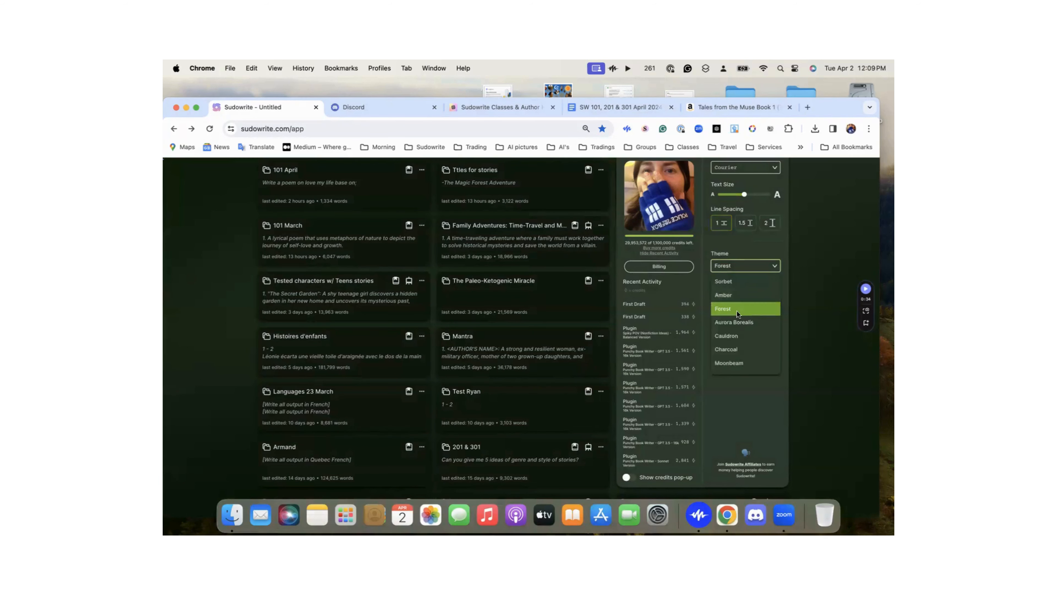
left_click(730, 322)
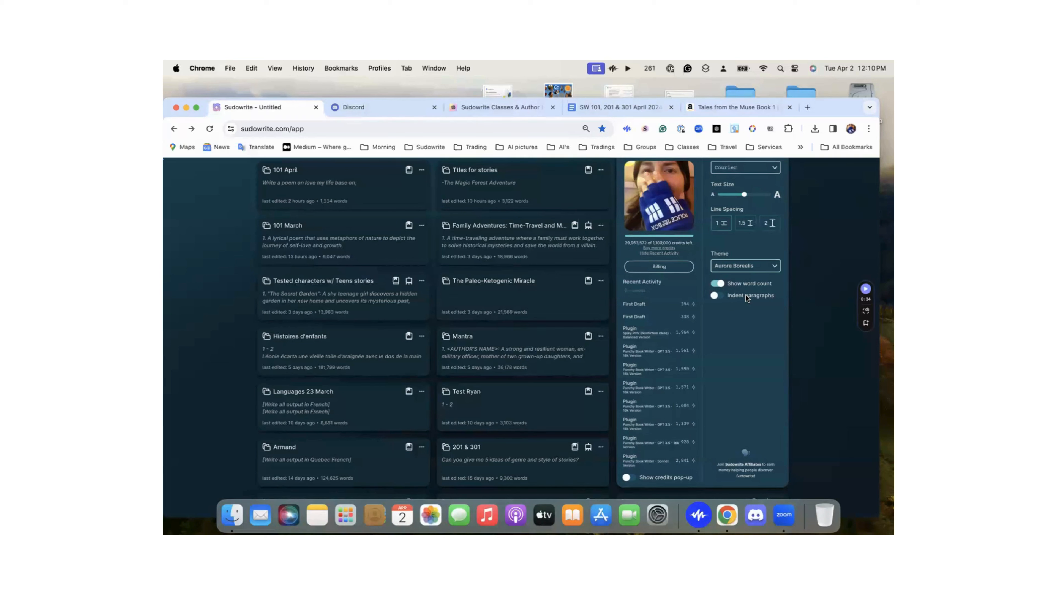
Close the account settings and open the registration page for Live help - Classes & Author Hours
left_click(808, 181)
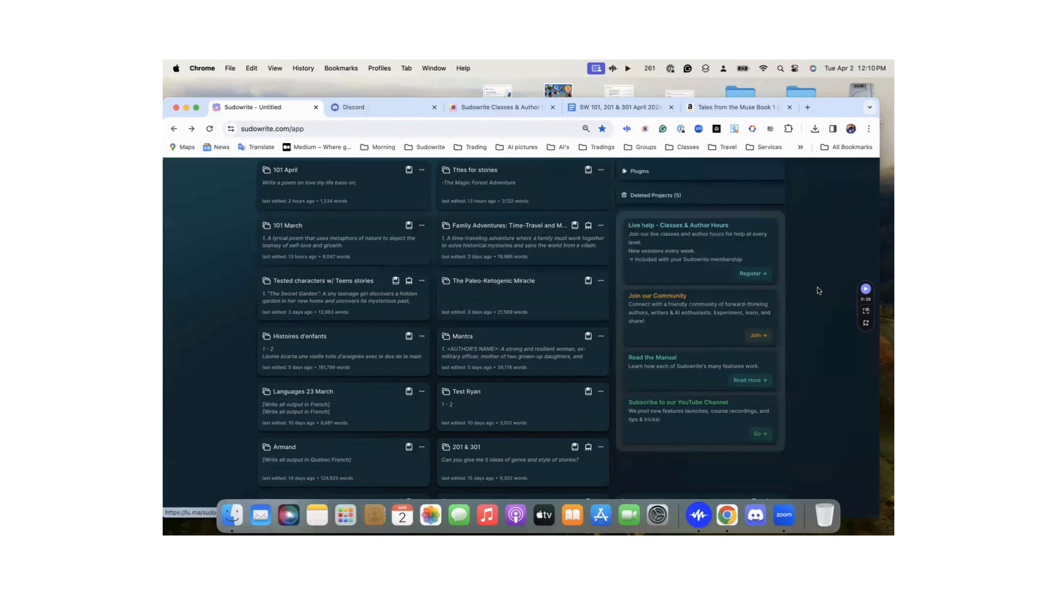
scroll(668, 268, "up", 1)
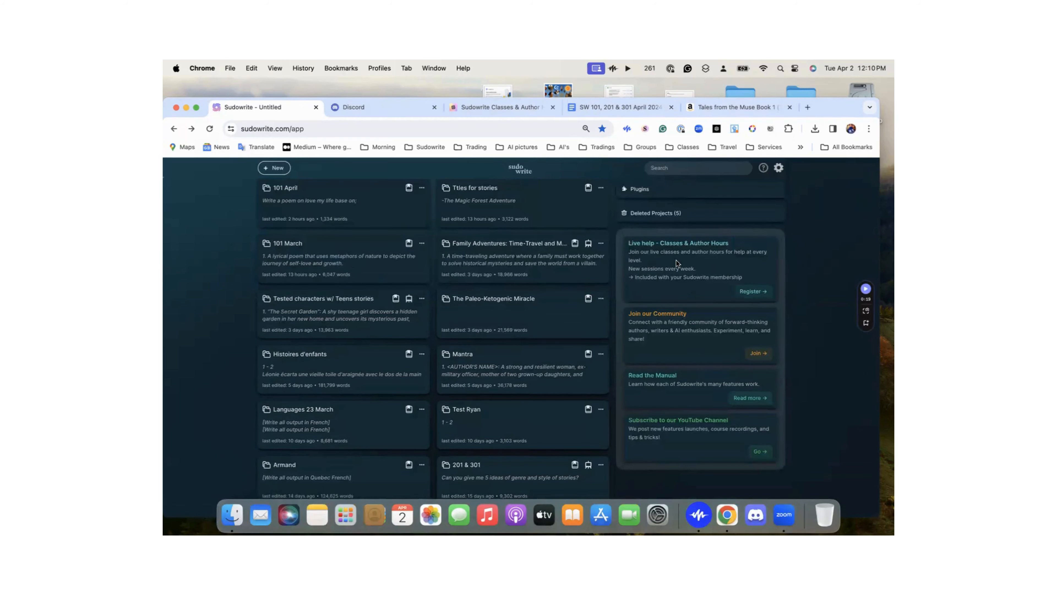
scroll(676, 262, "down", 1)
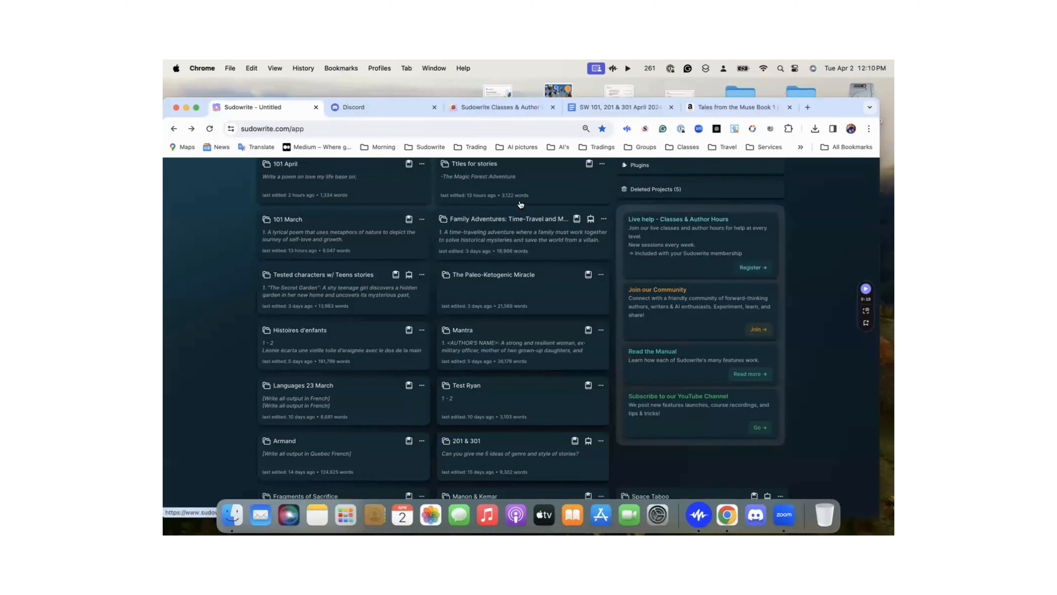
left_click(757, 271)
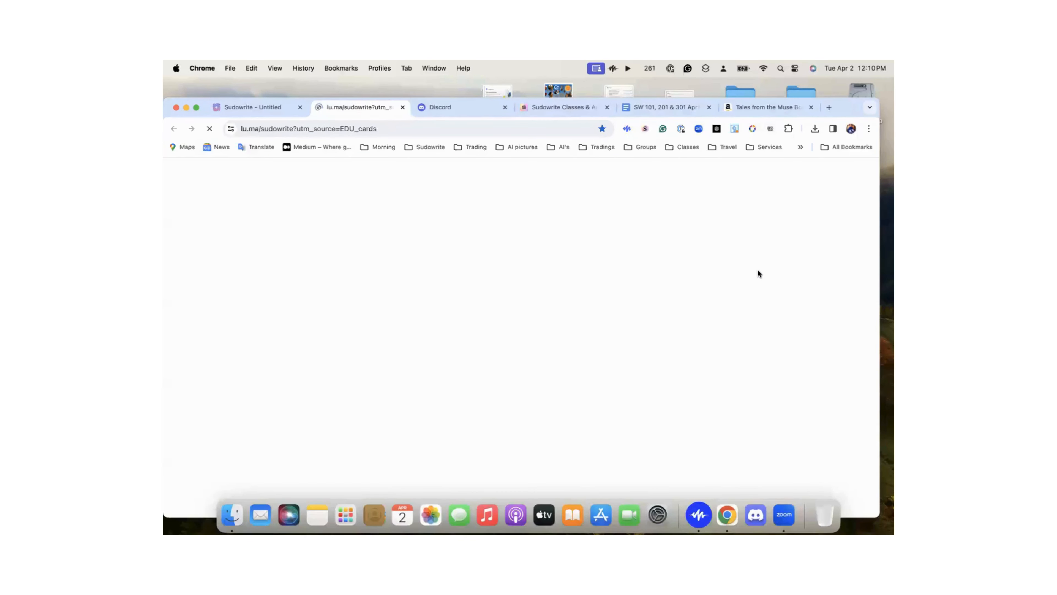
Look through the upcoming Sudowrite classes and author hours on the events page, and return to the project dashboard
scroll(475, 318, "down", 10)
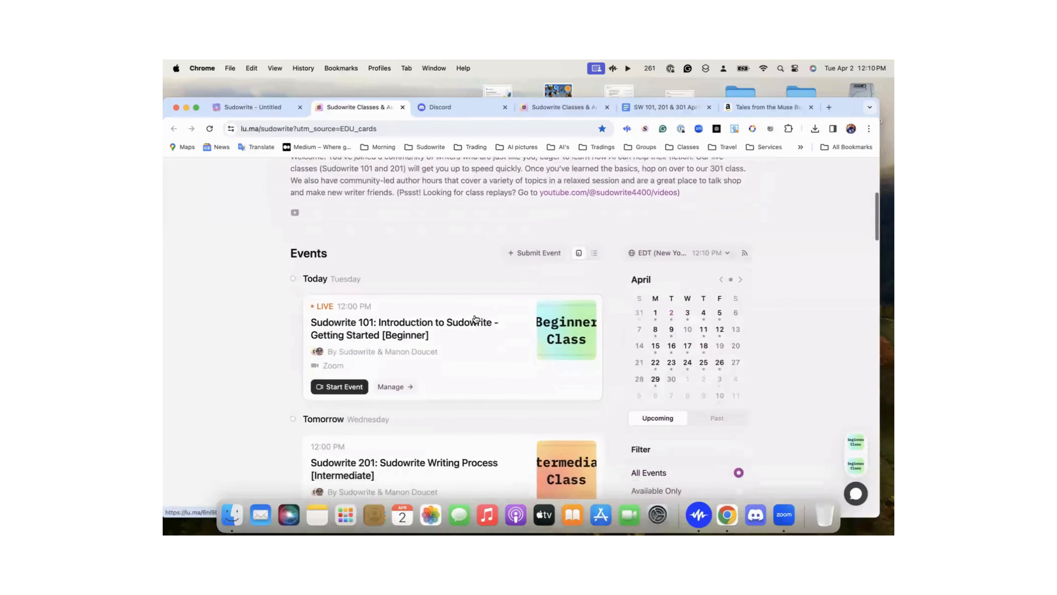
scroll(366, 287, "down", 3)
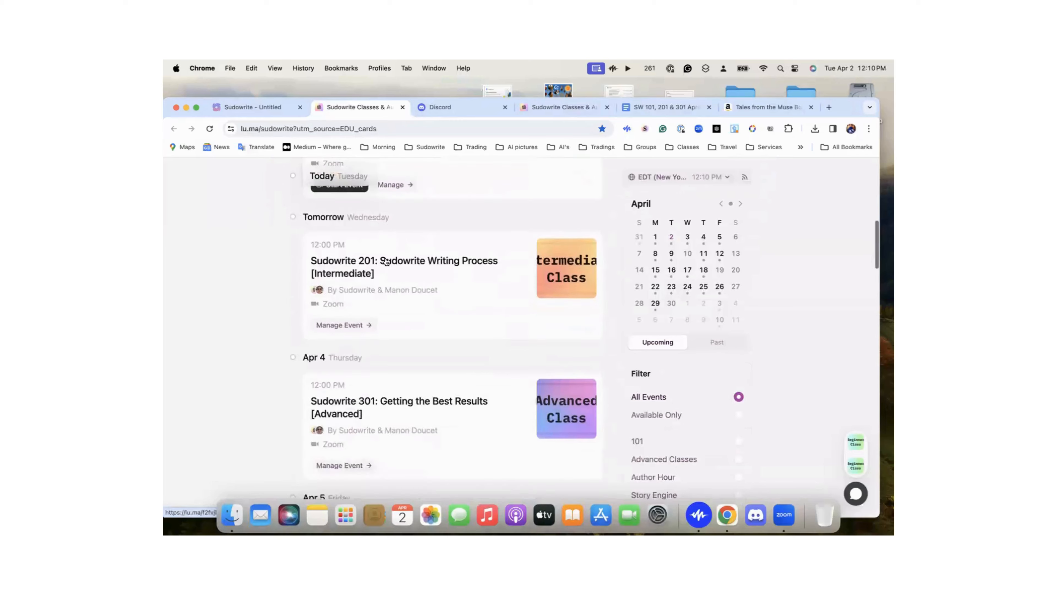
scroll(420, 291, "down", 2)
scroll(401, 346, "down", 6)
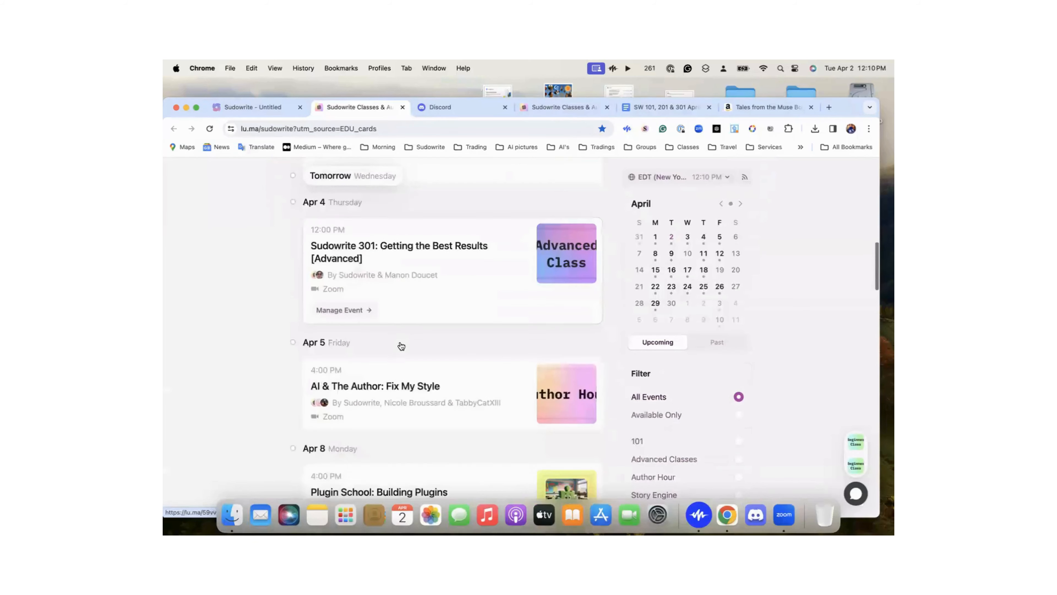
scroll(401, 346, "down", 20)
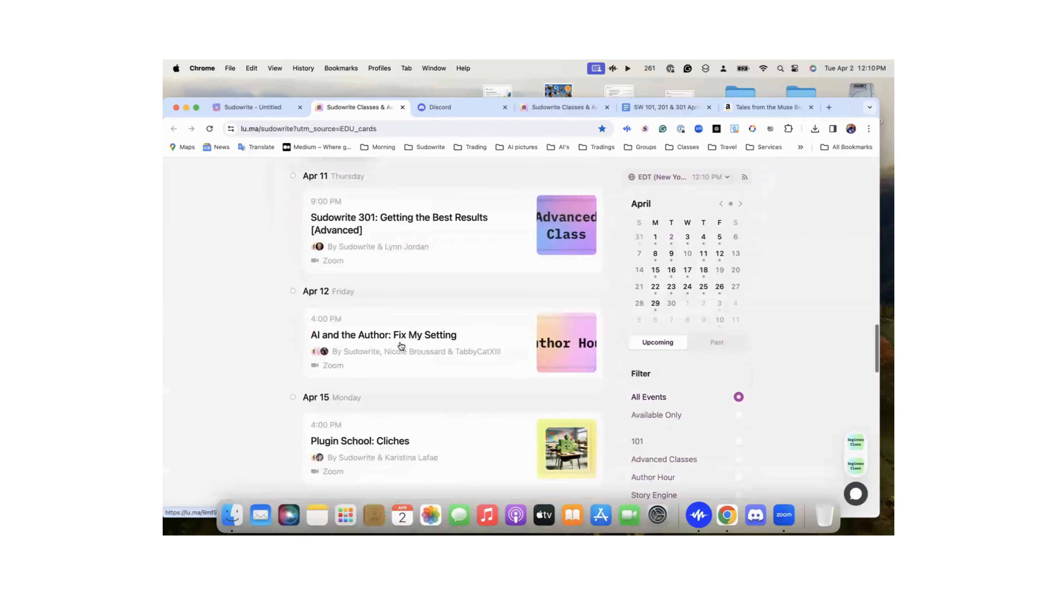
scroll(401, 346, "up", 20)
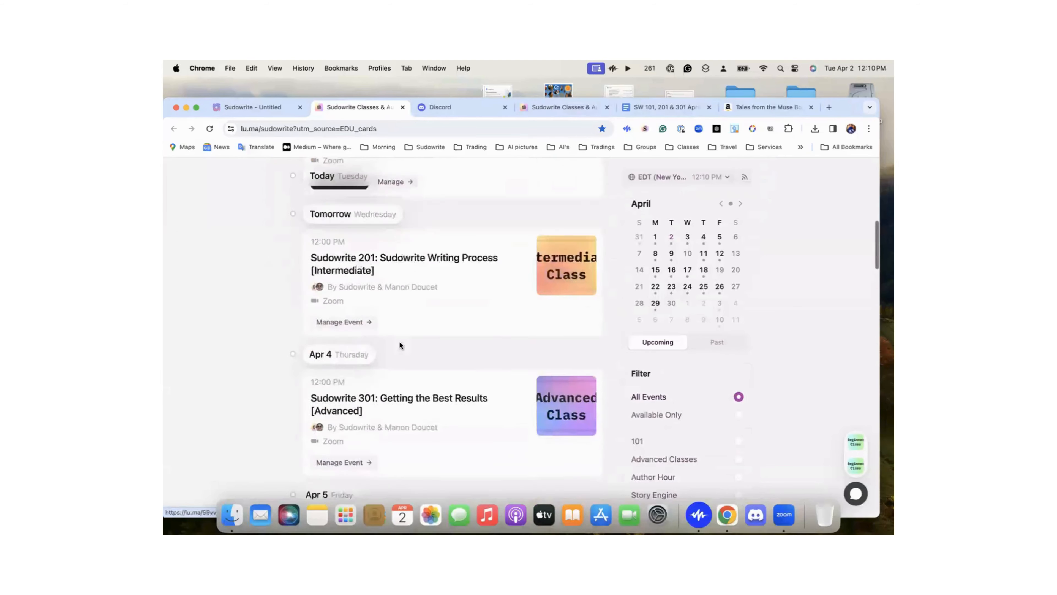
left_click(256, 110)
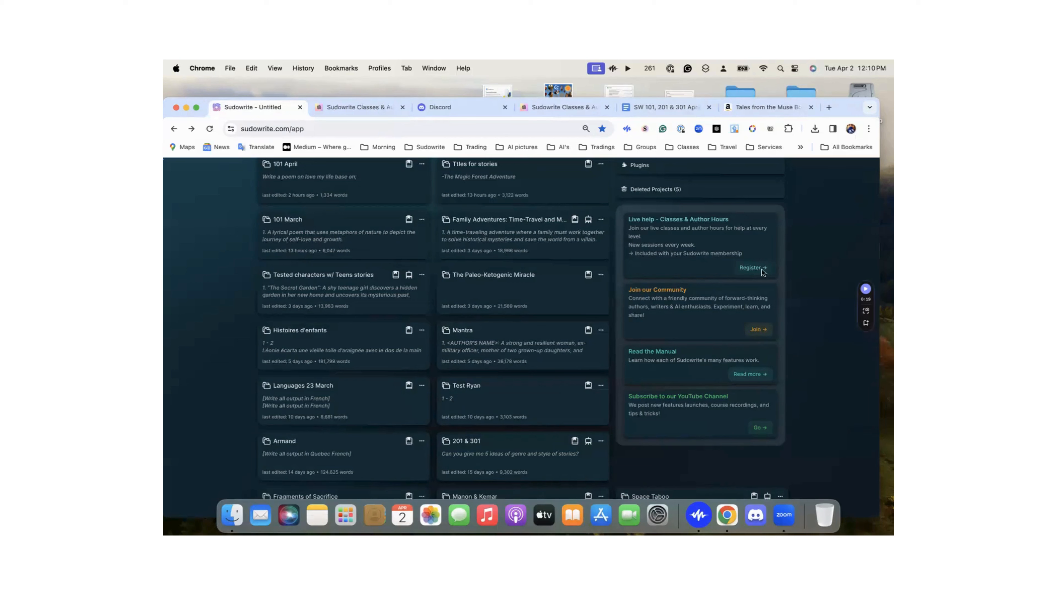
Open the 101 April project from the dashboard for a brief look and return to the project list
scroll(465, 216, "up", 1)
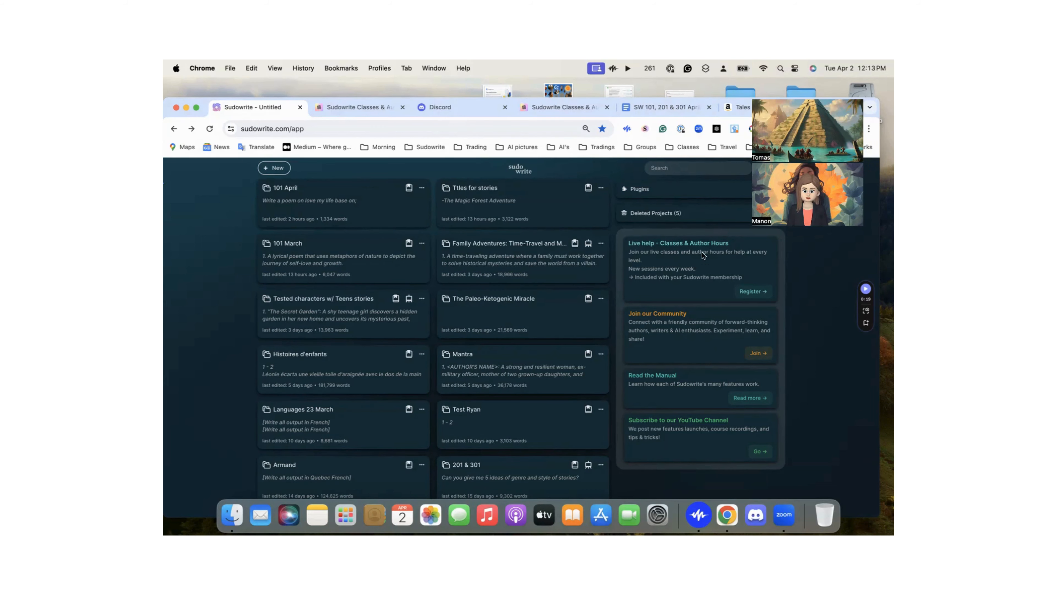
left_click(295, 201)
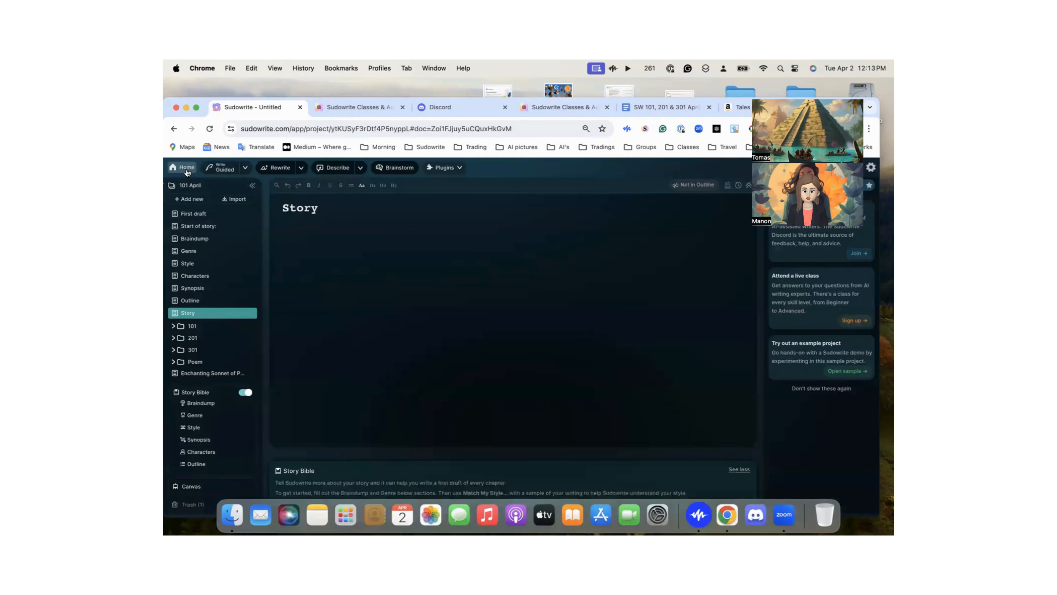
left_click(186, 169)
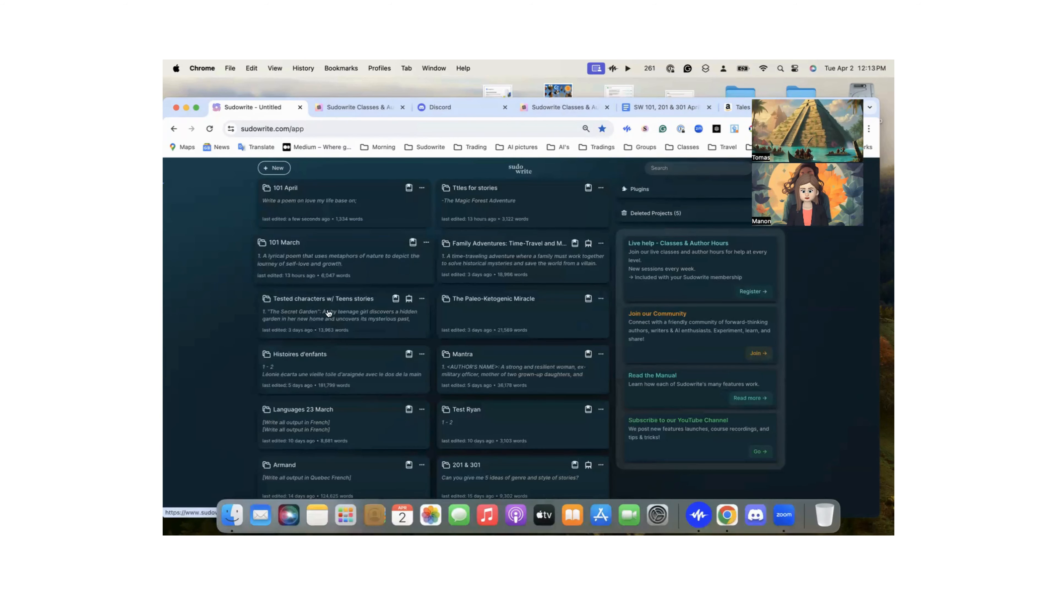
Open Chapter 1 of the Histoires d'enfants project, look over its chapter list and Story Bible sections, and return to the dashboard
left_click(331, 369)
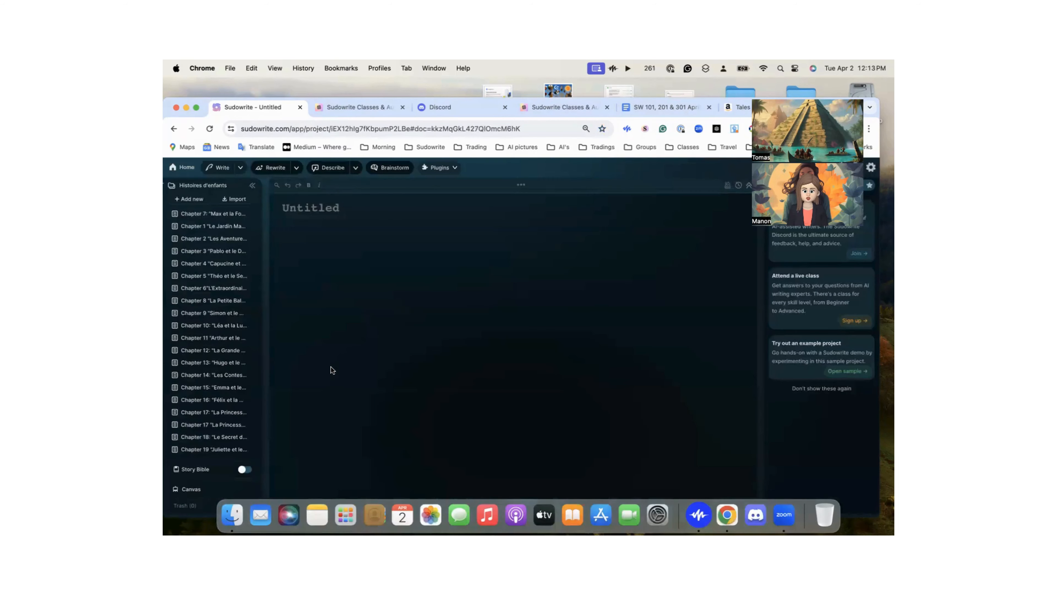
left_click(201, 227)
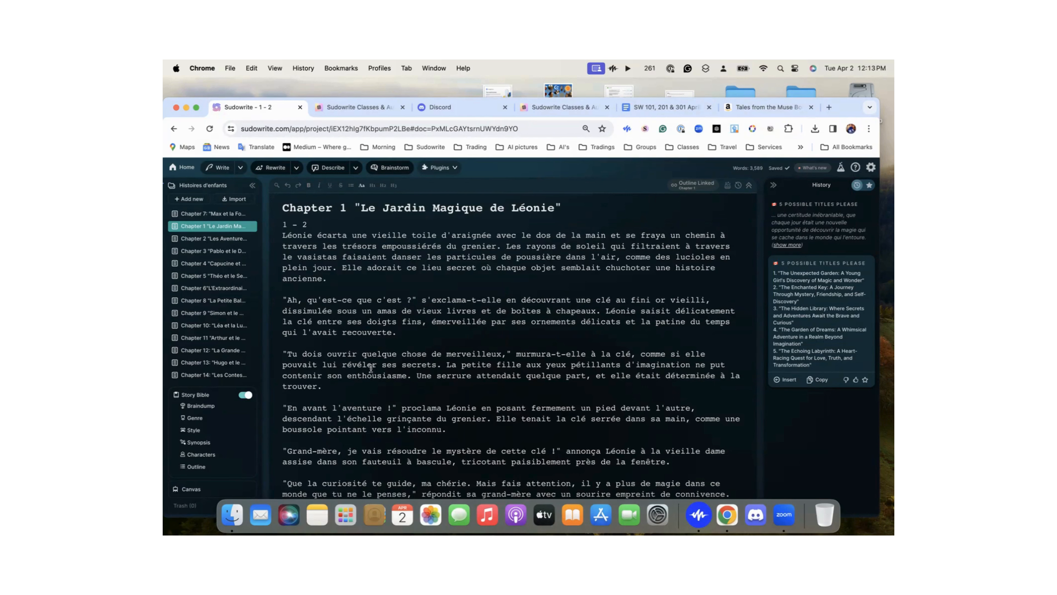
mouse_move(201, 221)
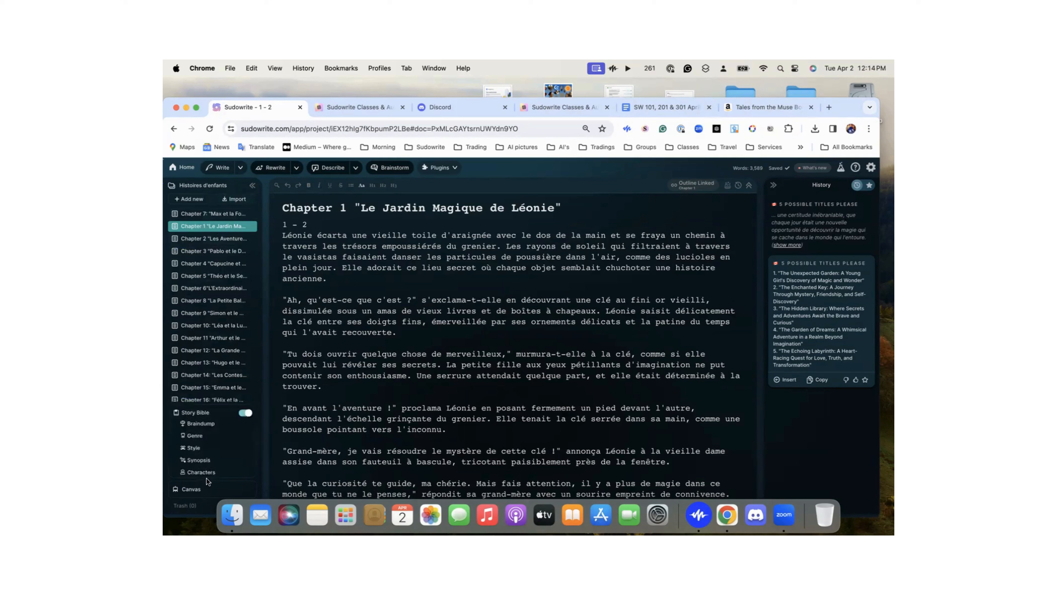
mouse_move(207, 478)
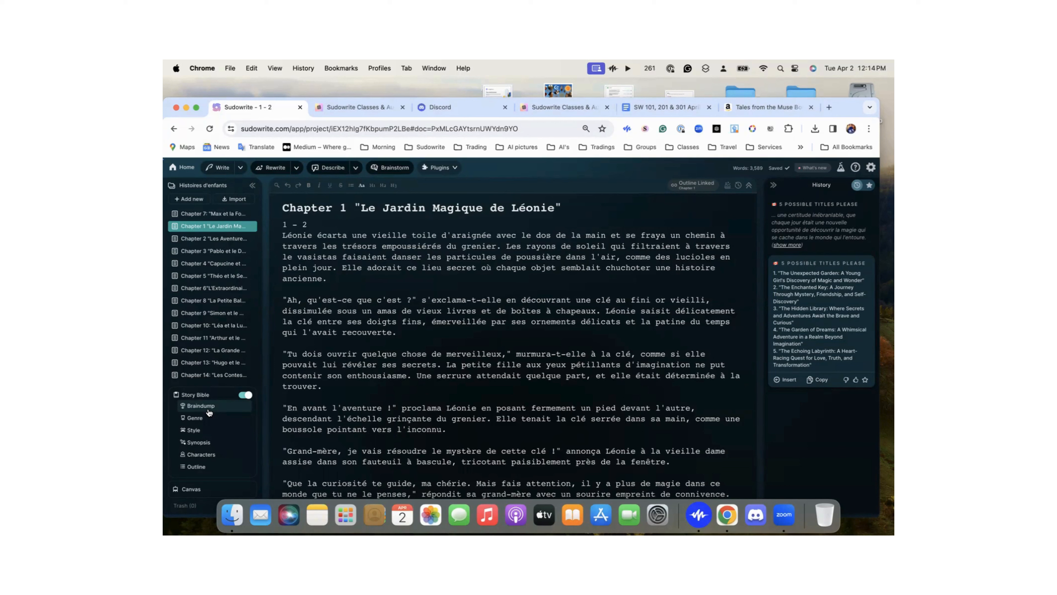
left_click(186, 167)
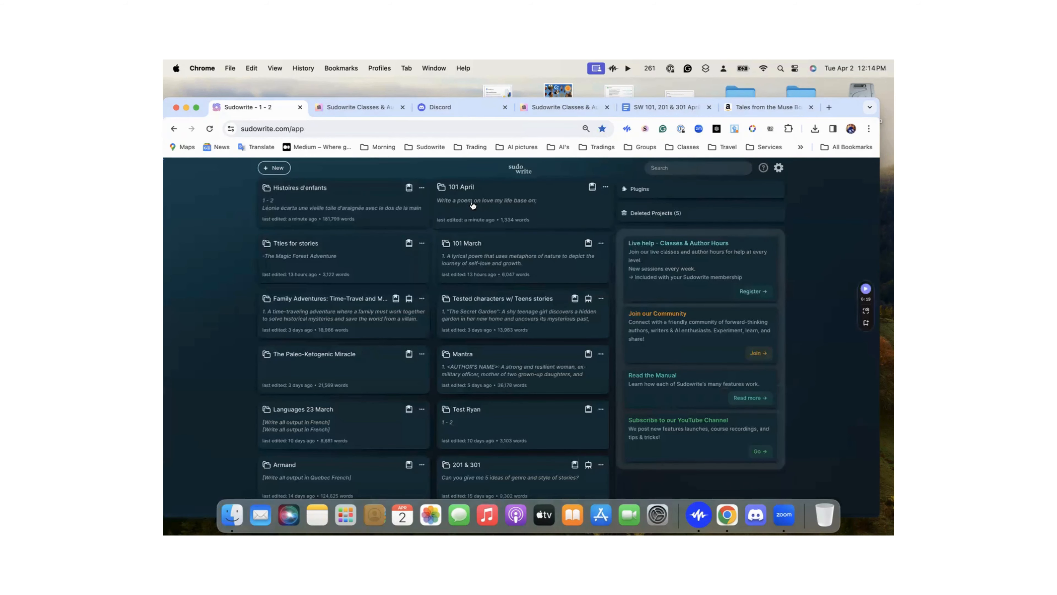
Look into the 101 April and 101 March projects in turn, returning to the dashboard after each
left_click(487, 201)
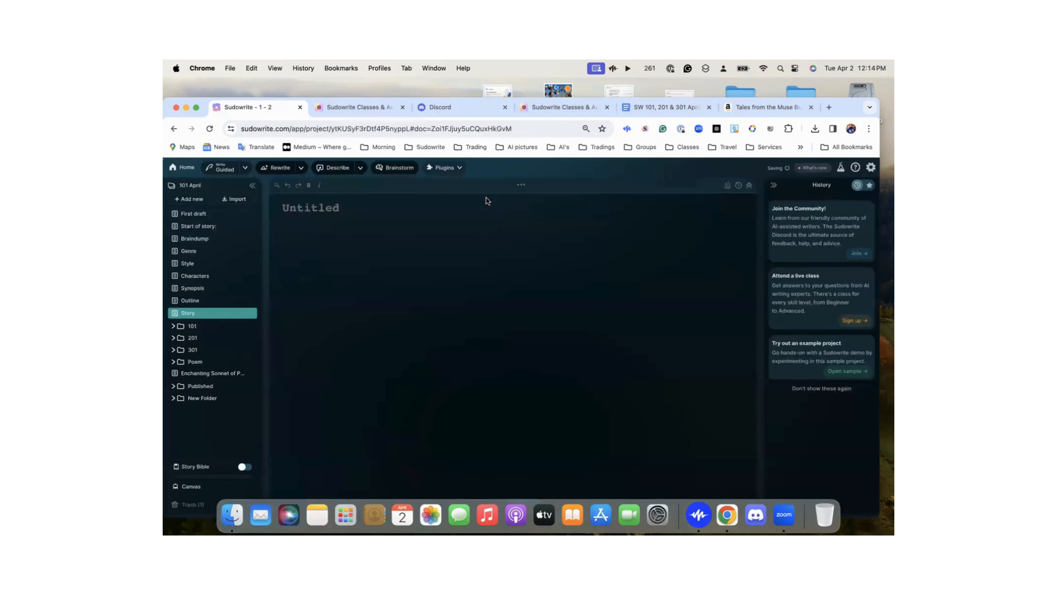
left_click(181, 167)
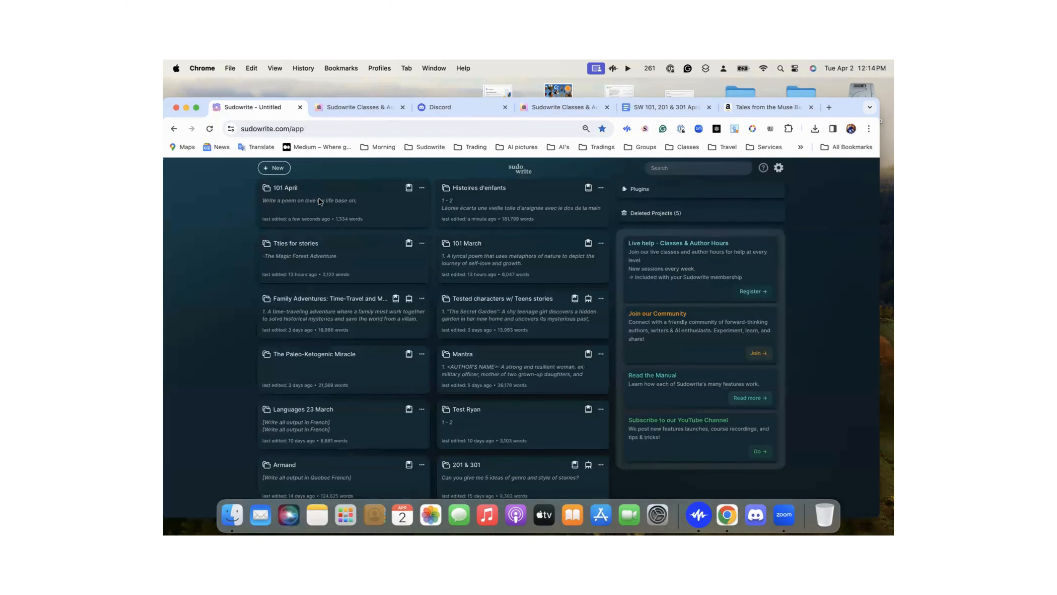
left_click(488, 255)
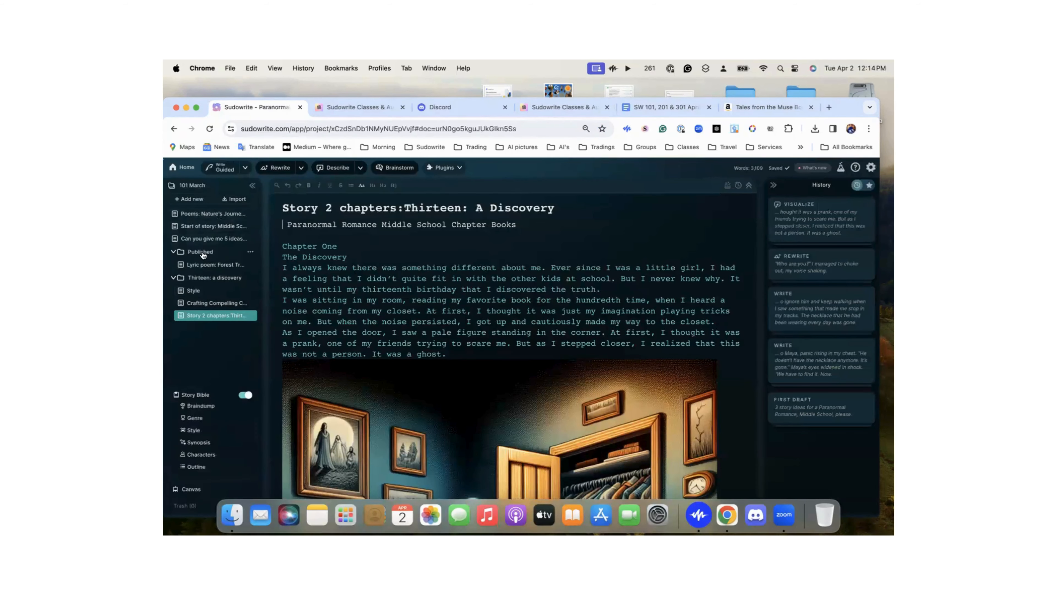
left_click(183, 168)
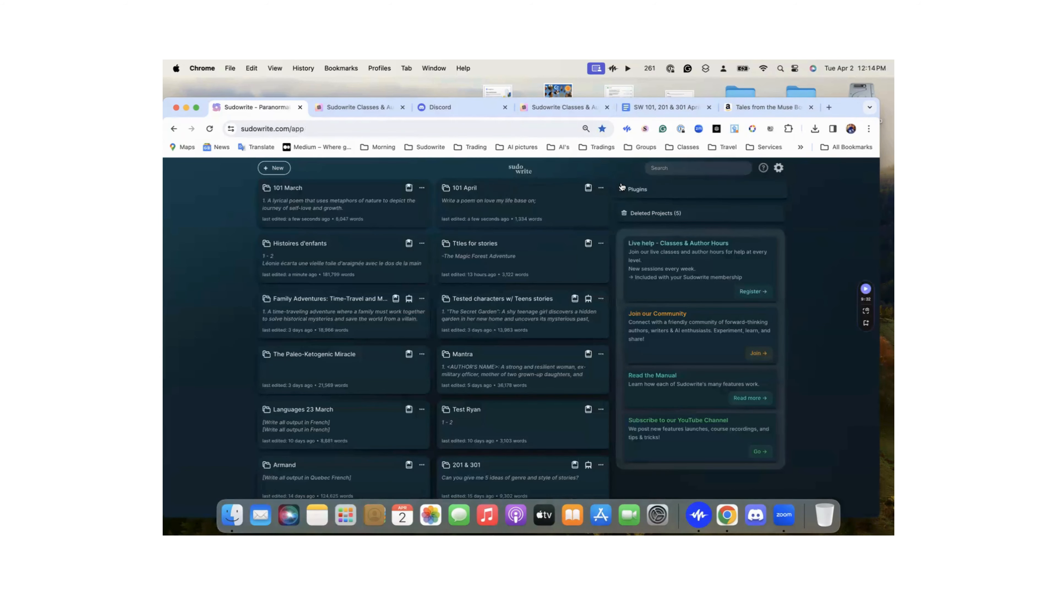
View the First draft document in the 101 April project and go to the Braindump section of its Story Bible
left_click(490, 201)
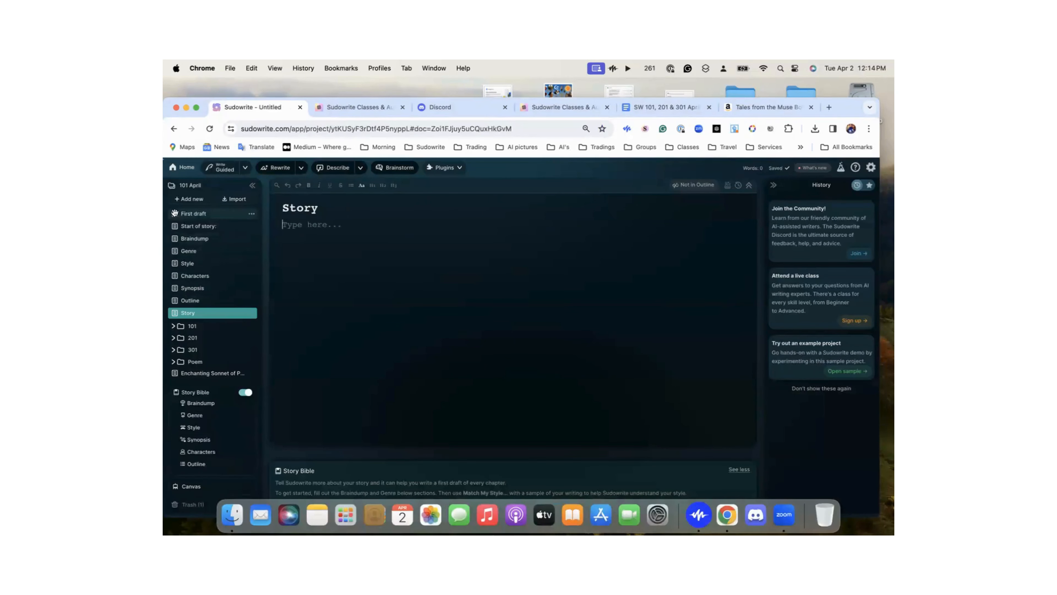
left_click(197, 213)
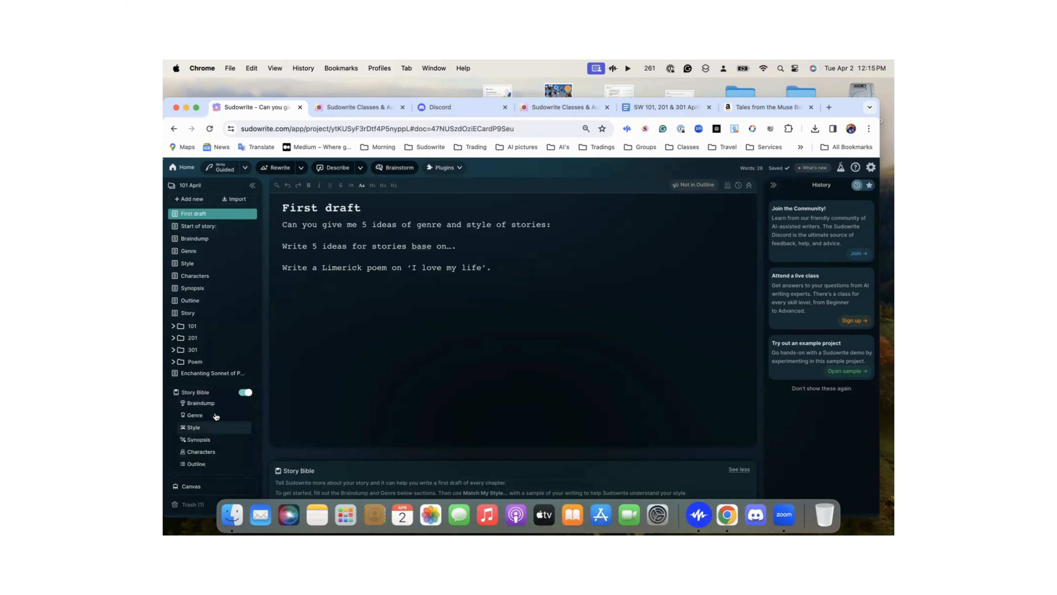
left_click(200, 403)
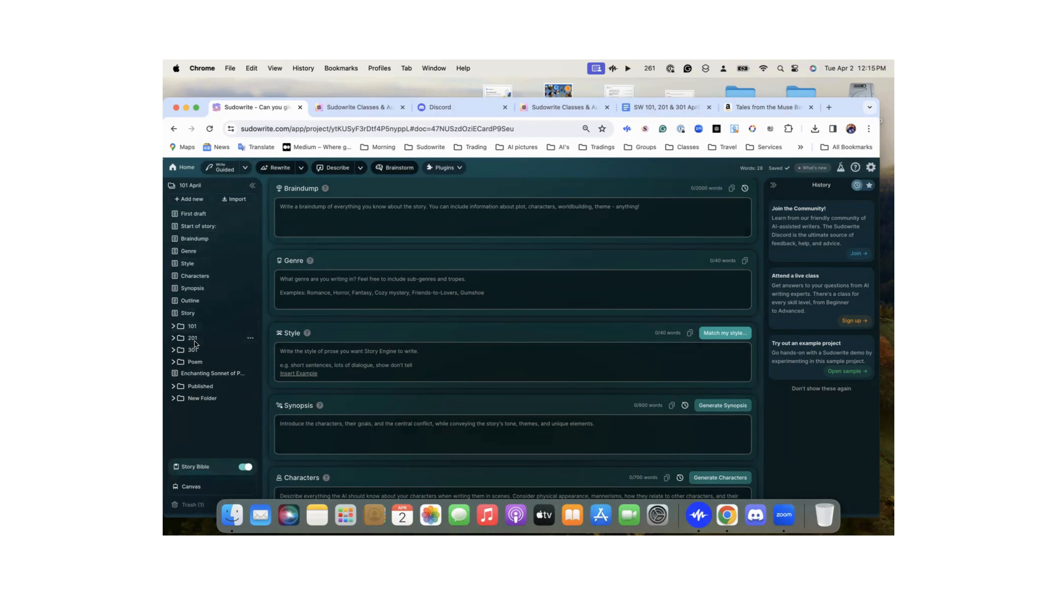
Return to the dashboard and duplicate the 101 April project
left_click(183, 167)
left_click(425, 187)
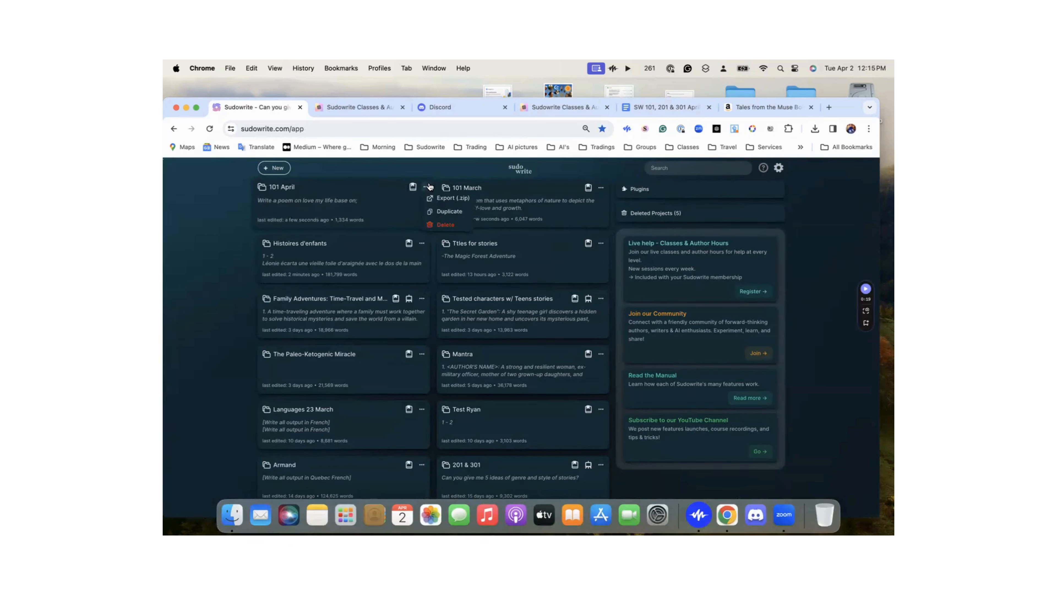
left_click(449, 211)
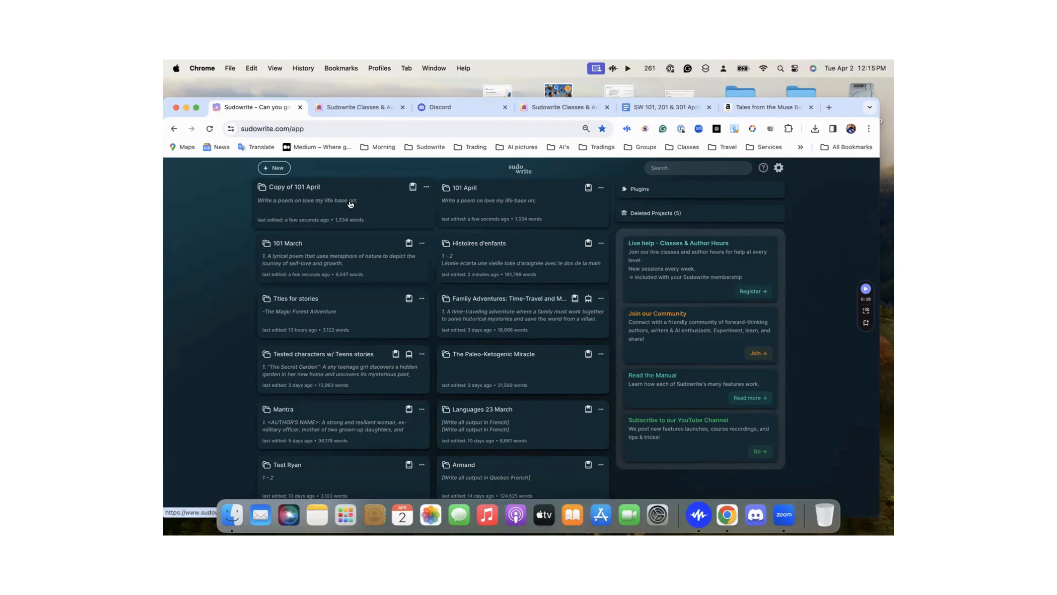
Open the duplicated project and the original 101 April project in turn to compare their contents, and return to the dashboard
left_click(327, 213)
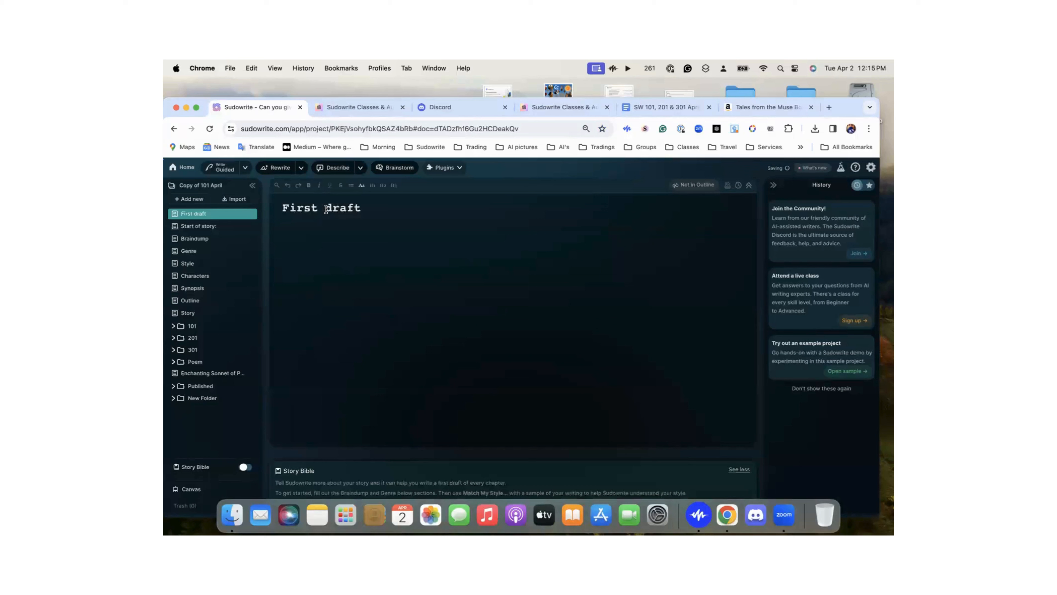
left_click(183, 168)
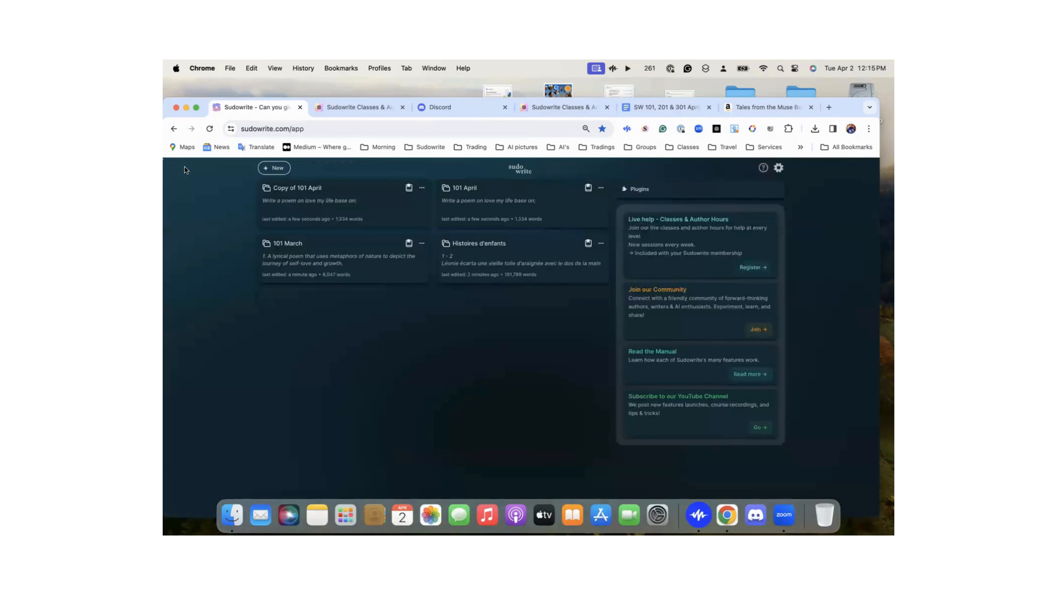
left_click(462, 199)
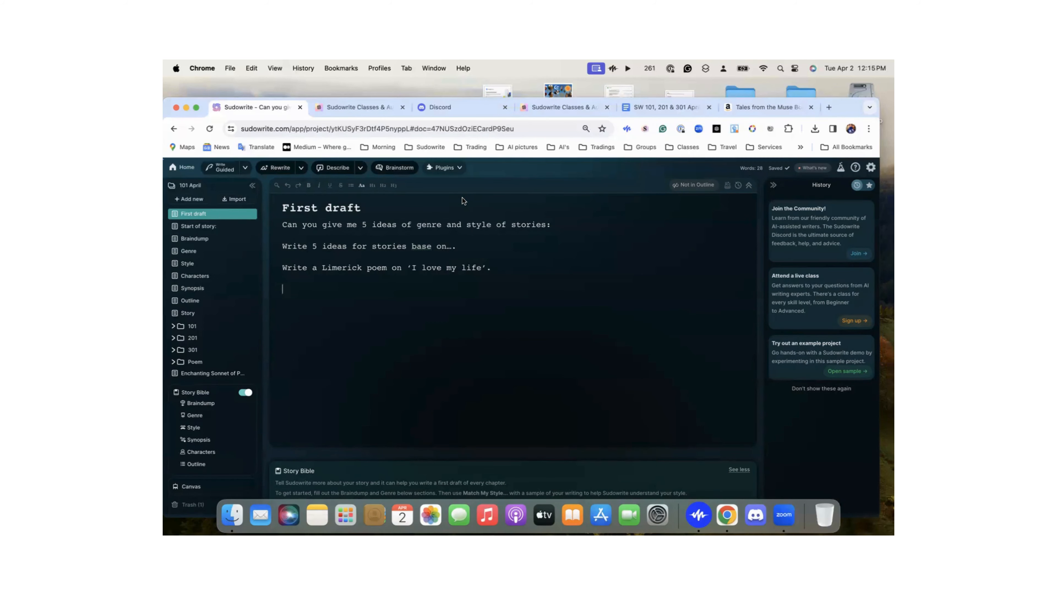
left_click(184, 166)
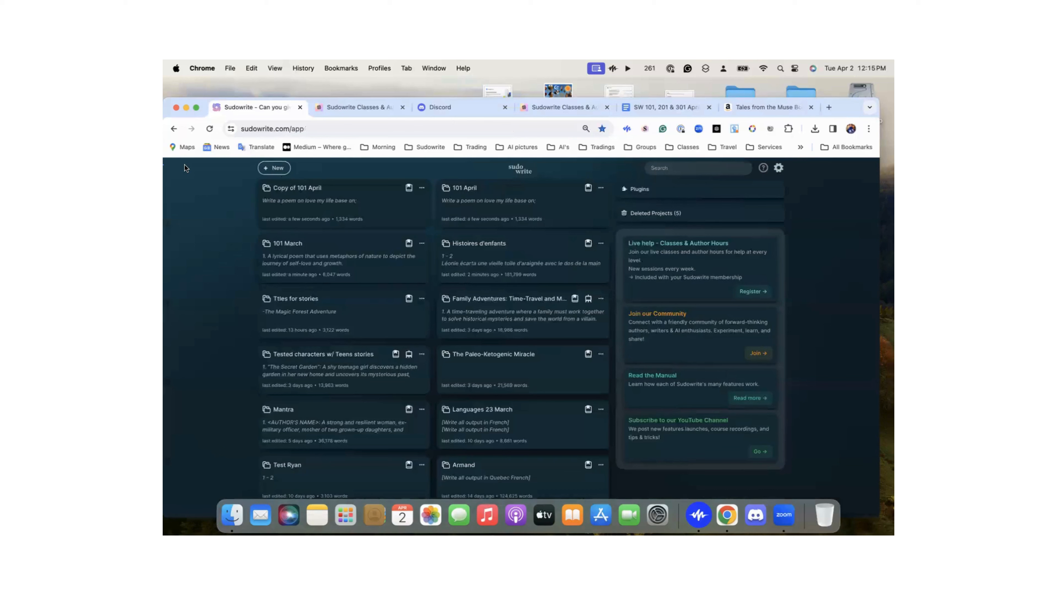
Create a new empty project, reopen it from the dashboard to view its workspace, and return to the project list
left_click(281, 169)
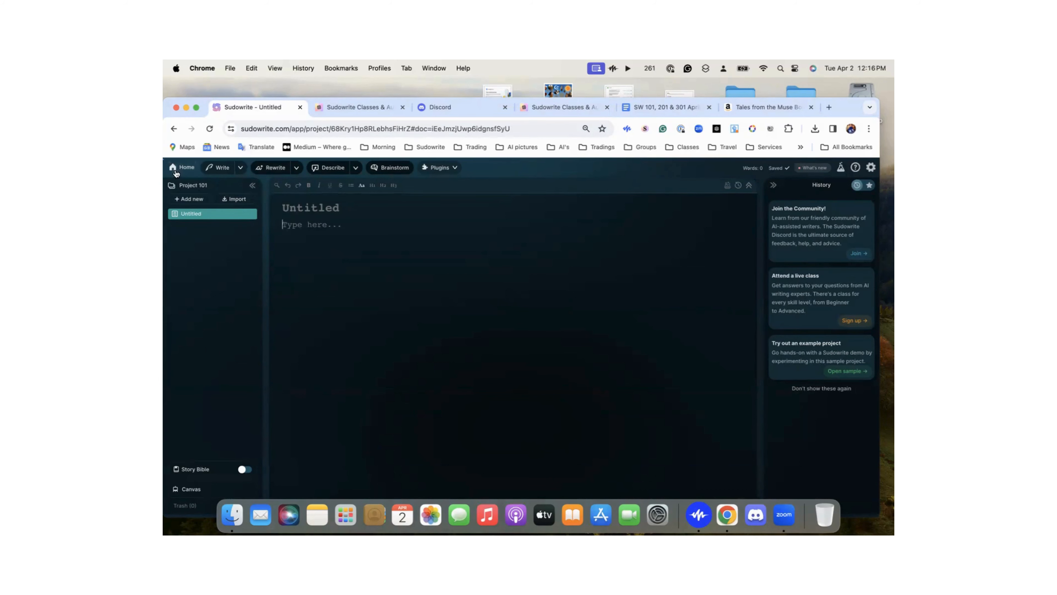
left_click(174, 170)
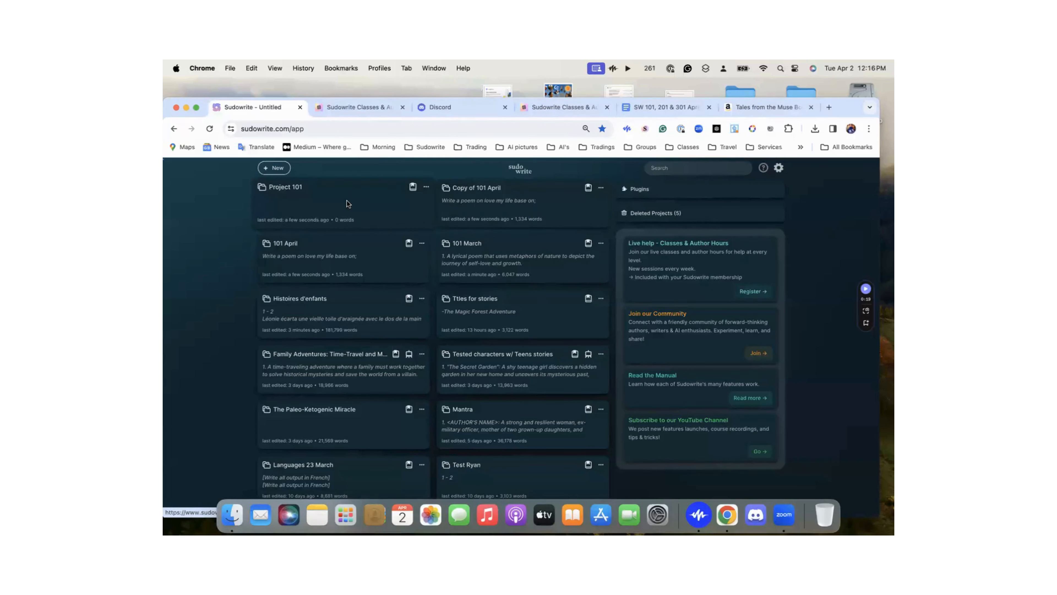
left_click(329, 200)
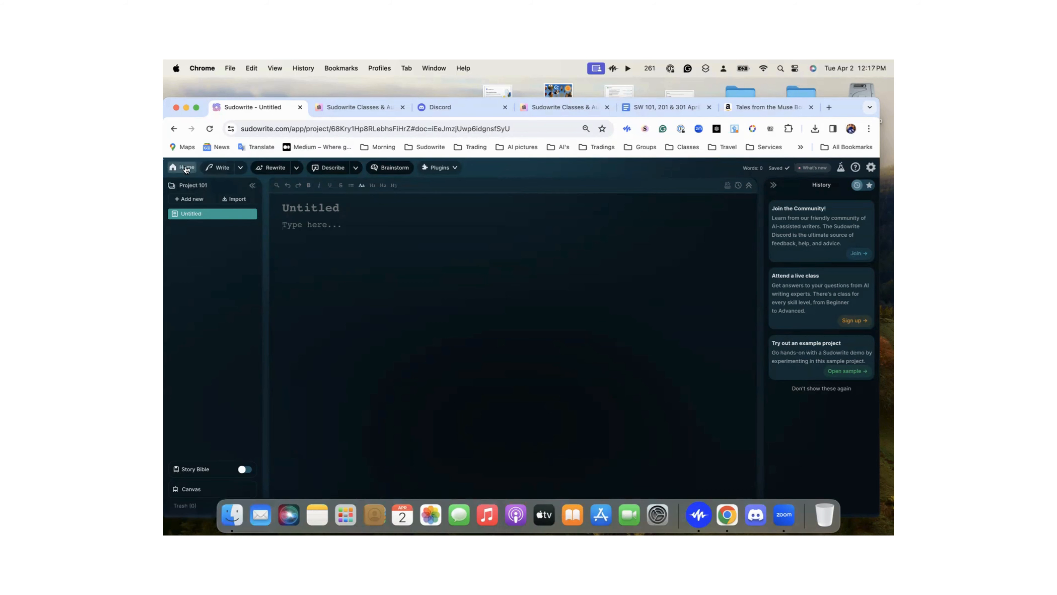
left_click(182, 169)
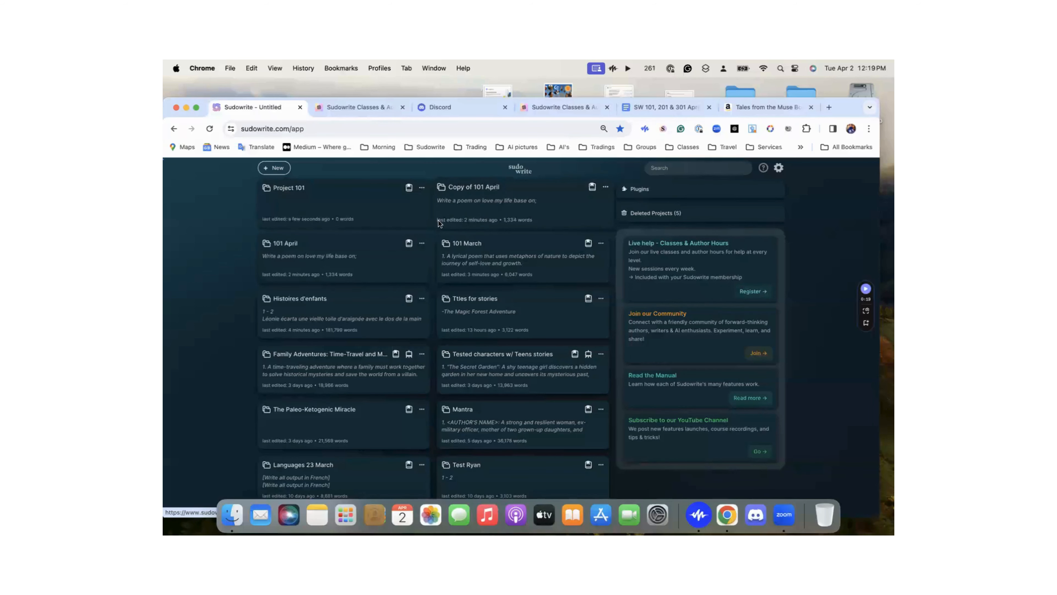
Open the 101 April project and view the Outline section of its Story Bible
left_click(360, 265)
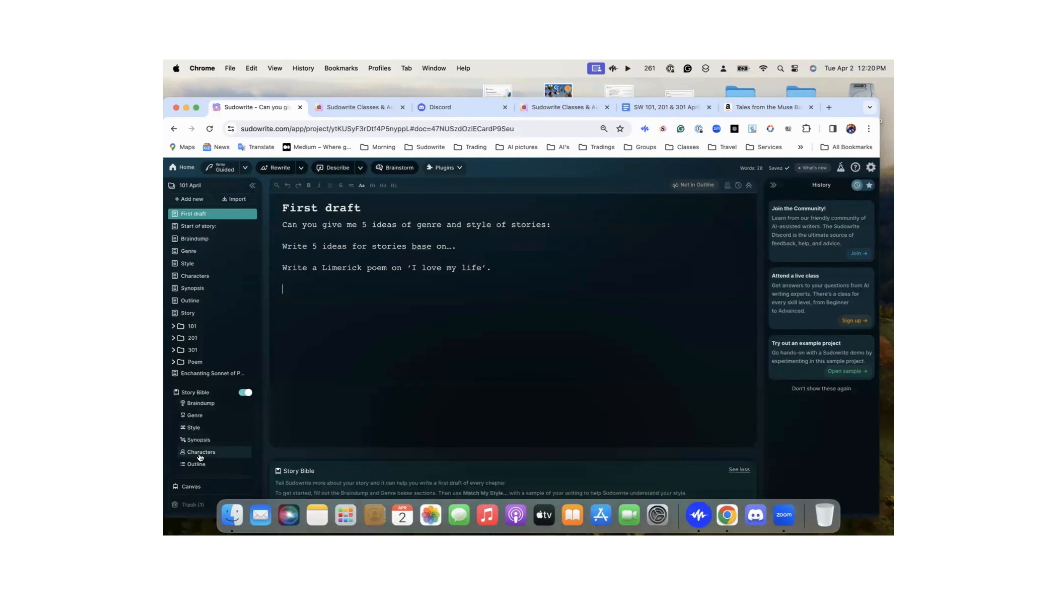
left_click(197, 464)
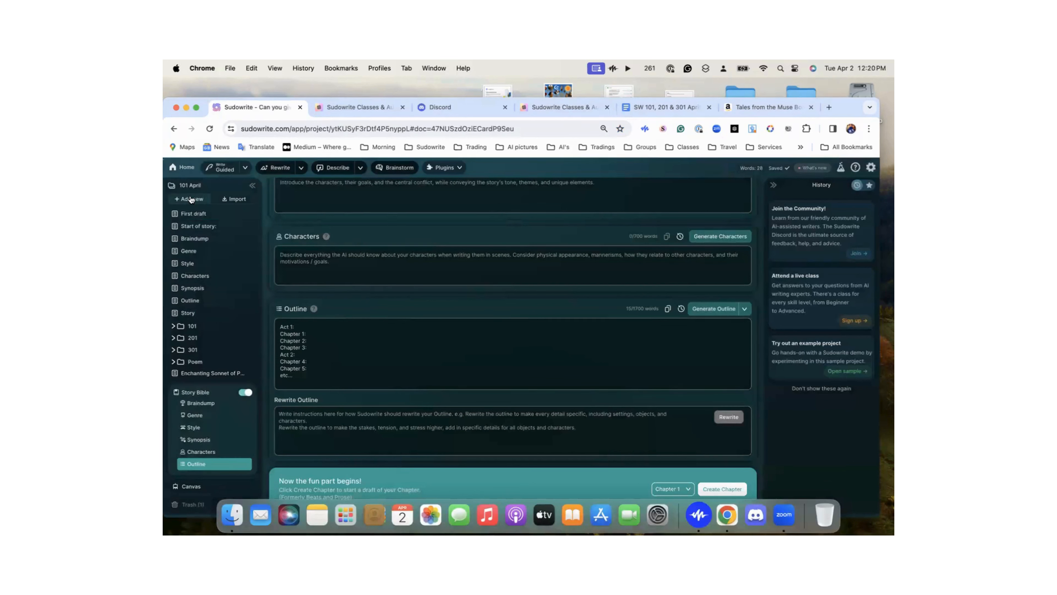
mouse_move(203, 297)
Open the 101 April project's Canvas and add a The Hero's Journey outline to it
left_click(185, 488)
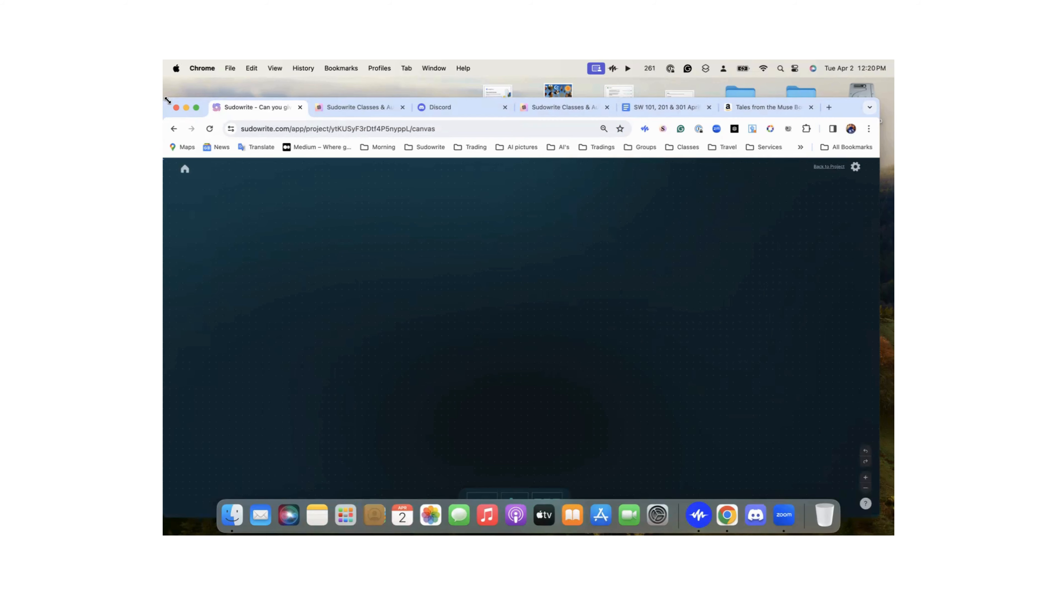
left_click_drag(170, 104, 169, 68)
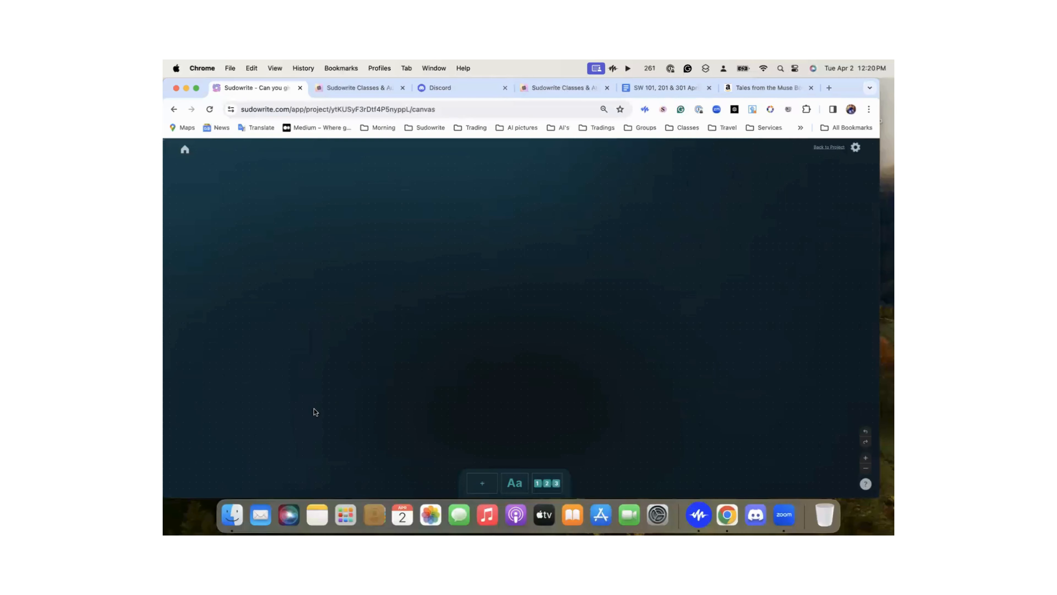
left_click(550, 477)
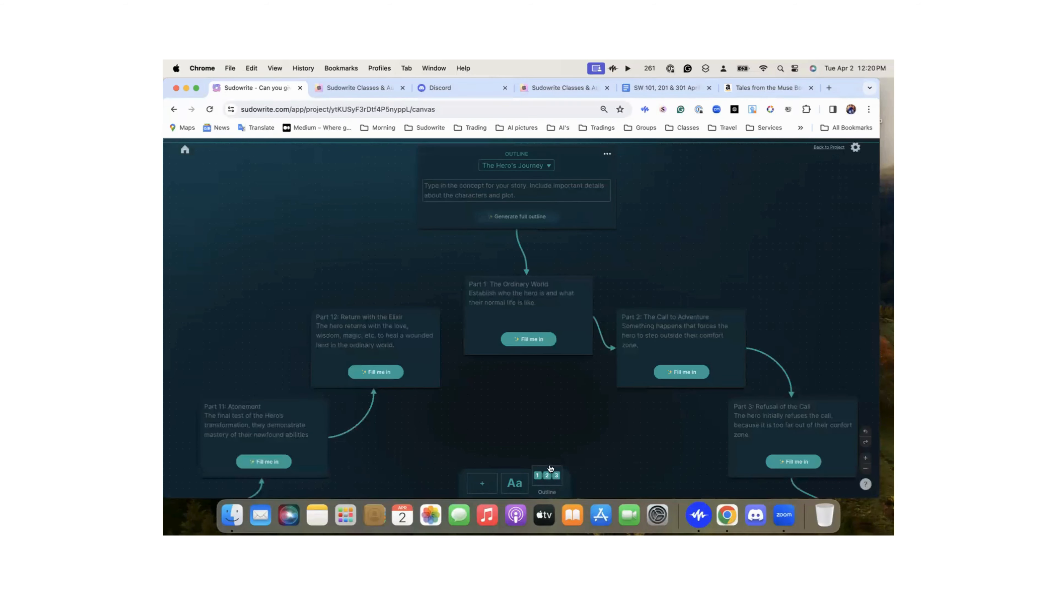
Examine the parts of The Hero's Journey outline on the canvas, zooming out to view the whole circle of cards
scroll(561, 377, "down", 3)
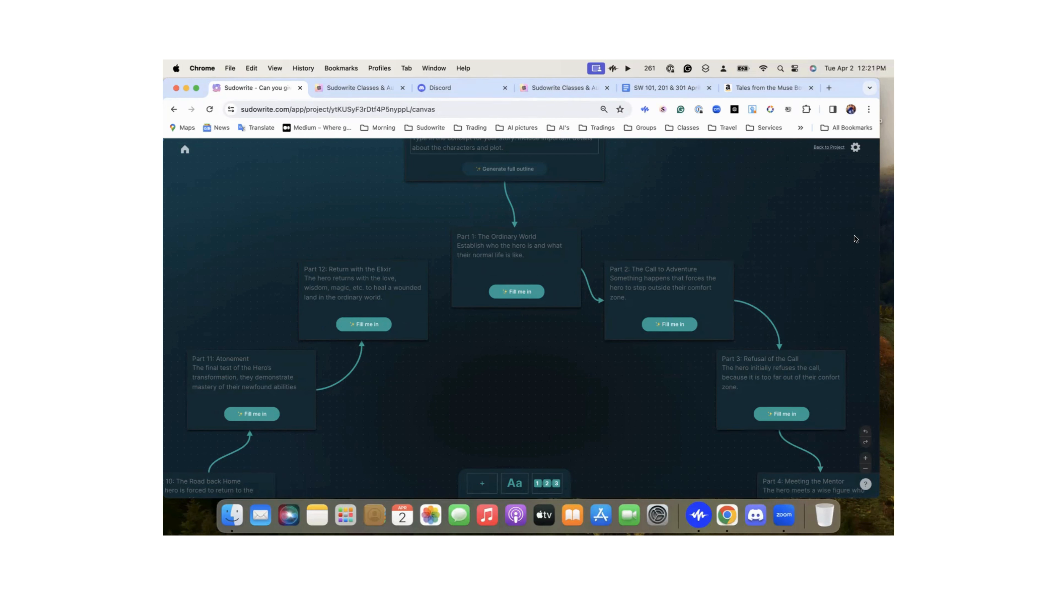
scroll(640, 262, "up", 3)
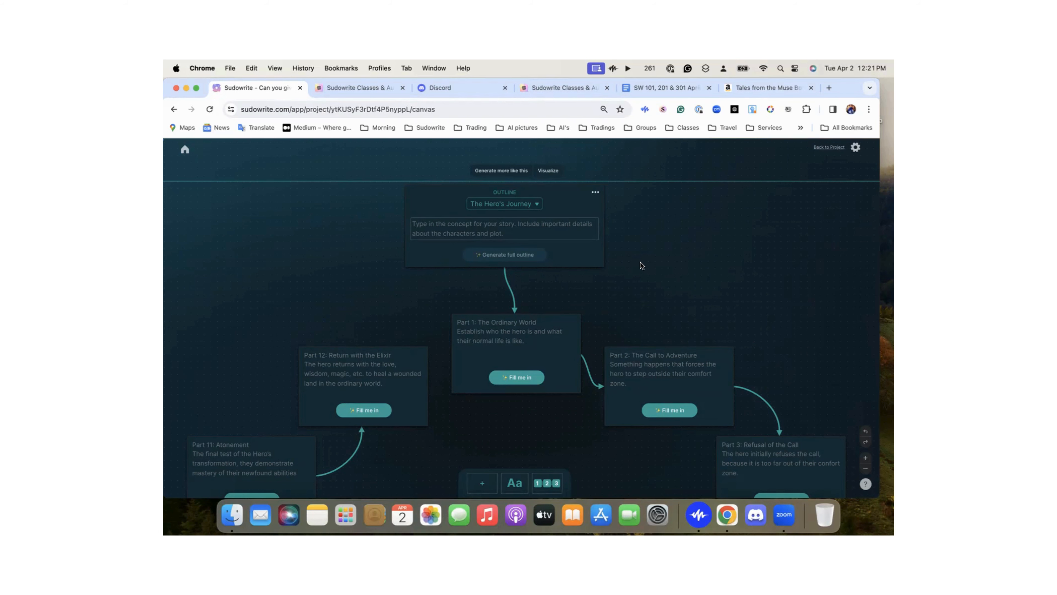
scroll(640, 265, "down", 3)
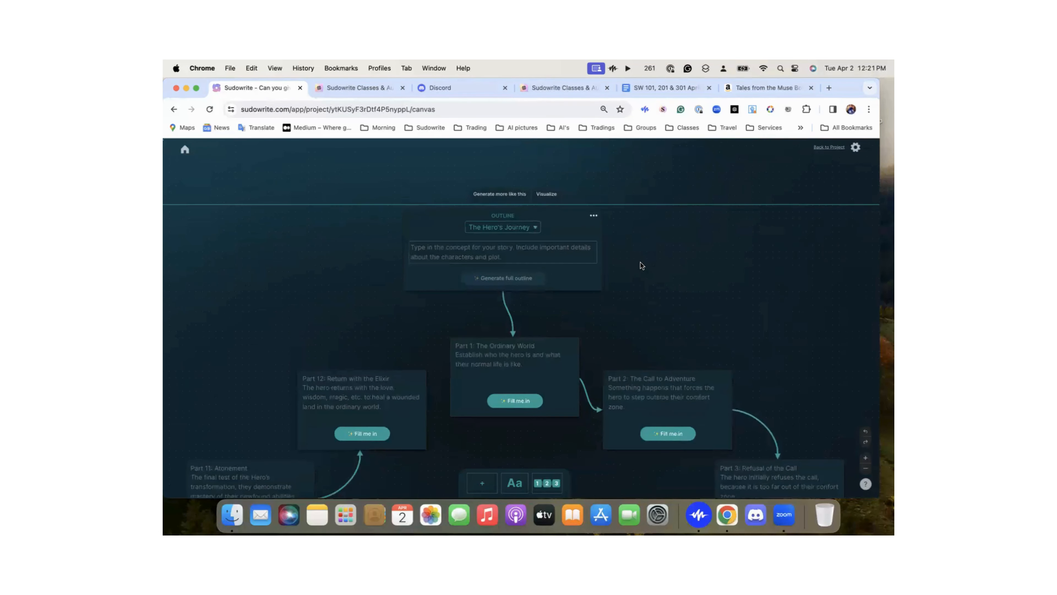
left_click(866, 468)
scroll(736, 442, "down", 5)
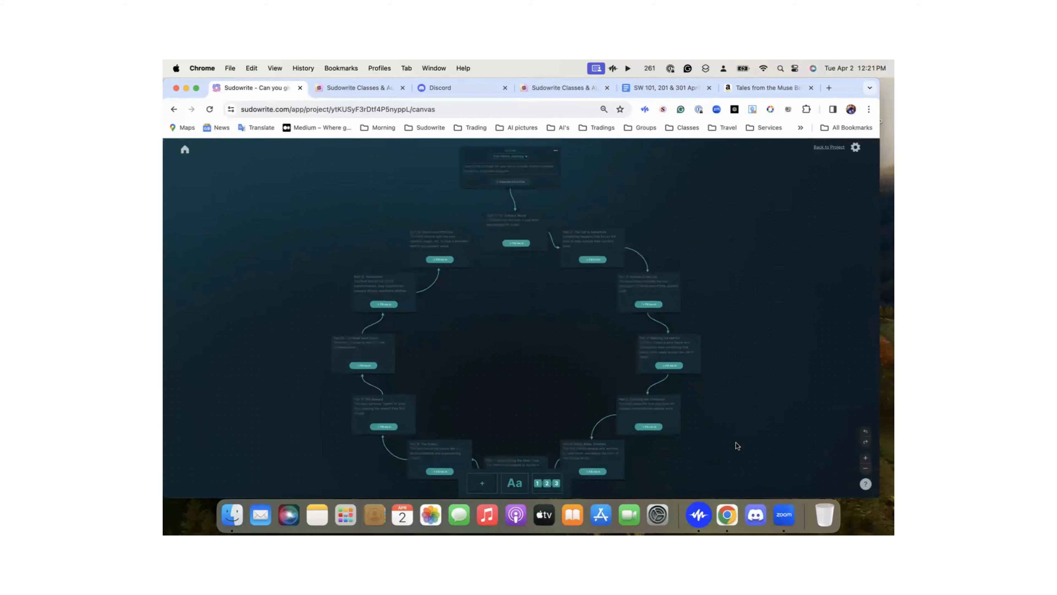
scroll(736, 442, "down", 2)
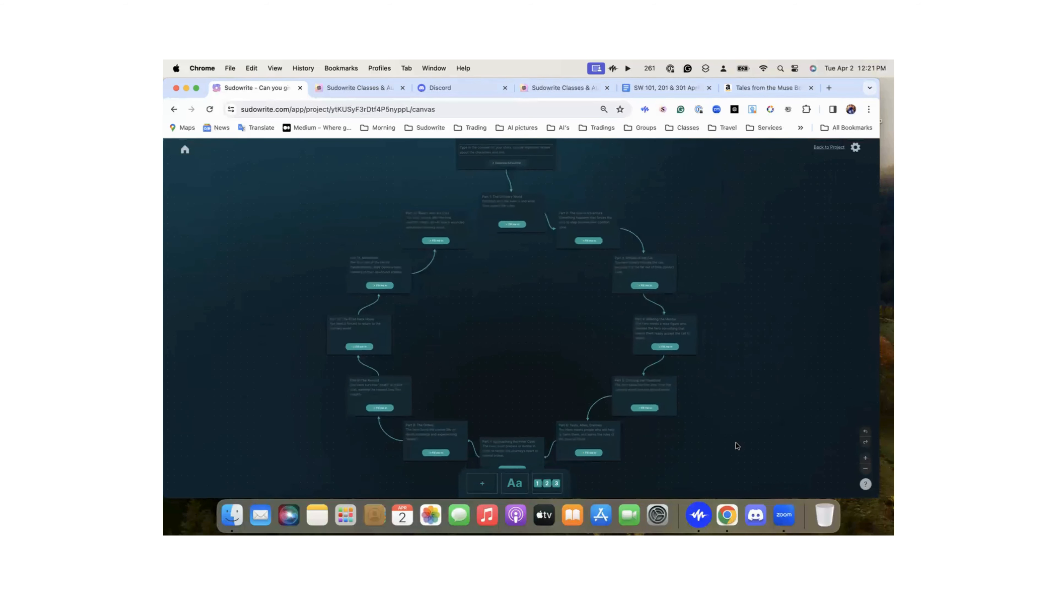
Move the Part 2: The Call to Adventure card up and away from the circle of outline cards
scroll(735, 442, "right", 2)
scroll(736, 442, "right", 1)
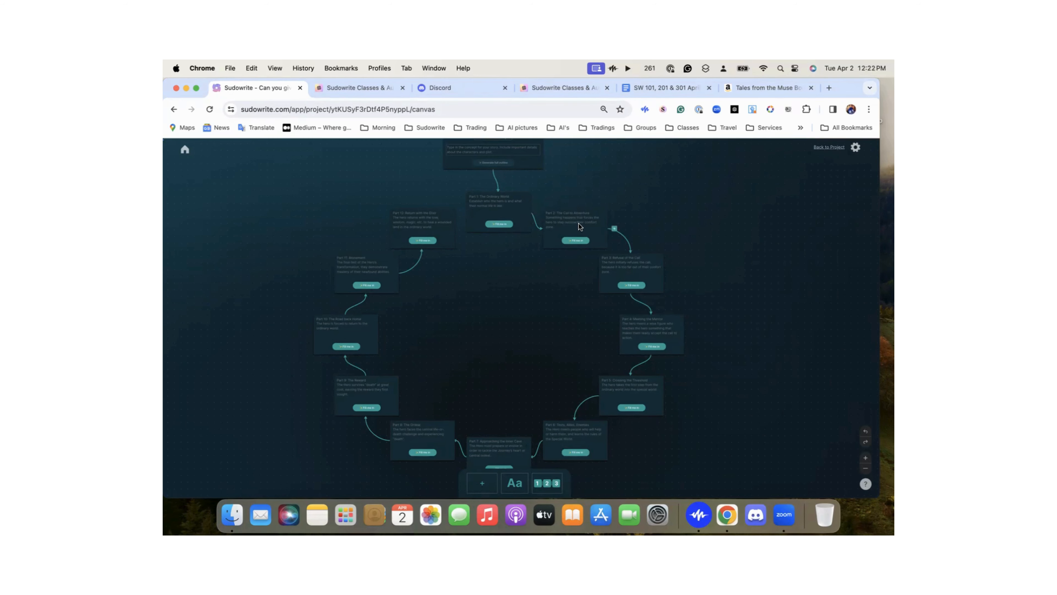
scroll(578, 223, "up", 2)
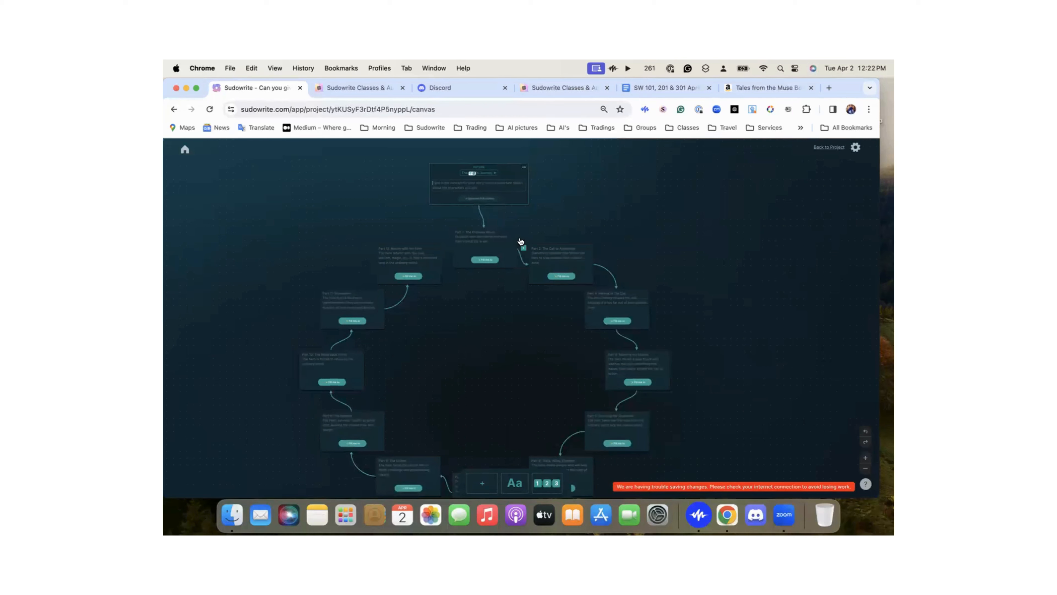
left_click_drag(558, 250, 625, 205)
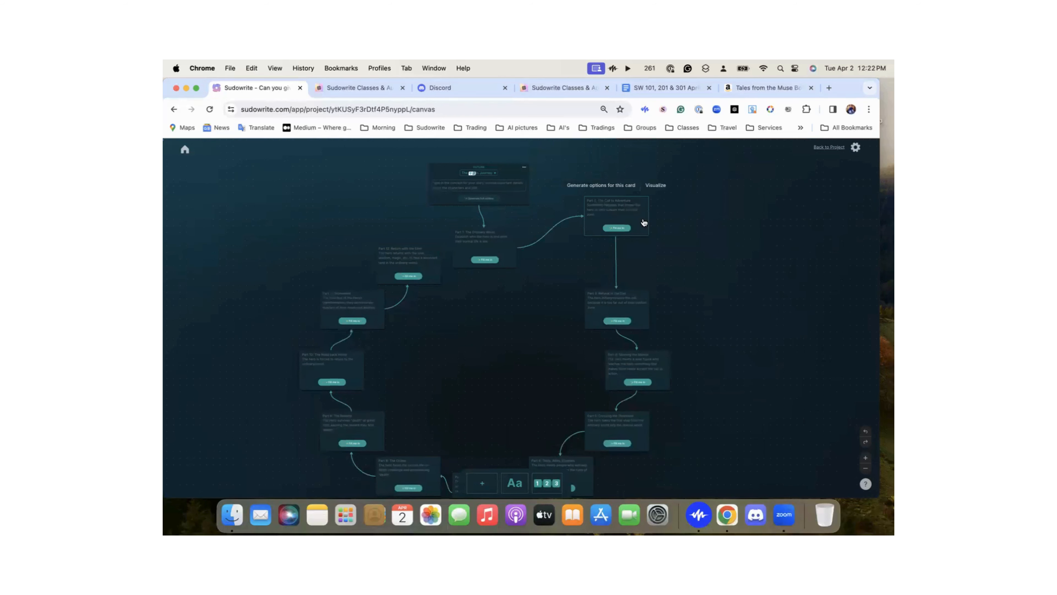
mouse_move(641, 215)
left_mouse_down()
mouse_move(659, 236)
mouse_move(641, 206)
mouse_move(627, 213)
left_mouse_up()
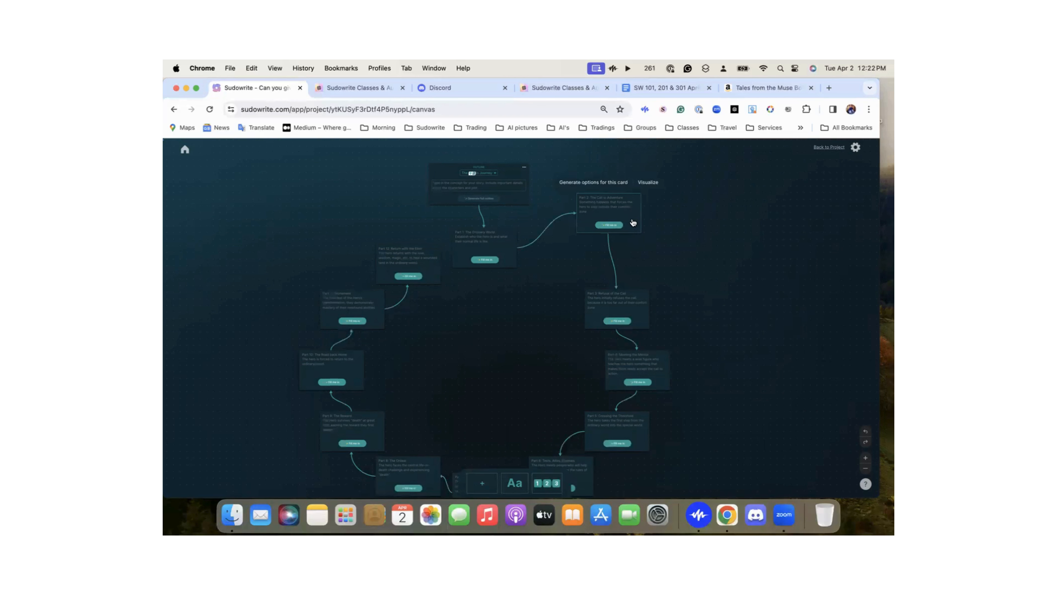
mouse_move(633, 225)
left_mouse_down()
mouse_move(691, 217)
mouse_move(635, 221)
left_mouse_up()
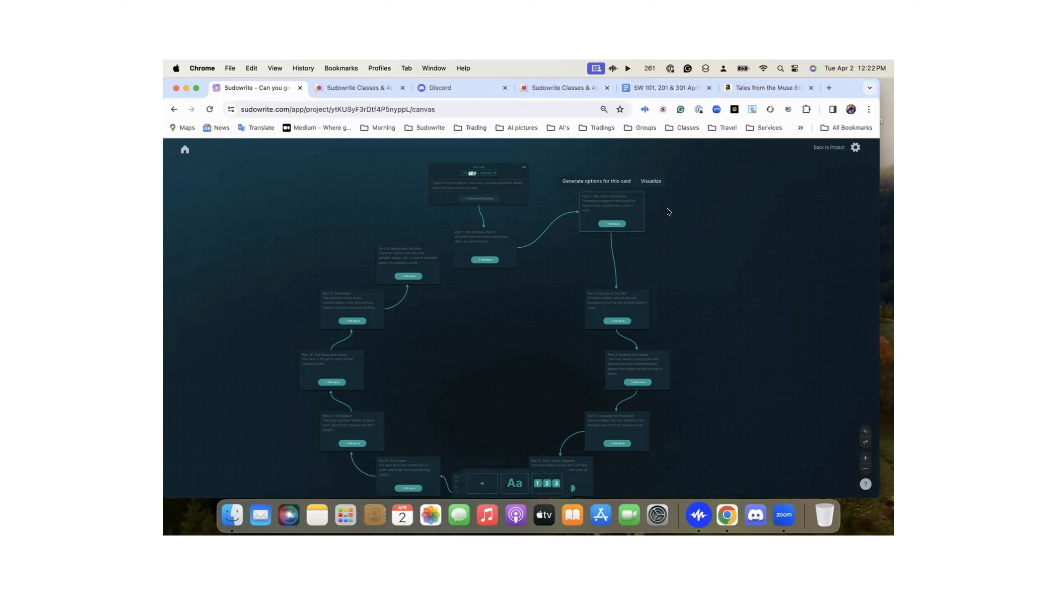
scroll(667, 212, "up", 3)
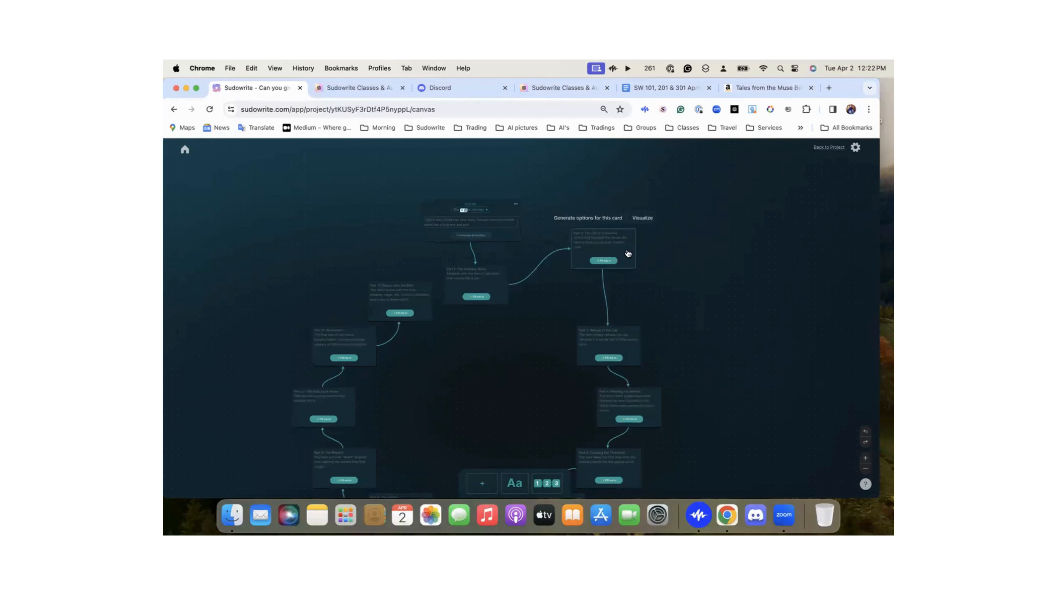
left_click_drag(629, 254, 655, 207)
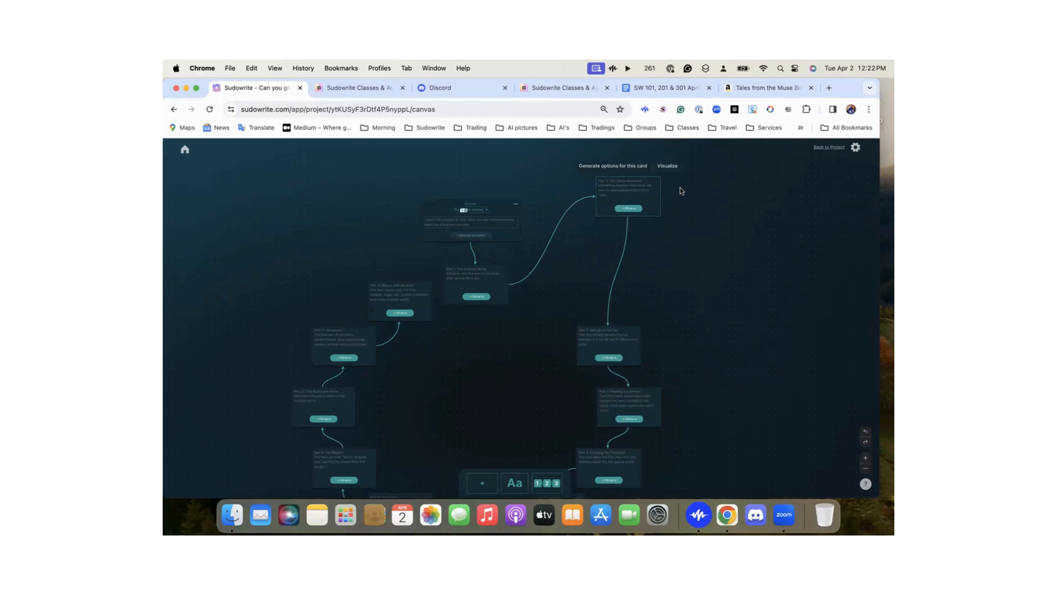
Move the Part 2: The Call to Adventure card back down, just above the Part 3: Refusal of the Call card
scroll(694, 183, "up", 3)
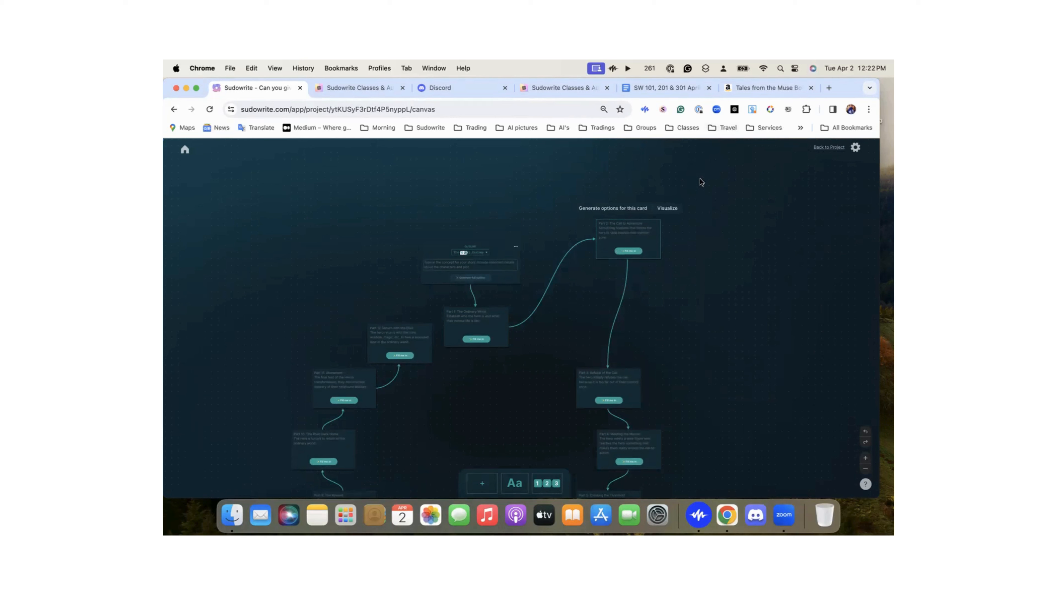
scroll(701, 182, "up", 15)
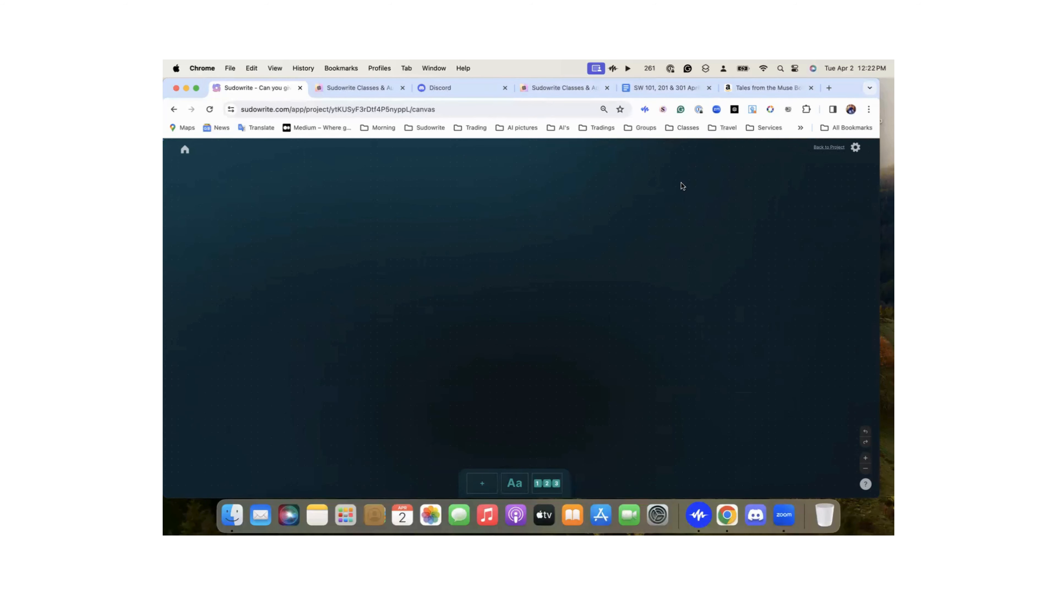
scroll(536, 227, "down", 15)
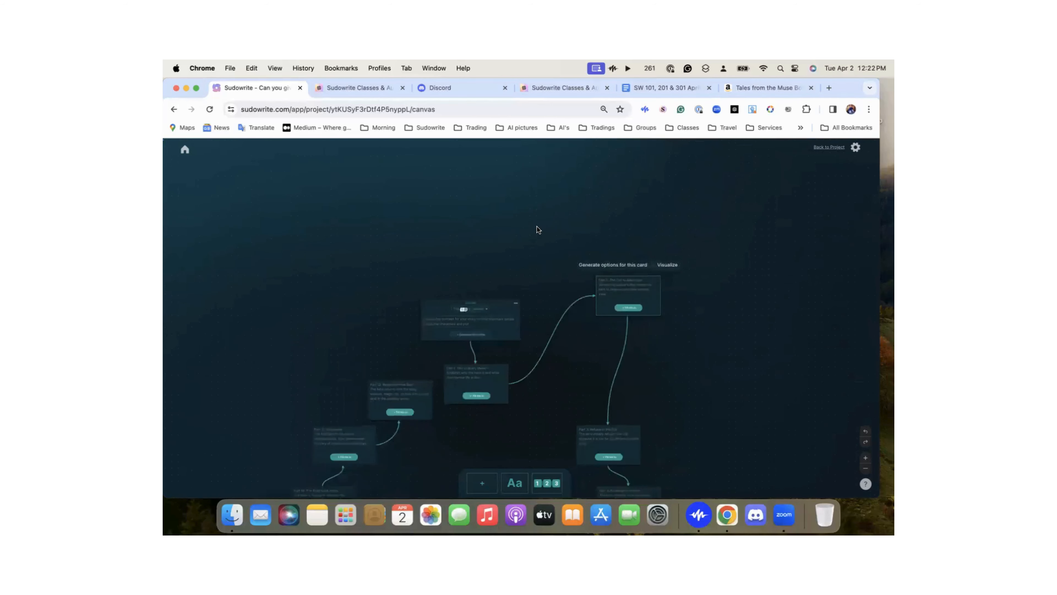
scroll(537, 226, "up", 1)
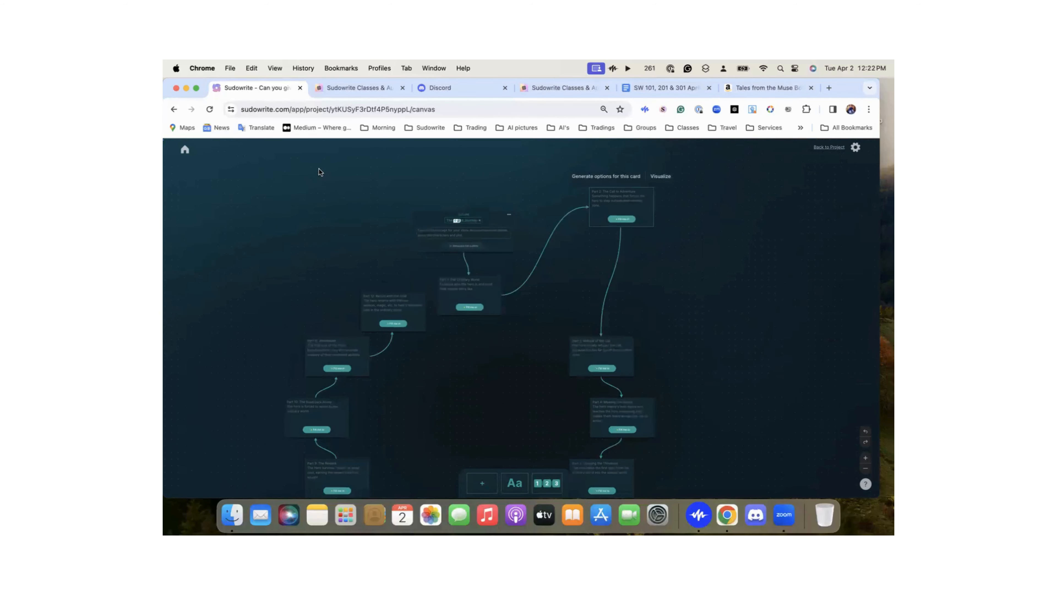
scroll(625, 189, "up", 10)
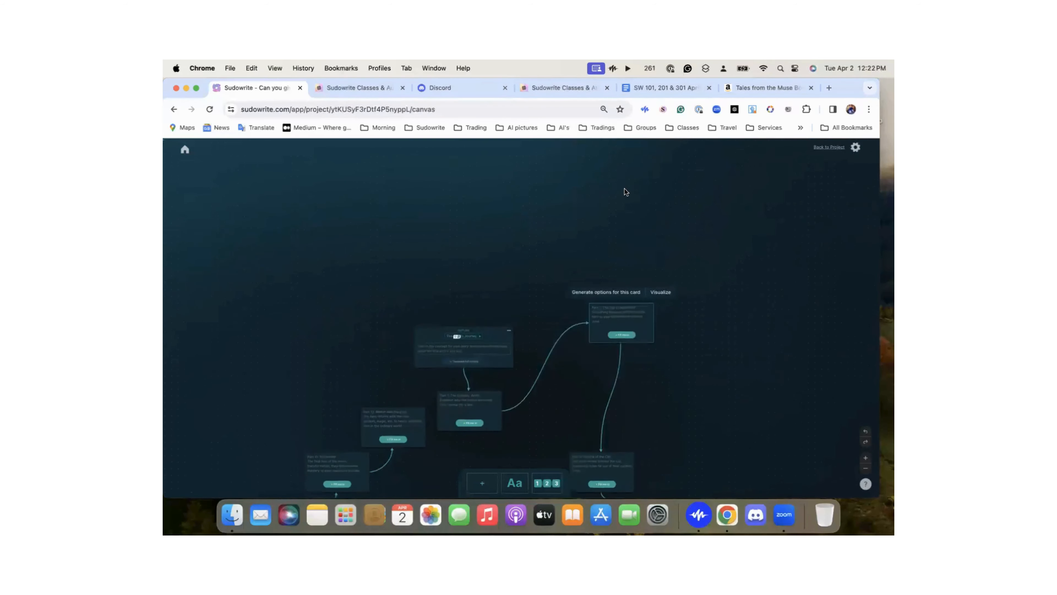
scroll(558, 225, "down", 14)
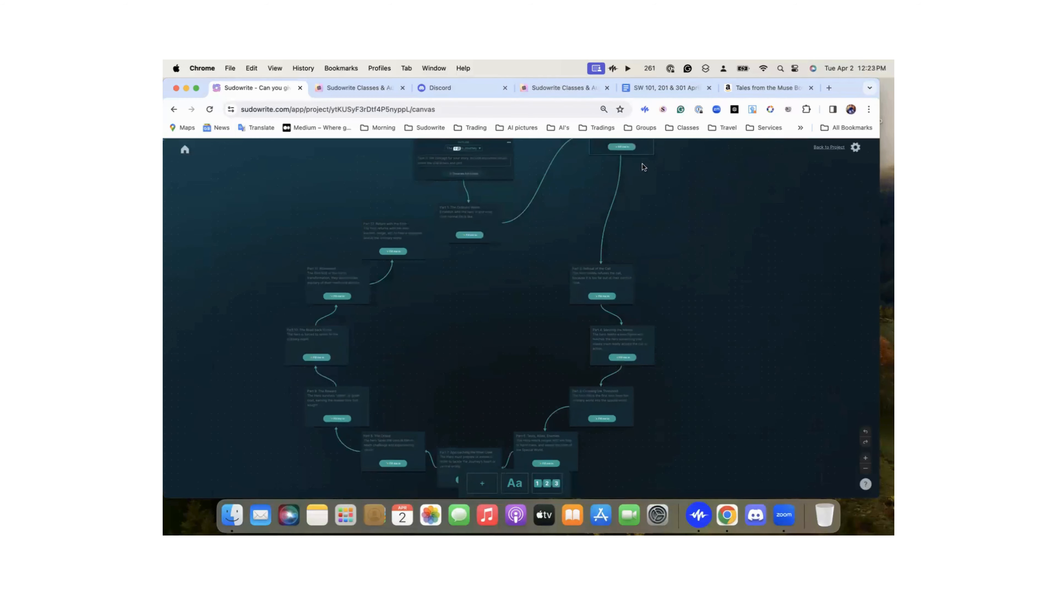
scroll(645, 170, "up", 3)
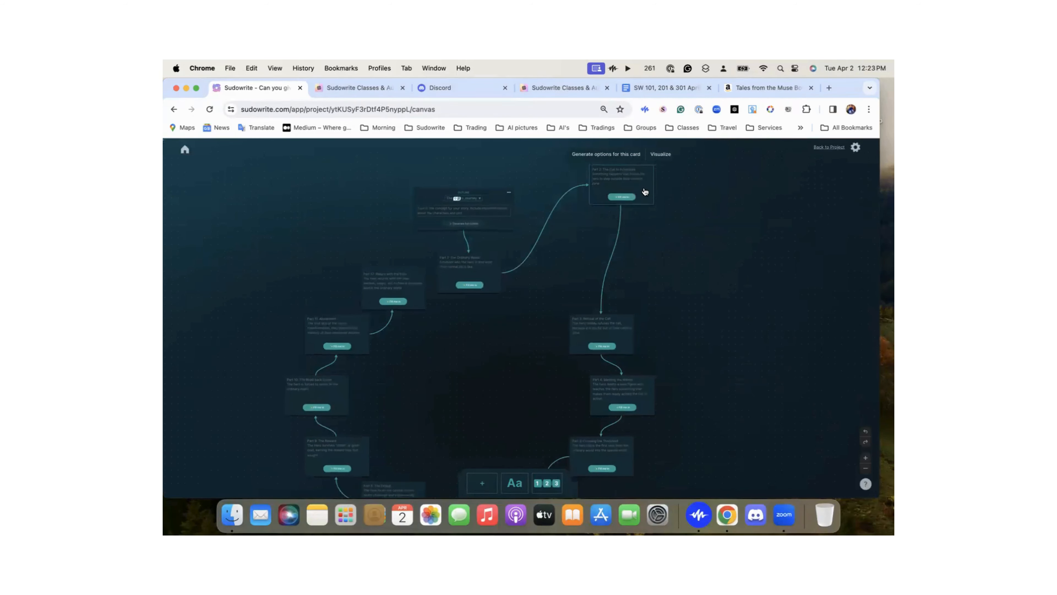
left_click_drag(644, 192, 617, 263)
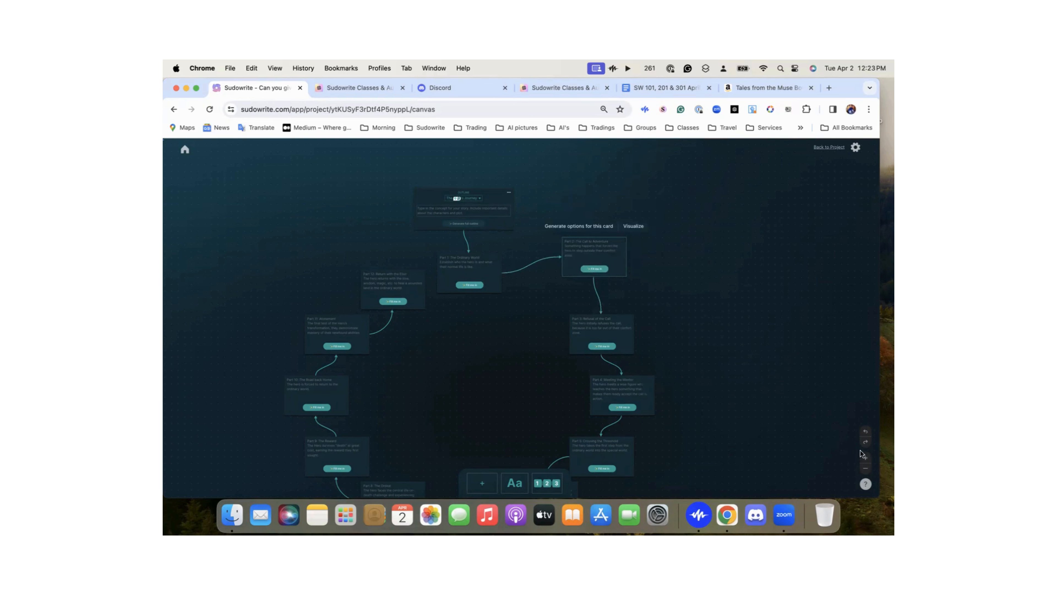
View the options of the Part 2: The Call to Adventure card, and reopen the 101 April project from the dashboard
left_click(865, 457)
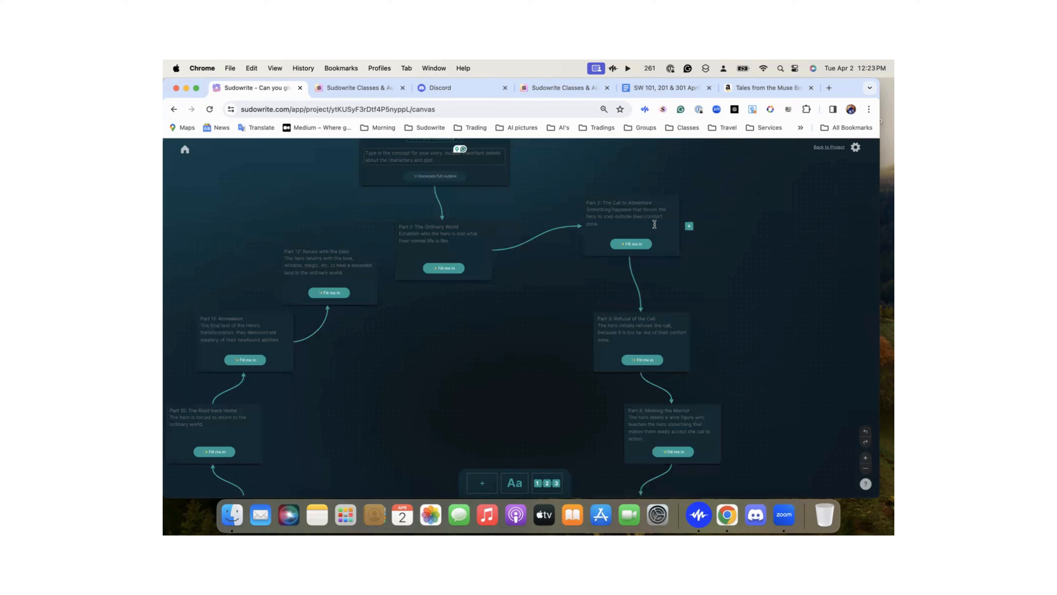
left_click(668, 241)
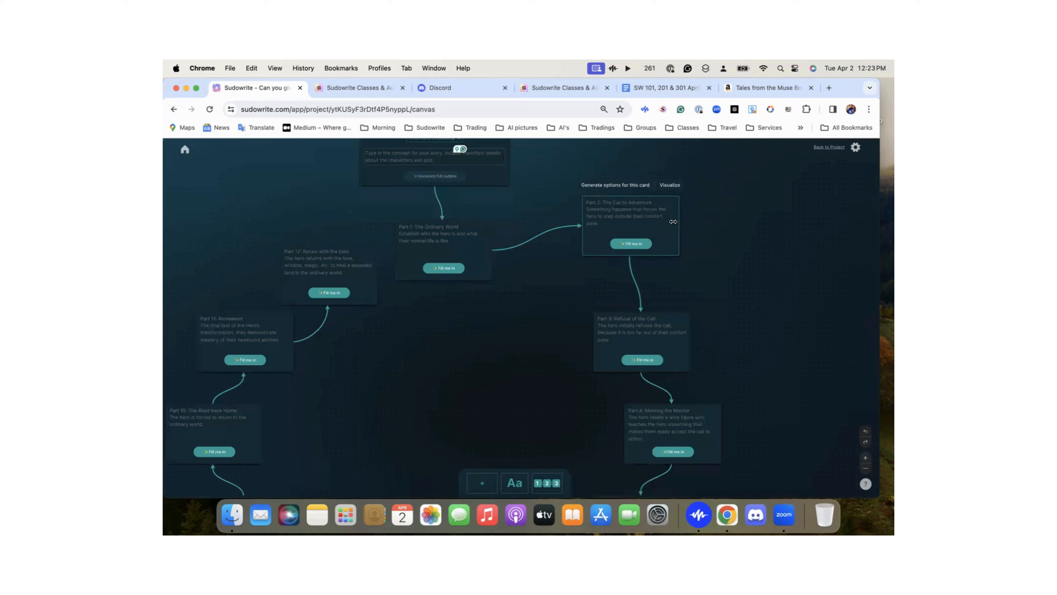
left_click(600, 190)
left_click(184, 149)
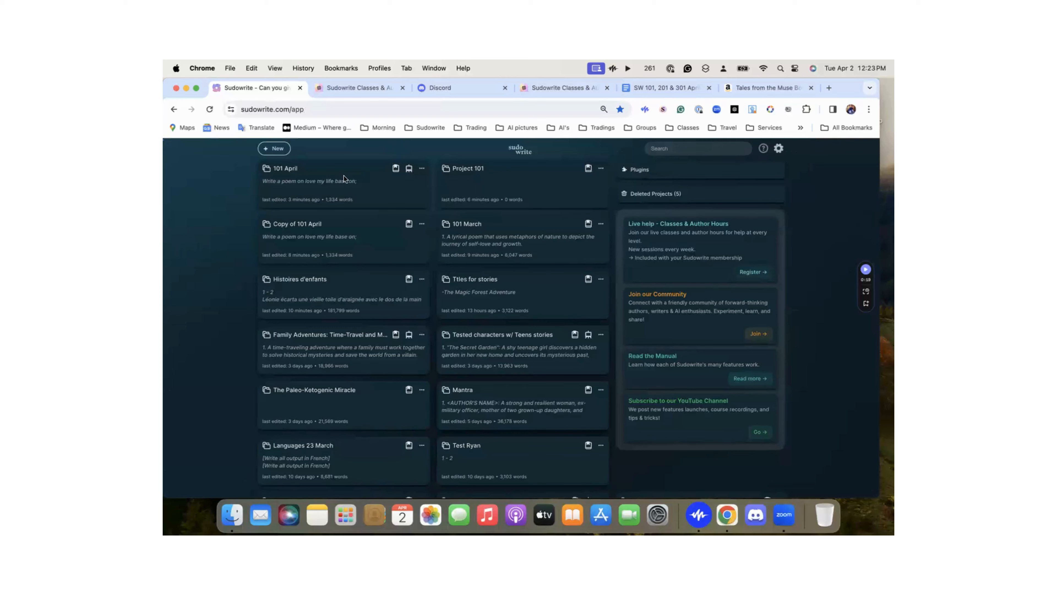
left_click(330, 182)
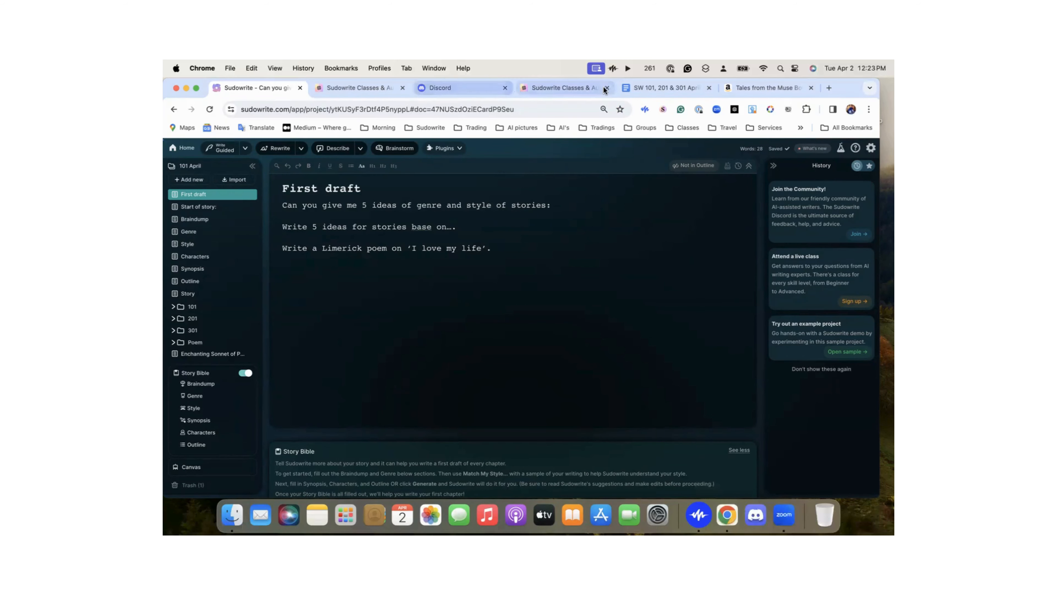
Switch to the Google Docs document SW 101, 201 & 301 April 2024 and copy its sharing link
left_click(653, 85)
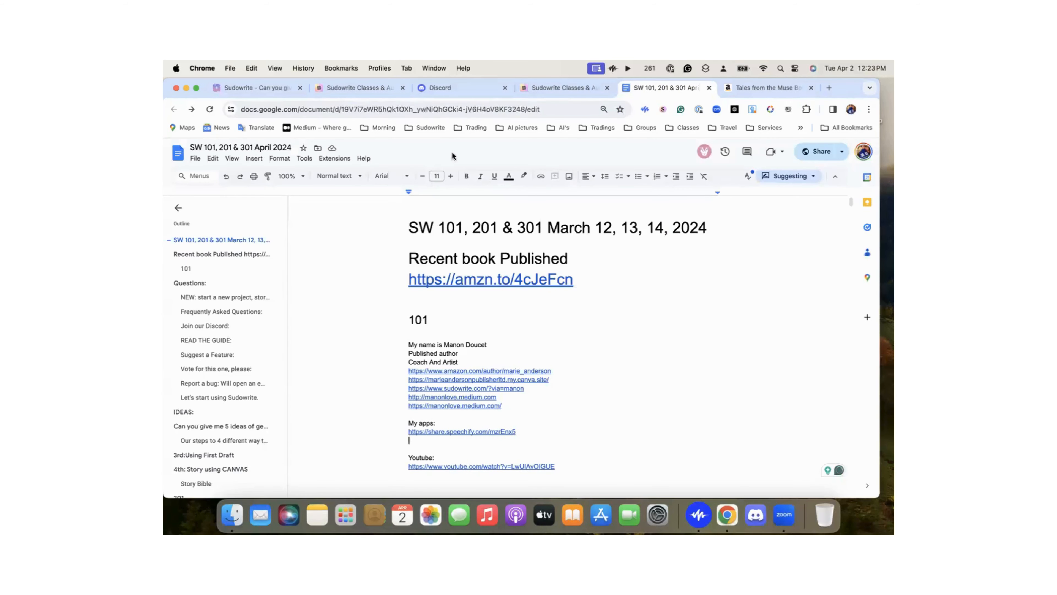
left_click(818, 153)
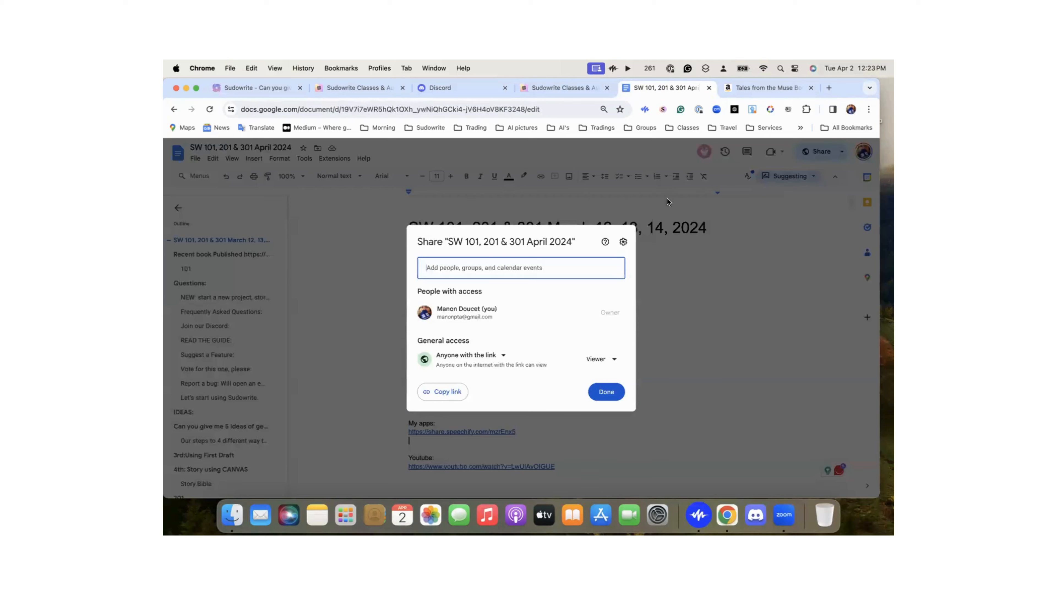
left_click(443, 392)
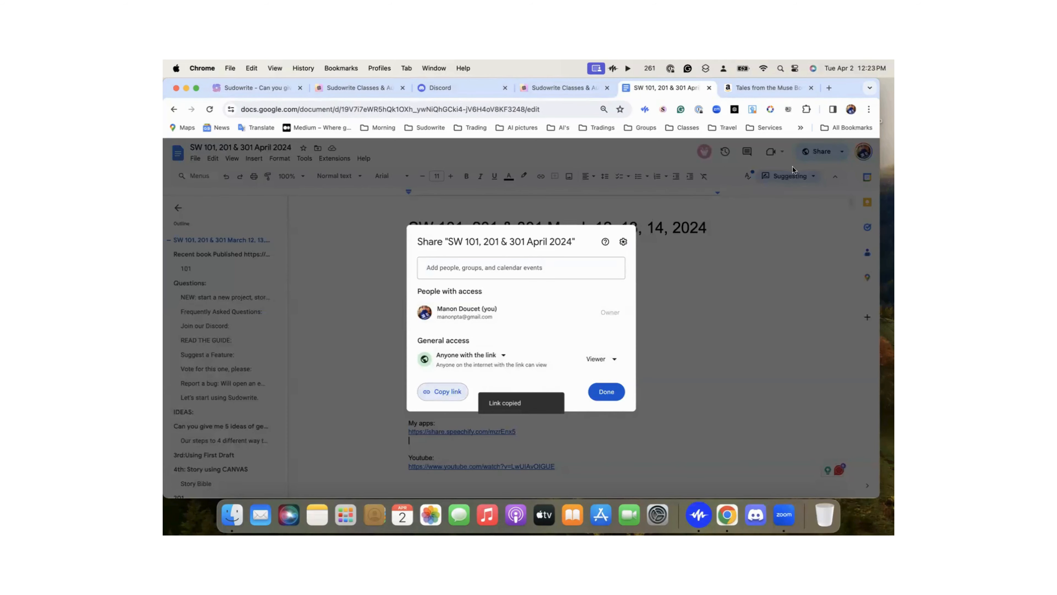
left_click(607, 391)
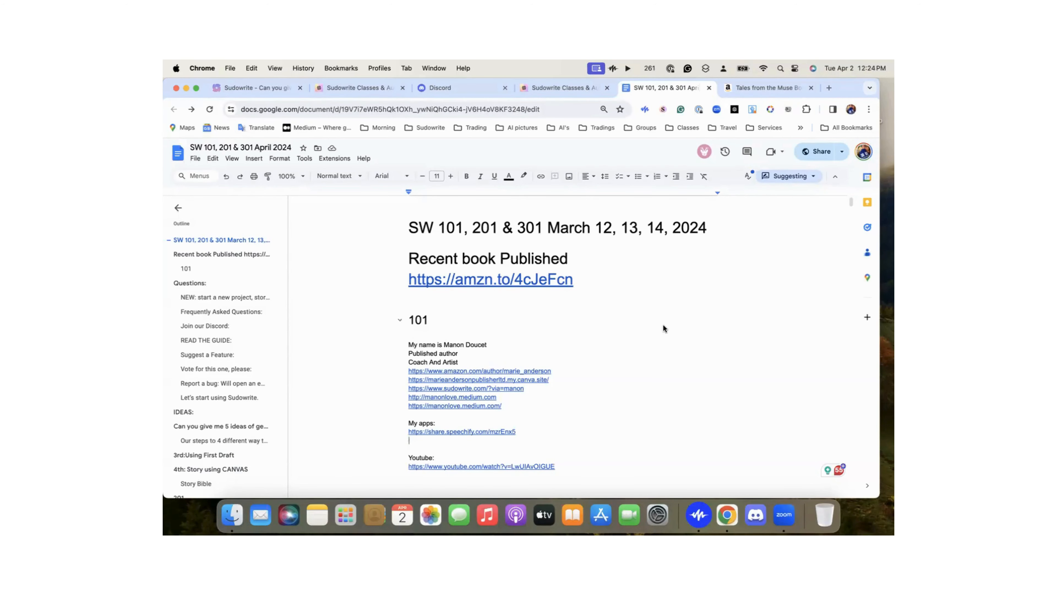
Switch back to Sudowrite, view the Project 101 workspace, and reopen the 101 April project from the project list
left_click(253, 85)
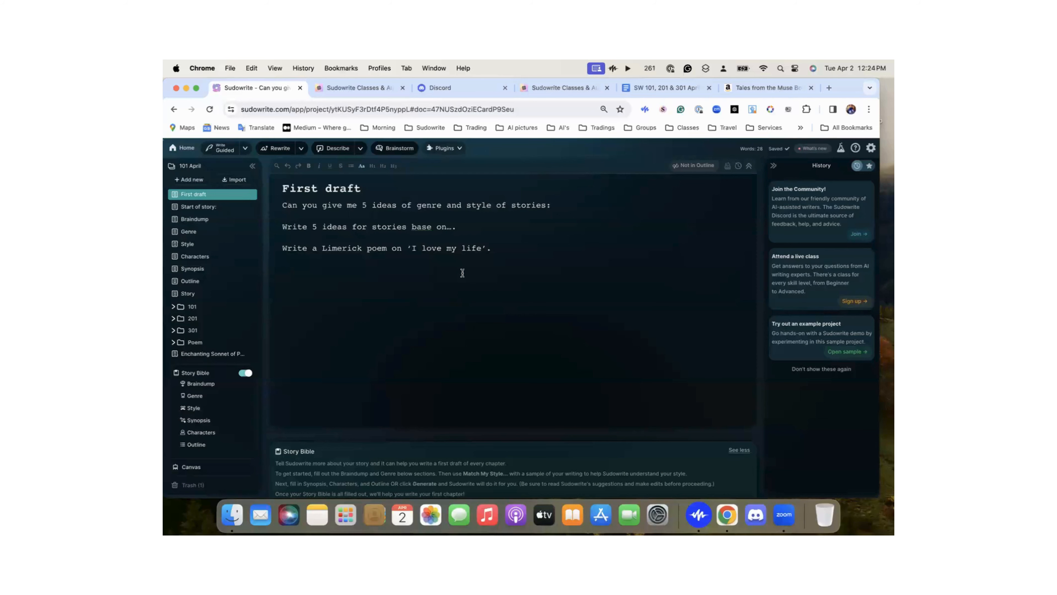
left_click(187, 148)
left_click(475, 180)
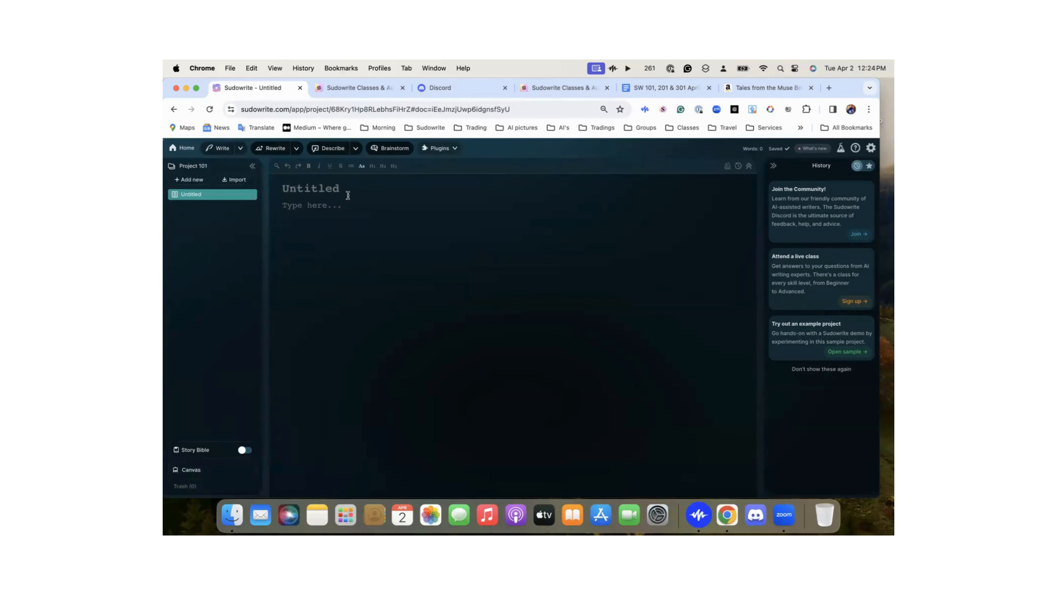
left_click(185, 148)
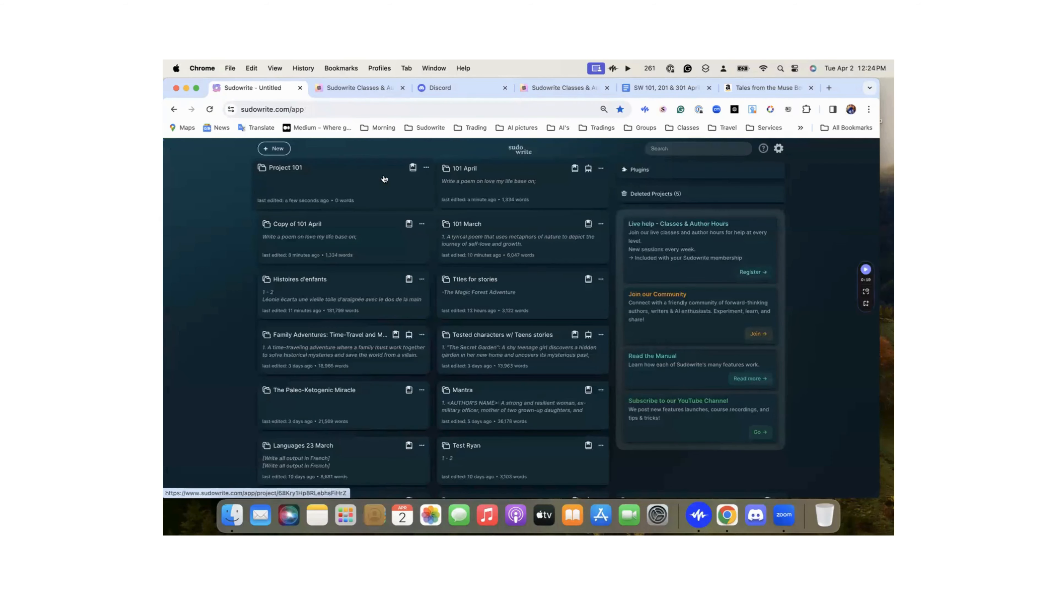
left_click(482, 184)
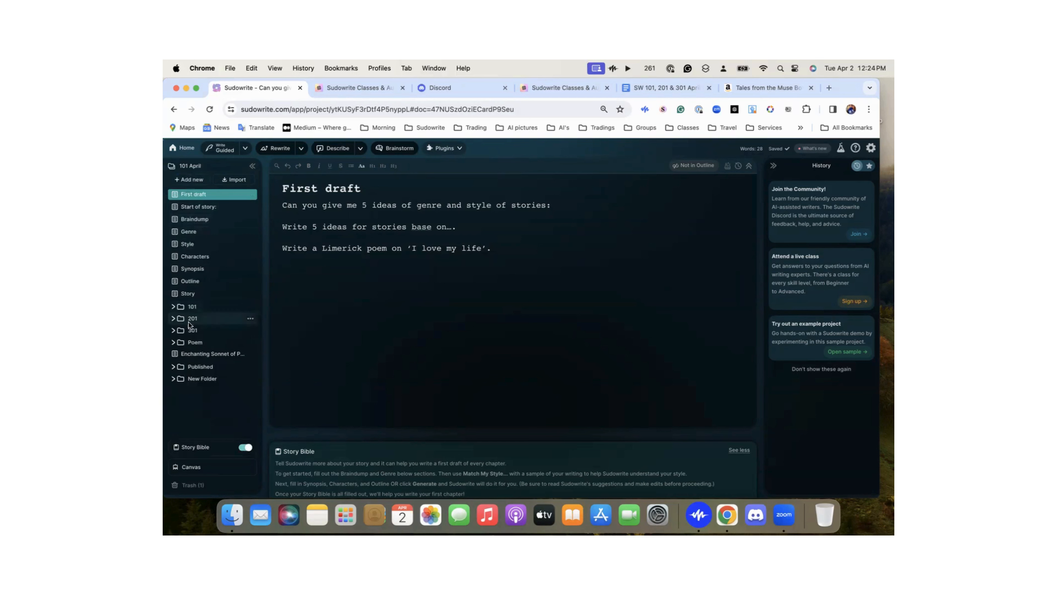
View the choices for adding new items to the project, and expand and collapse the Poem folder
left_click(191, 182)
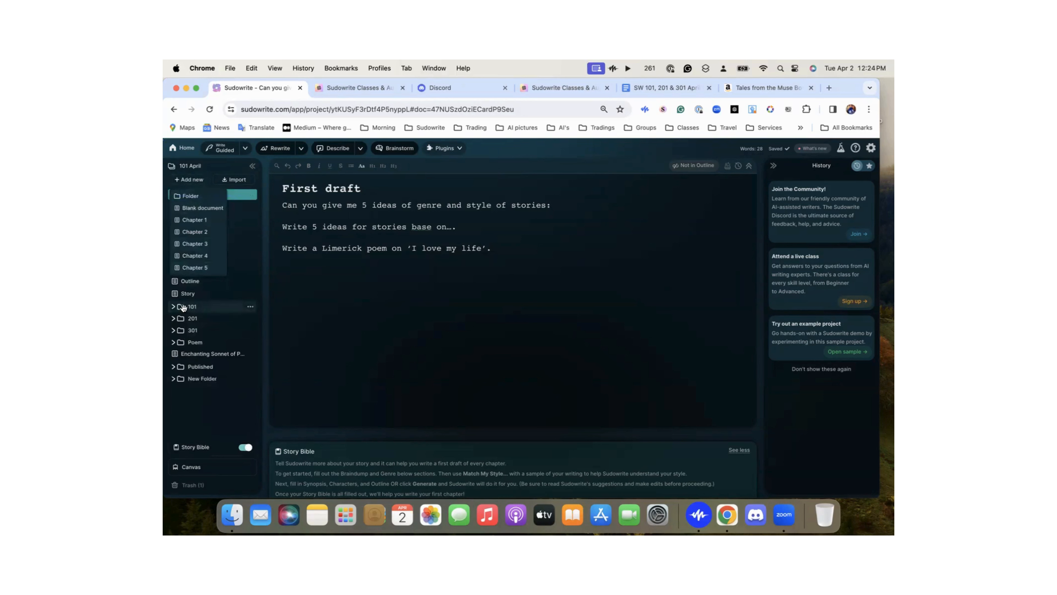
left_click(175, 346)
left_click(175, 343)
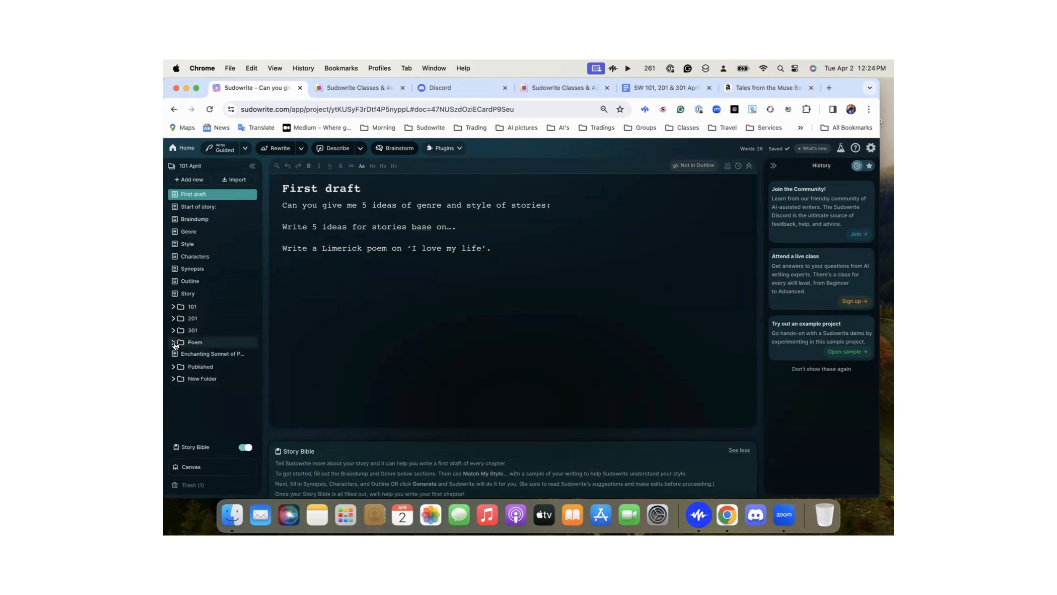
left_click(174, 345)
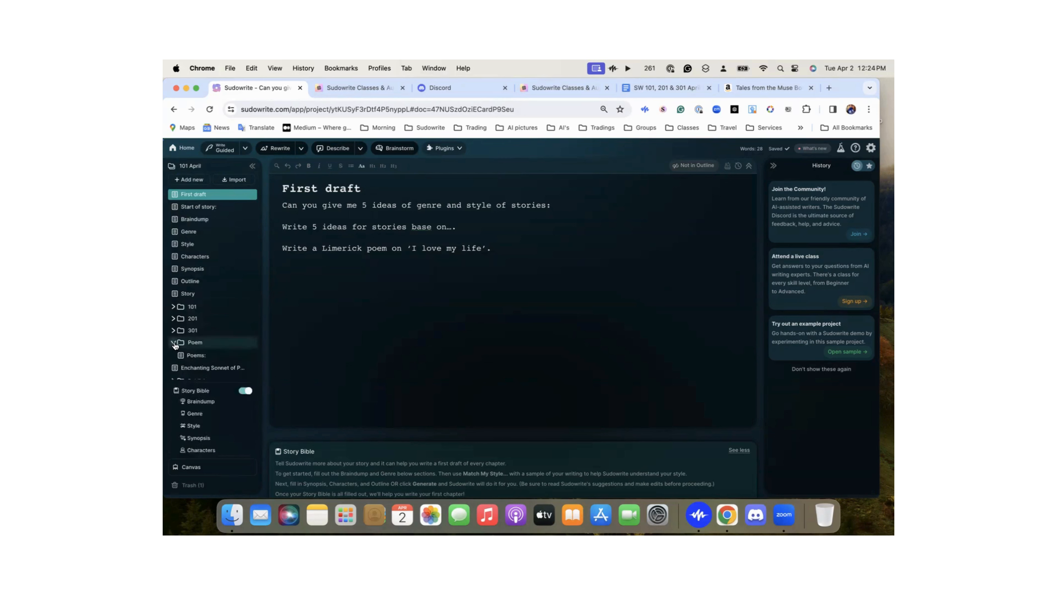
left_click(175, 344)
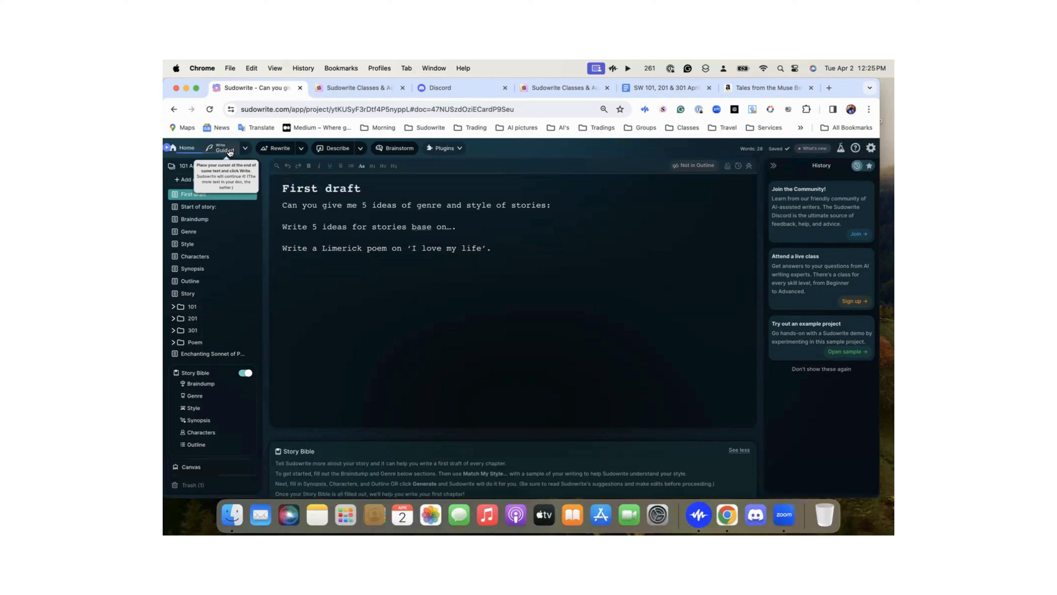
Set Creativity to the midpoint between Least and Most in the Write settings, and view the choices for the number of cards
left_click(247, 150)
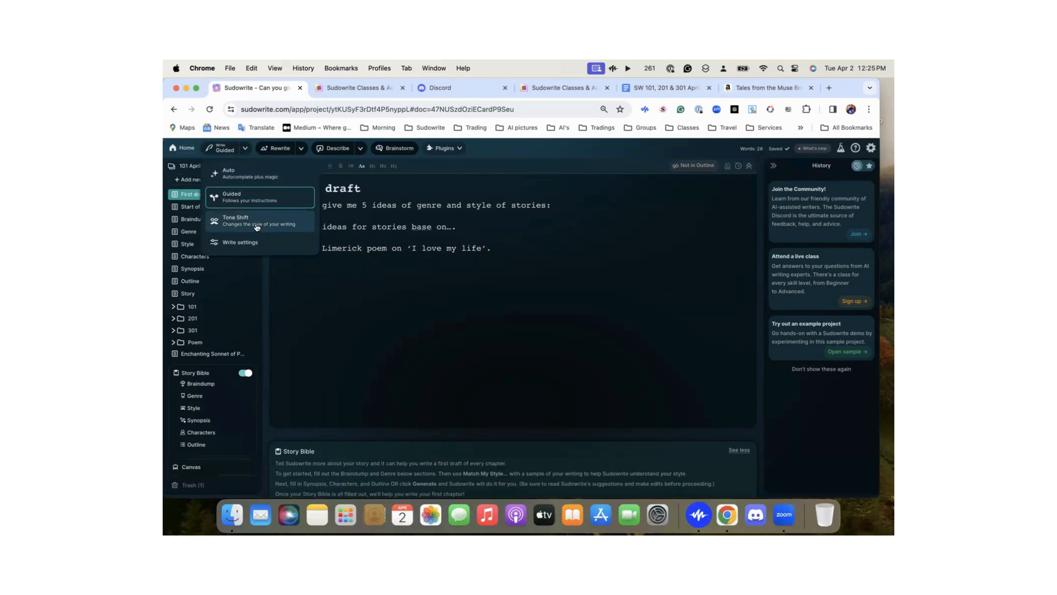
left_click(239, 243)
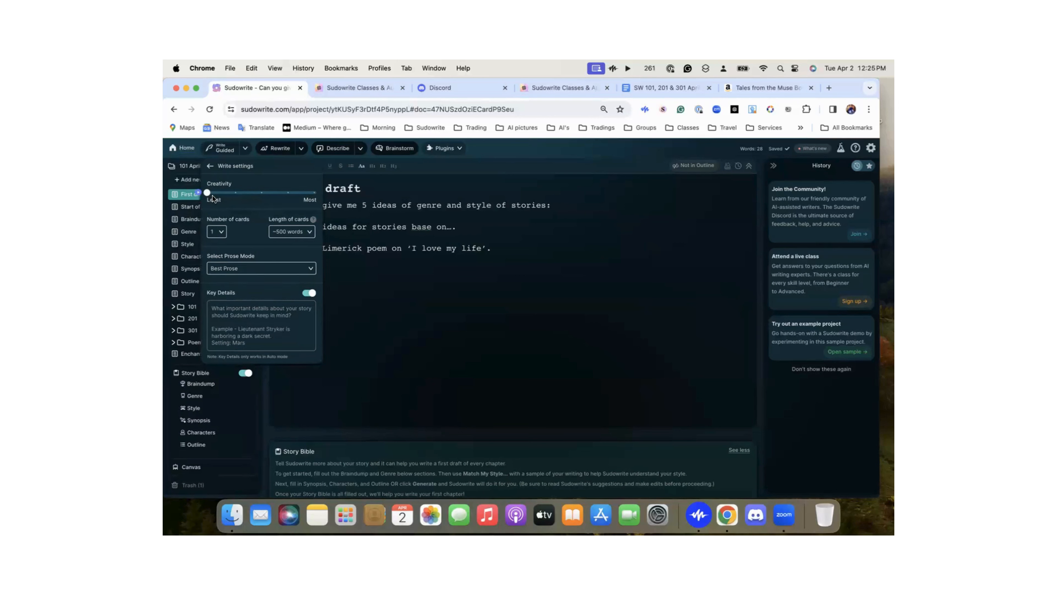
left_click(261, 192)
left_click_drag(261, 193, 324, 191)
left_click(262, 192)
left_click(223, 234)
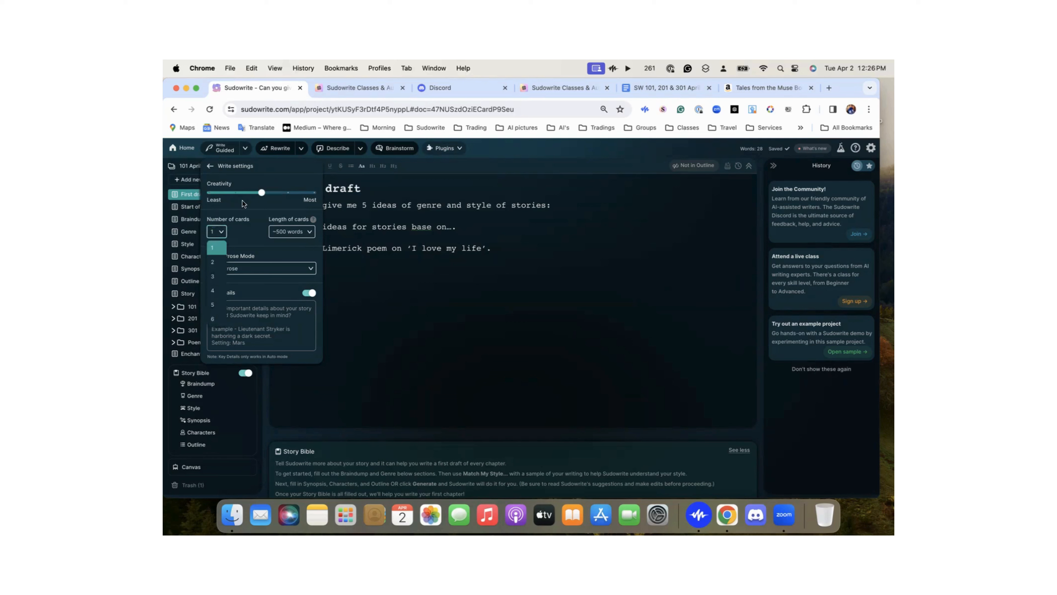
left_click(500, 310)
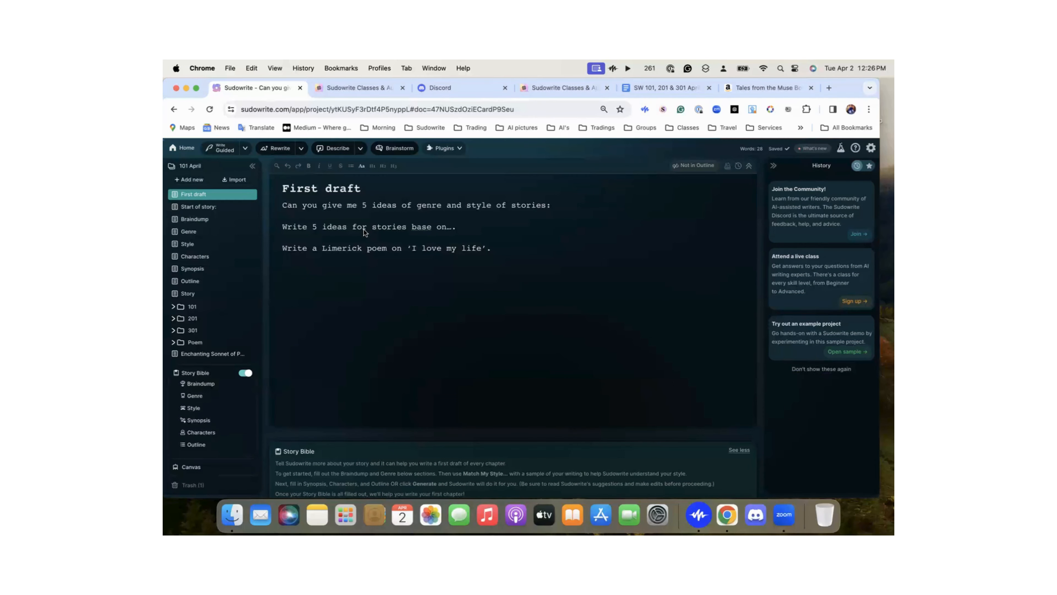
Configure the Write settings to generate 2 cards of ~250 words each
left_click(245, 148)
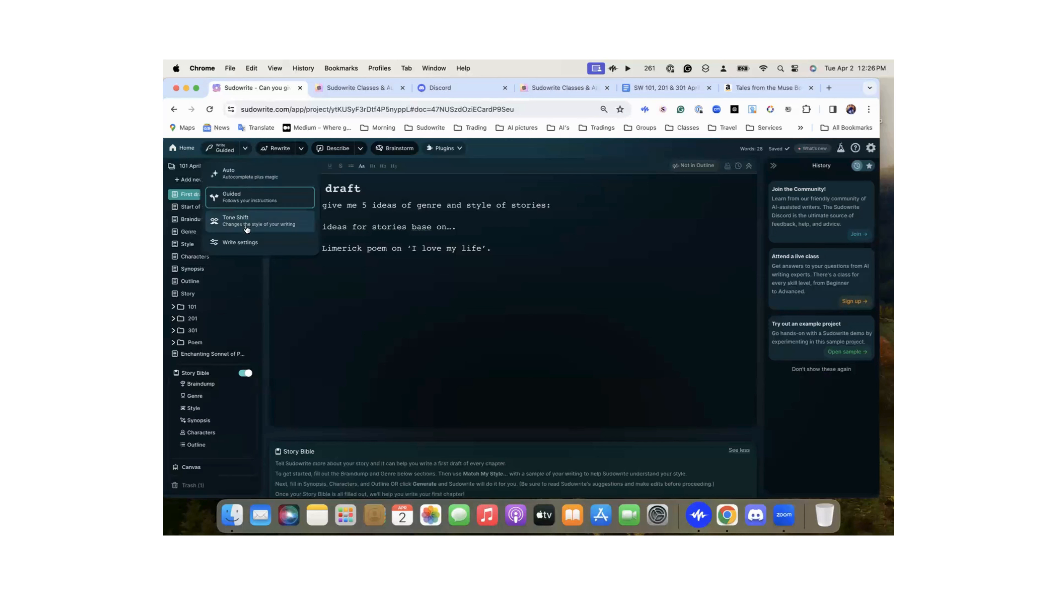
left_click(249, 242)
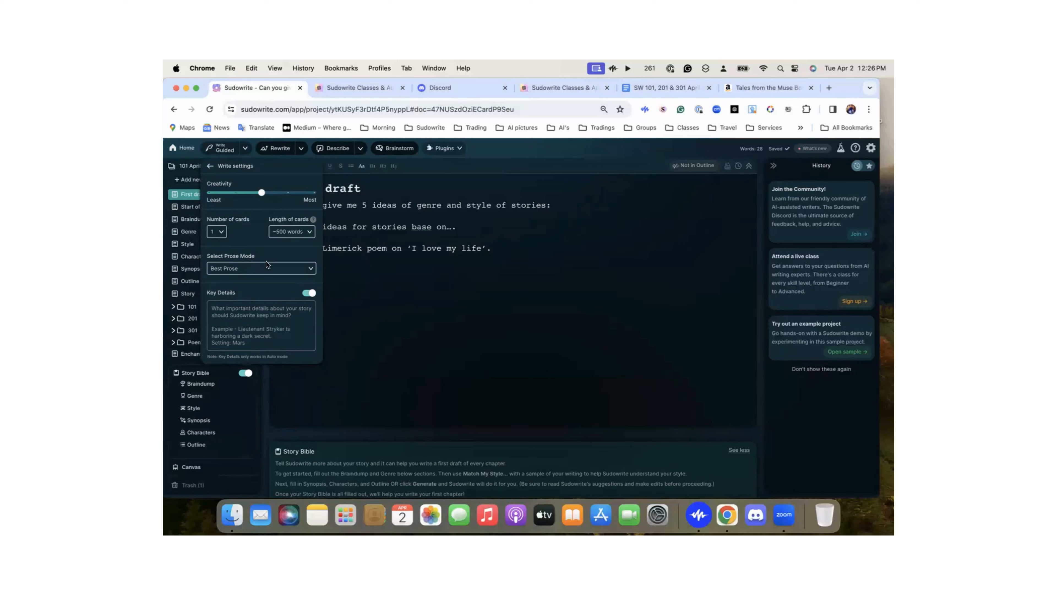
left_click(222, 233)
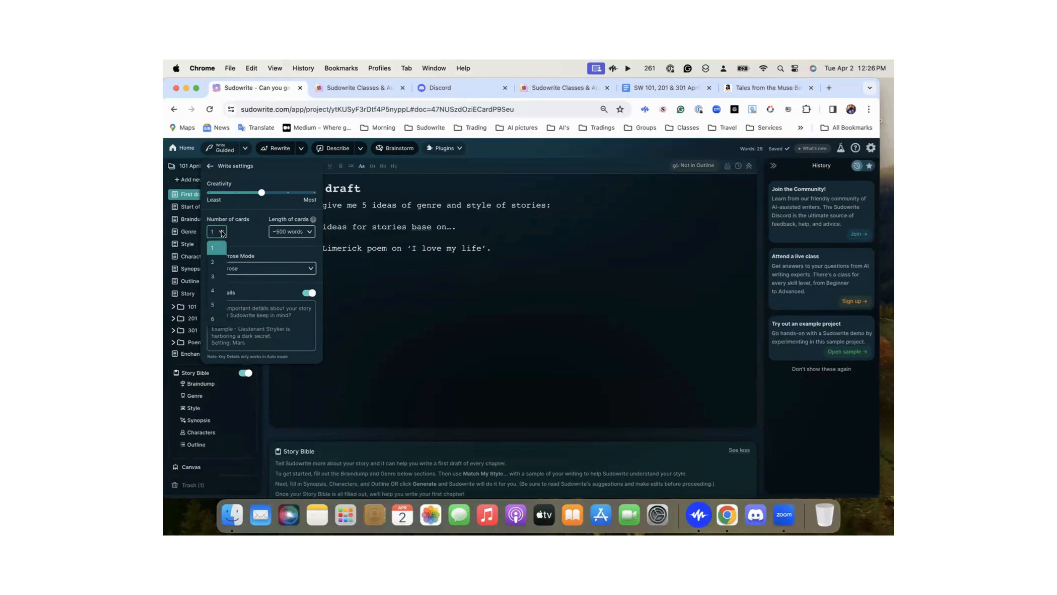
left_click(222, 232)
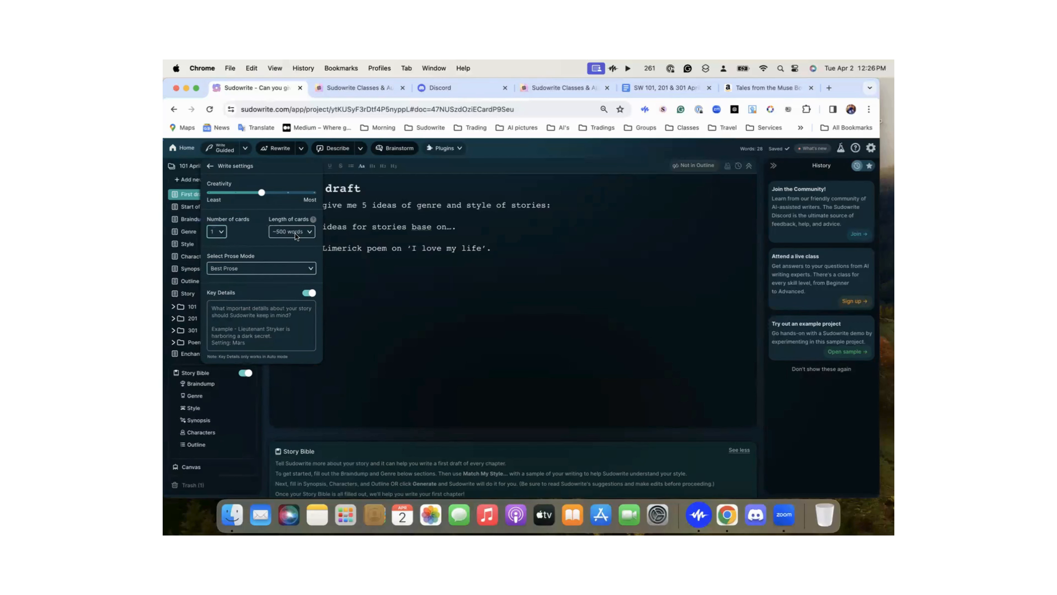
left_click(309, 233)
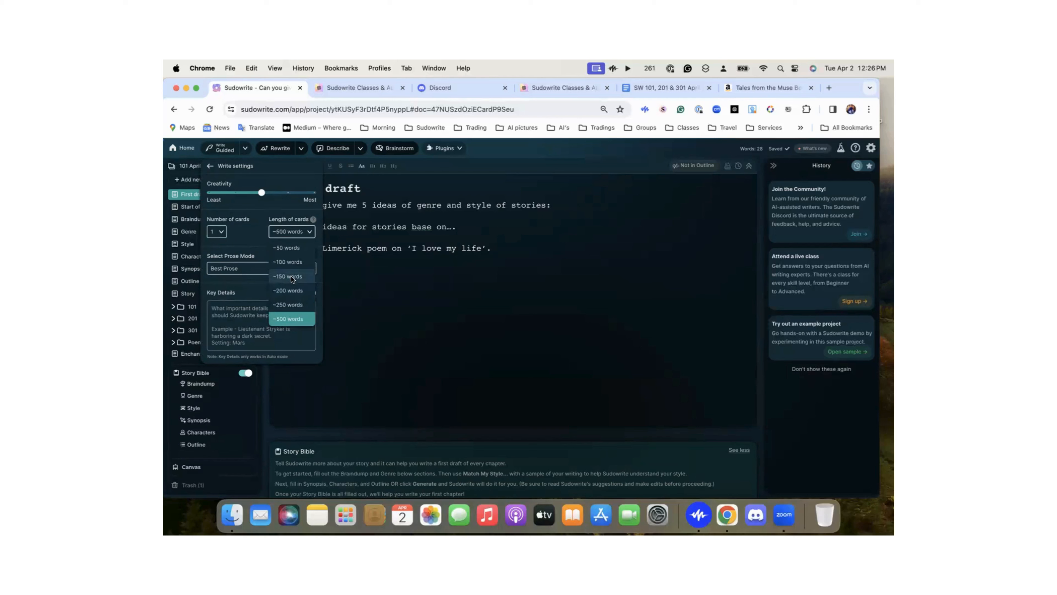
left_click(292, 303)
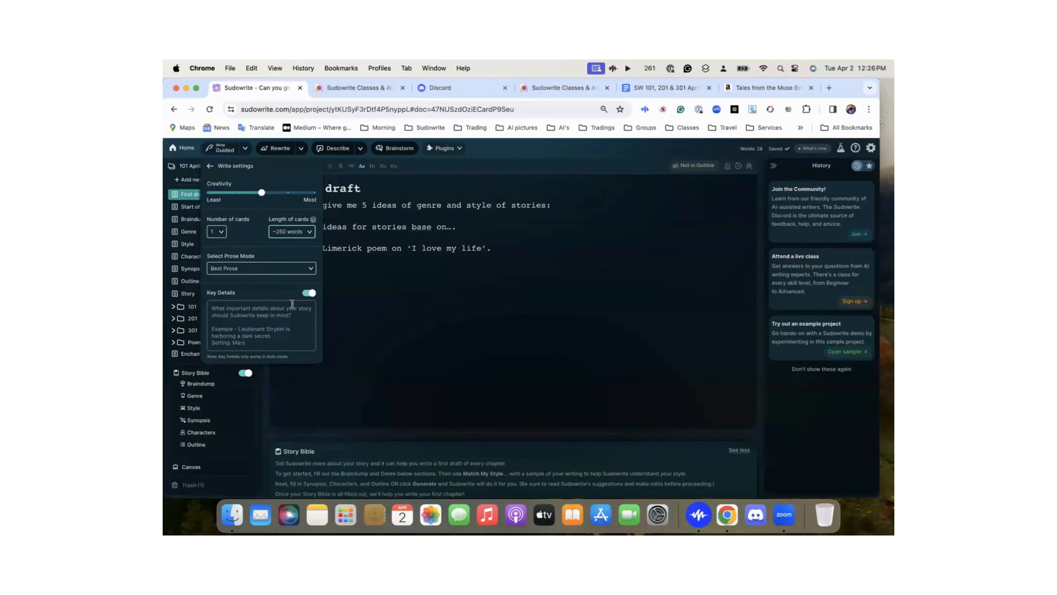
left_click(221, 233)
left_click(218, 259)
View the prose mode choices in the Write settings, keep Best Prose, and examine the Key Details field
left_click(312, 269)
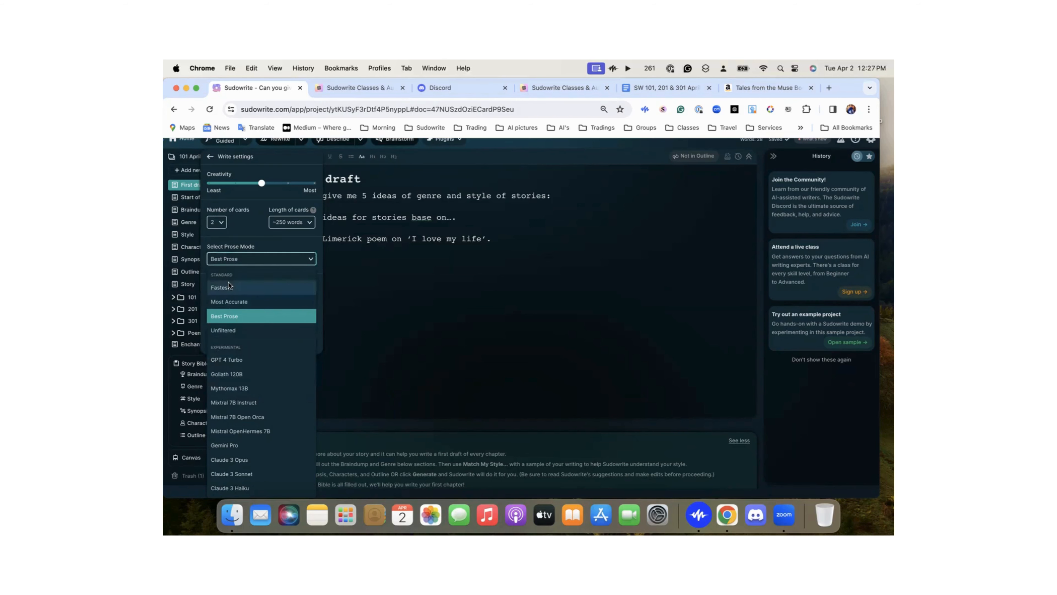
left_click(232, 315)
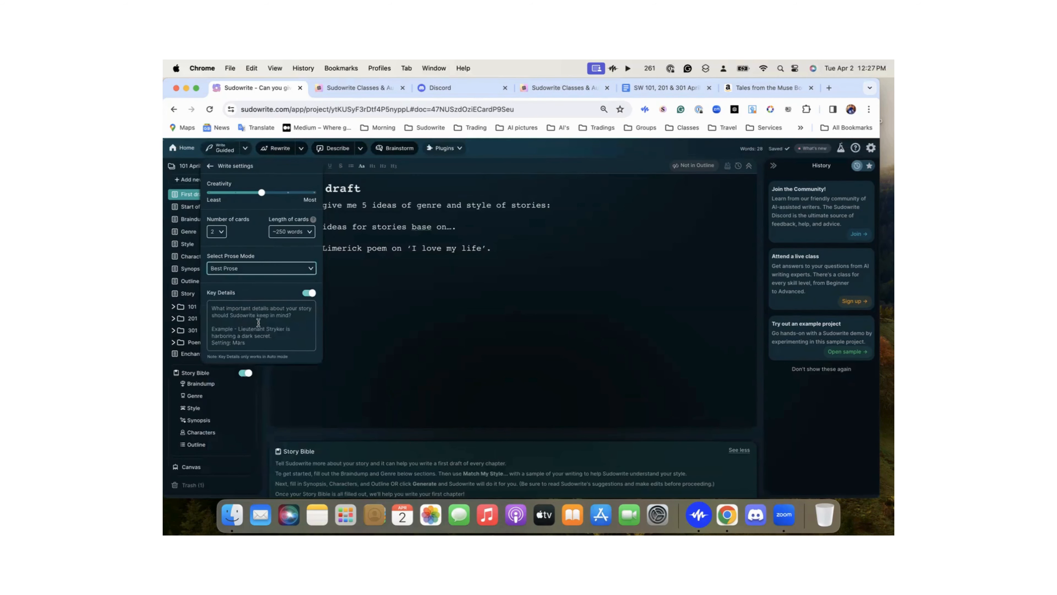
left_click(249, 320)
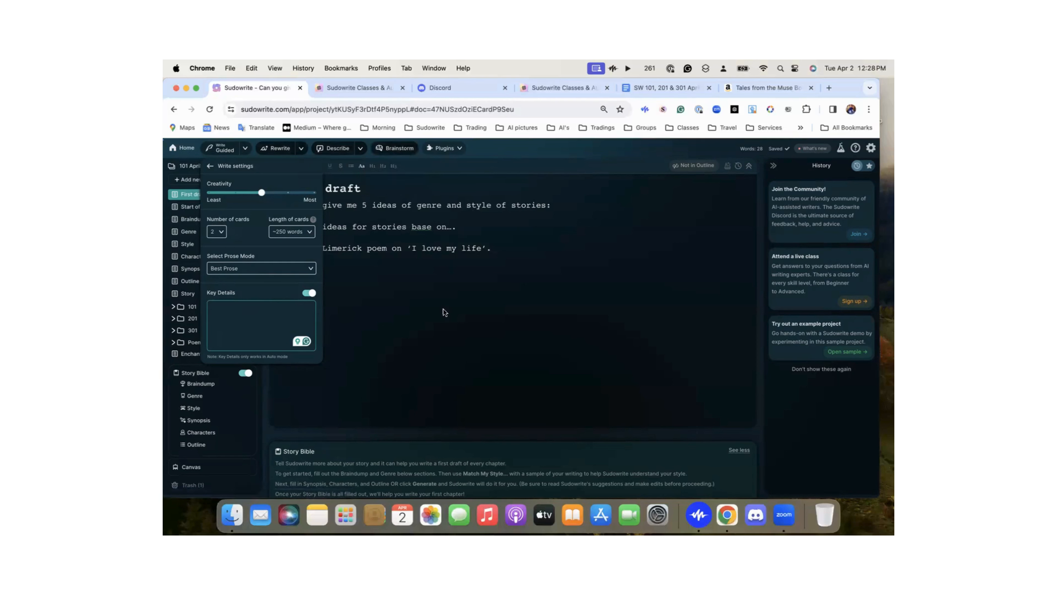
left_click(358, 336)
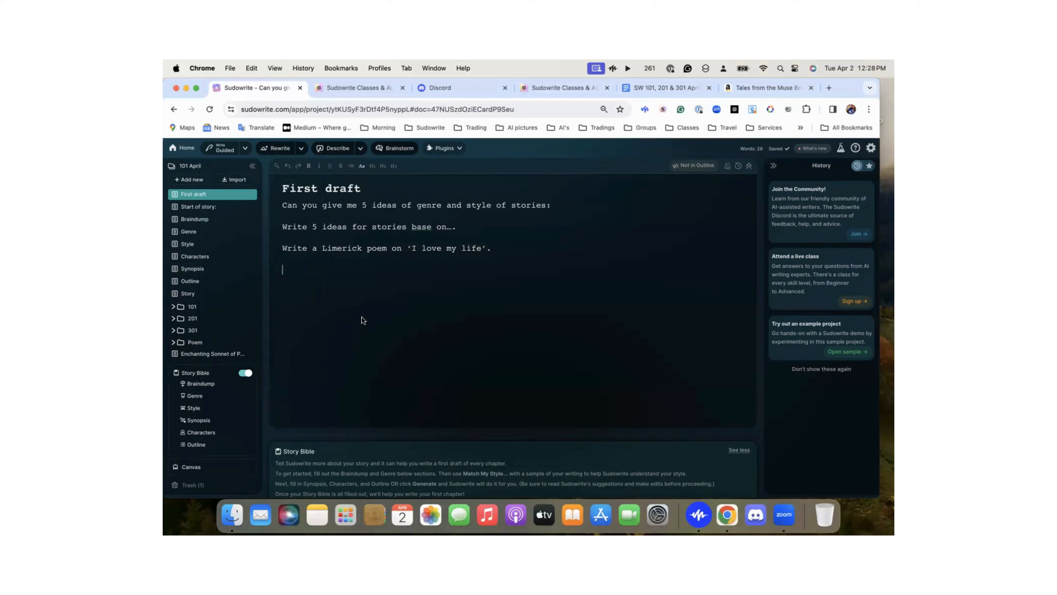
left_click(245, 149)
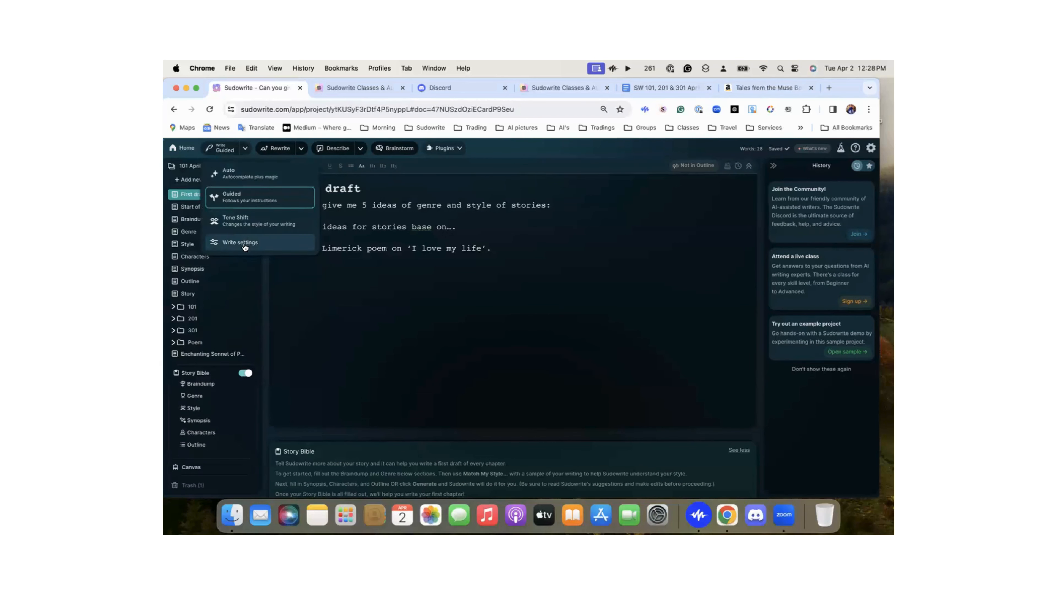
left_click(243, 242)
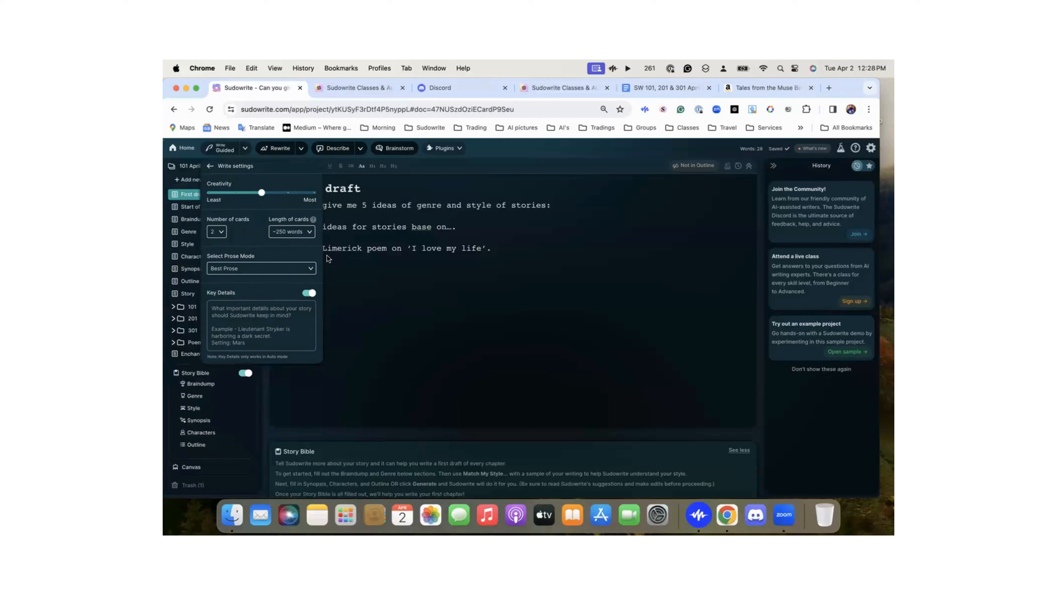
left_click(360, 267)
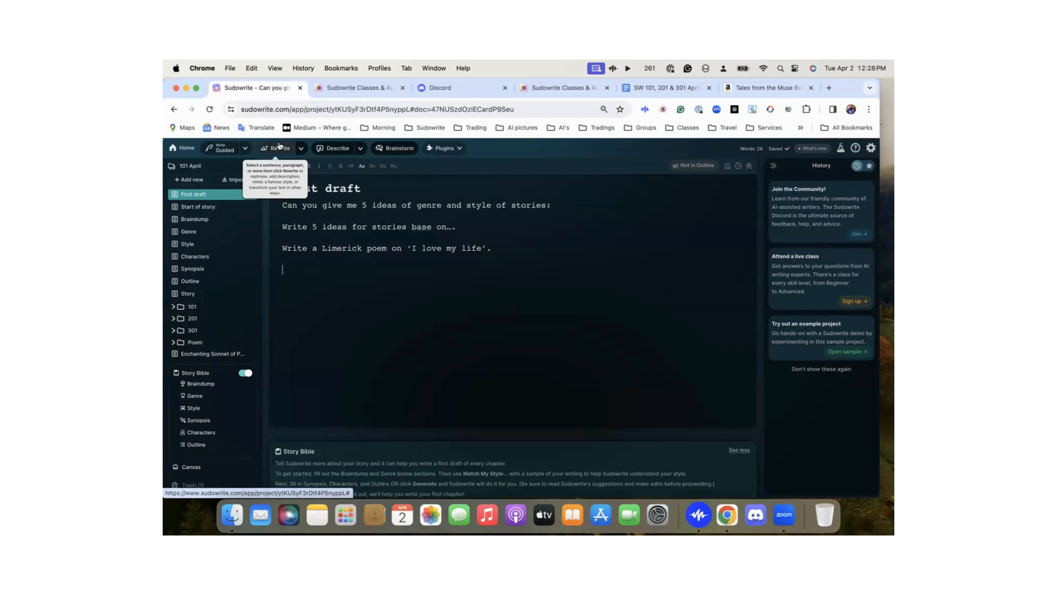
Highlight the First draft prompts, view the Rewrite option for the number of cards, and clear the selection
left_click(302, 150)
left_click(302, 151)
left_click(301, 151)
left_click(301, 151)
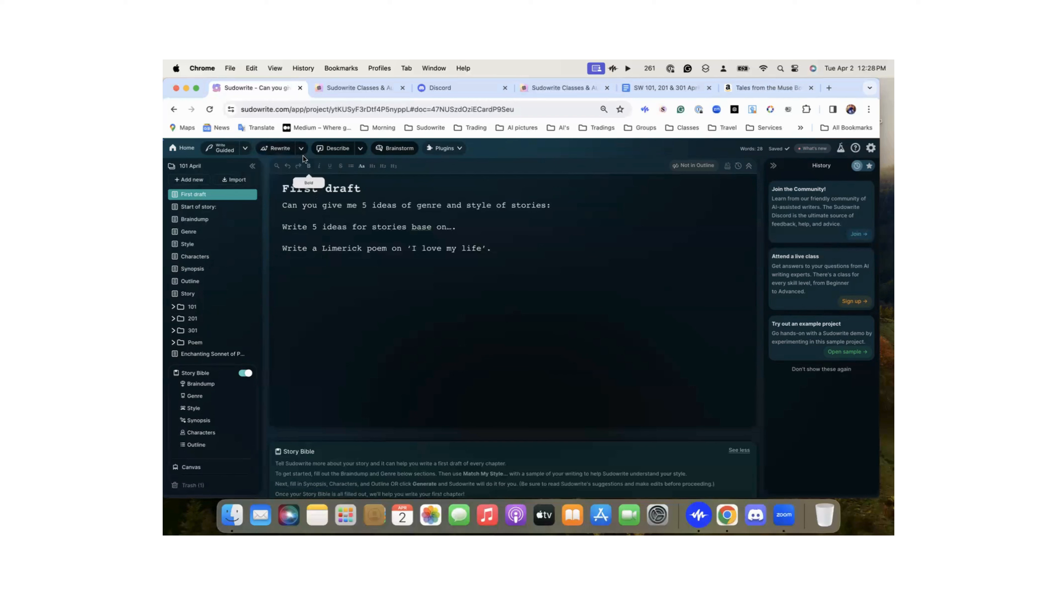
triple_click(283, 190)
left_click_drag(487, 249, 283, 204)
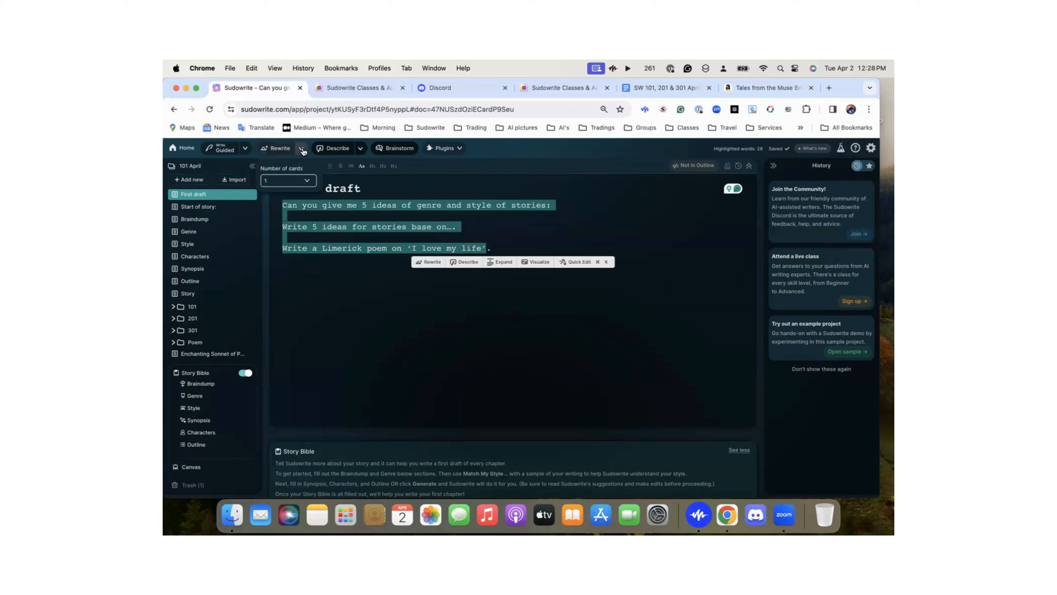
left_click(302, 151)
left_click(335, 263)
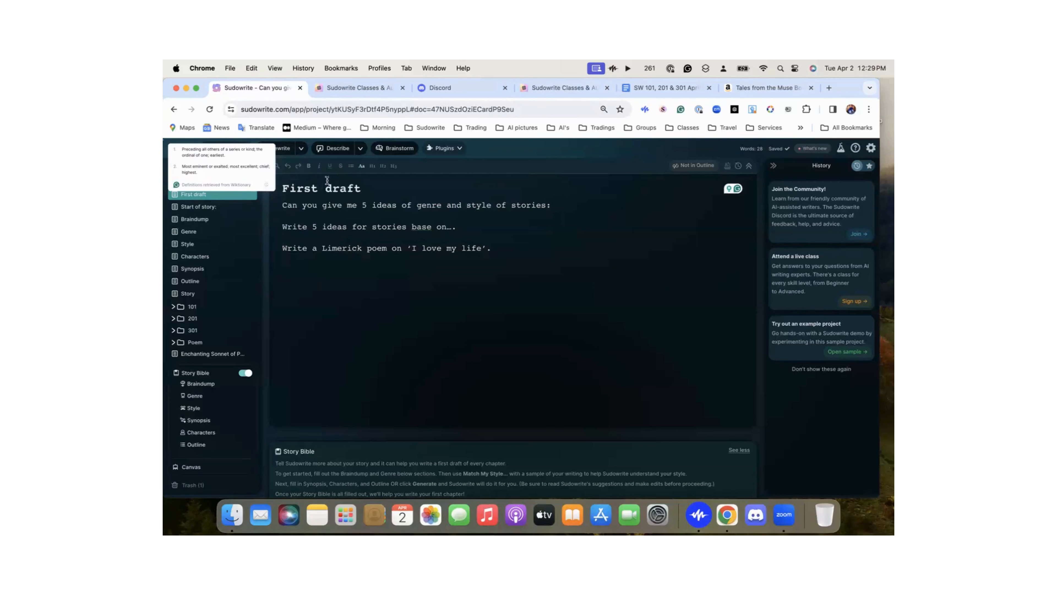
left_click(260, 246)
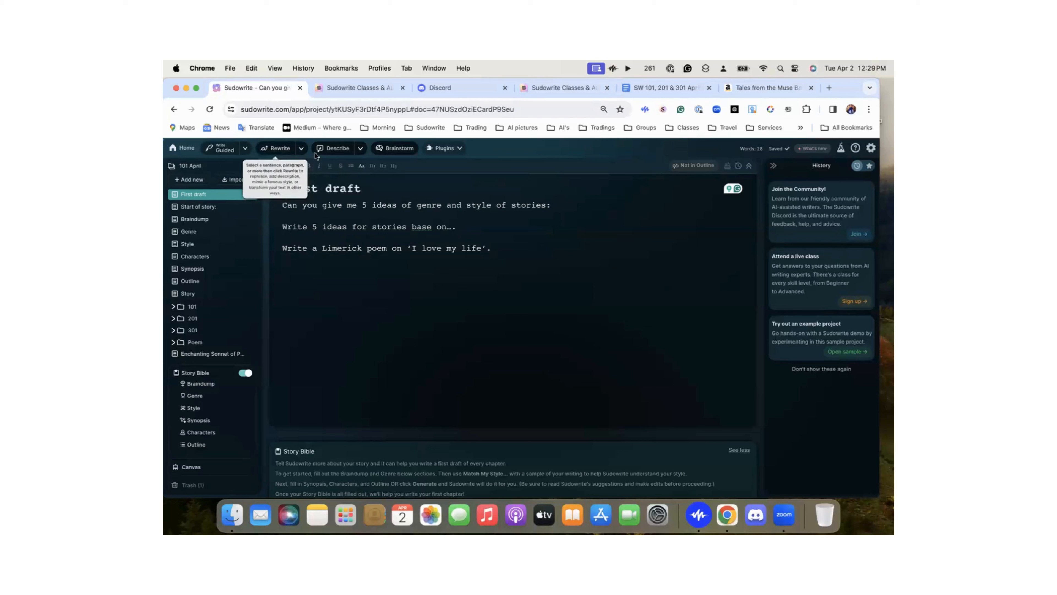
Turn off Metaphor, Touch and Taste in the Describe options
left_click(361, 151)
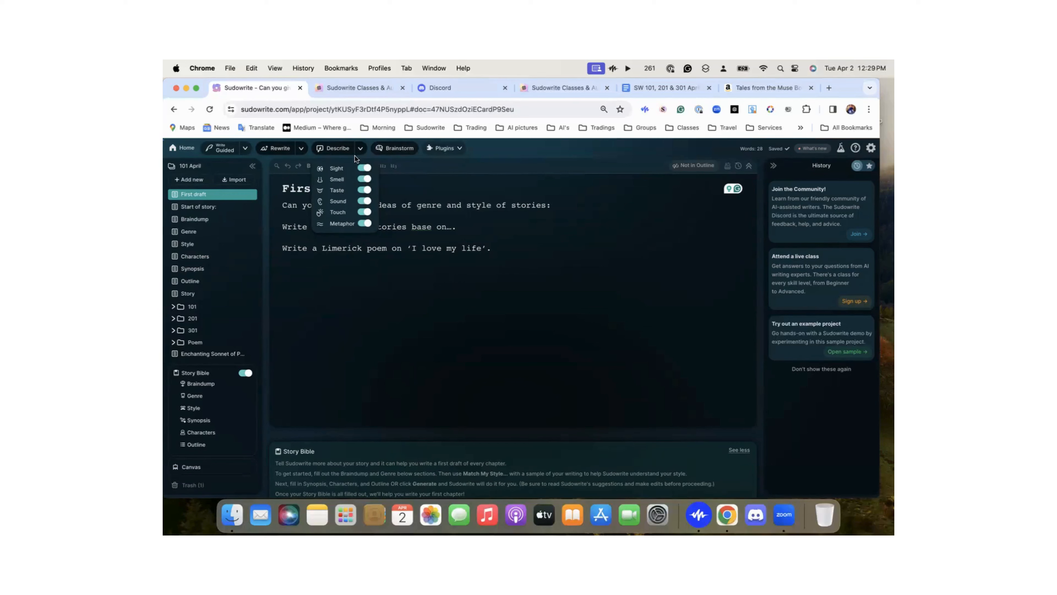
left_click(364, 224)
left_click(365, 212)
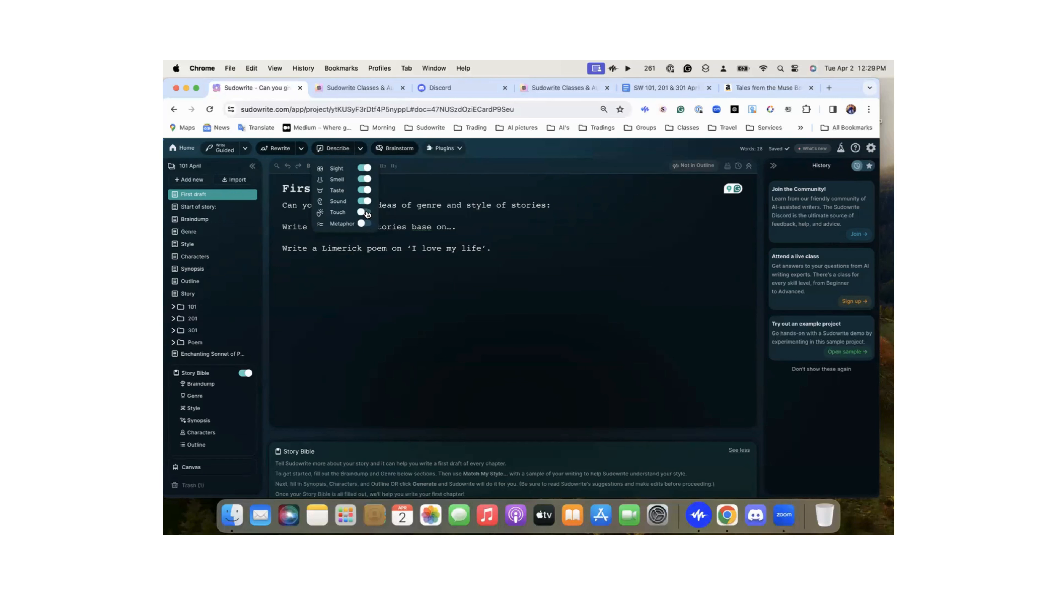
left_click(365, 190)
left_click(410, 273)
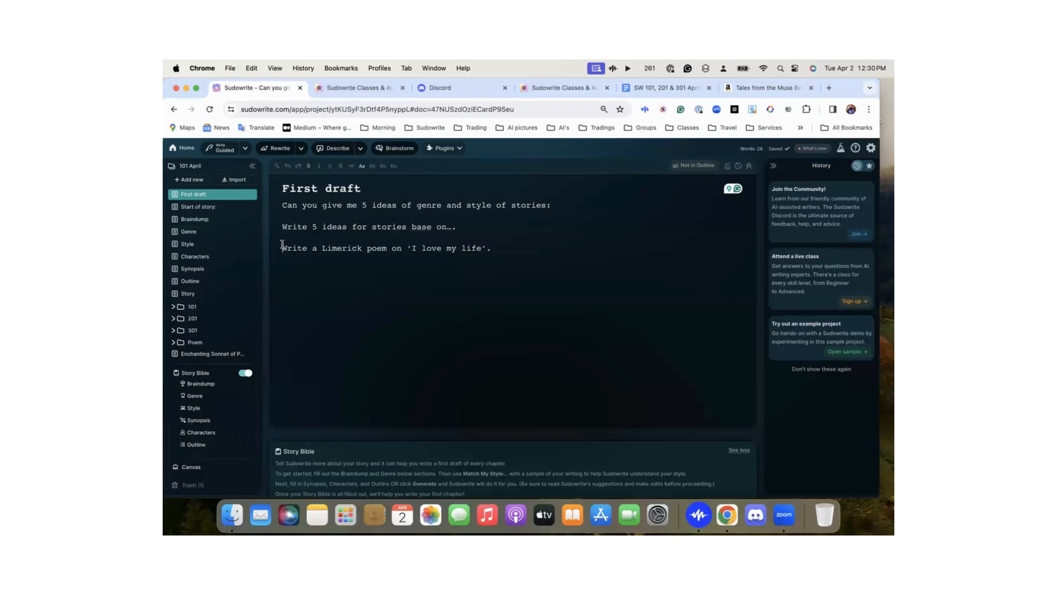
Generate Describe suggestions for the line "Write a Limerick poem on 'I love my life'." and look through them
left_click_drag(282, 243, 501, 250)
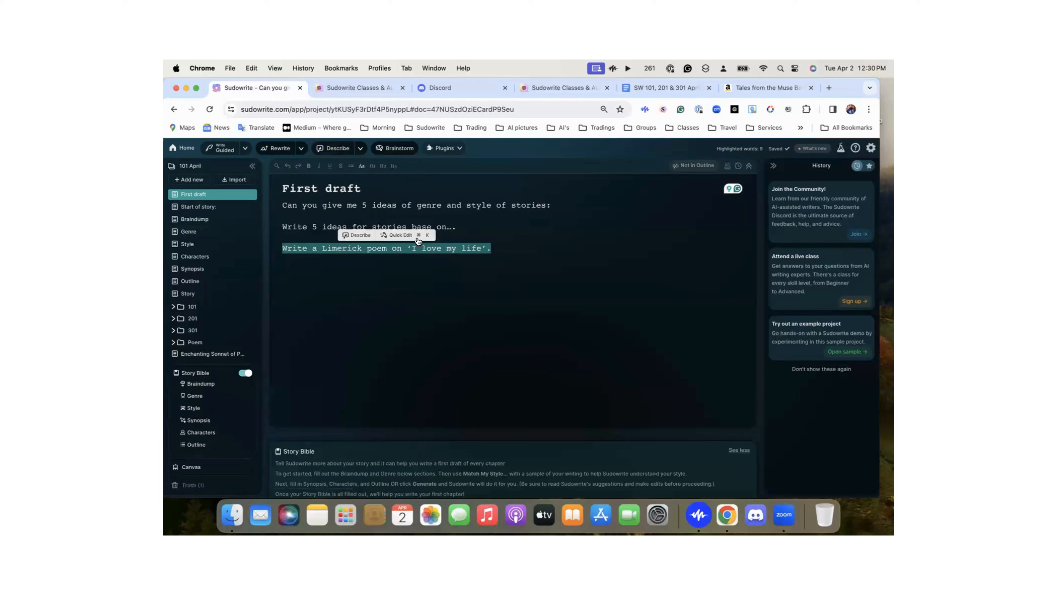
left_click(338, 149)
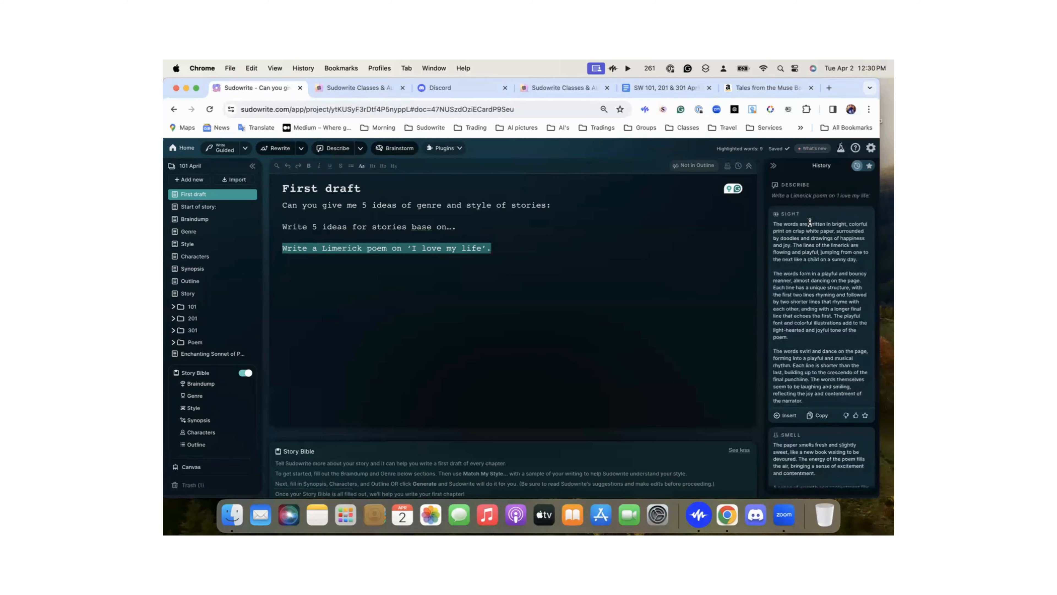
scroll(816, 341, "down", 5)
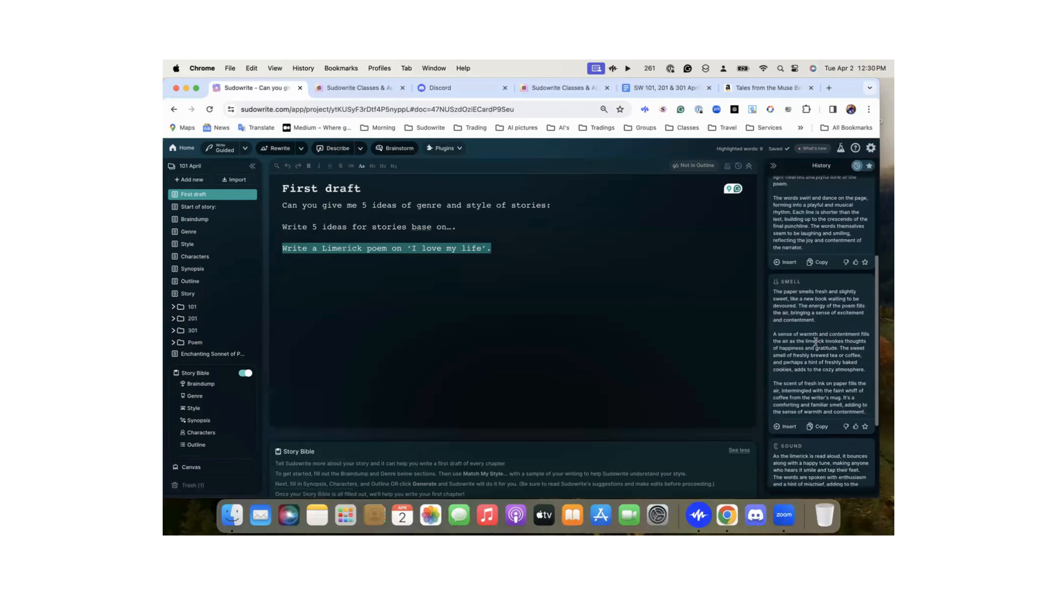
scroll(816, 340, "down", 3)
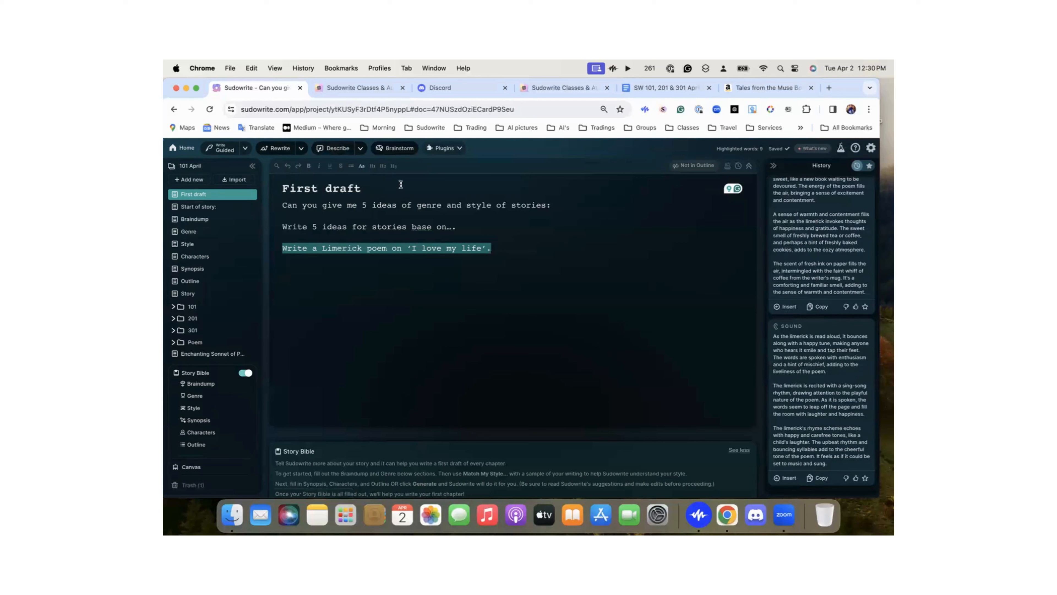
Review the enabled Describe senses and read through the Sight, Smell and Sound descriptions of the Limerick line
left_click(360, 148)
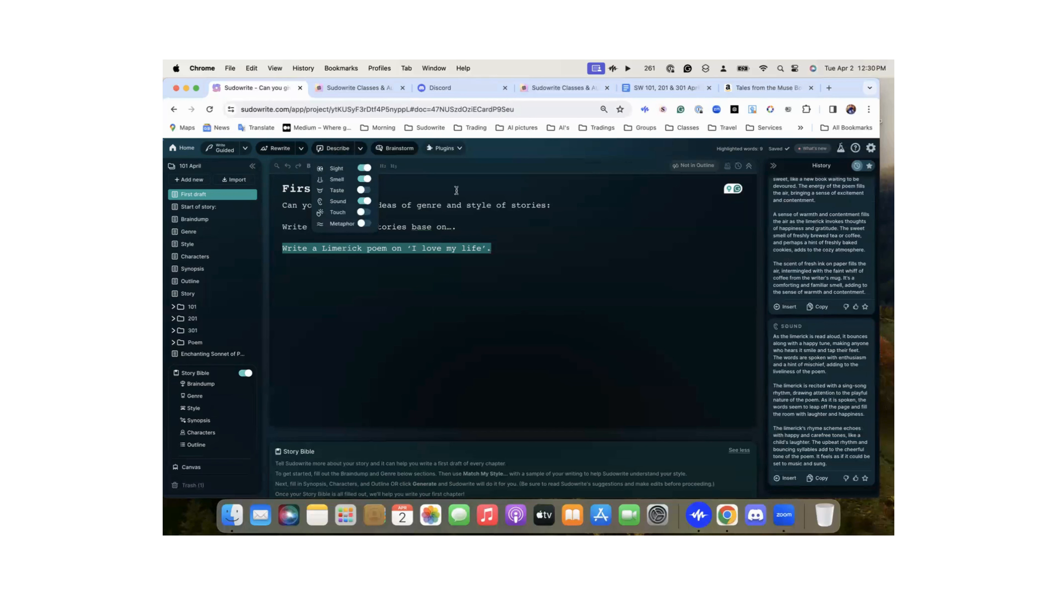
left_click(602, 297)
scroll(807, 238, "up", 3)
scroll(806, 238, "up", 5)
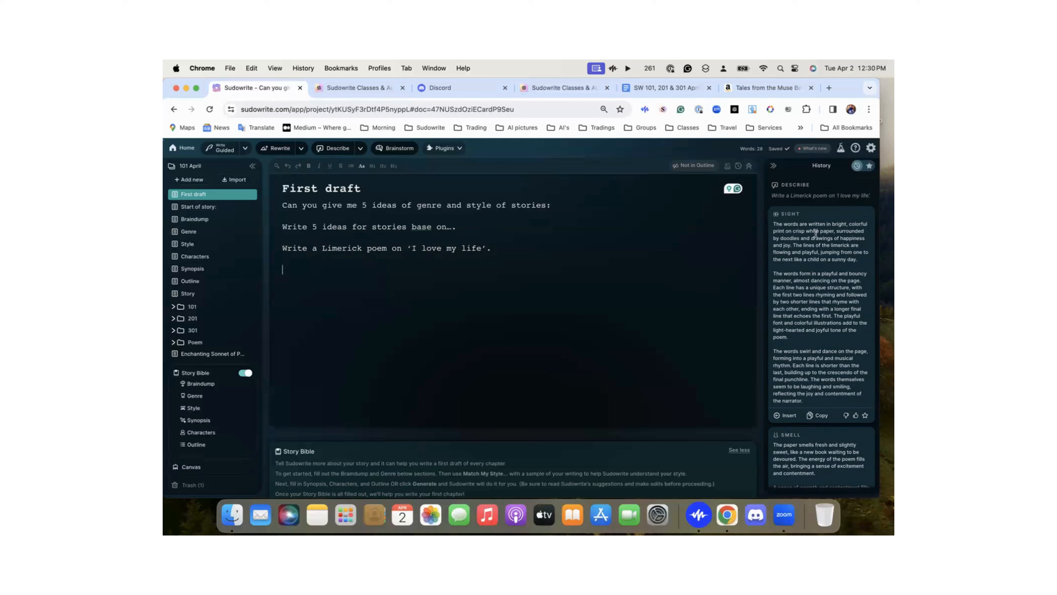
scroll(813, 278, "down", 8)
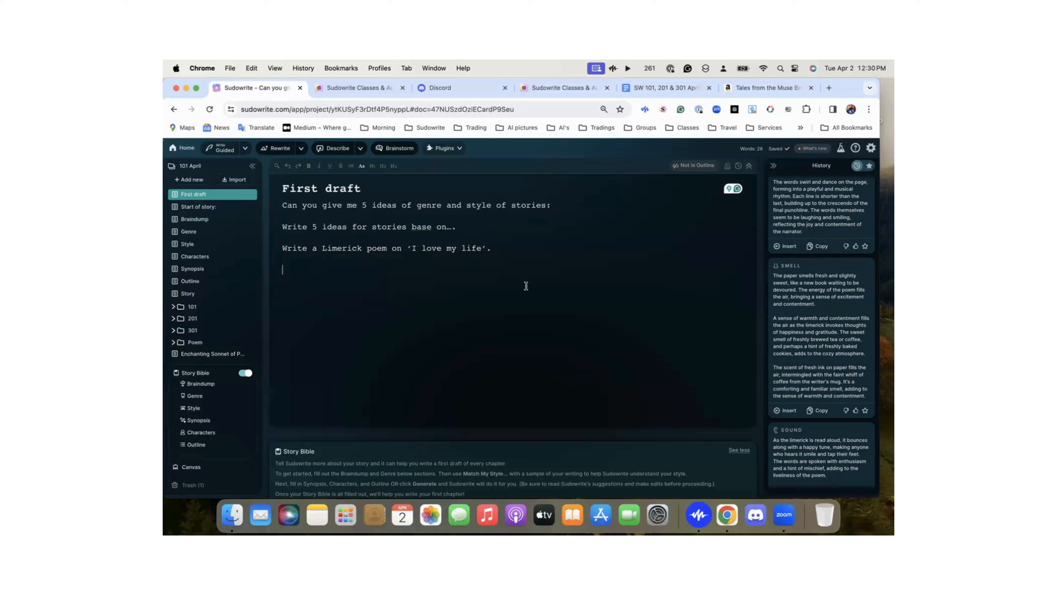
scroll(801, 294, "down", 3)
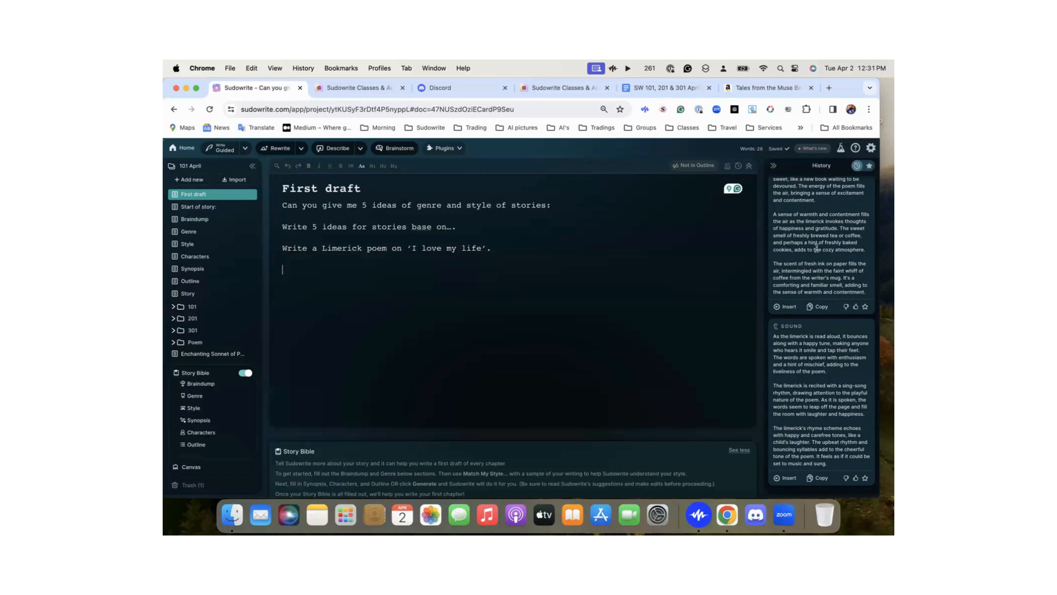
scroll(820, 325, "up", 7)
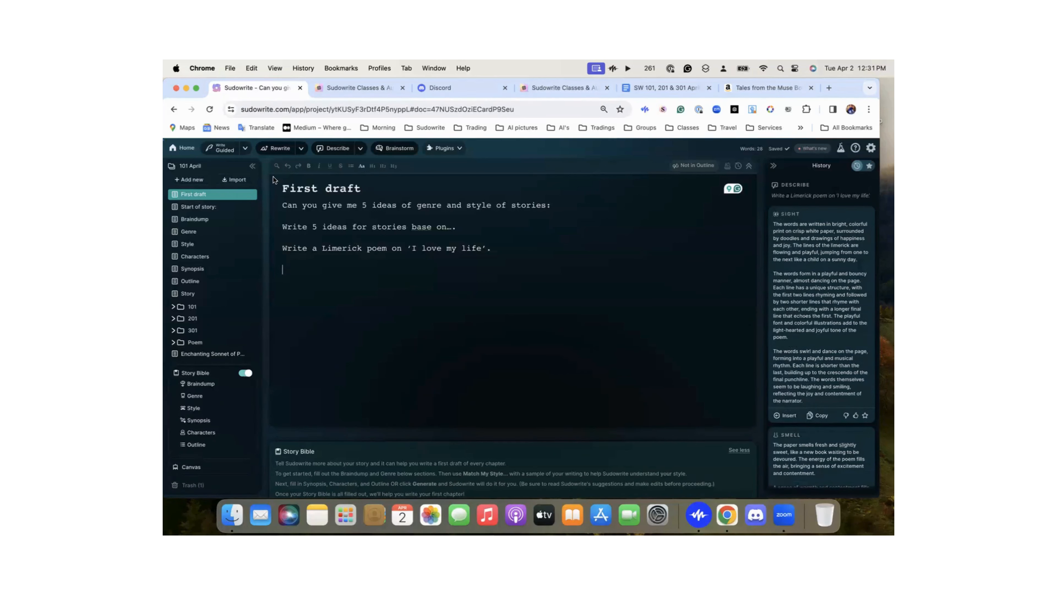
scroll(822, 314, "down", 6)
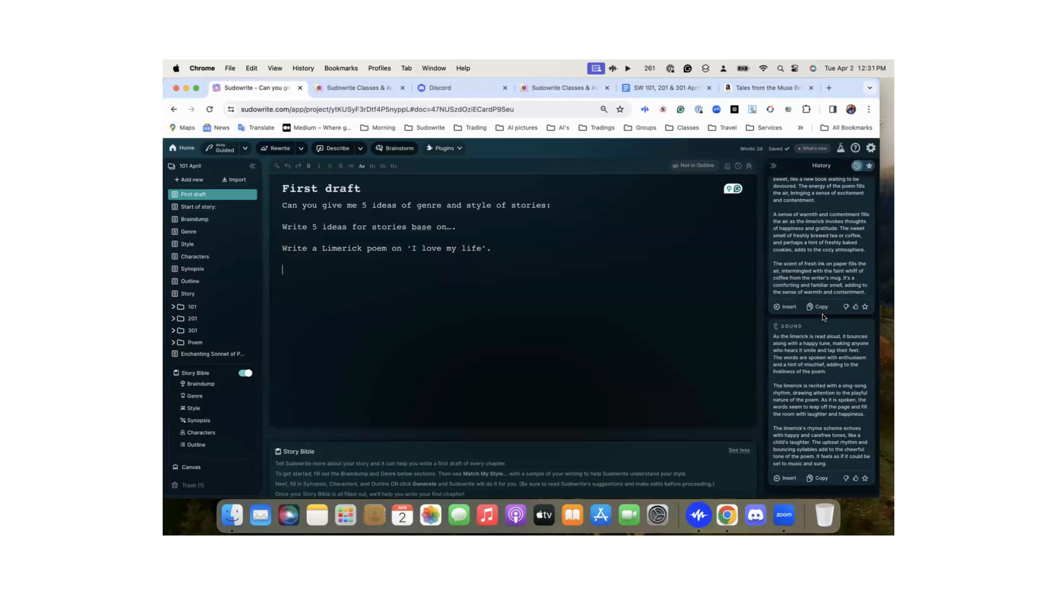
scroll(822, 314, "up", 6)
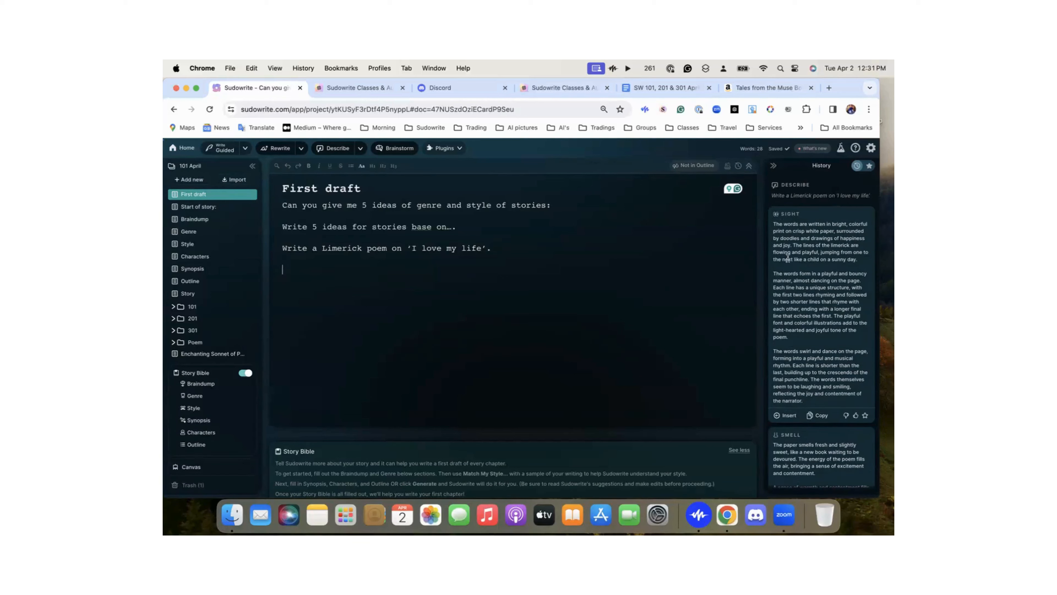
scroll(821, 284, "down", 3)
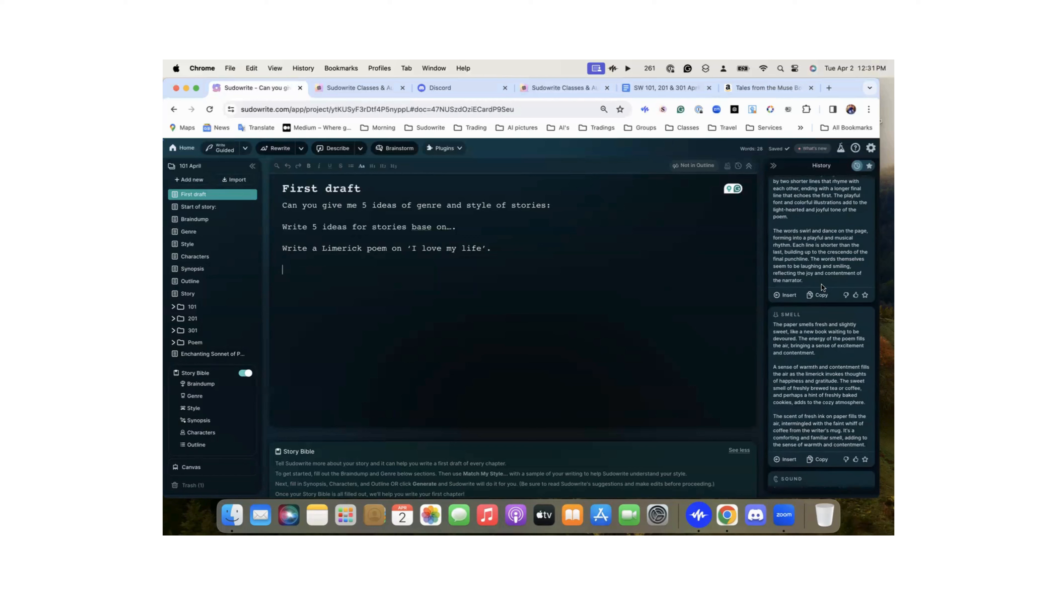
scroll(822, 285, "down", 4)
scroll(822, 284, "up", 8)
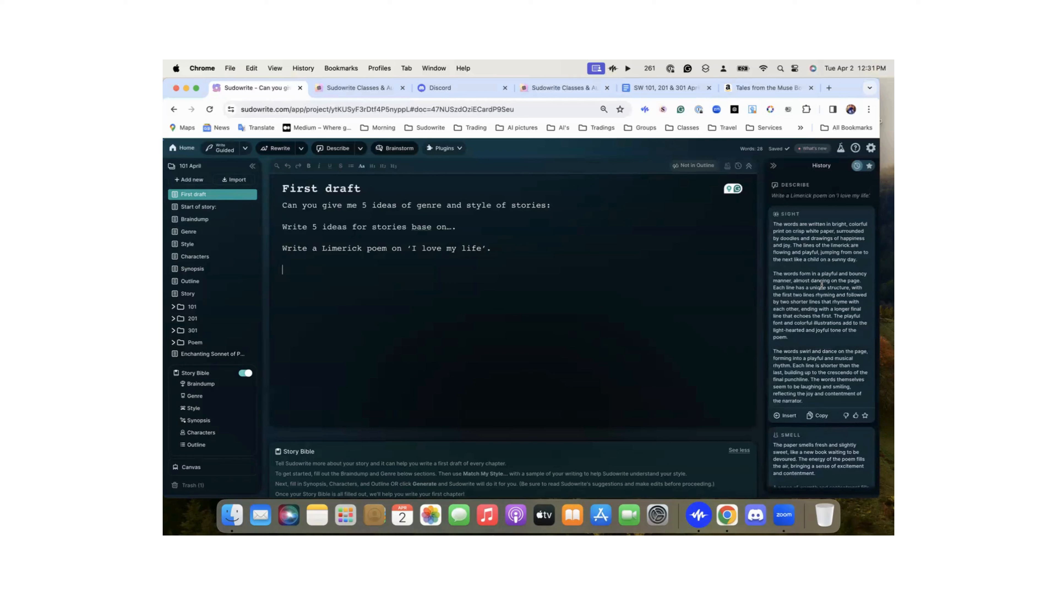
Set up a Brainstorm for a list of "name of imaginative cities", correcting the spelling of "imaginative"
left_click(401, 150)
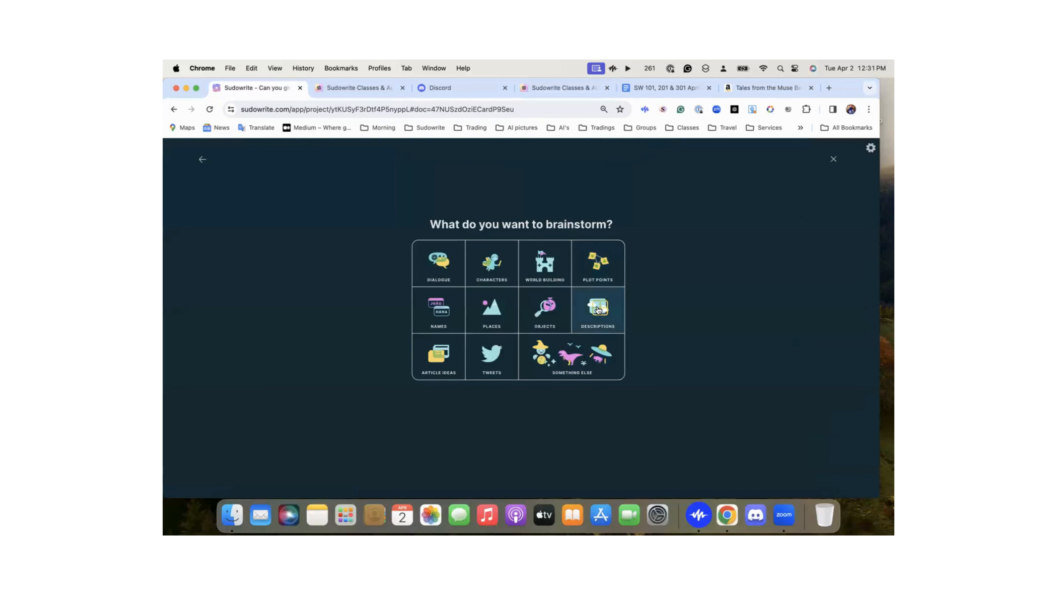
left_click(548, 315)
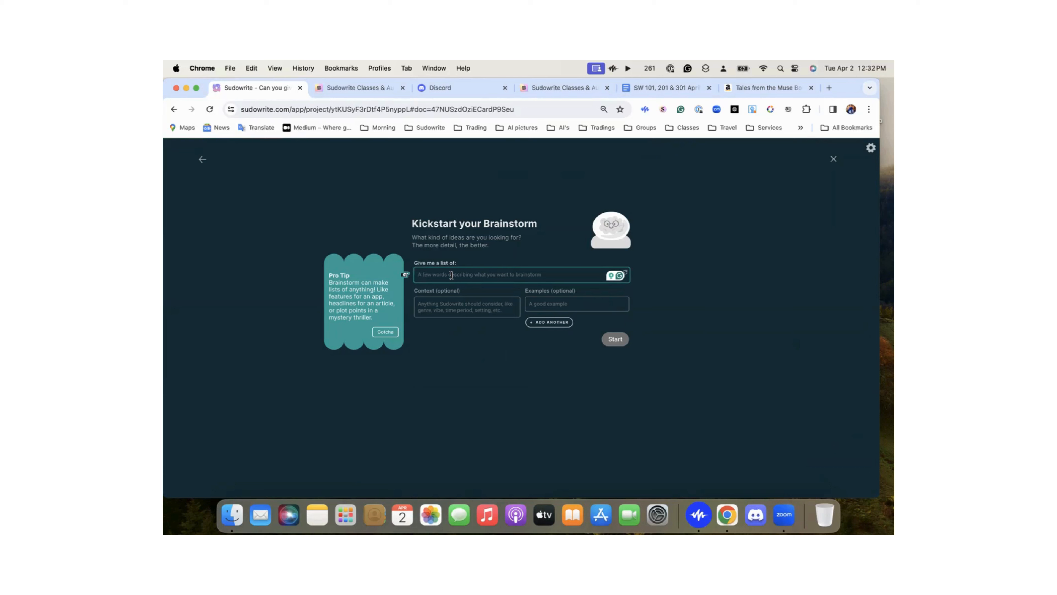
type("name")
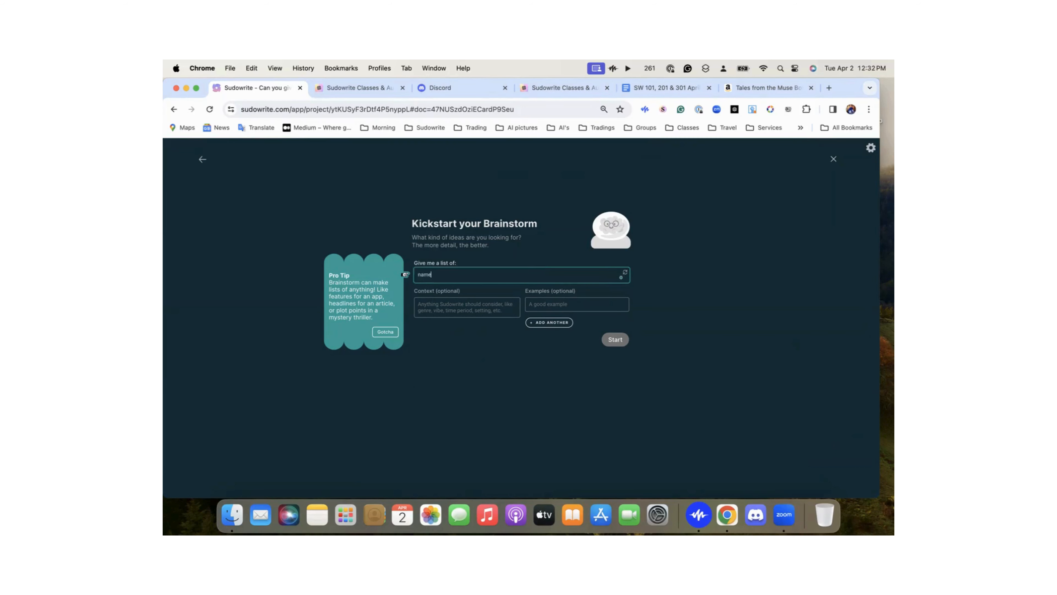
type(" of imagnative scities")
right_click(452, 274)
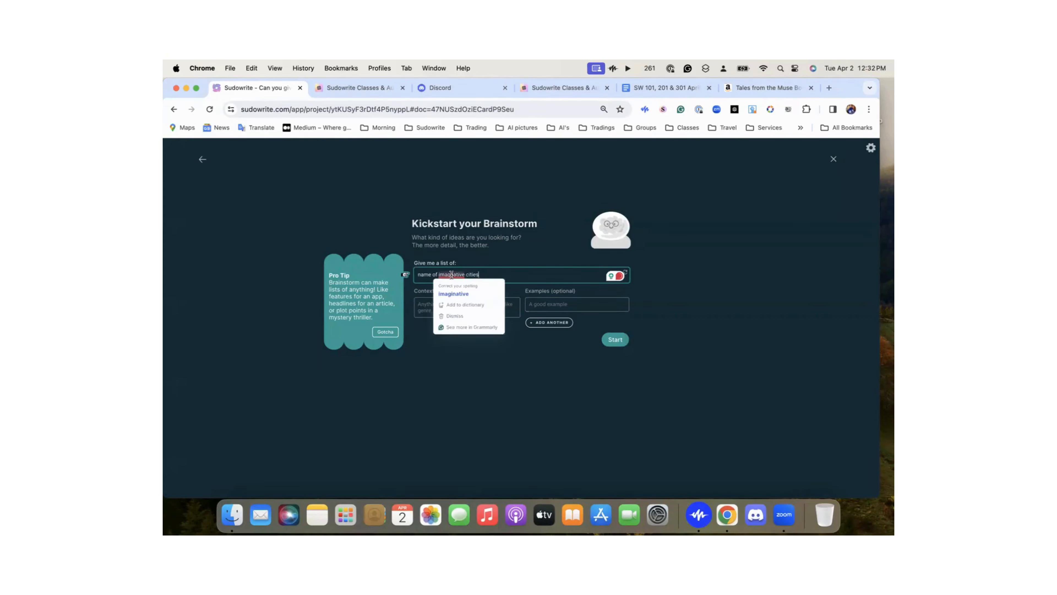
left_click(451, 298)
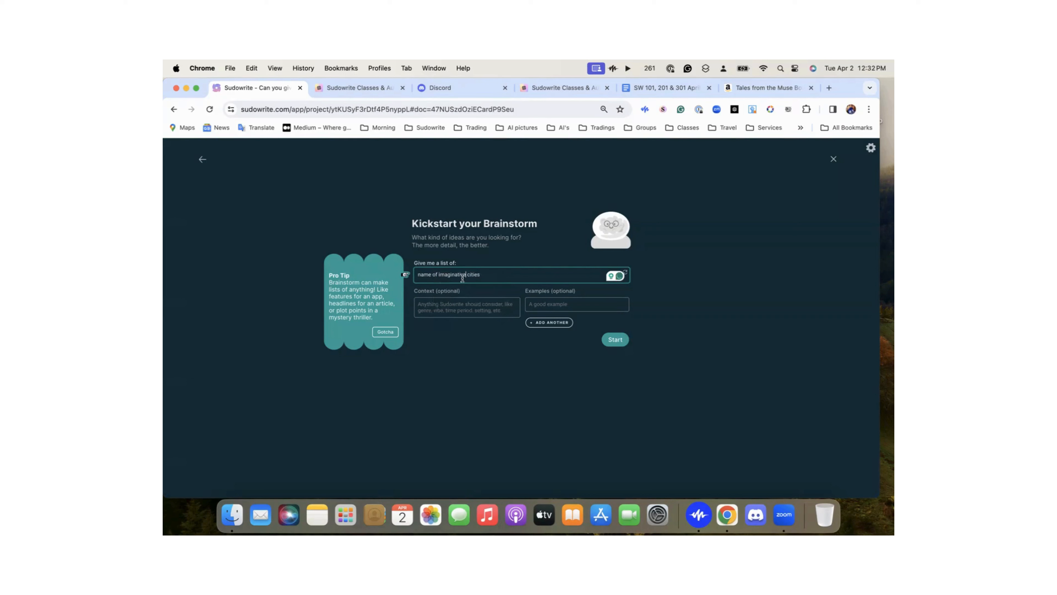
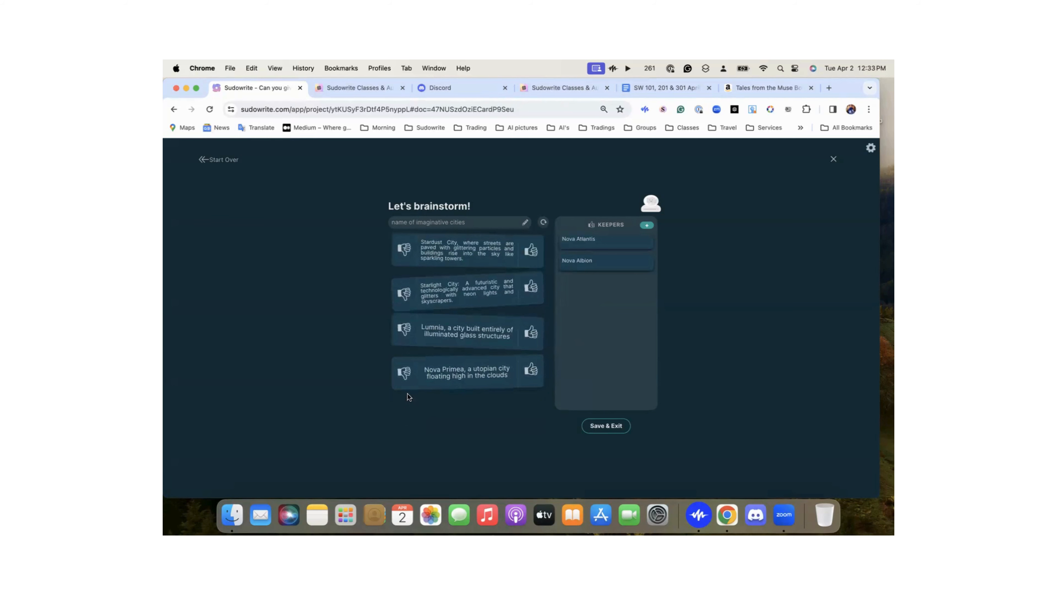
Reject the Nova Primea idea, add the Xanadu city to the keepers, and save the brainstorm
left_click(401, 413)
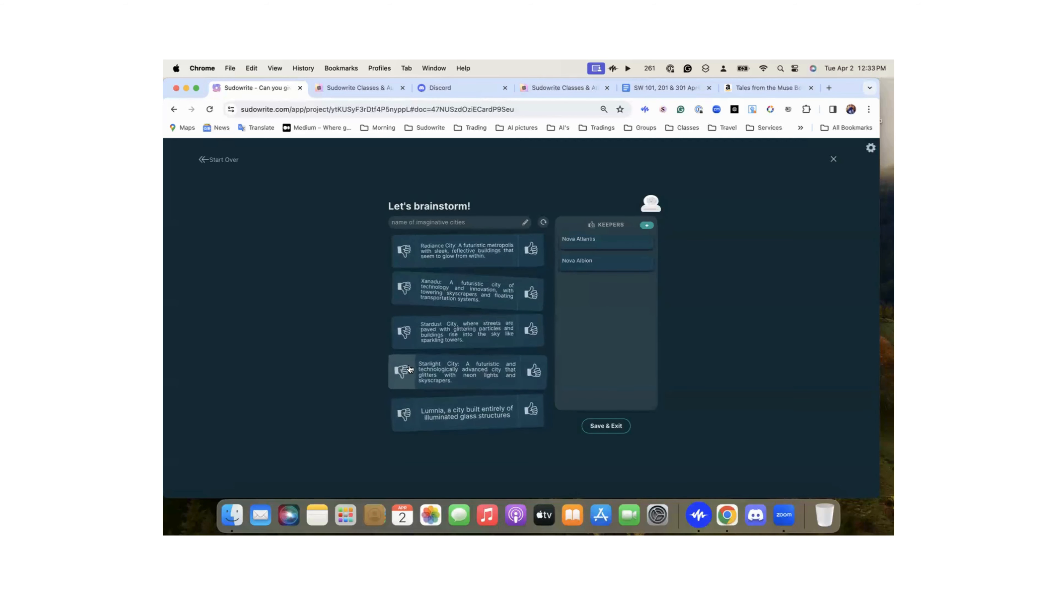
left_click(533, 292)
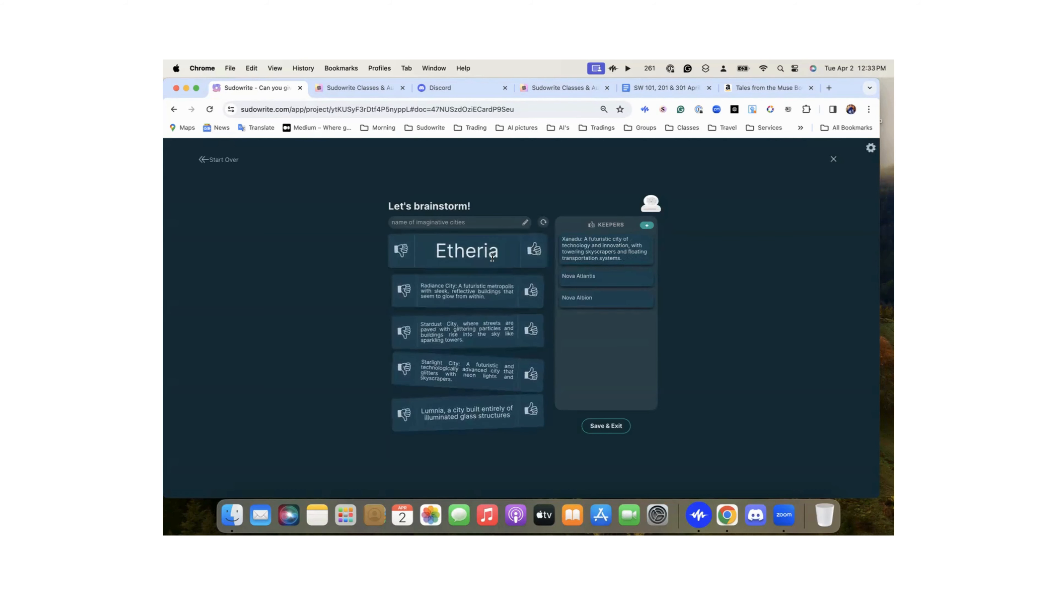
mouse_move(626, 277)
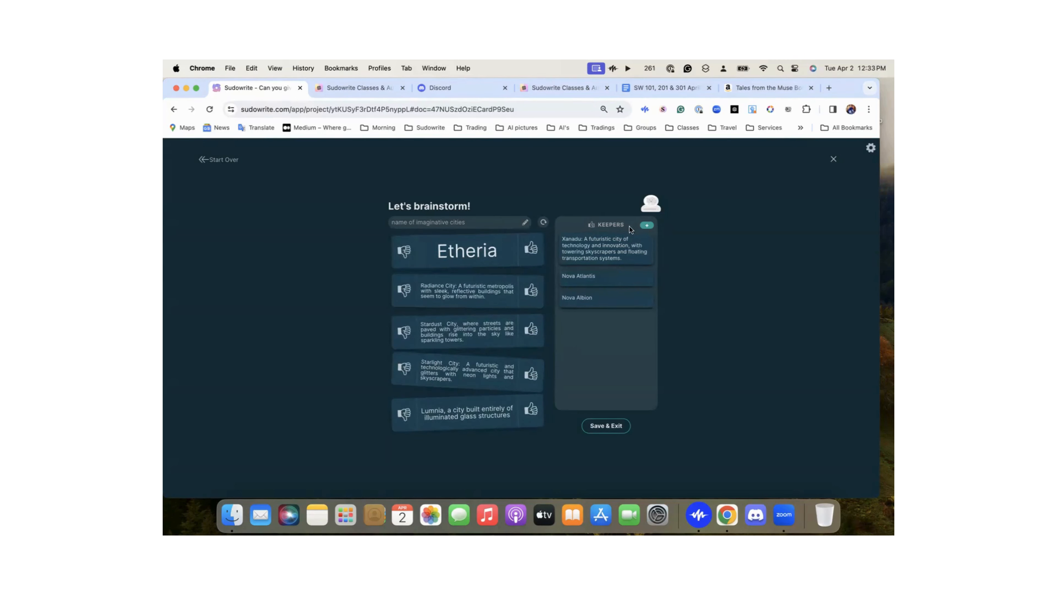
left_click(606, 426)
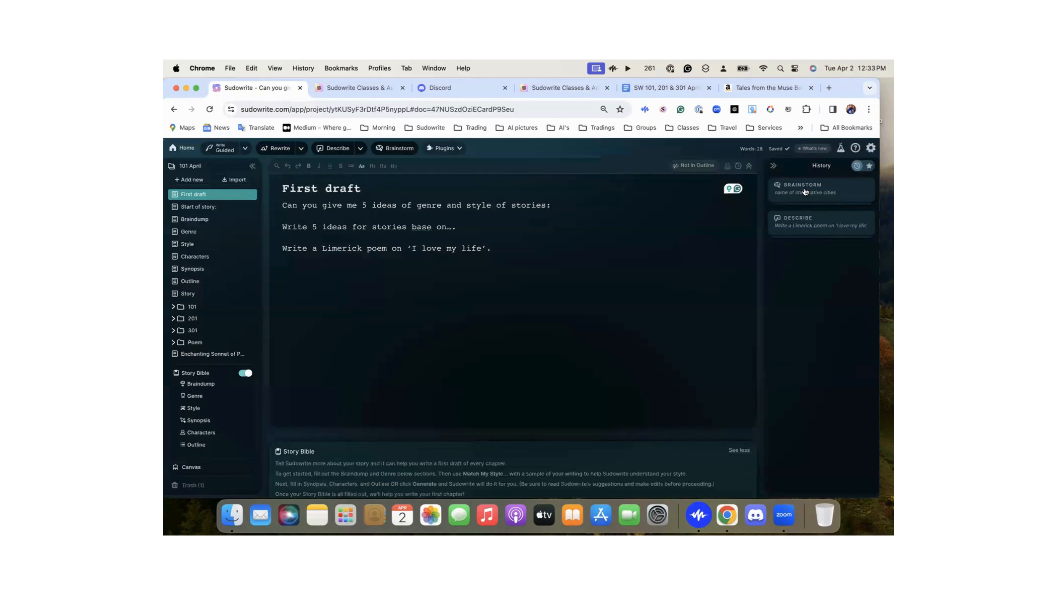
Expand the saved Brainstorm entry in History, and briefly open and collapse the Describe entry
left_click(796, 194)
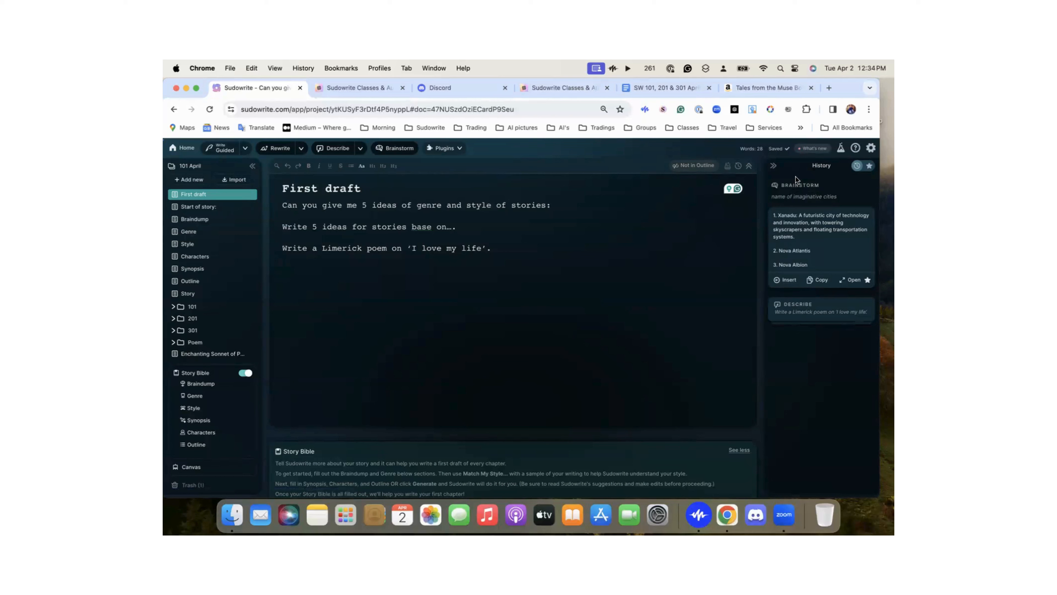
left_click(800, 311)
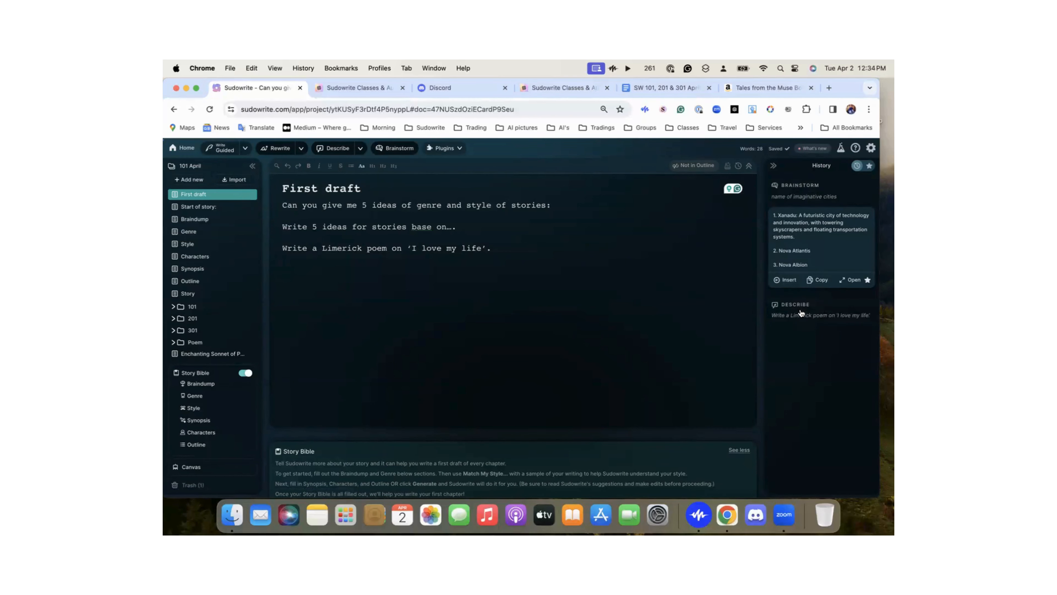
left_click(799, 312)
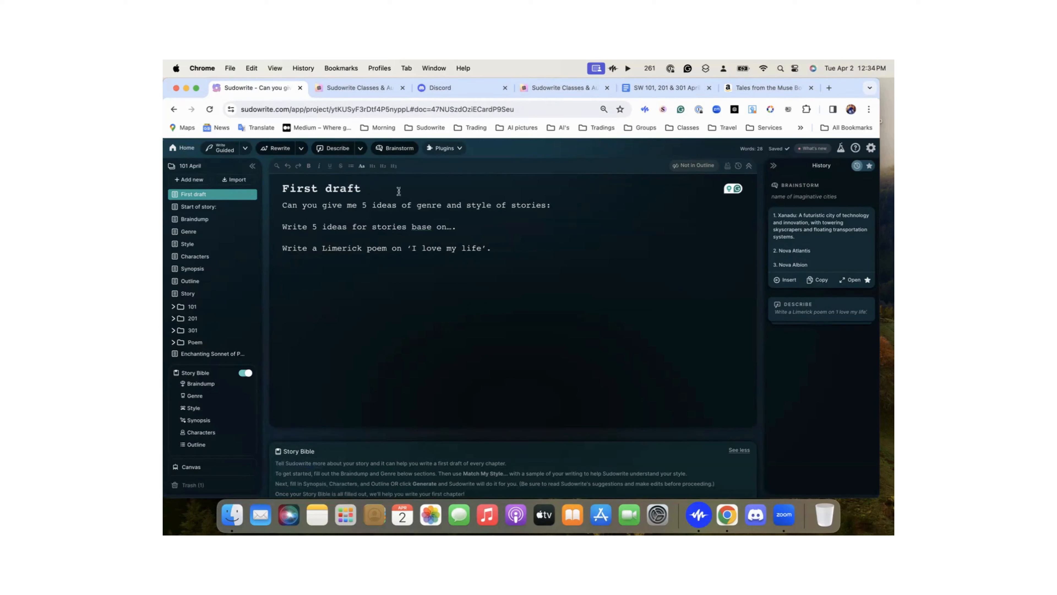
Open the plugin directory and browse the popular plugins
left_click(459, 150)
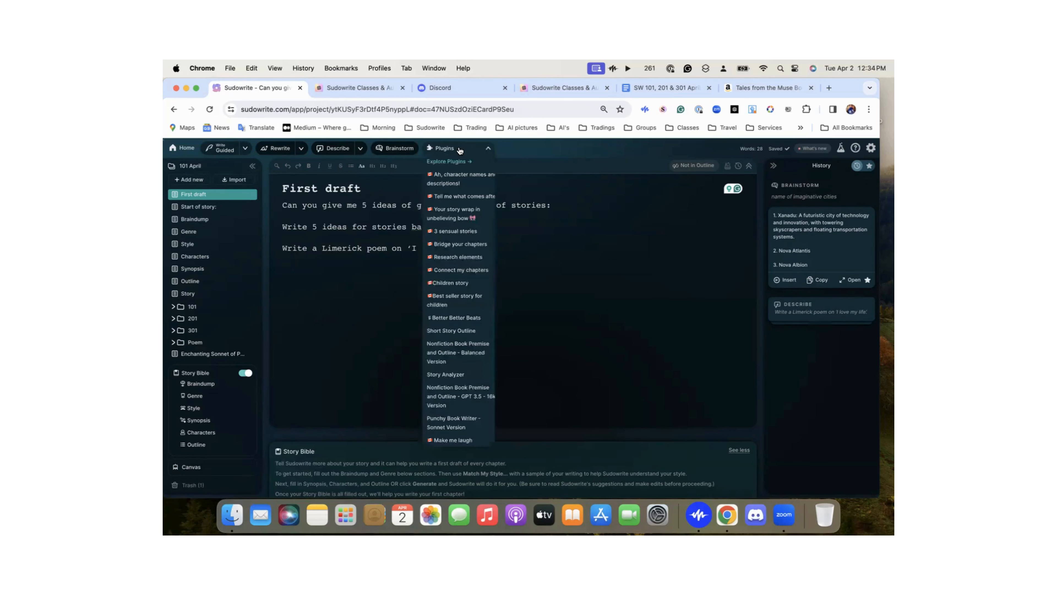
left_click(452, 162)
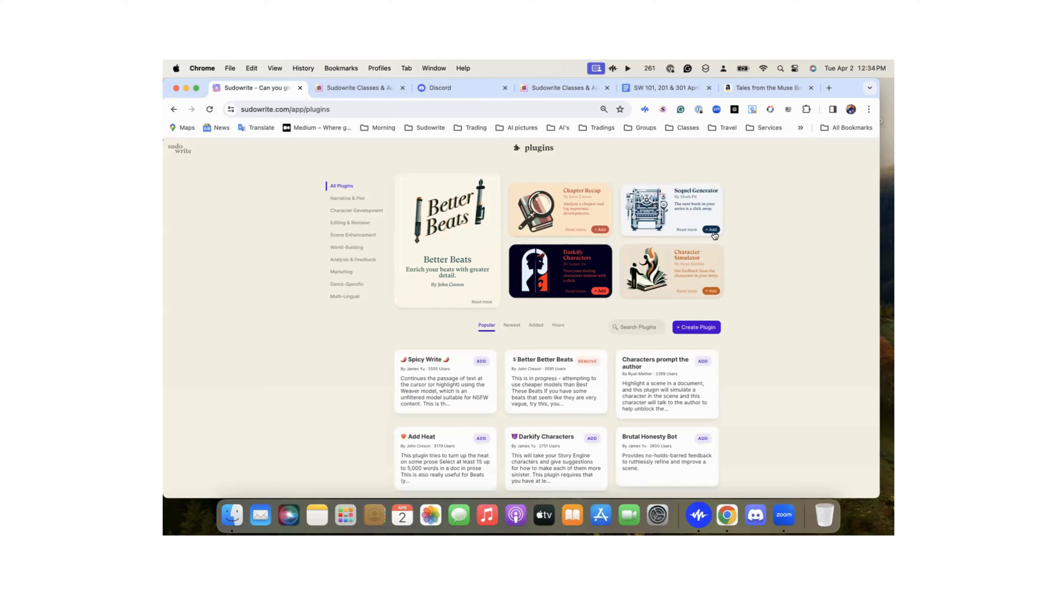
scroll(600, 180, "down", 3)
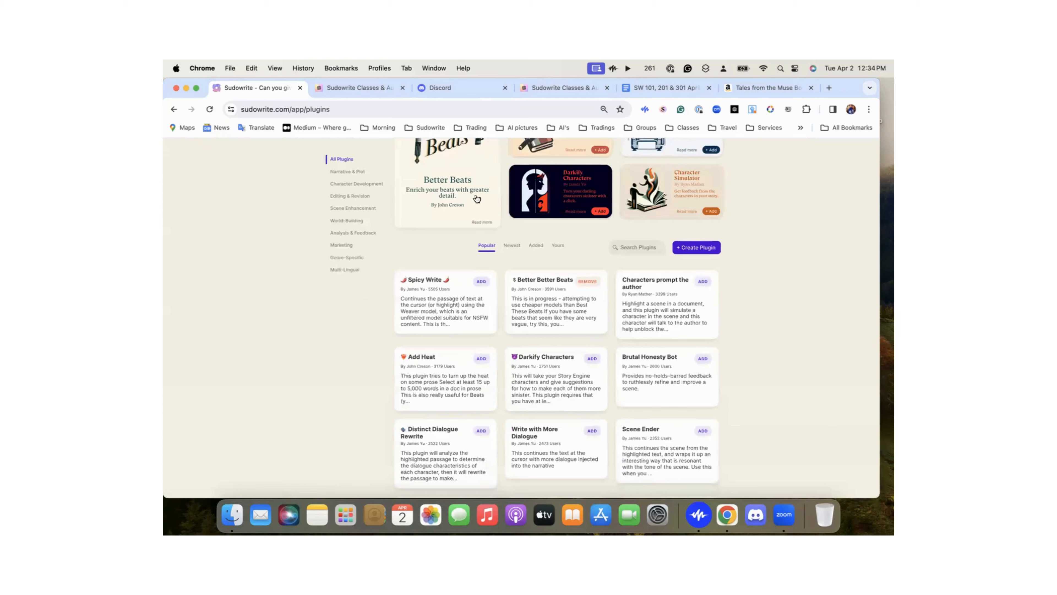
scroll(477, 199, "down", 15)
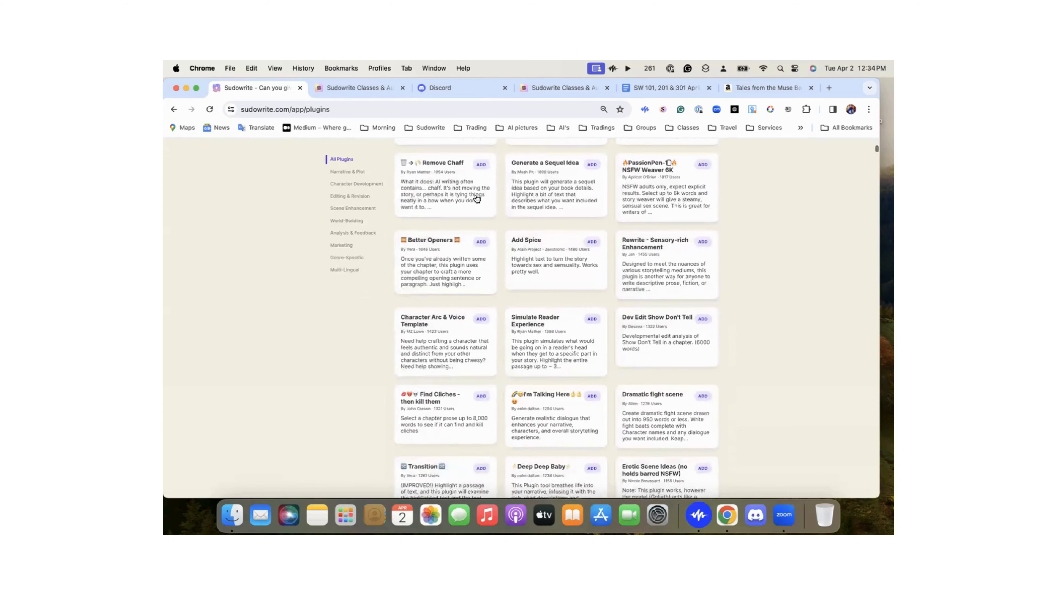
scroll(477, 198, "up", 20)
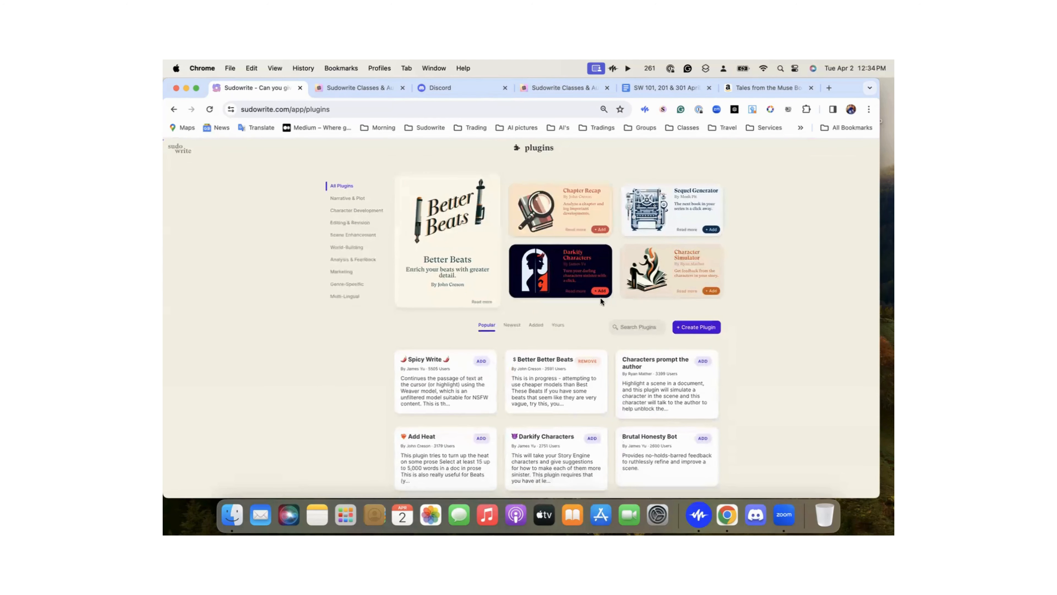
Browse the plugins created by this account, and return to the projects home page
left_click(557, 325)
scroll(488, 263, "down", 3)
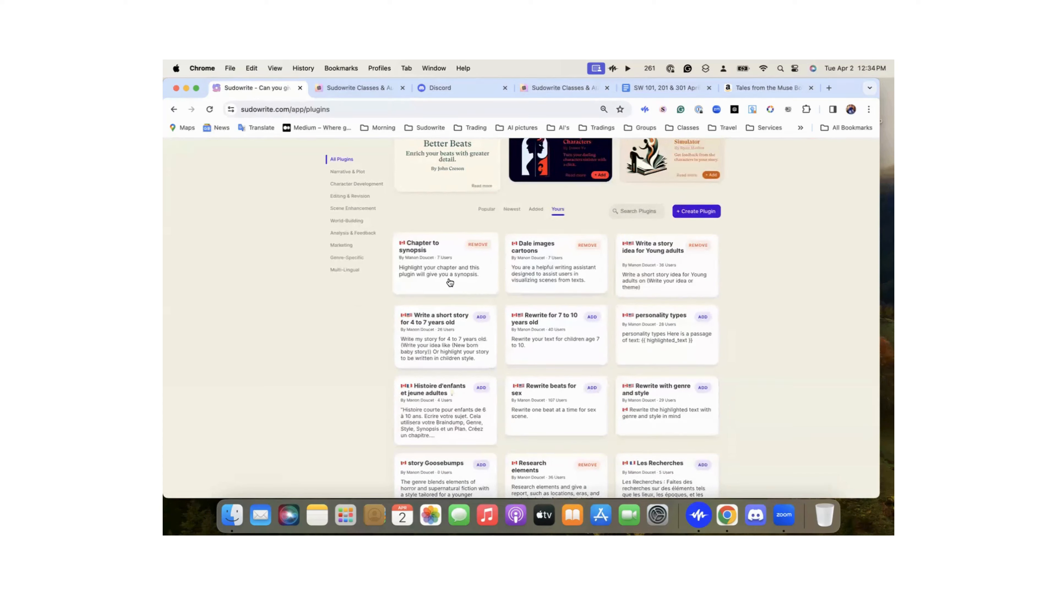
scroll(450, 282, "down", 4)
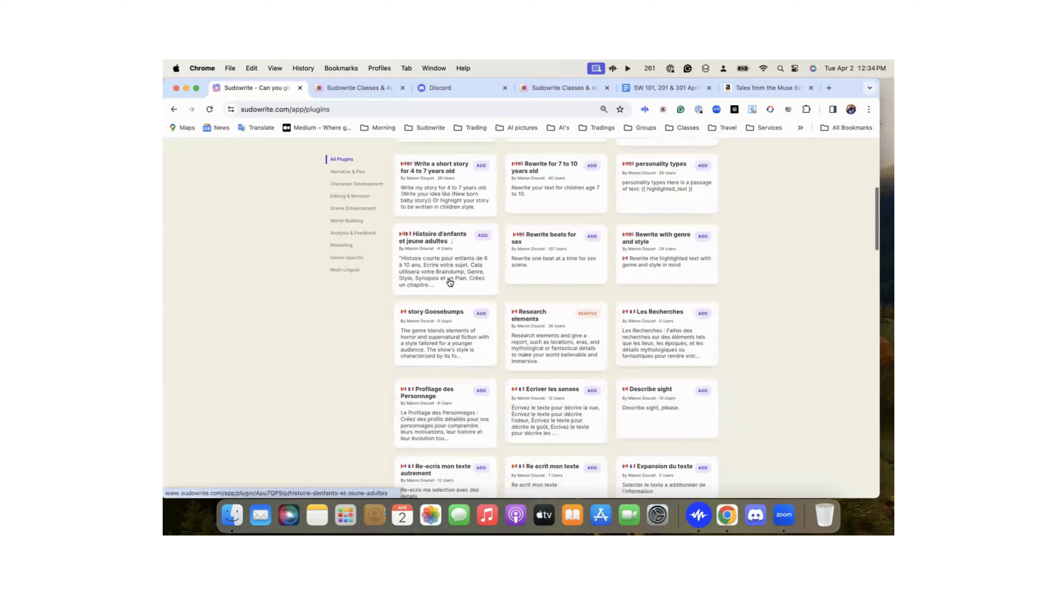
scroll(670, 336, "down", 4)
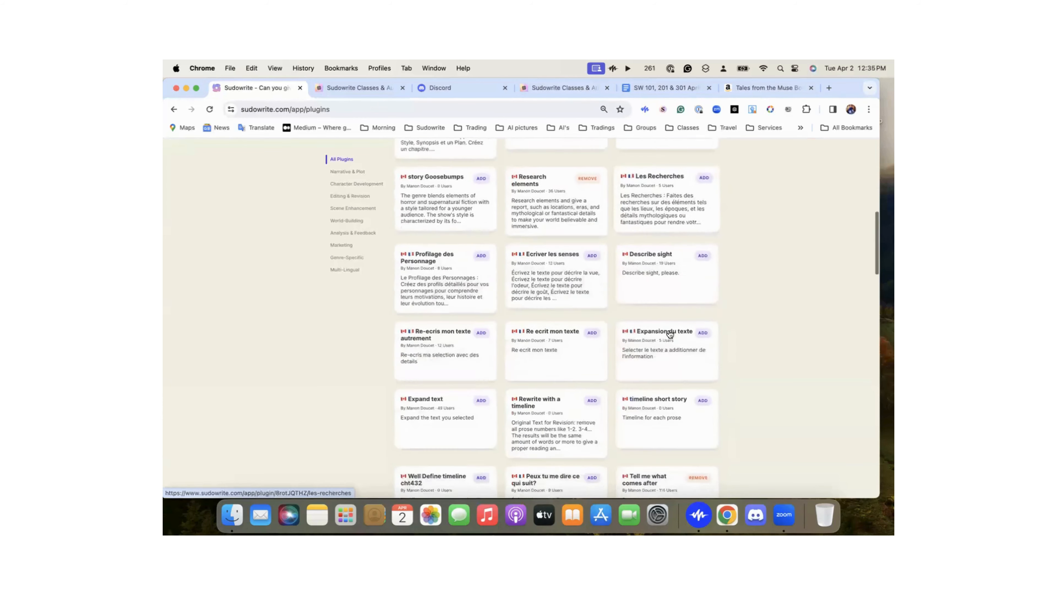
scroll(670, 331, "down", 5)
scroll(668, 330, "up", 10)
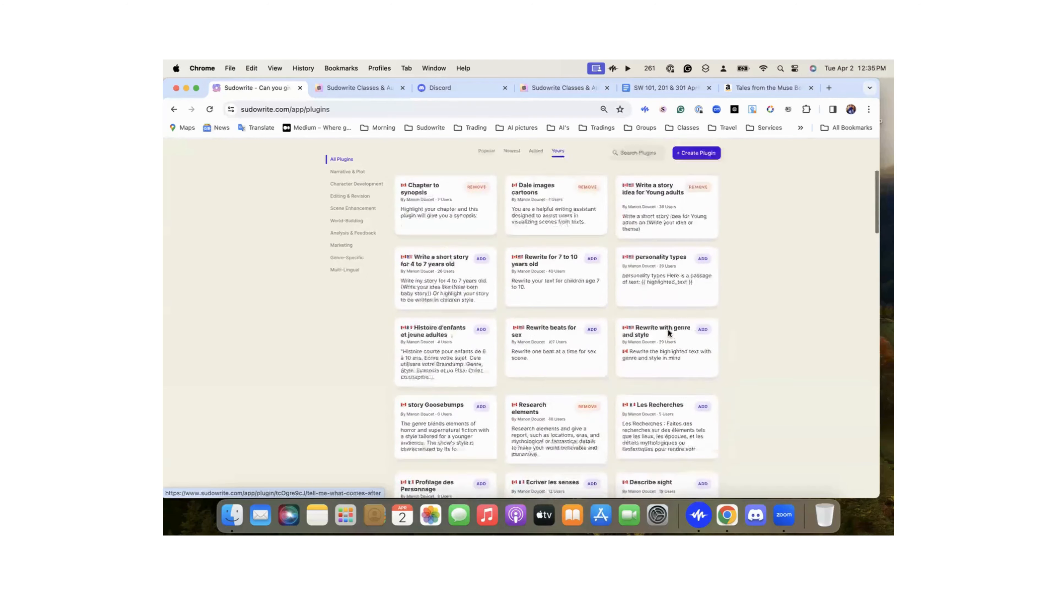
scroll(668, 330, "up", 4)
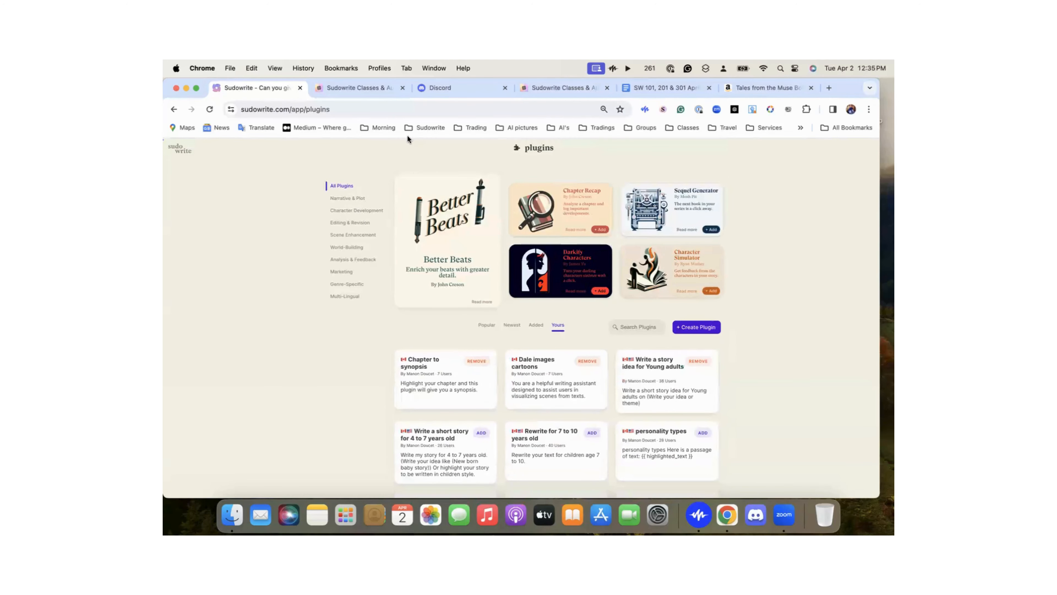
left_click(179, 149)
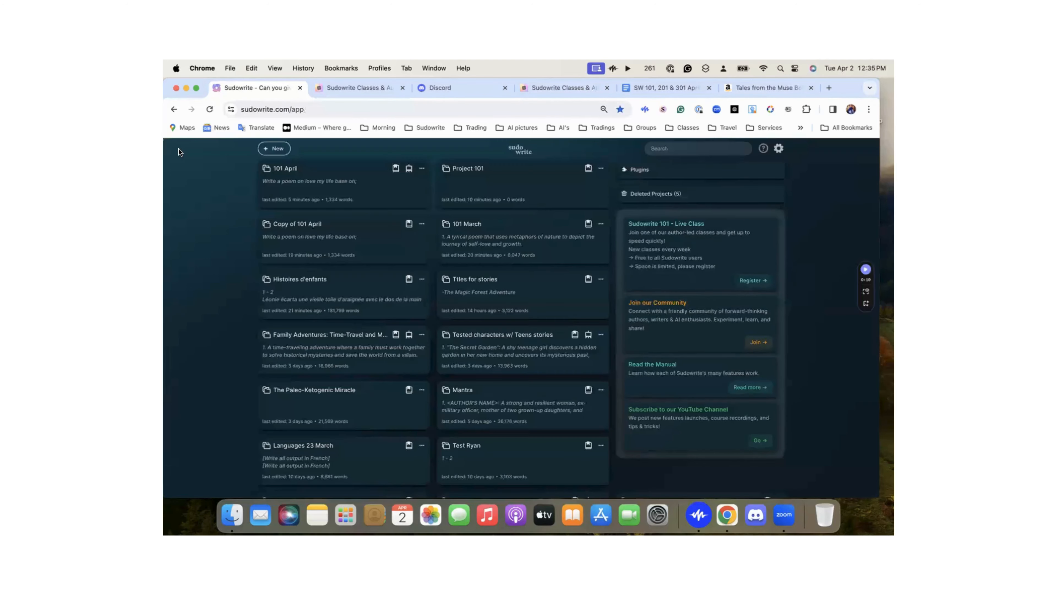
Switch to the class notes in Google Docs and review them from the introduction through the help, settings and poem sections
left_click(662, 92)
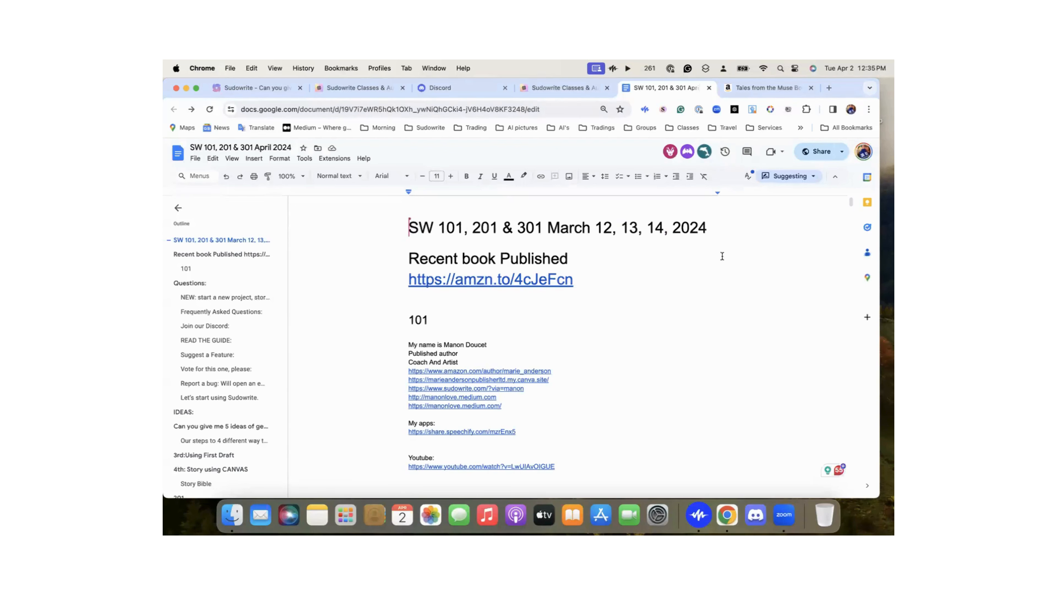
scroll(582, 334, "down", 1)
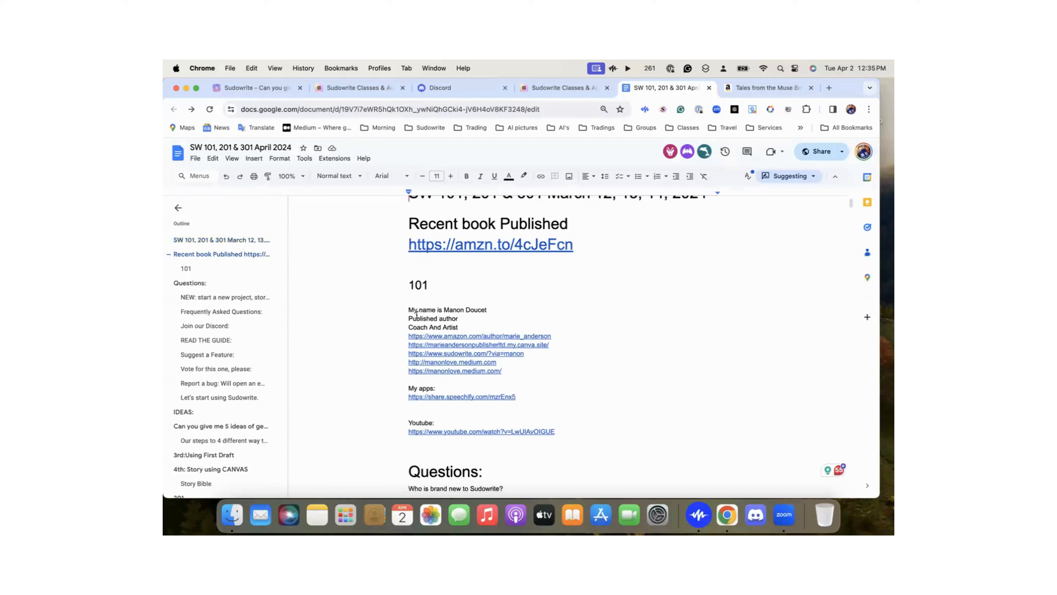
scroll(411, 319, "down", 2)
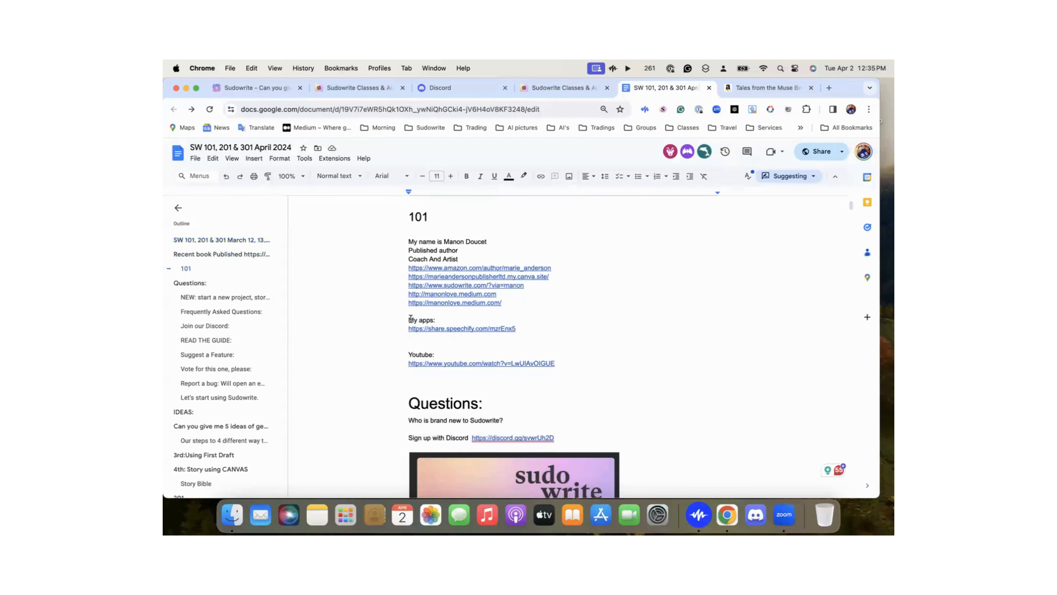
scroll(411, 319, "down", 3)
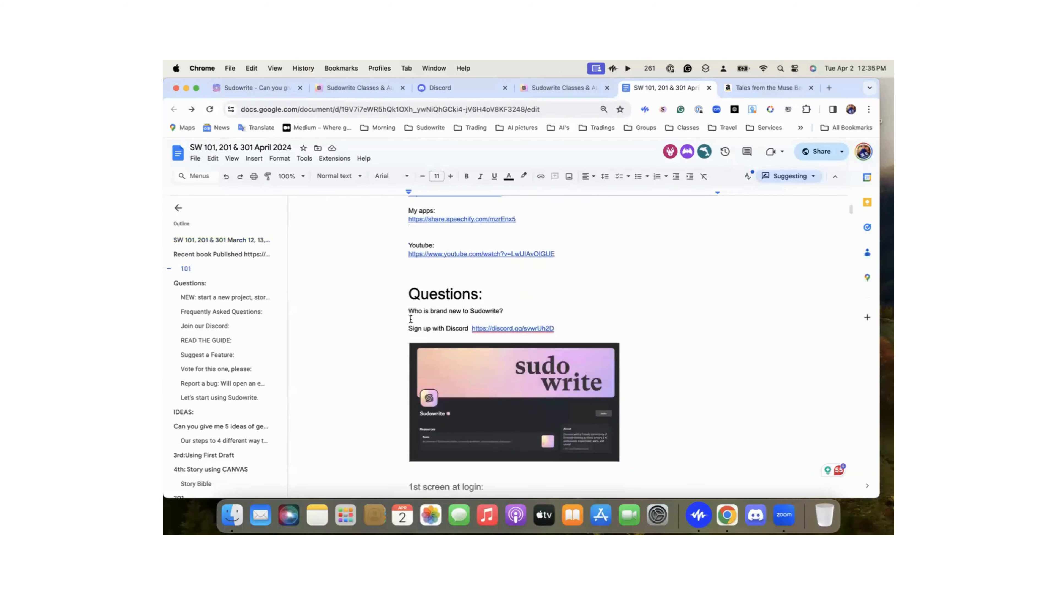
scroll(411, 319, "down", 2)
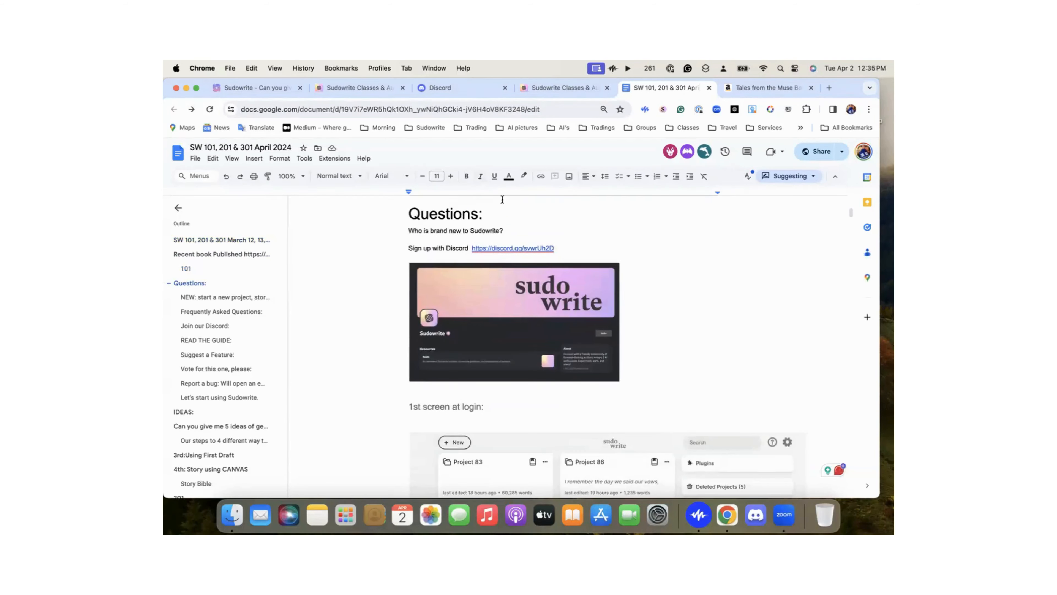
scroll(453, 308, "up", 3)
scroll(452, 308, "down", 10)
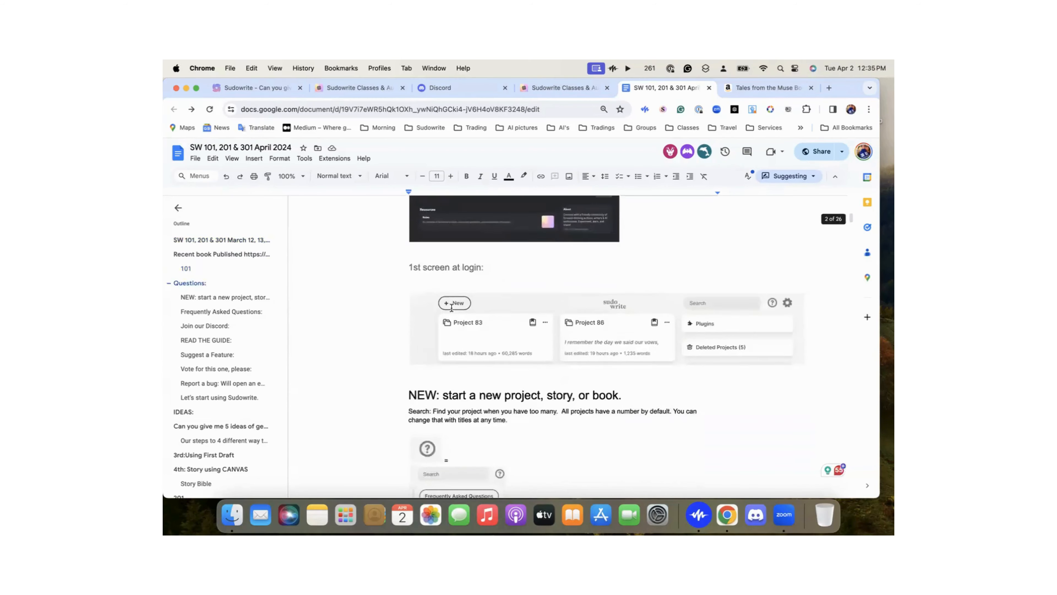
scroll(453, 308, "up", 6)
scroll(452, 308, "up", 2)
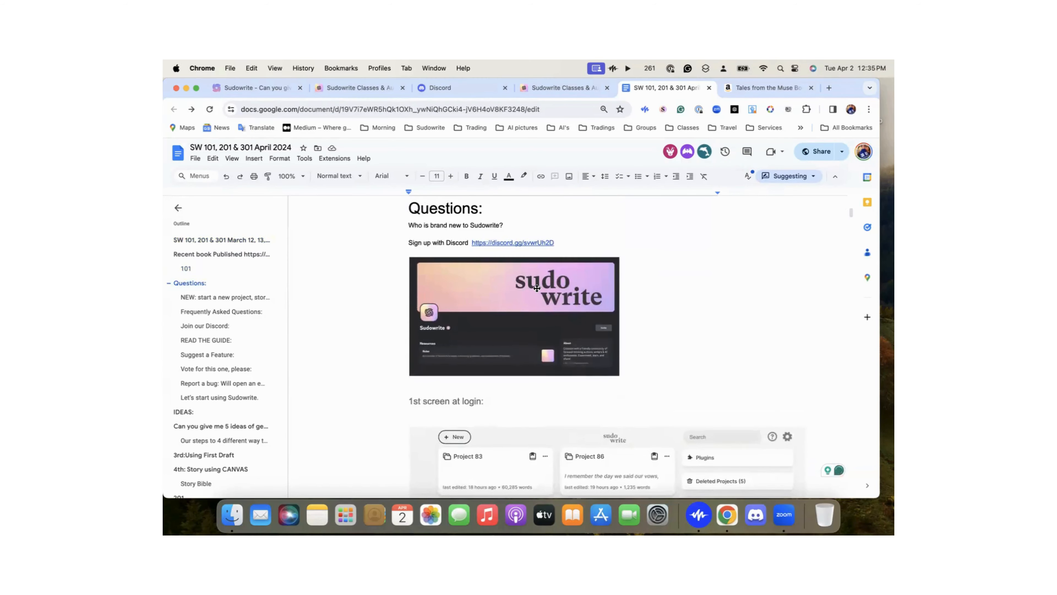
scroll(537, 288, "down", 3)
scroll(537, 288, "up", 2)
scroll(536, 286, "down", 4)
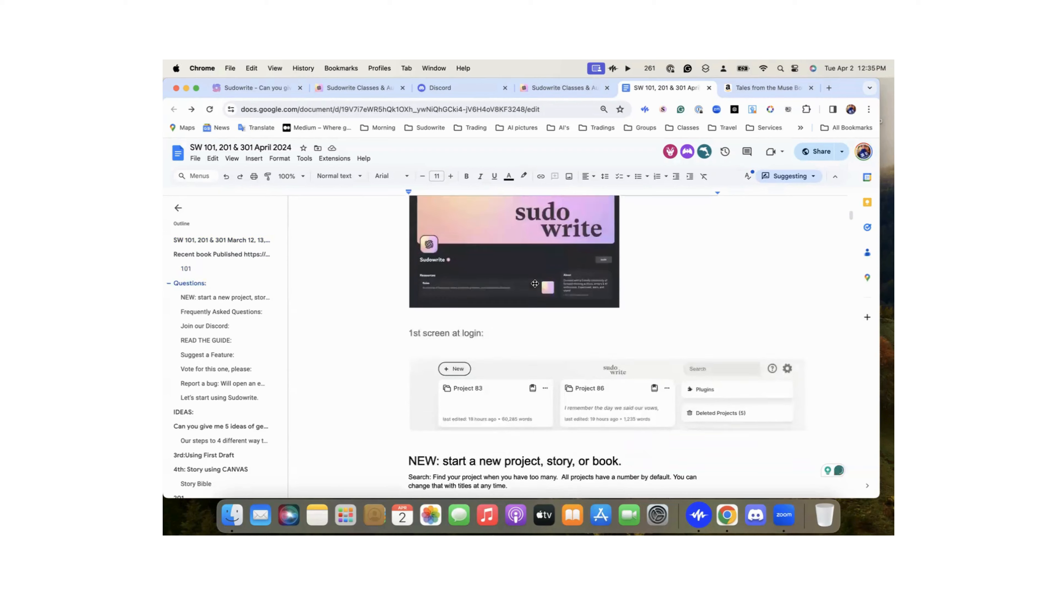
scroll(648, 294, "down", 12)
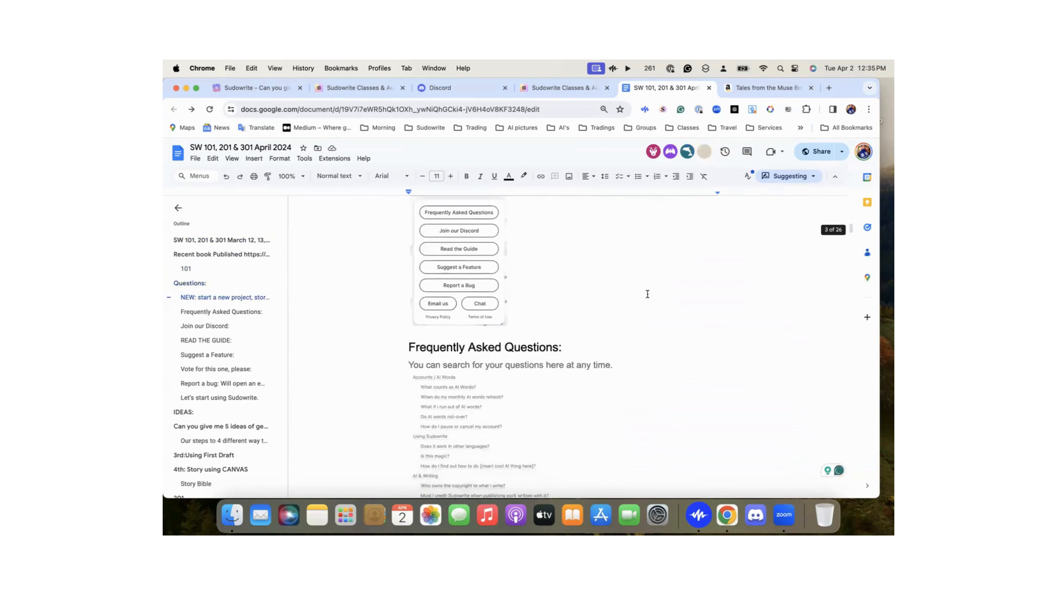
scroll(648, 294, "down", 15)
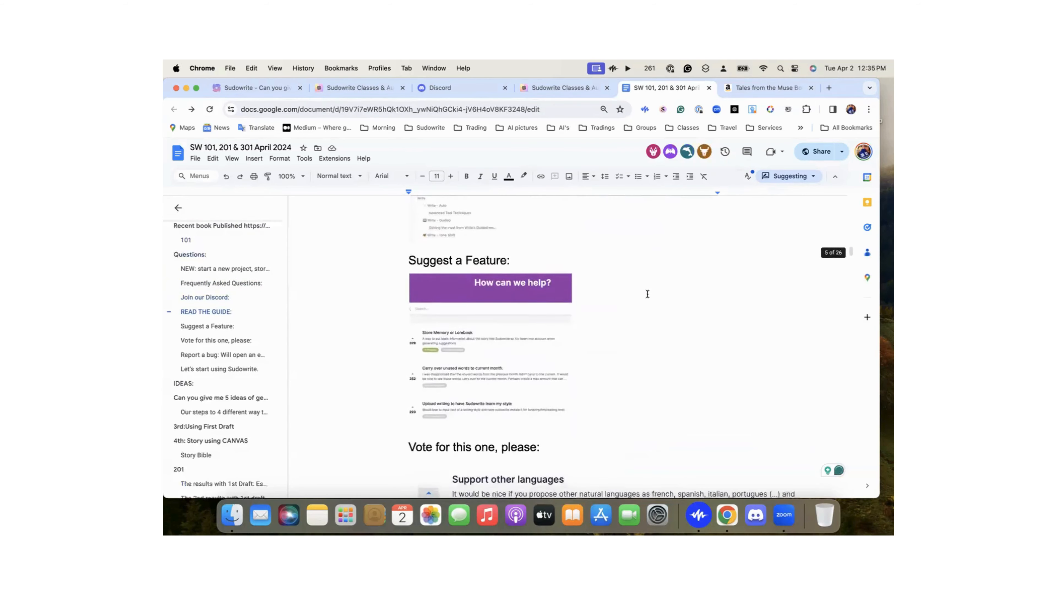
scroll(648, 294, "down", 15)
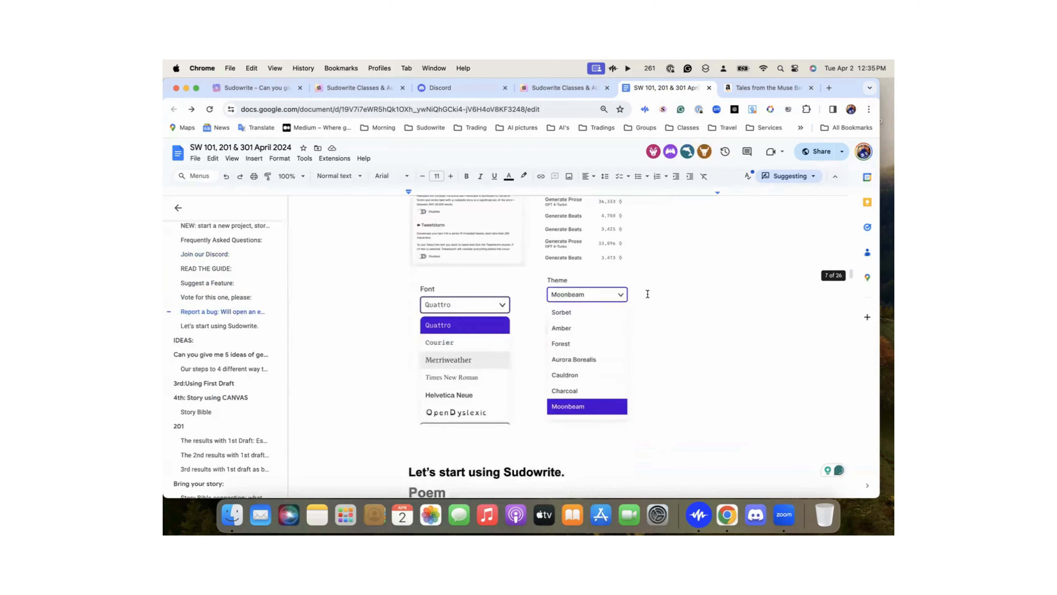
scroll(648, 294, "down", 10)
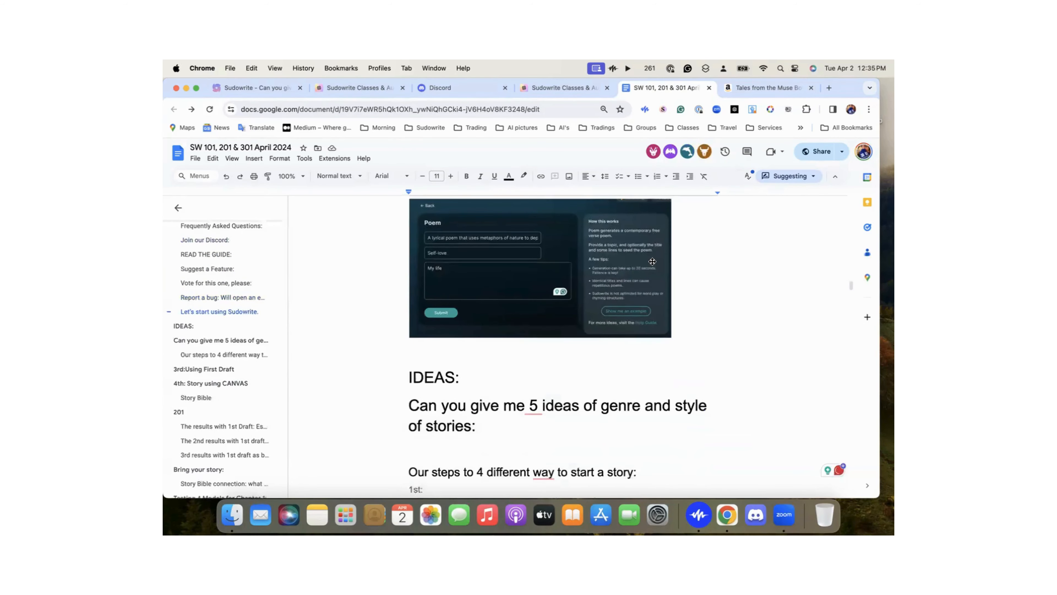
Copy the prompt "Can you give me 5 ideas of genre and style of stories" from the notes, and open Sudowrite's 101 April project
scroll(651, 261, "down", 2)
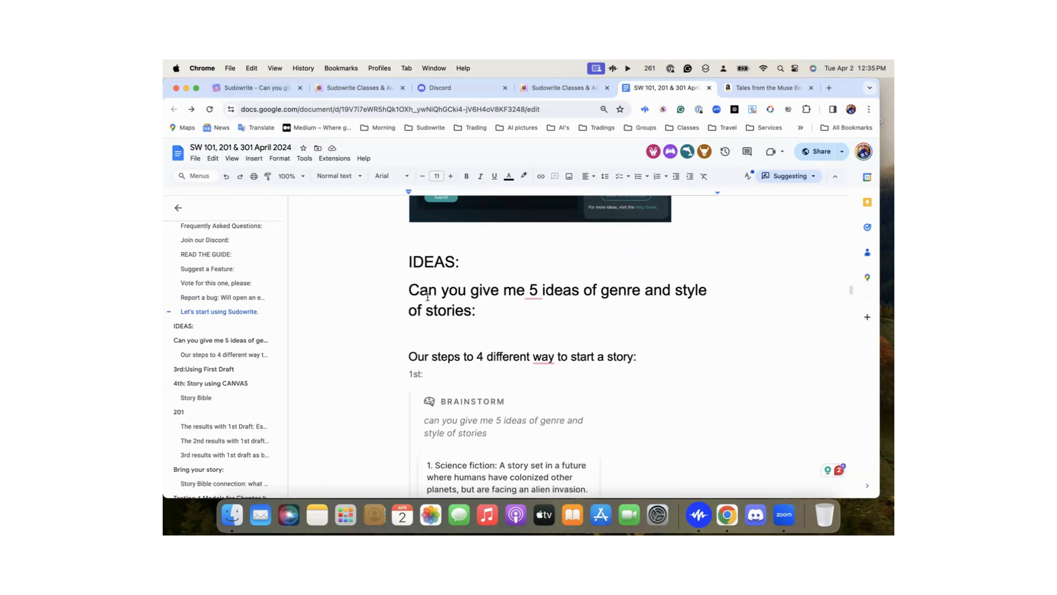
left_click_drag(407, 292, 471, 309)
key("super+c")
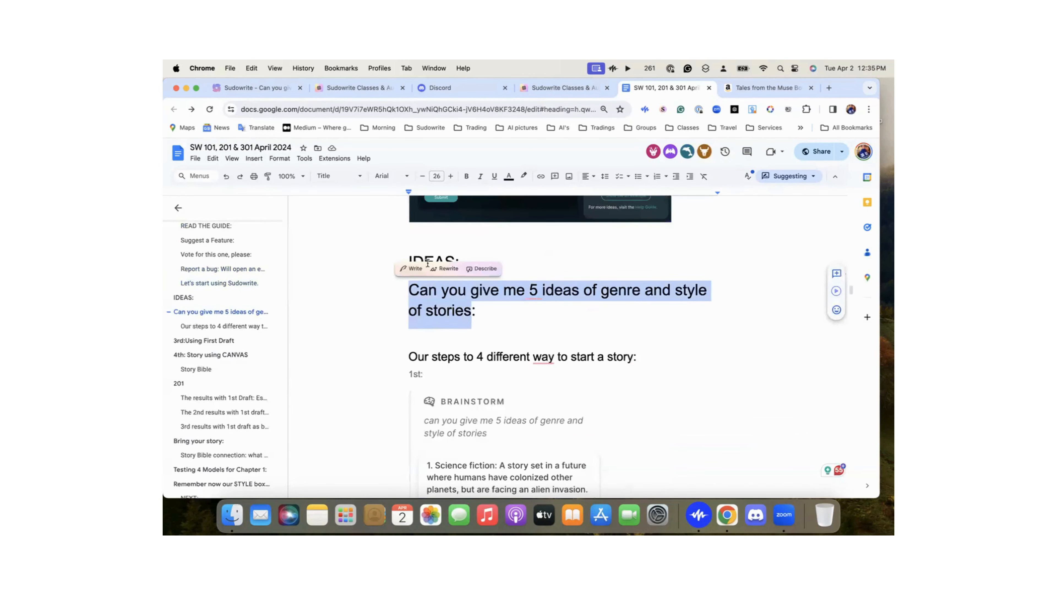
left_click(276, 88)
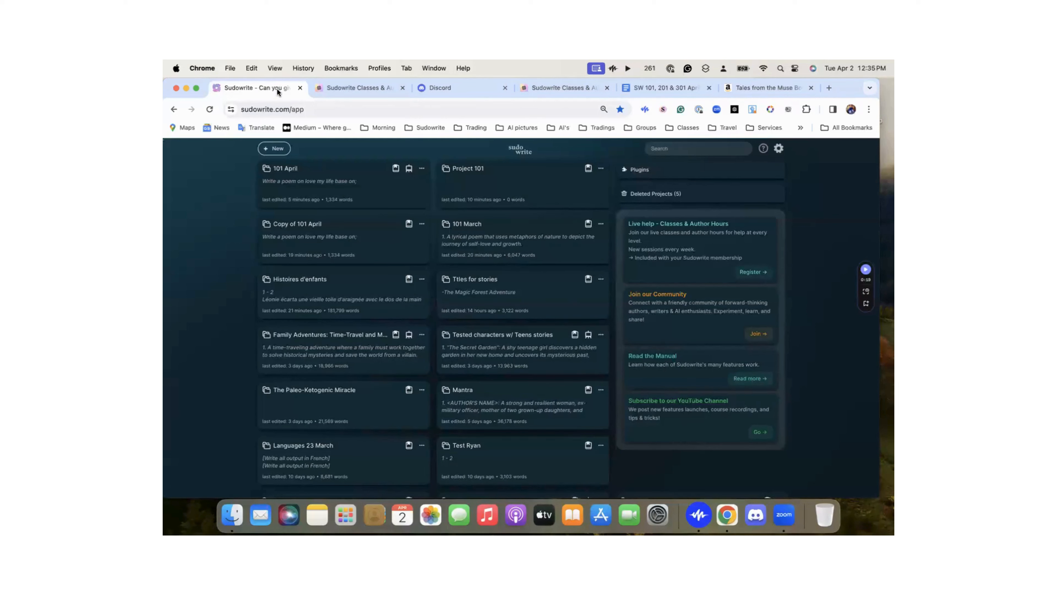
left_click(309, 185)
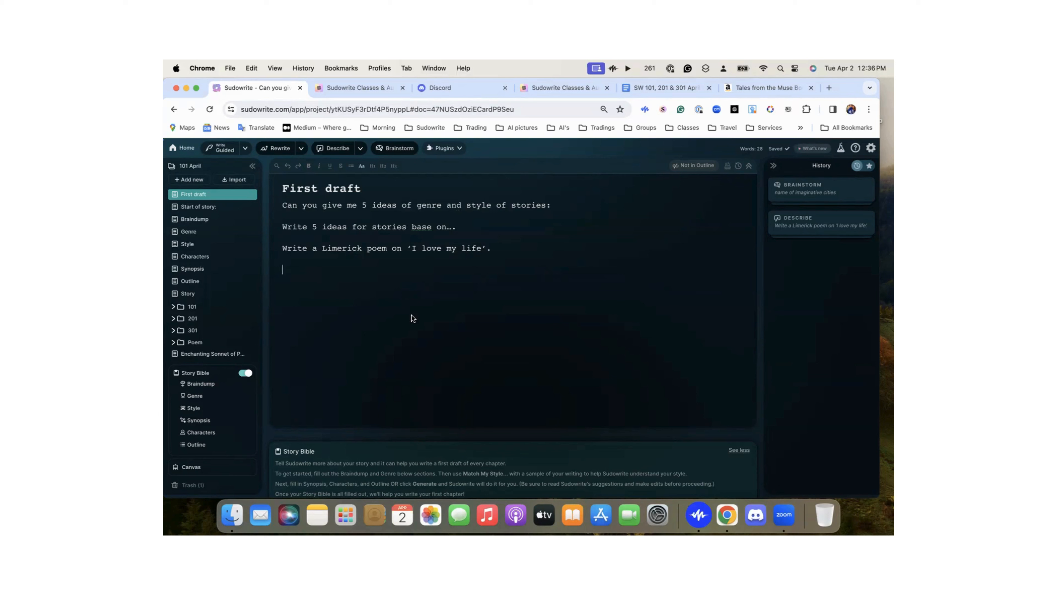
Look through the project's list of available plugins down to Poem and Visualize, and close it without choosing one
left_click(459, 150)
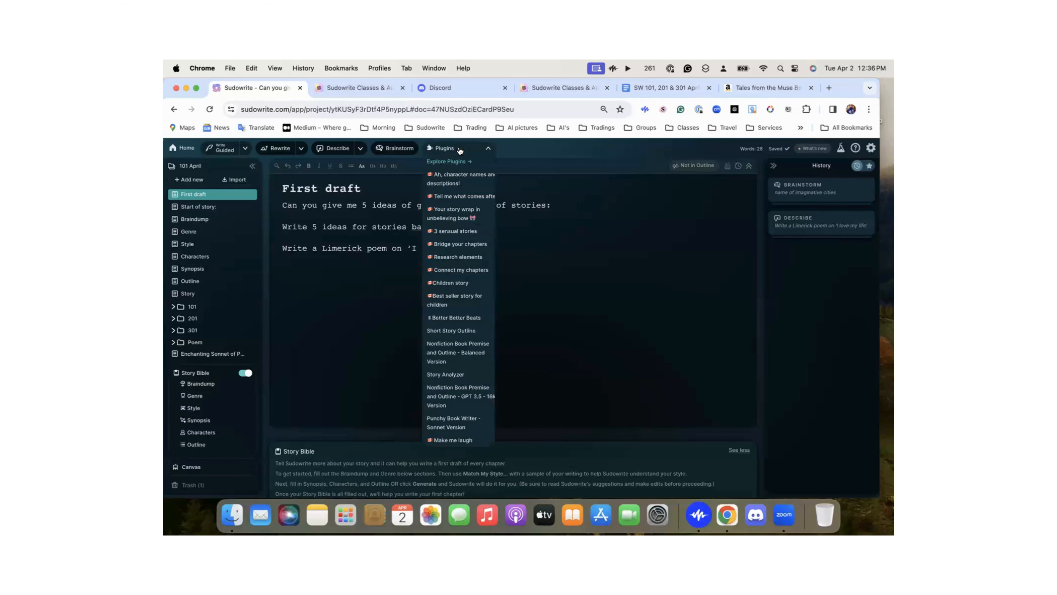
scroll(460, 271, "down", 5)
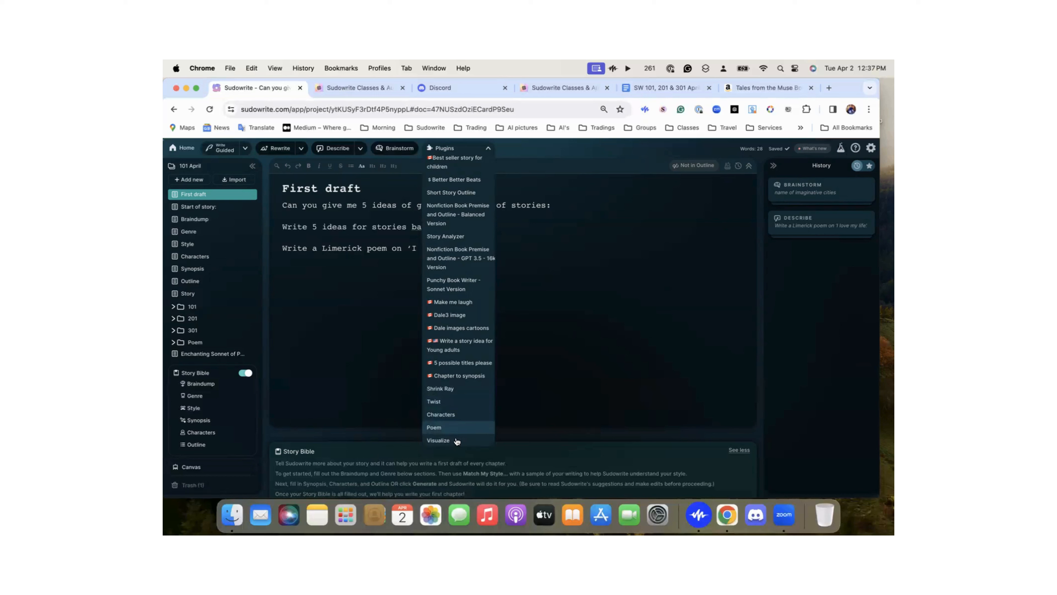
left_click(557, 369)
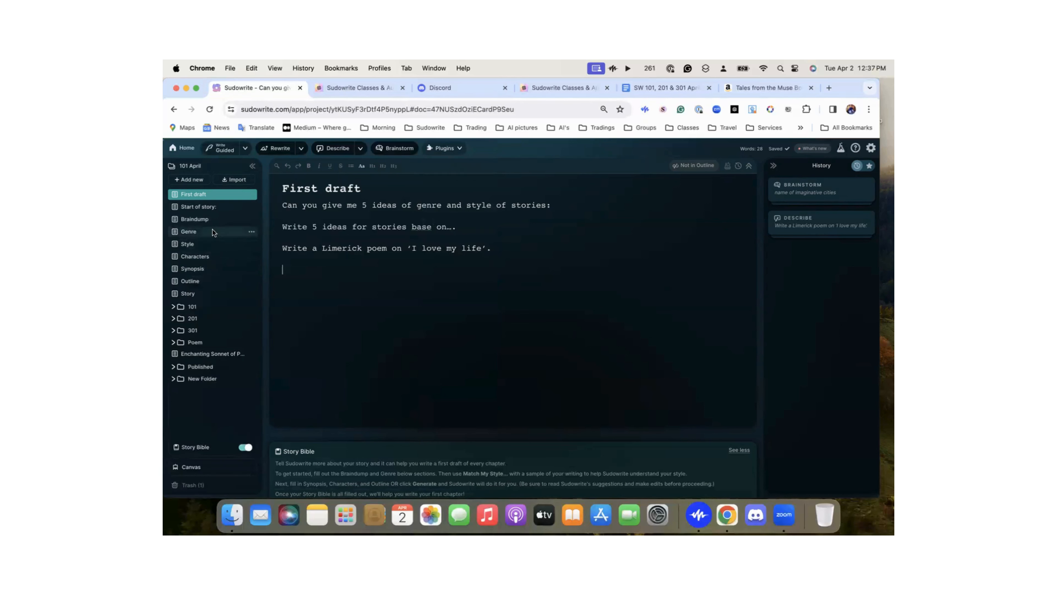
left_click(458, 149)
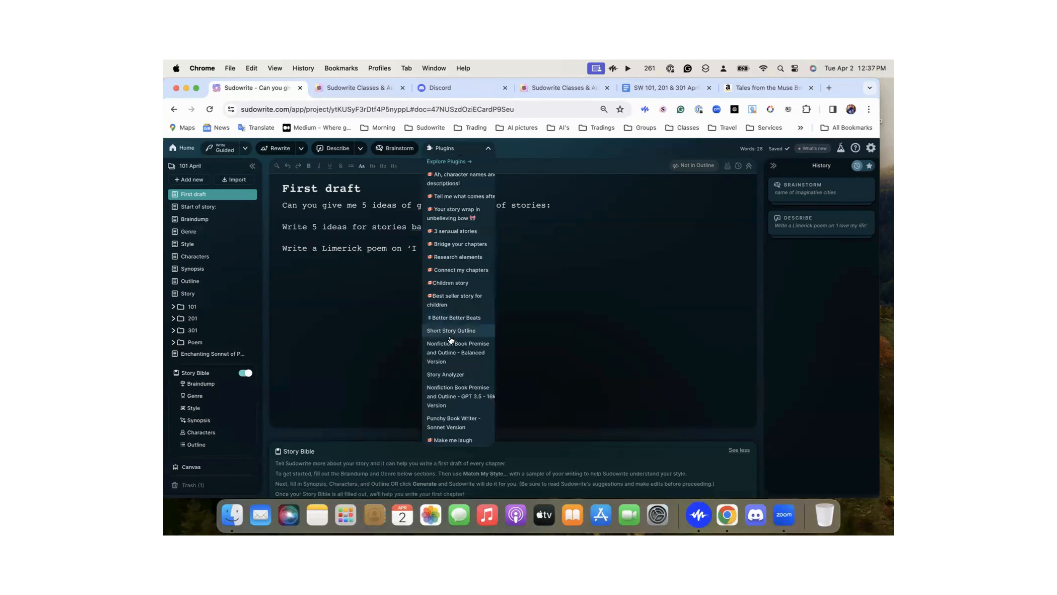
scroll(457, 308, "down", 5)
left_click(332, 344)
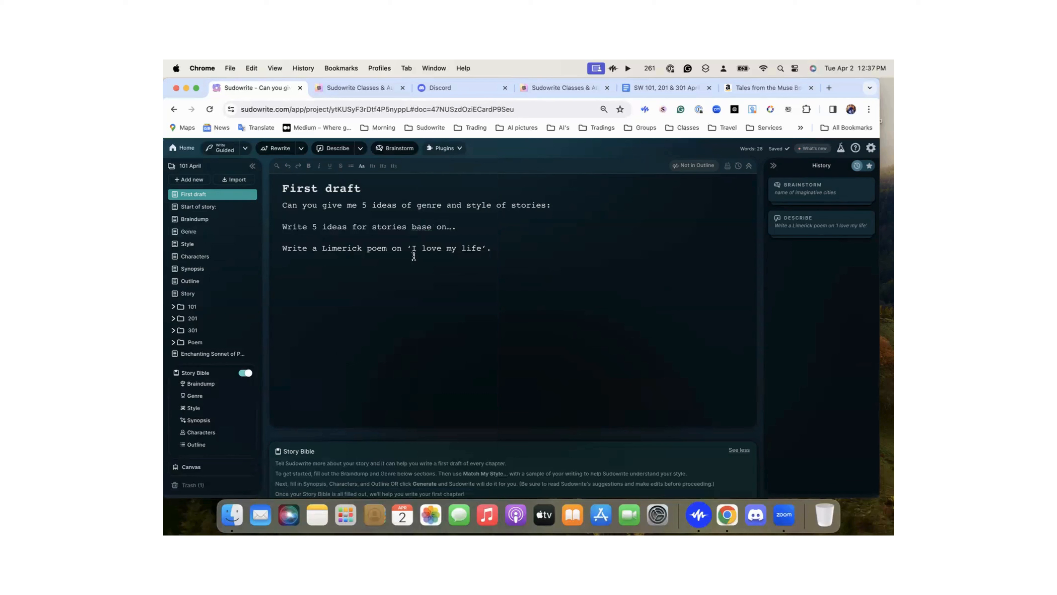
Add a blank document to the 101 April project and open the First Draft plugin in it
left_click(193, 180)
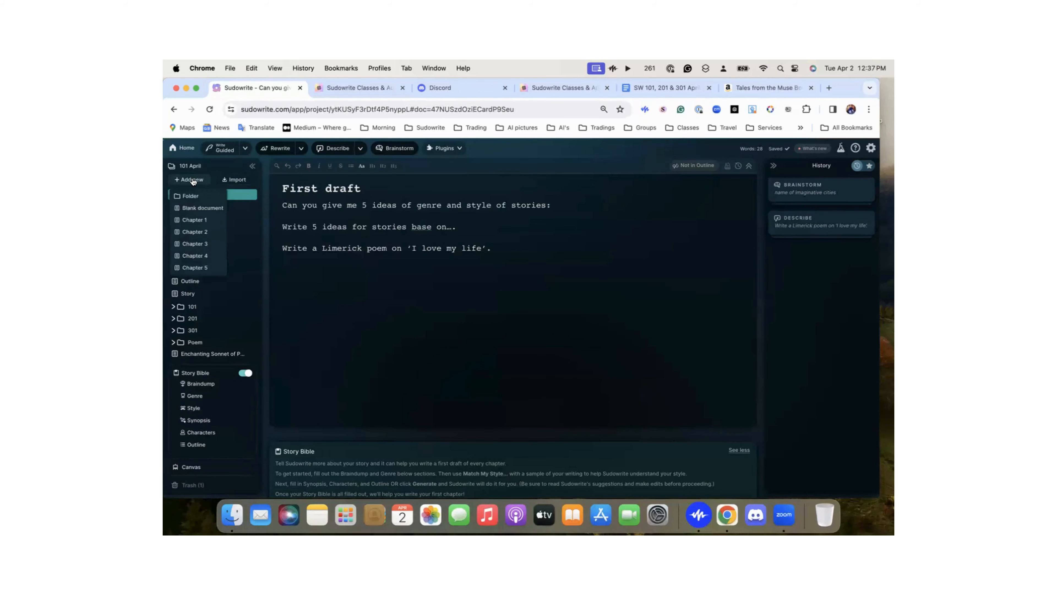
left_click(200, 209)
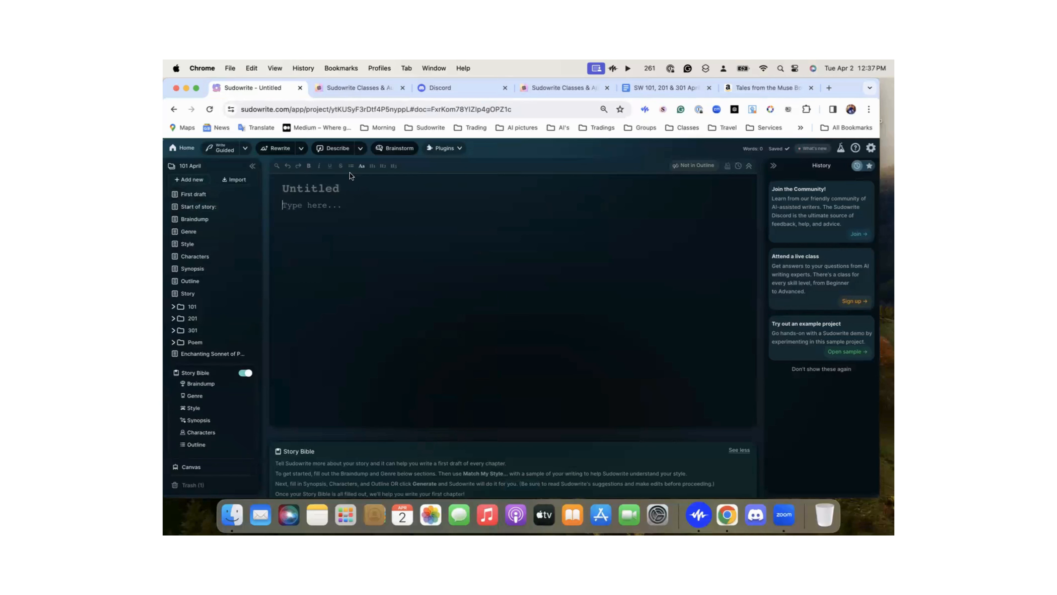
left_click(458, 150)
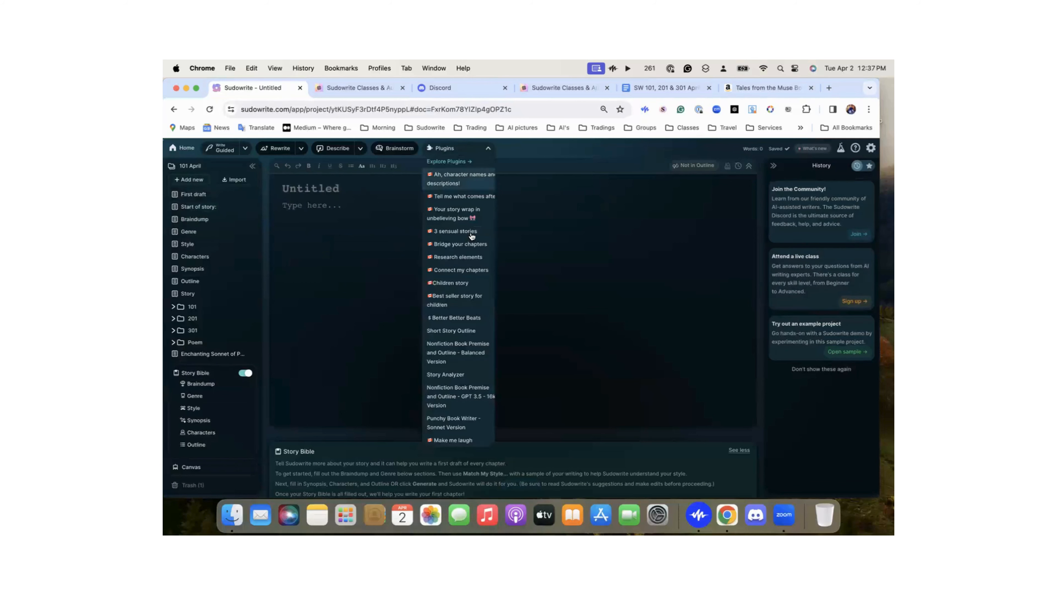
scroll(472, 236, "down", 5)
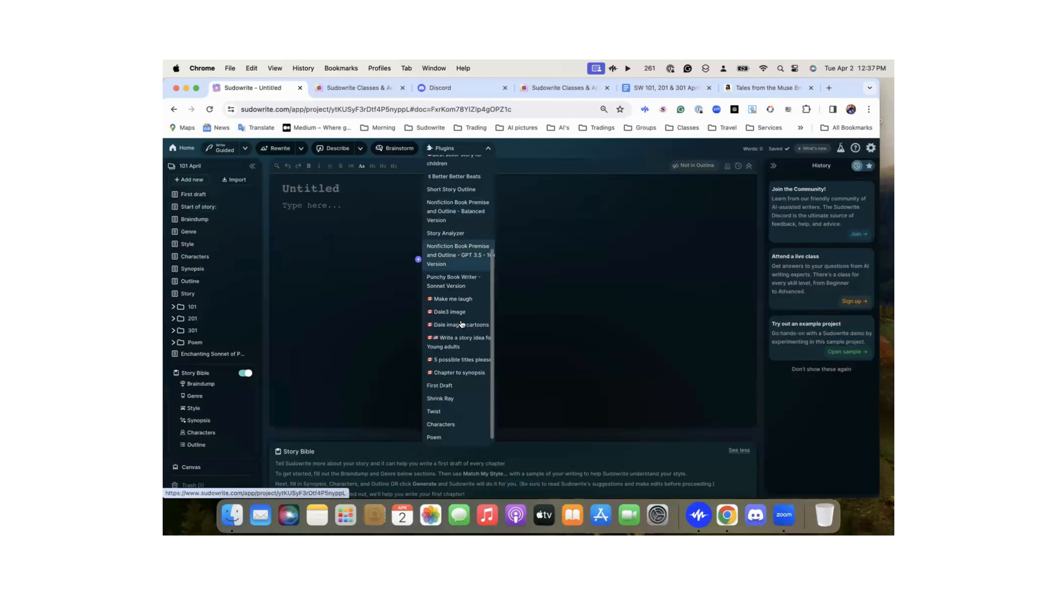
scroll(461, 324, "down", 1)
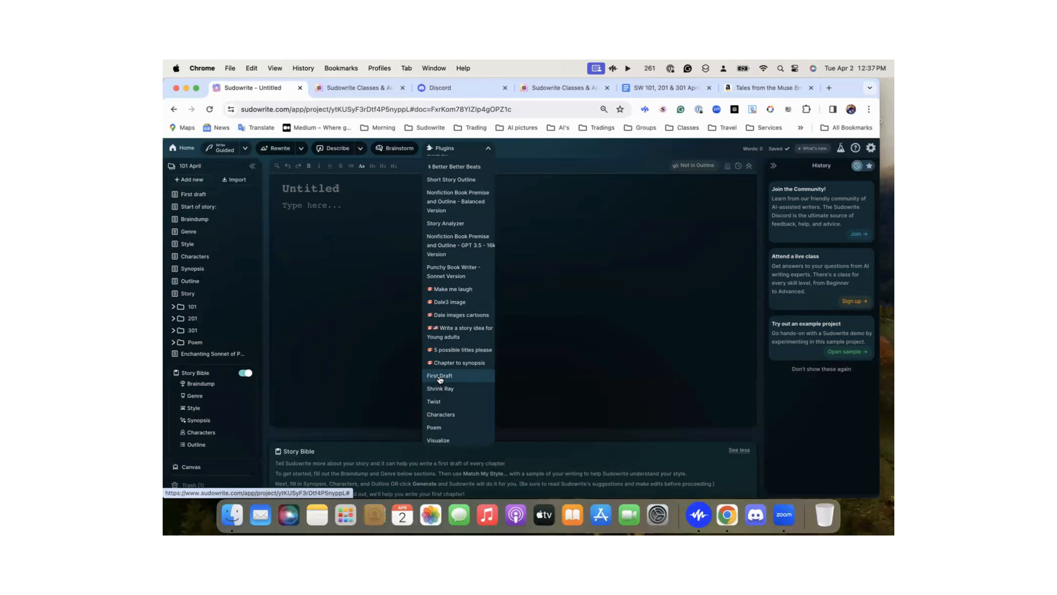
left_click(440, 376)
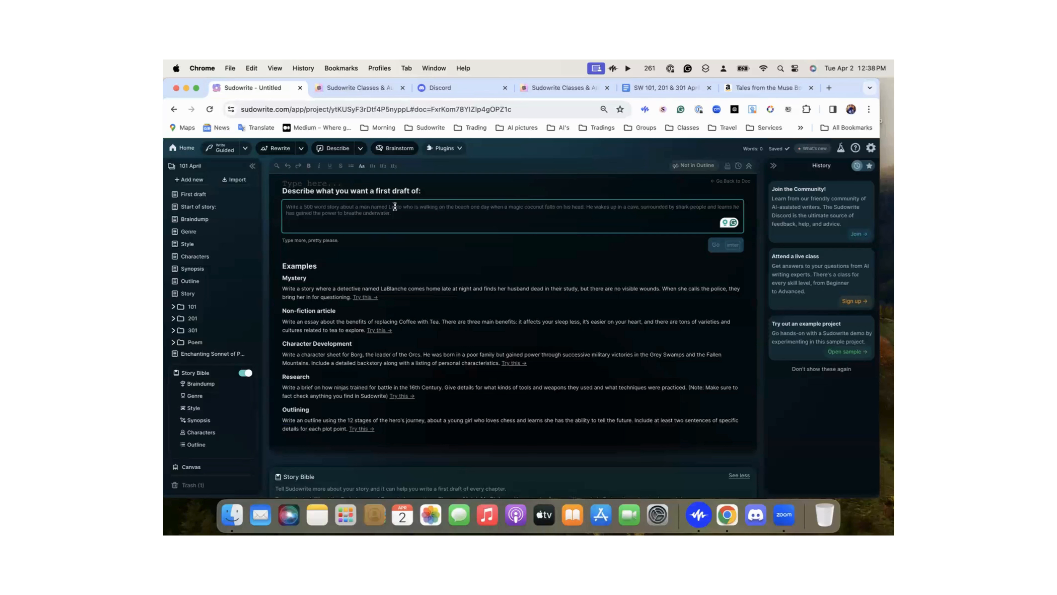
Generate a first draft from the copied prompt, completed as "Can you give me 5 ideas of genre and style of stories?"
mouse_move(278, 424)
key("super+v")
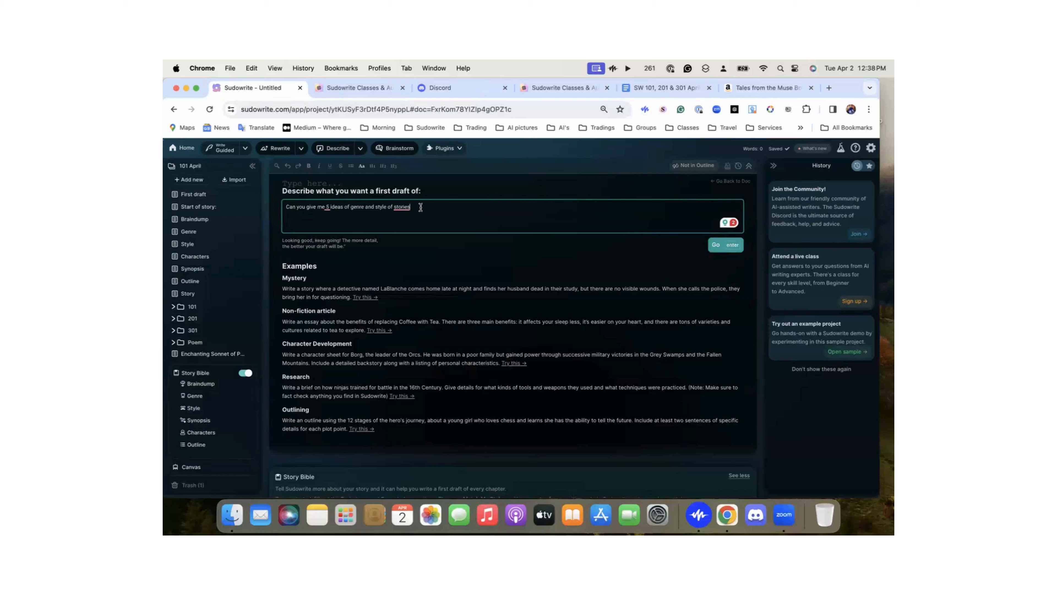
type("?")
left_click(733, 247)
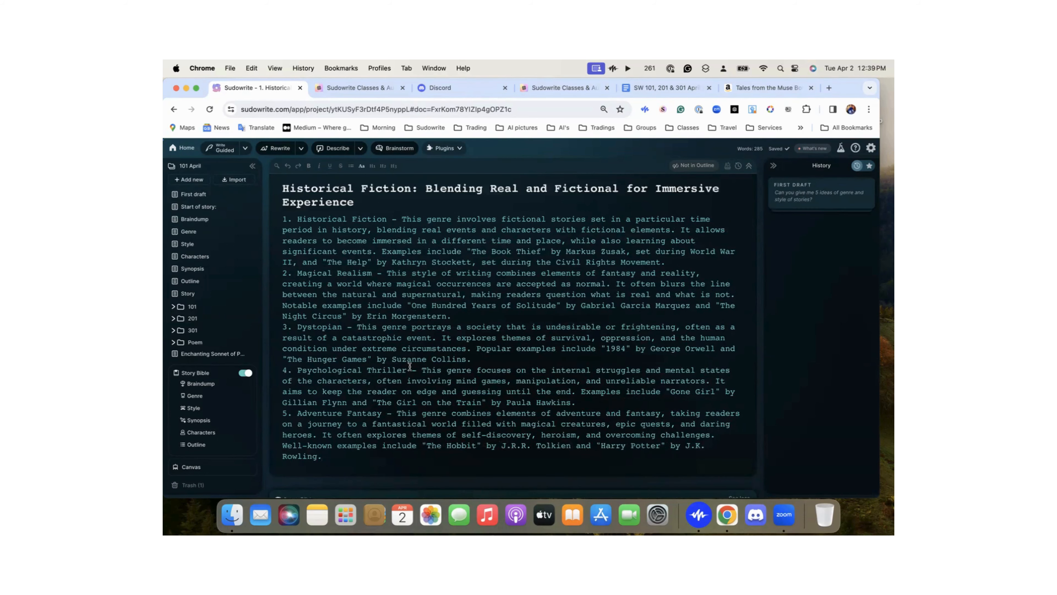
Read through the five generated genre ideas, briefly highlighting the "The Hobbit" example under Adventure Fantasy
scroll(409, 366, "down", 2)
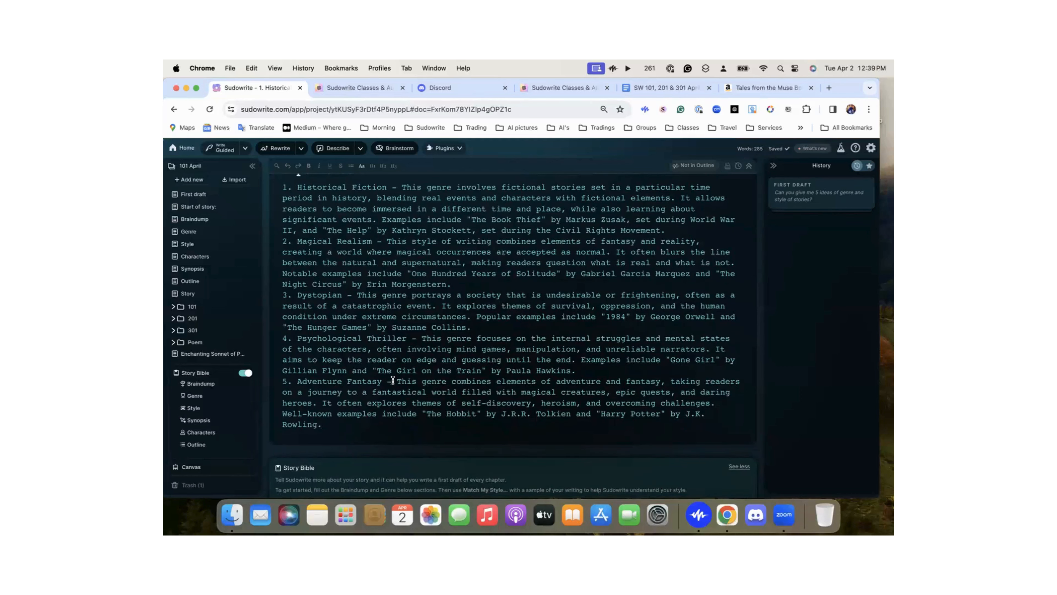
scroll(393, 380, "up", 2)
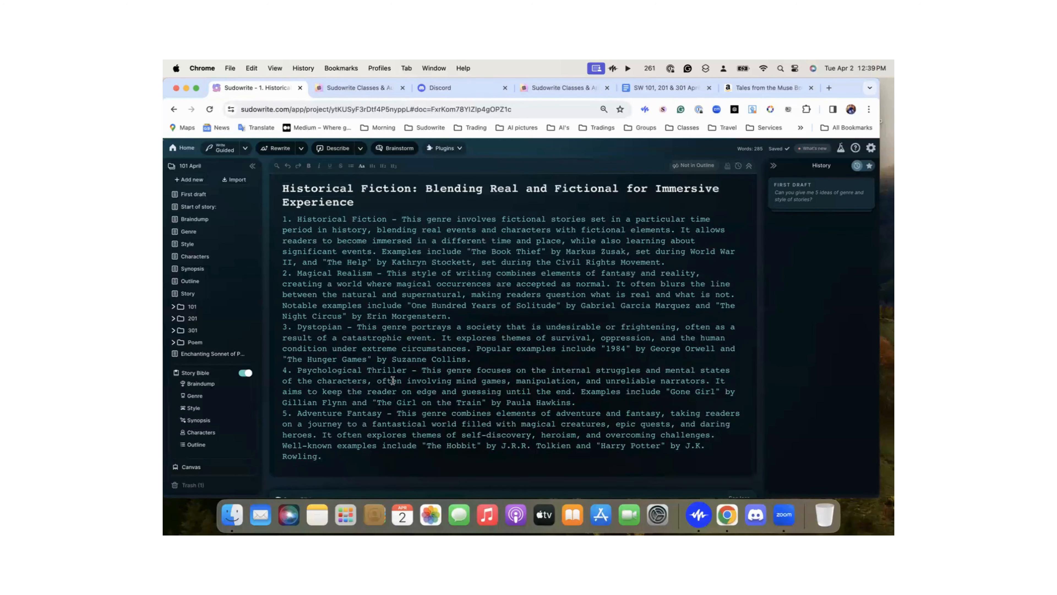
scroll(392, 380, "down", 4)
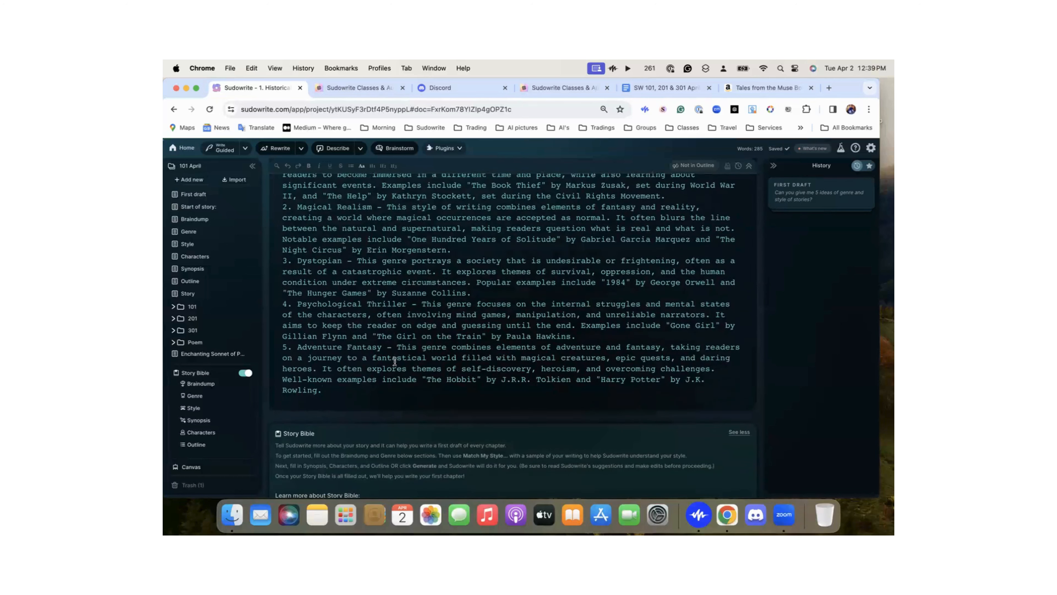
left_click(554, 380)
left_click_drag(428, 380, 579, 376)
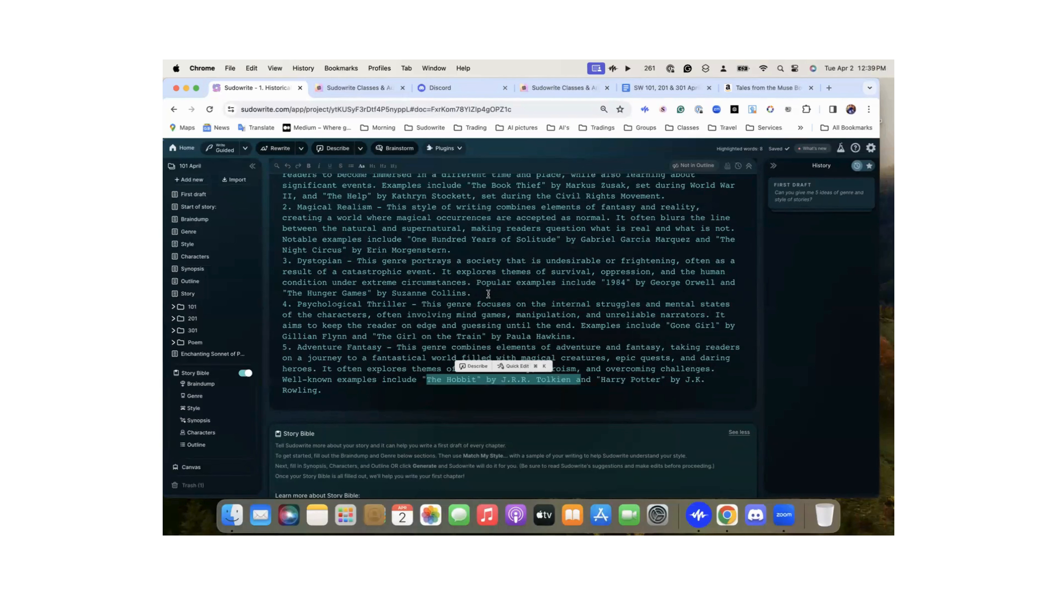
left_click(489, 283)
scroll(489, 284, "up", 3)
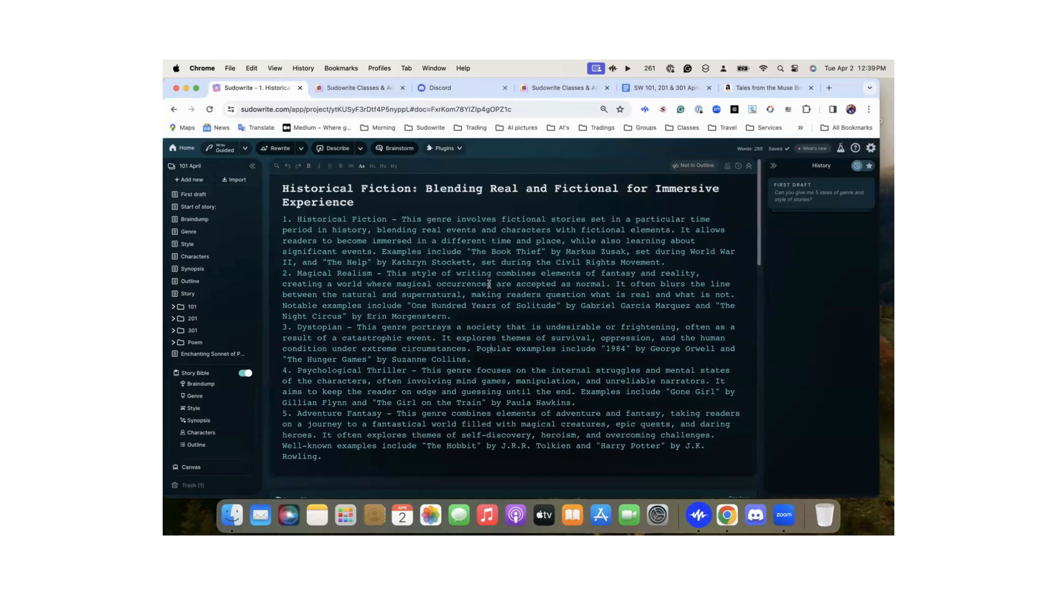
mouse_move(197, 340)
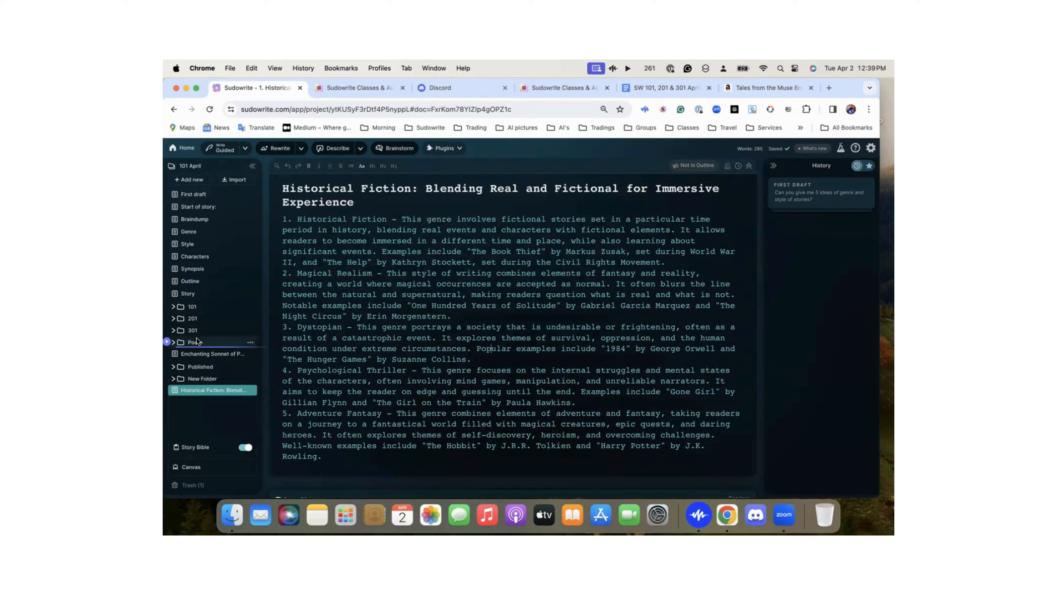
Copy the phrase "Write 5 ideas for stories base on" from the First draft document and reopen the Historical Fiction document
left_click(191, 195)
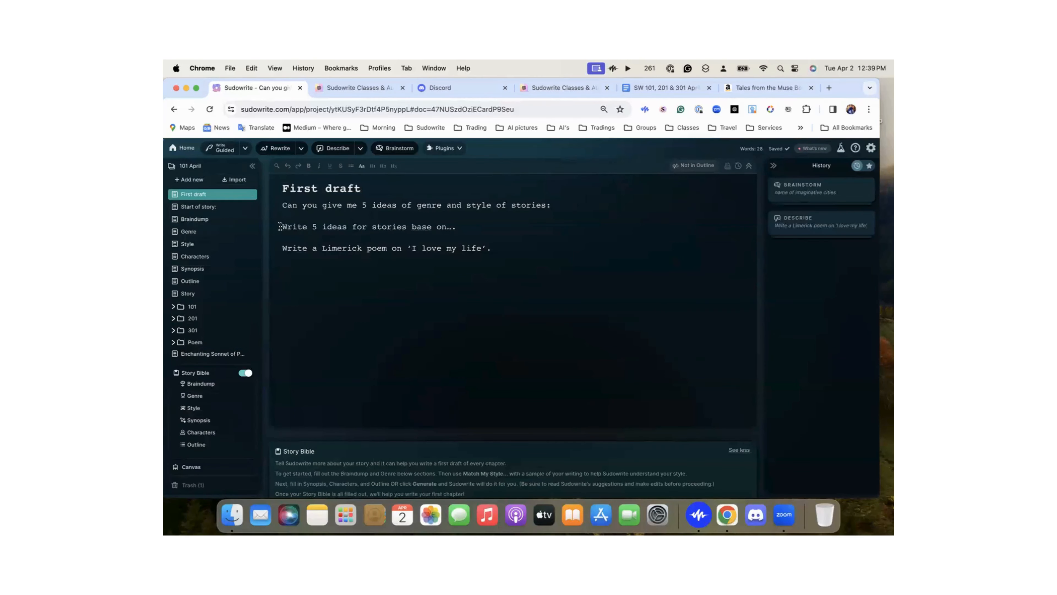
left_click_drag(282, 226, 444, 226)
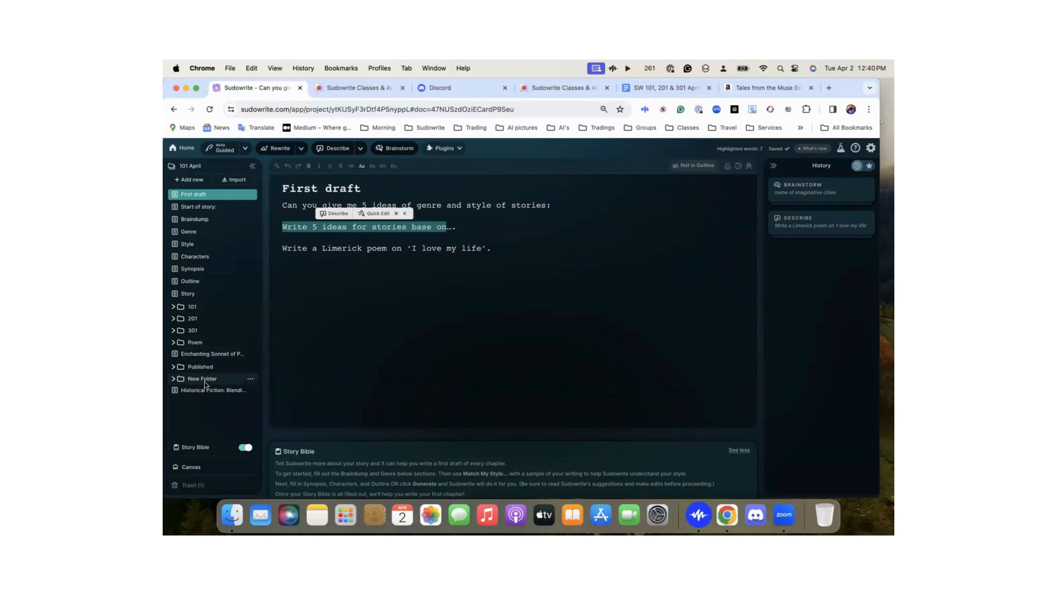
left_click(206, 390)
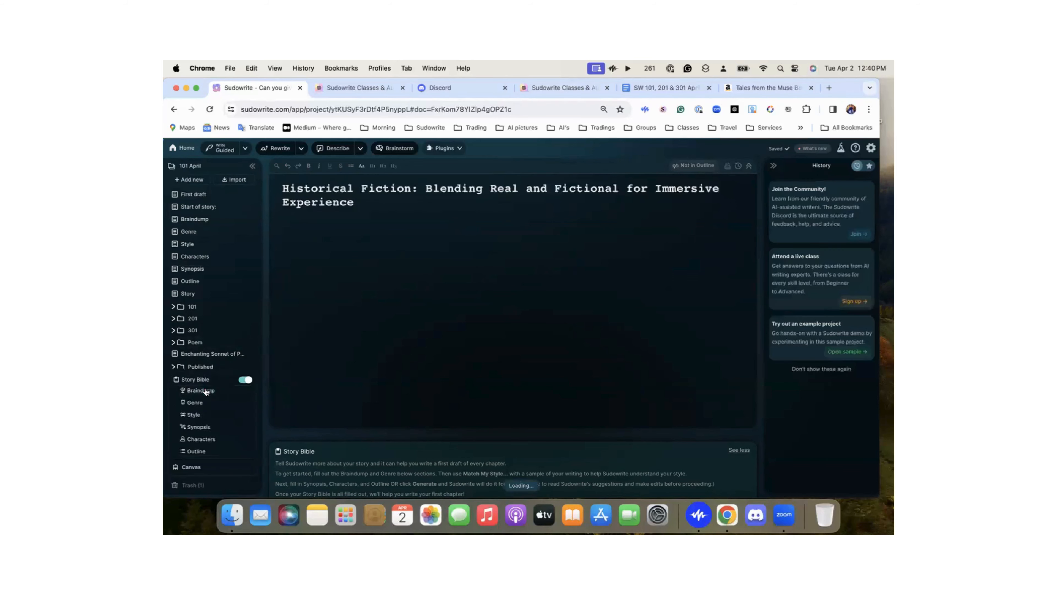
Set item 5 apart with blank lines, insert "Write 5 ideas for stories base on:" before "Adventure Fantasy", and copy the resulting prompt
scroll(380, 361, "down", 3)
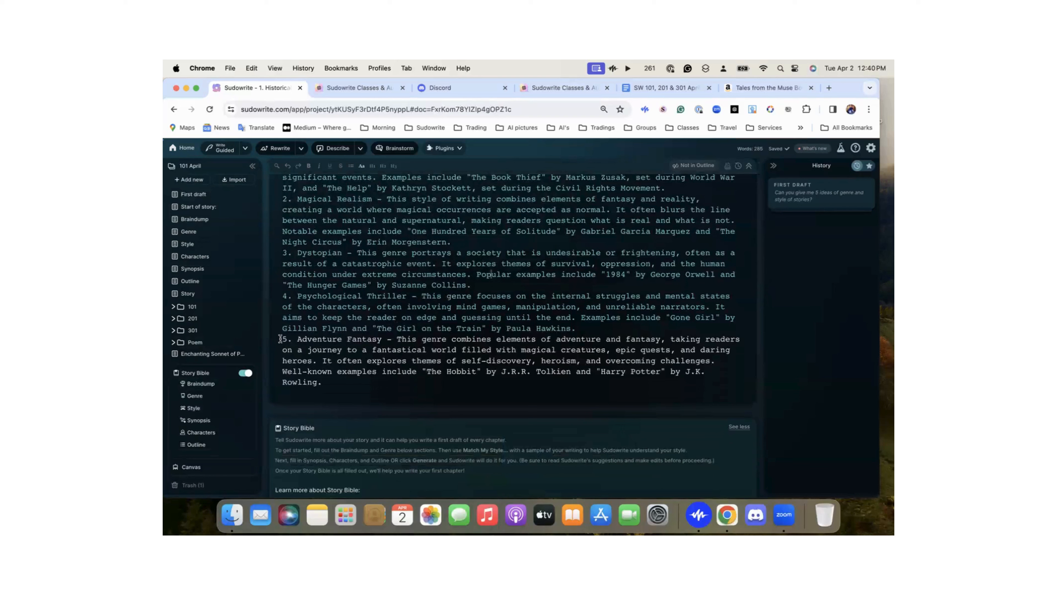
key("Return")
key("Return")
key("Return")
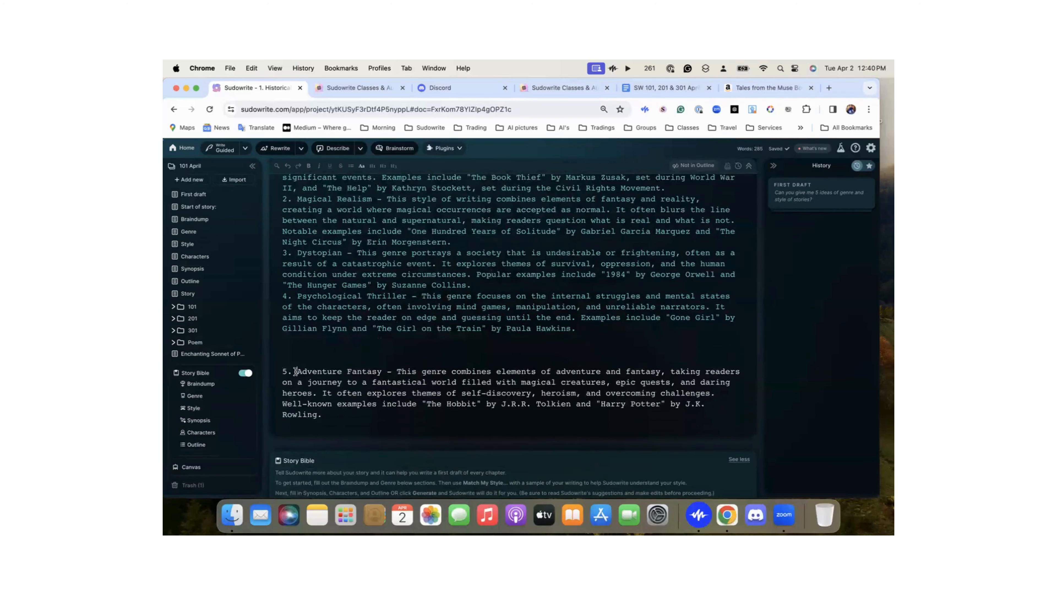
type("Write 5 ideas for stories base on")
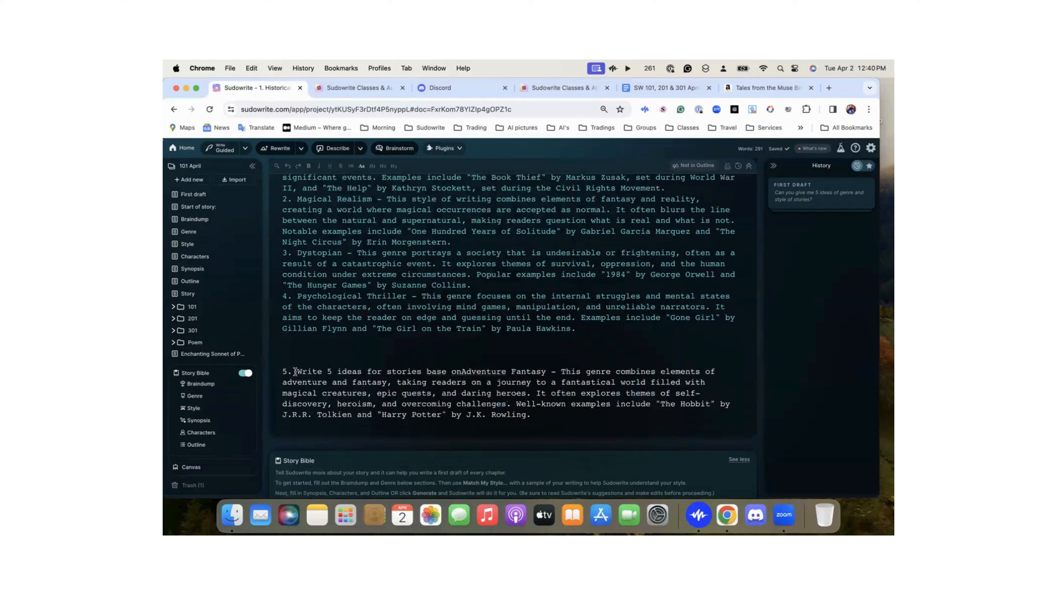
type(":")
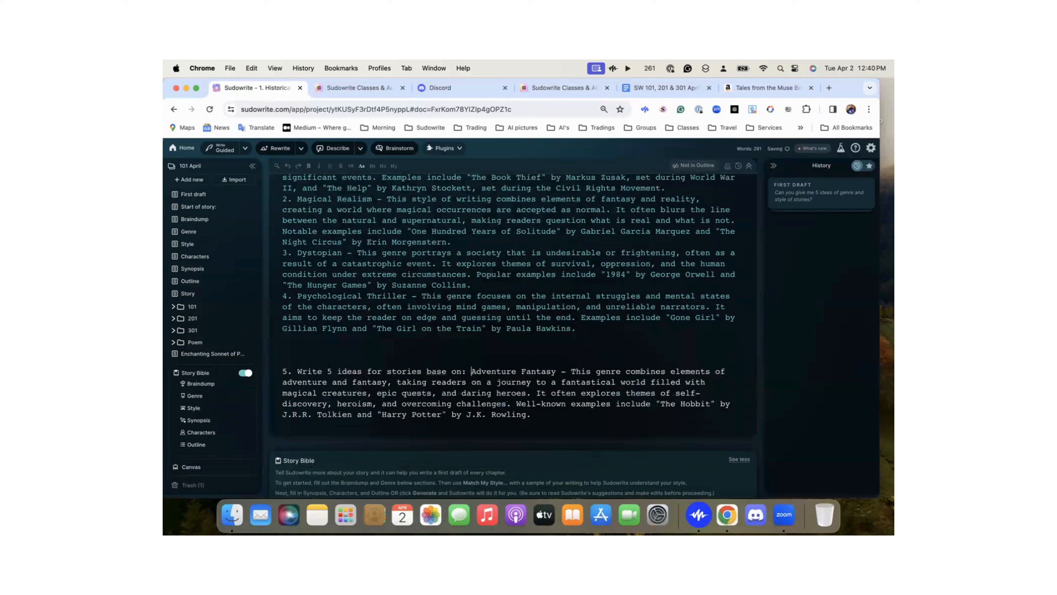
left_click_drag(533, 415, 297, 372)
key("super+c")
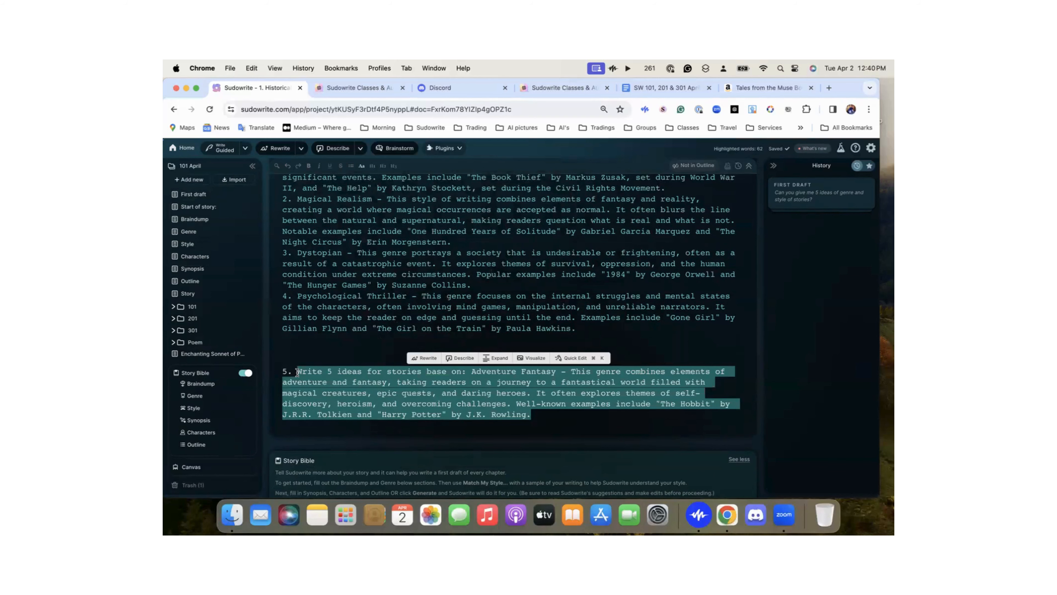
Add another blank document to the project for the Adventure Fantasy story ideas and open the First Draft plugin there
scroll(359, 273, "up", 3)
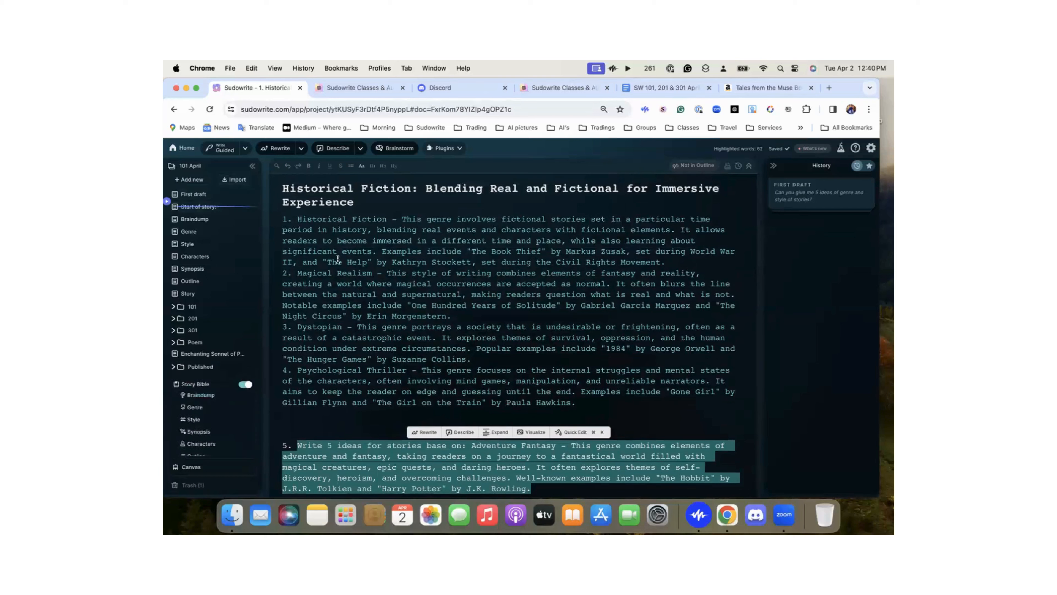
scroll(340, 263, "down", 1)
scroll(340, 263, "down", 3)
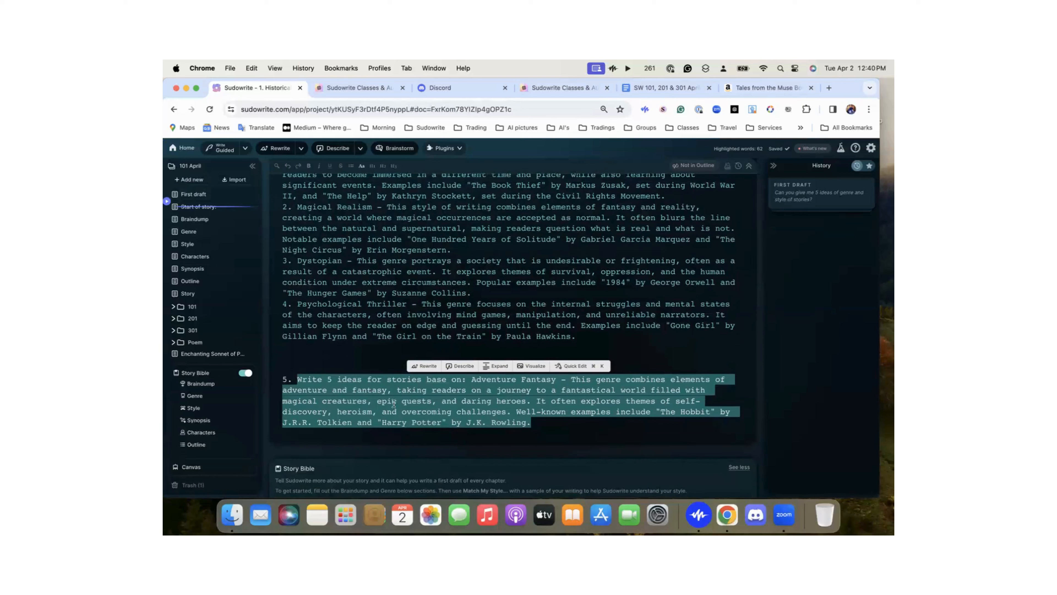
left_click(192, 180)
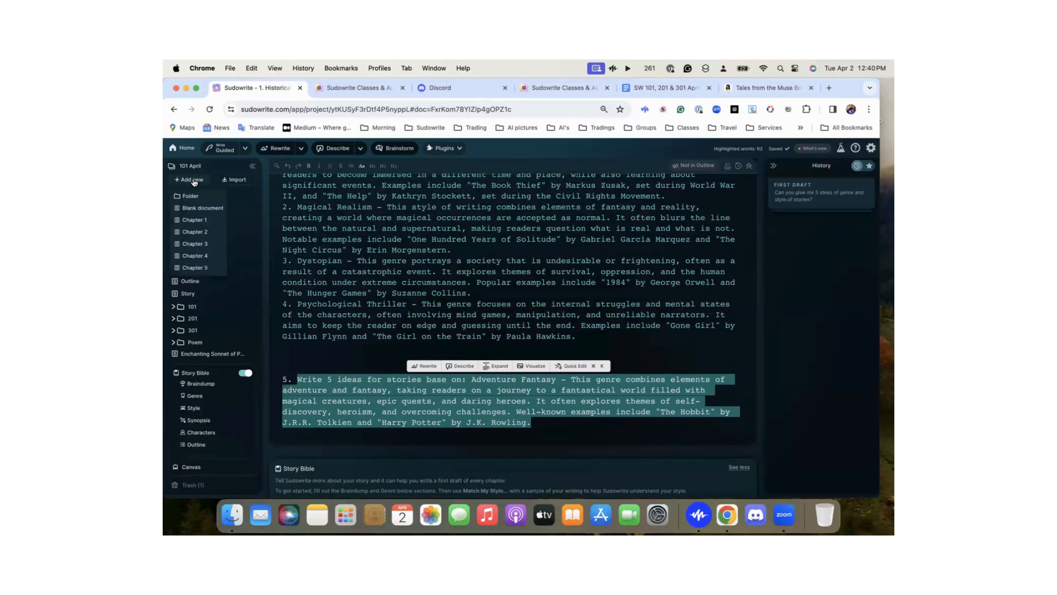
left_click(197, 208)
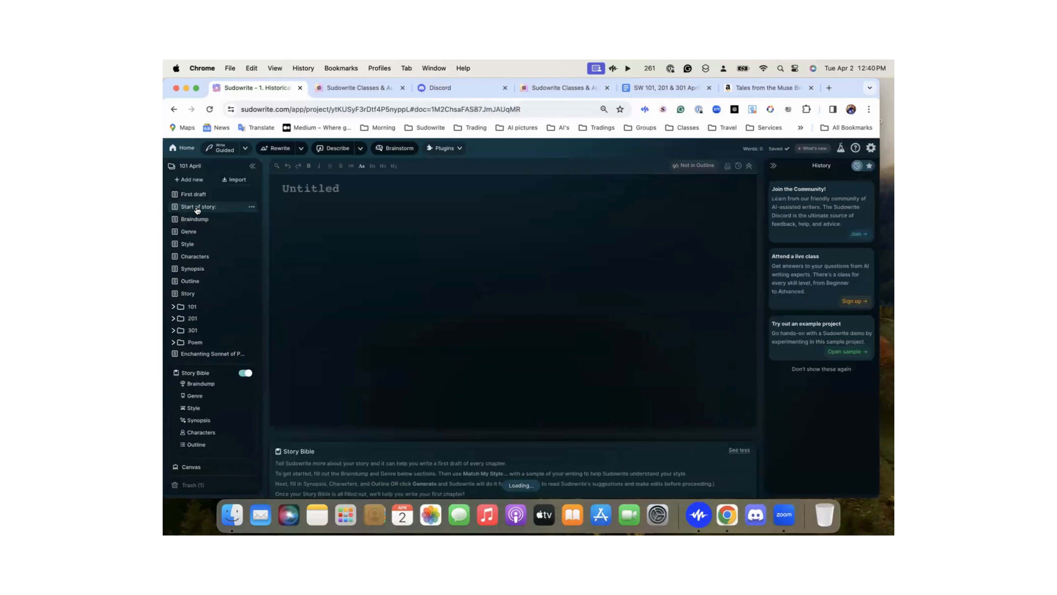
left_click(458, 155)
scroll(454, 283, "down", 5)
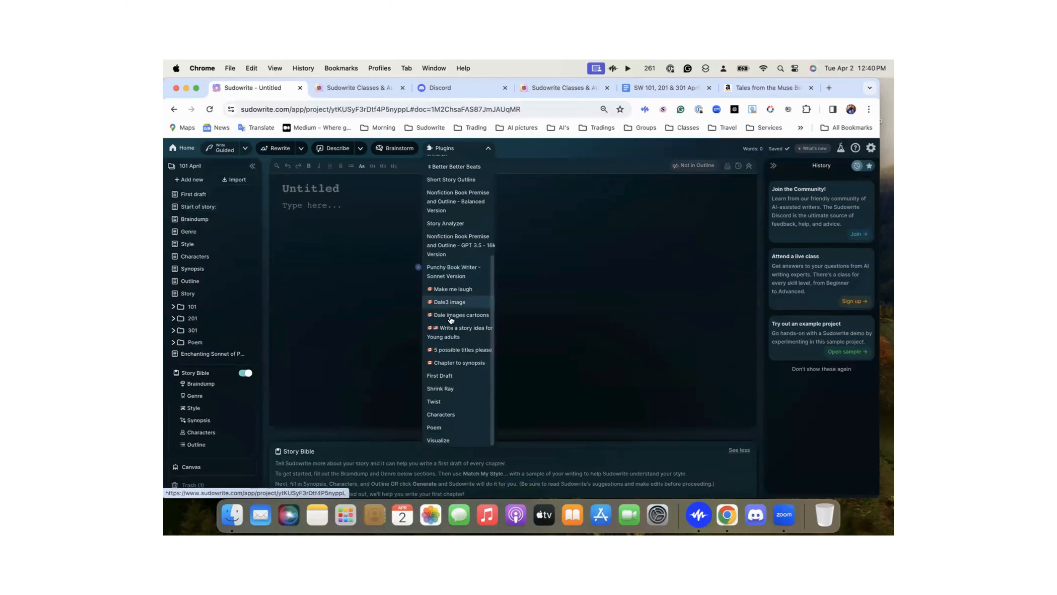
left_click(444, 375)
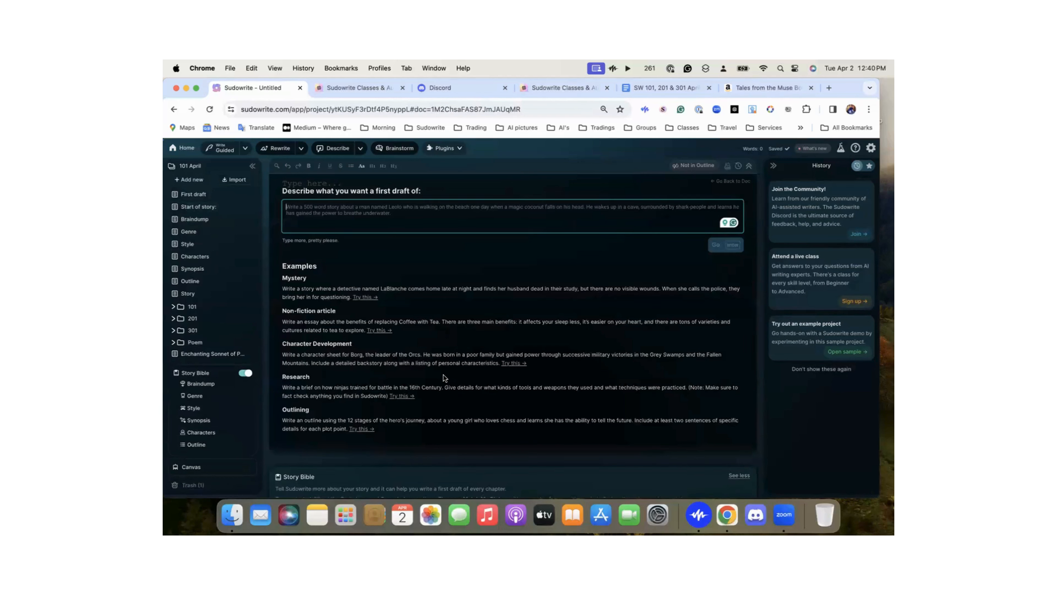
Generate a first draft from the copied Adventure Fantasy prompt, with its closing "Well-known examples" sentence removed
key("super+v")
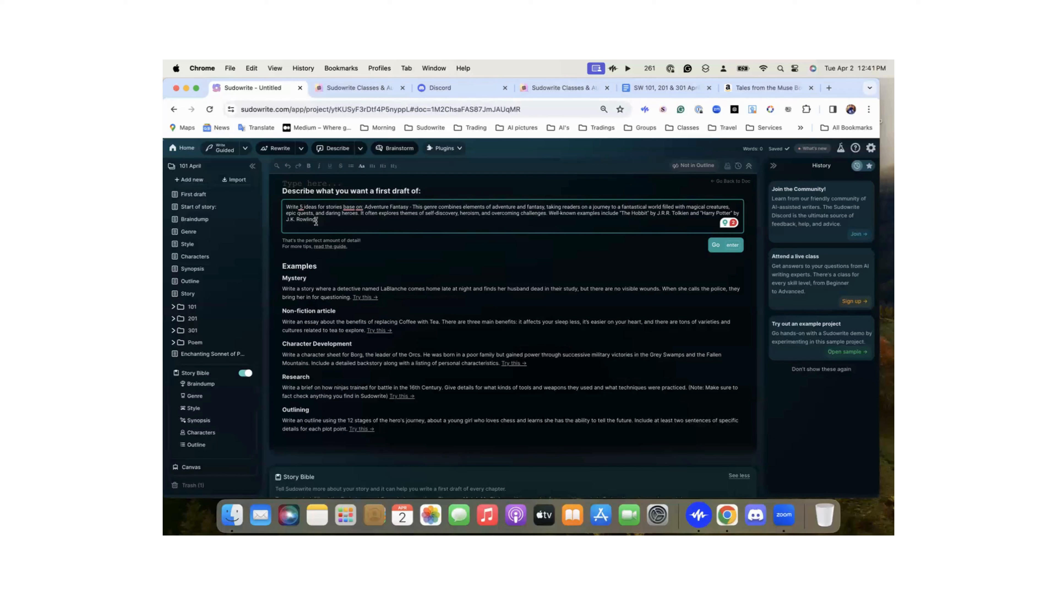
left_click(549, 213, "shift")
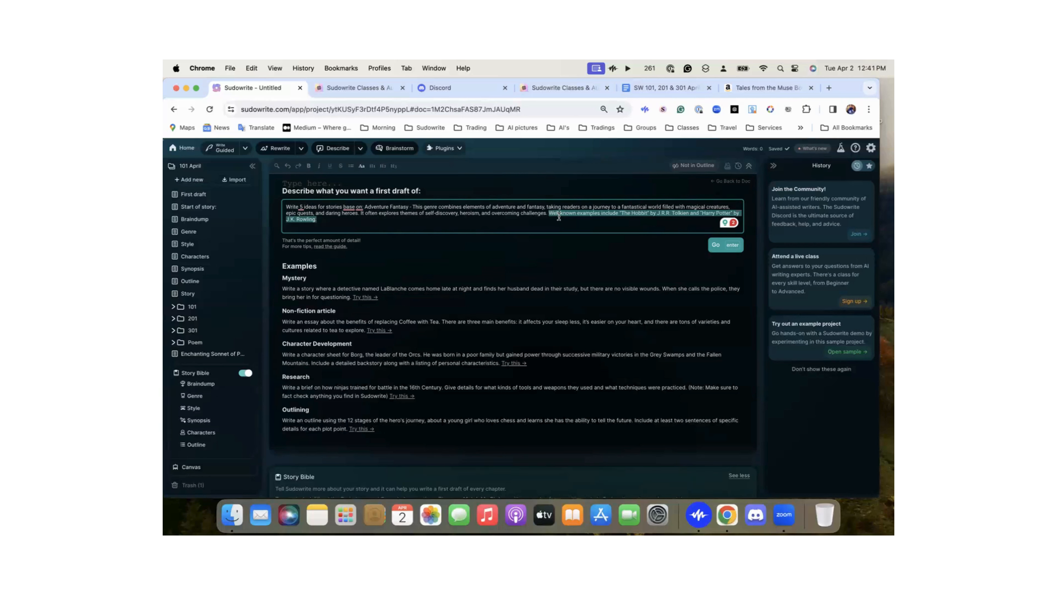
key("BackSpace")
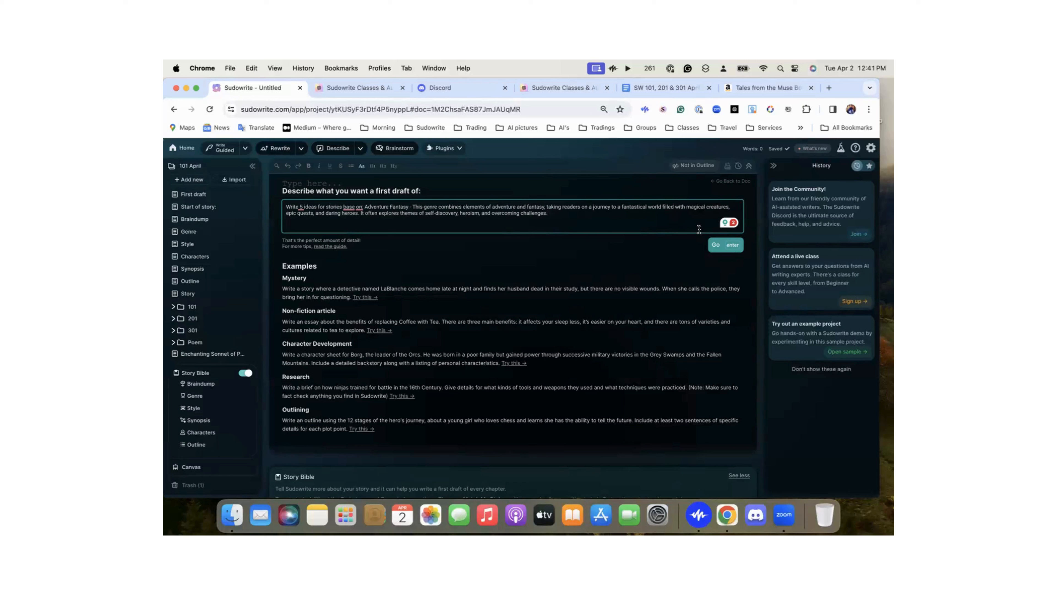
left_click(732, 249)
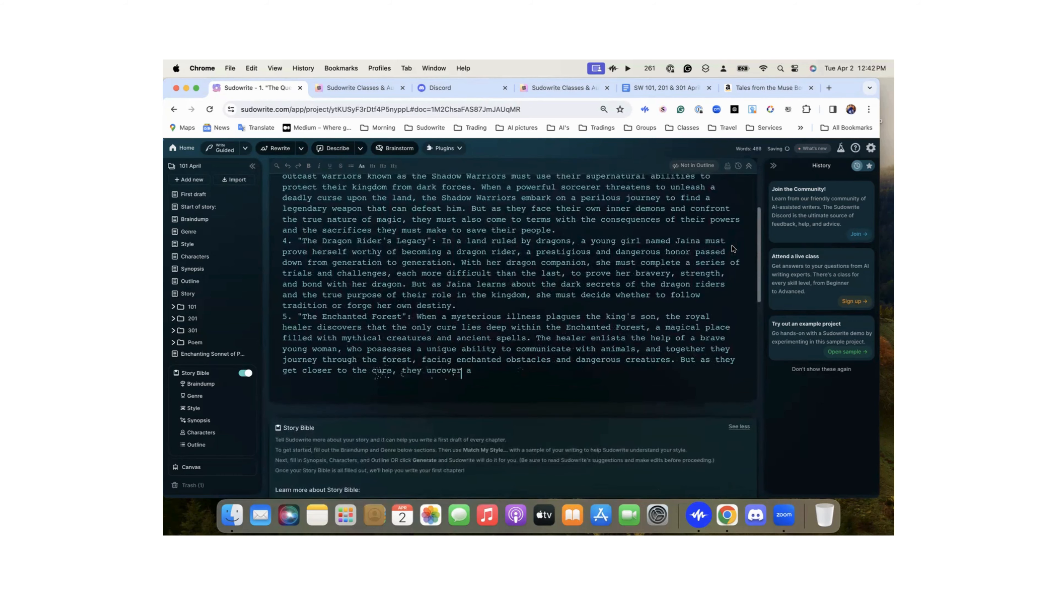
scroll(732, 246, "up", 3)
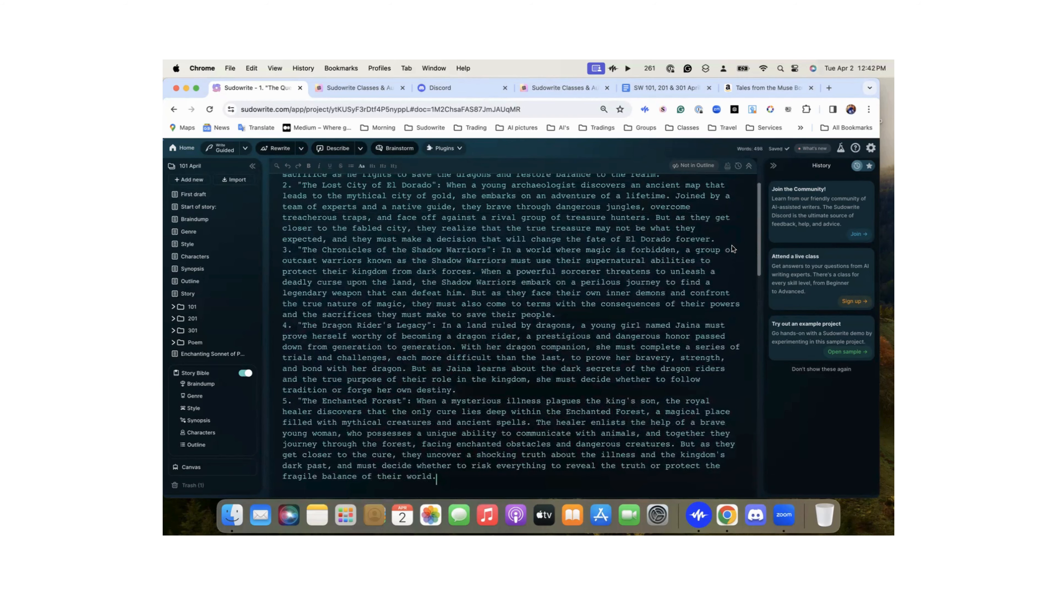
scroll(622, 211, "up", 2)
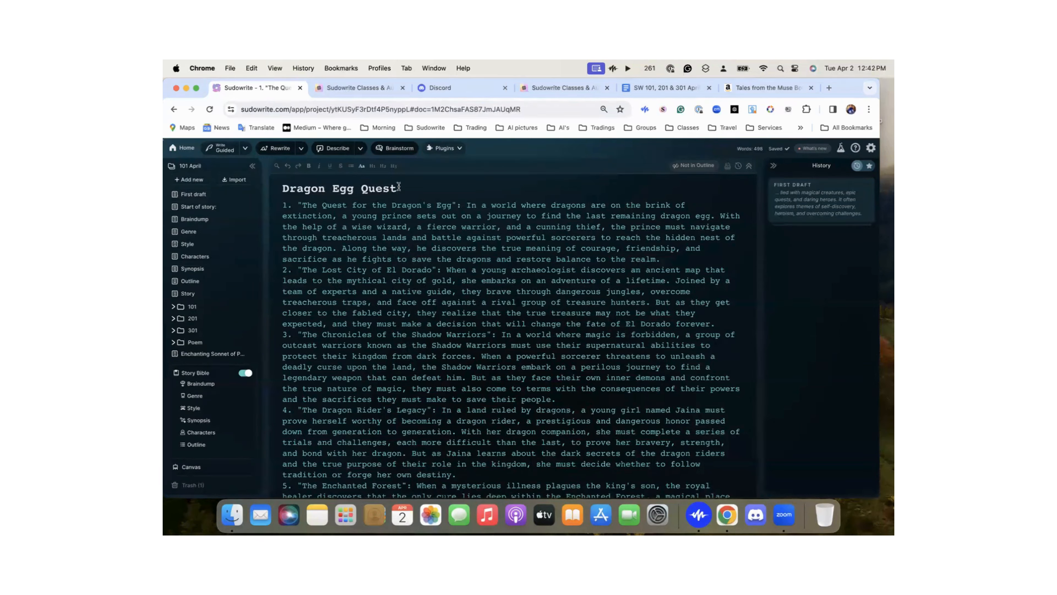
Replace the document title "Dragon Egg Quest" with "5 stories idea"
left_click_drag(397, 186, 283, 190)
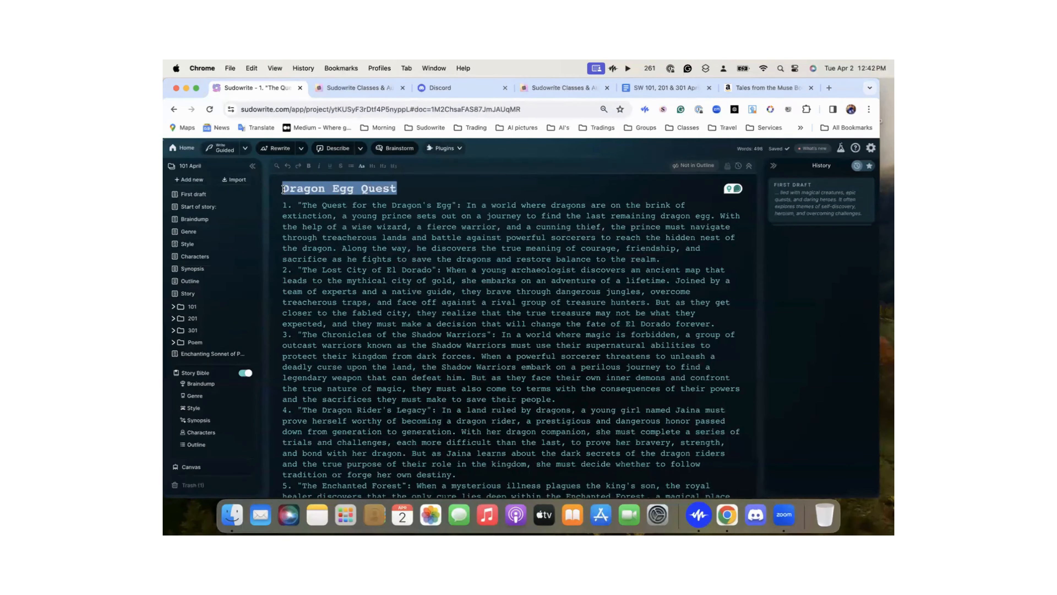
type("5 stor")
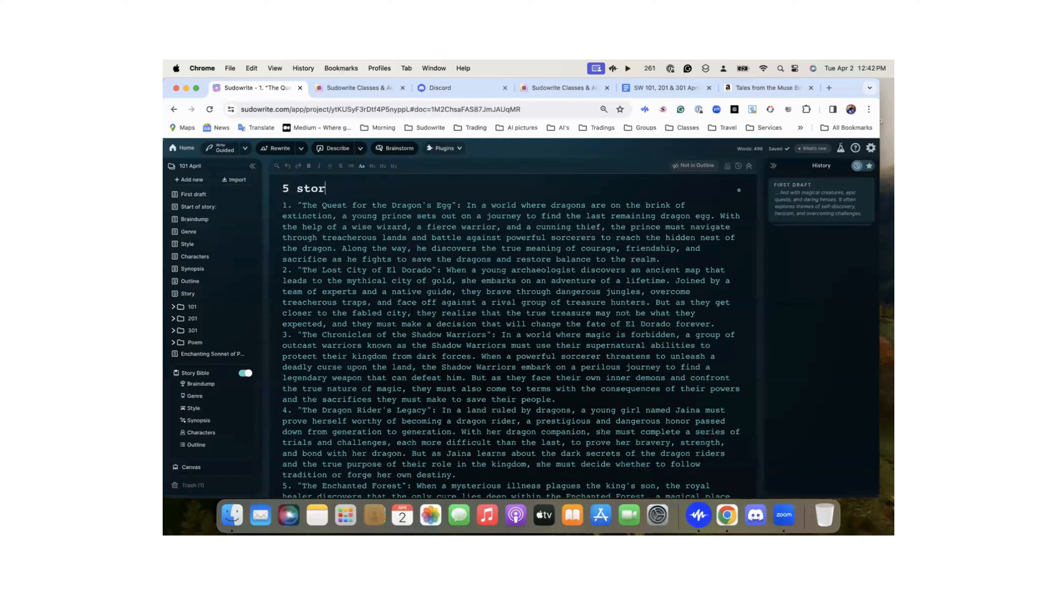
type("ies idea")
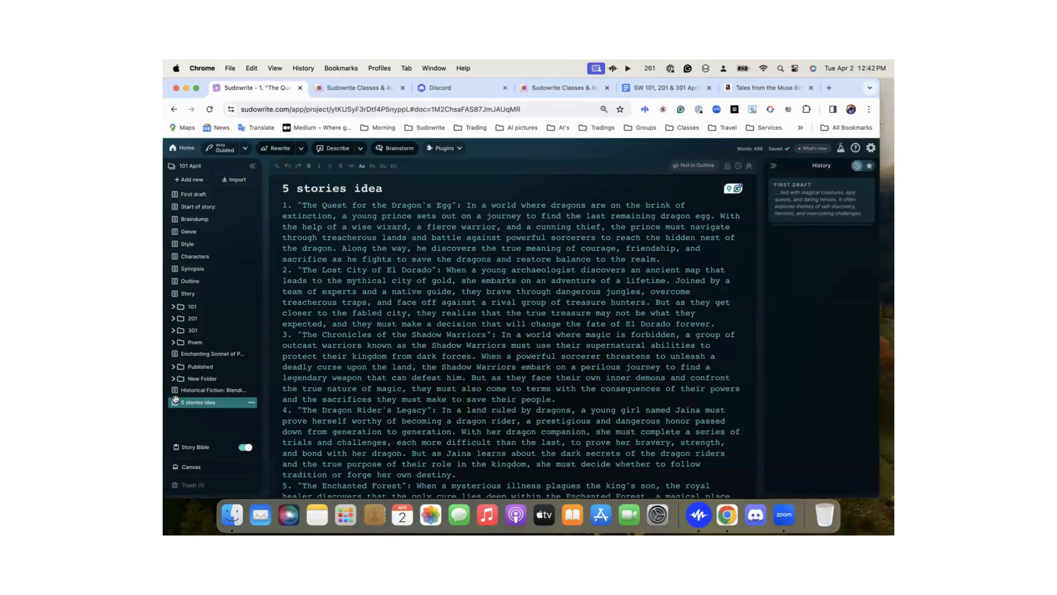
Move the Historical Fiction and 5 stories idea documents, in that order, directly below First draft, and turn off Story Bible
left_click_drag(173, 390, 175, 196)
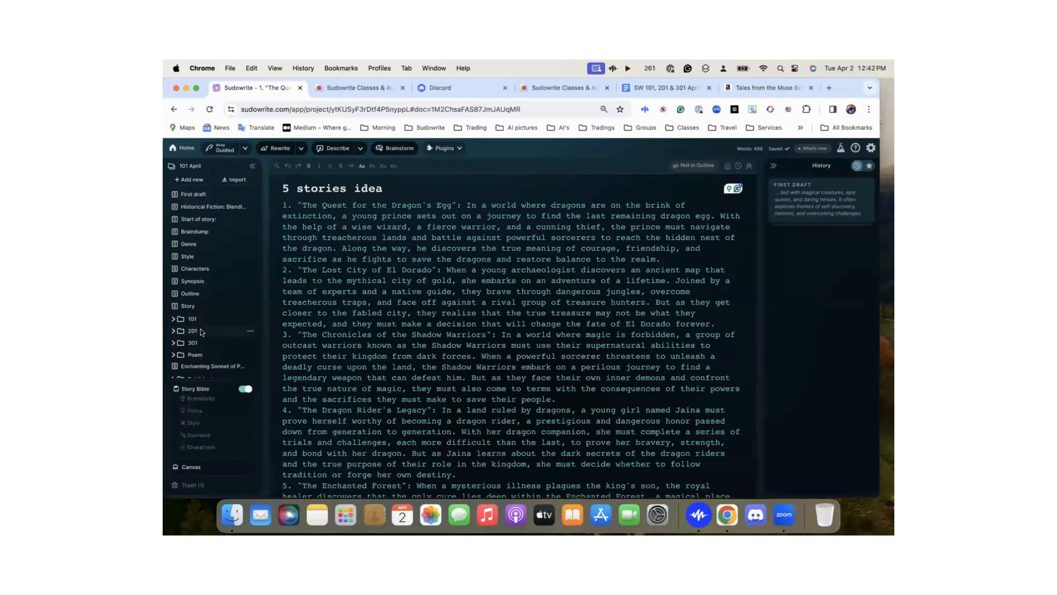
left_click_drag(183, 401, 246, 375)
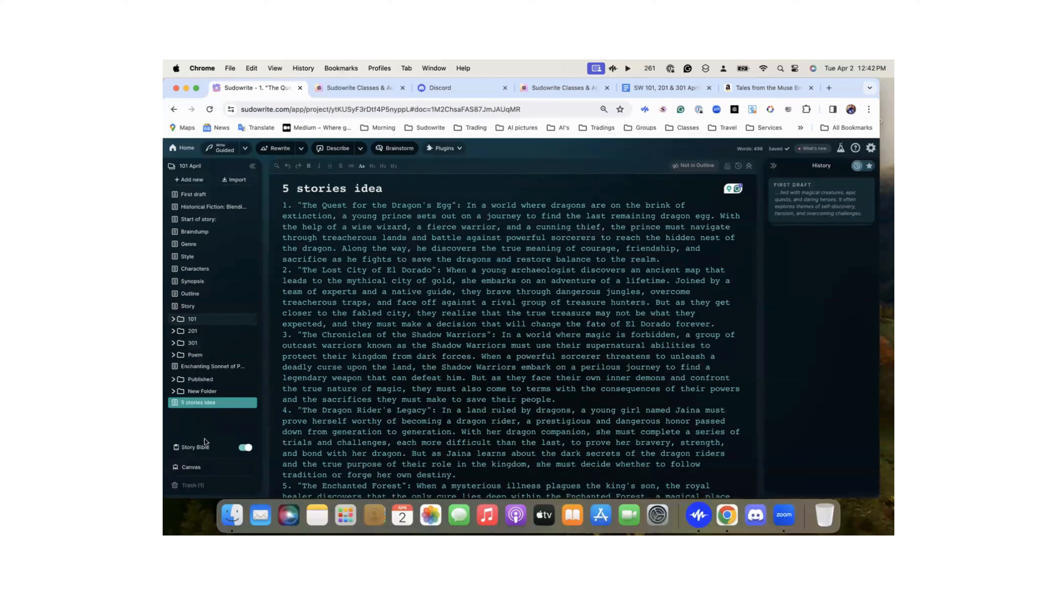
mouse_move(228, 421)
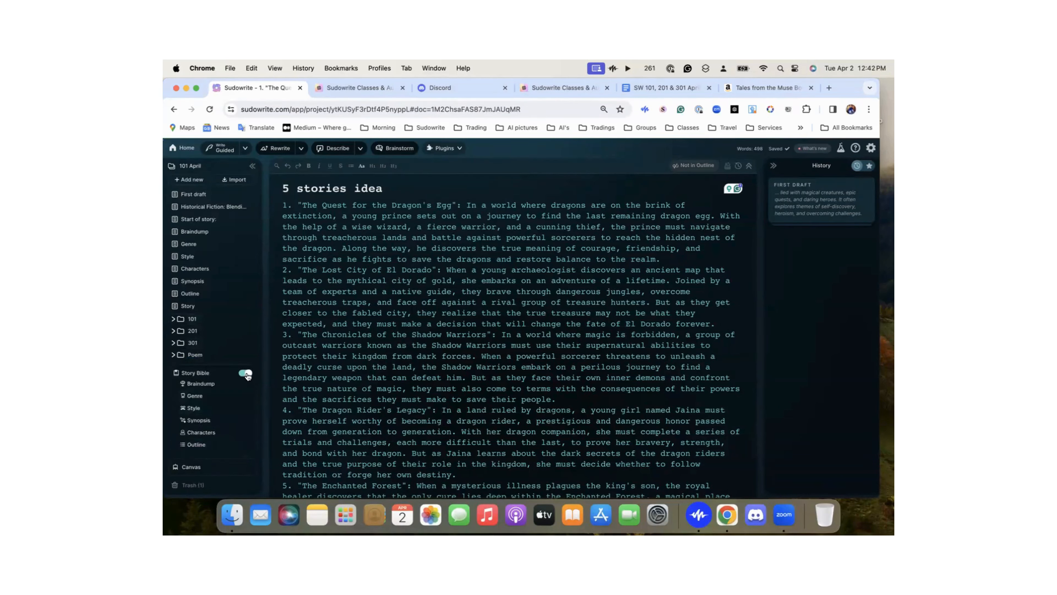
left_click(247, 373)
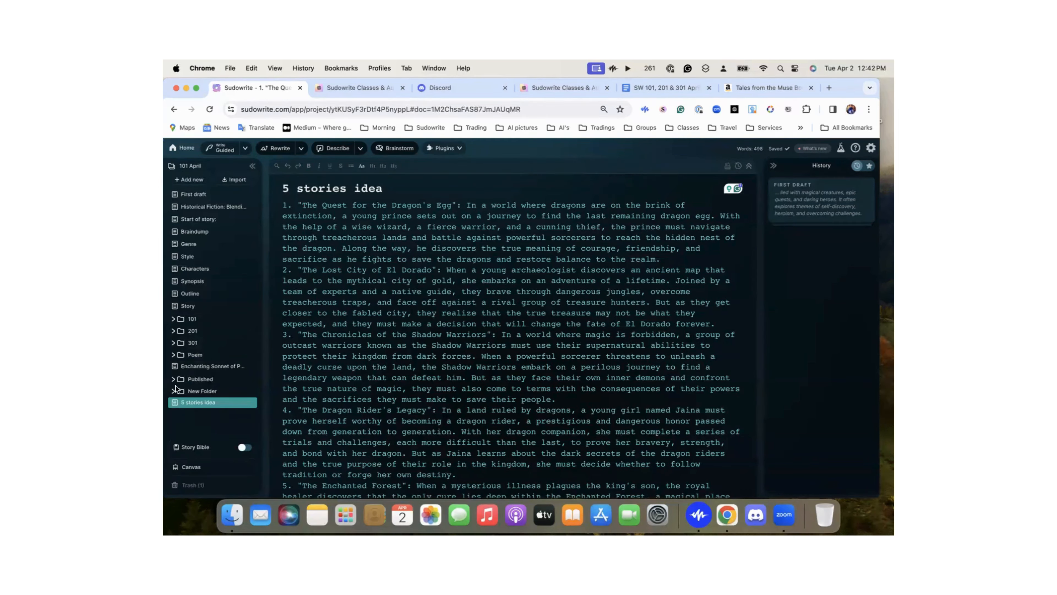
left_click_drag(179, 402, 185, 217)
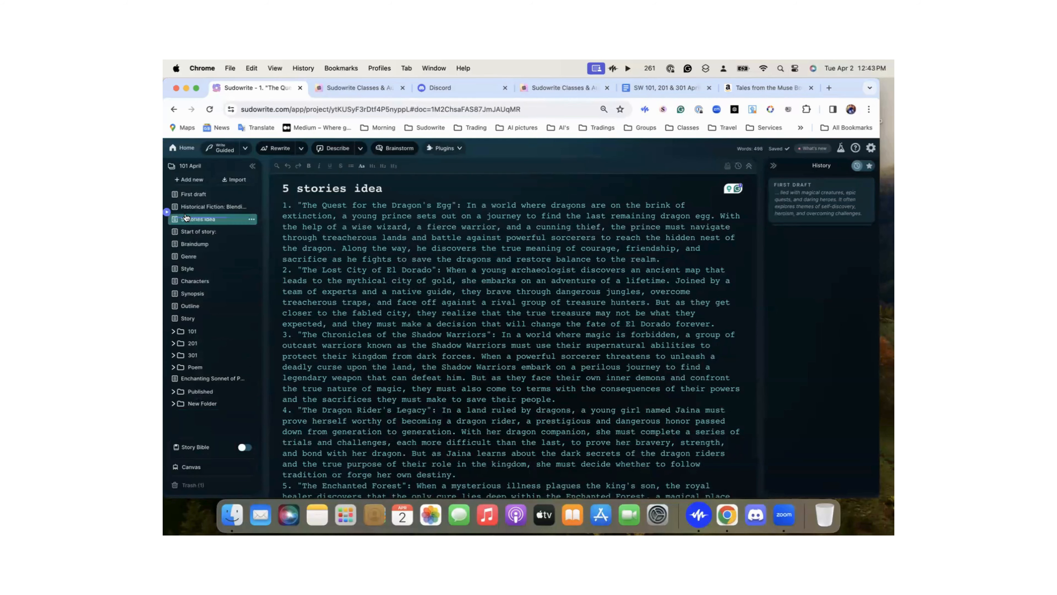
Review the contents of the First draft, Historical Fiction and 5 stories idea documents in turn
left_click(189, 195)
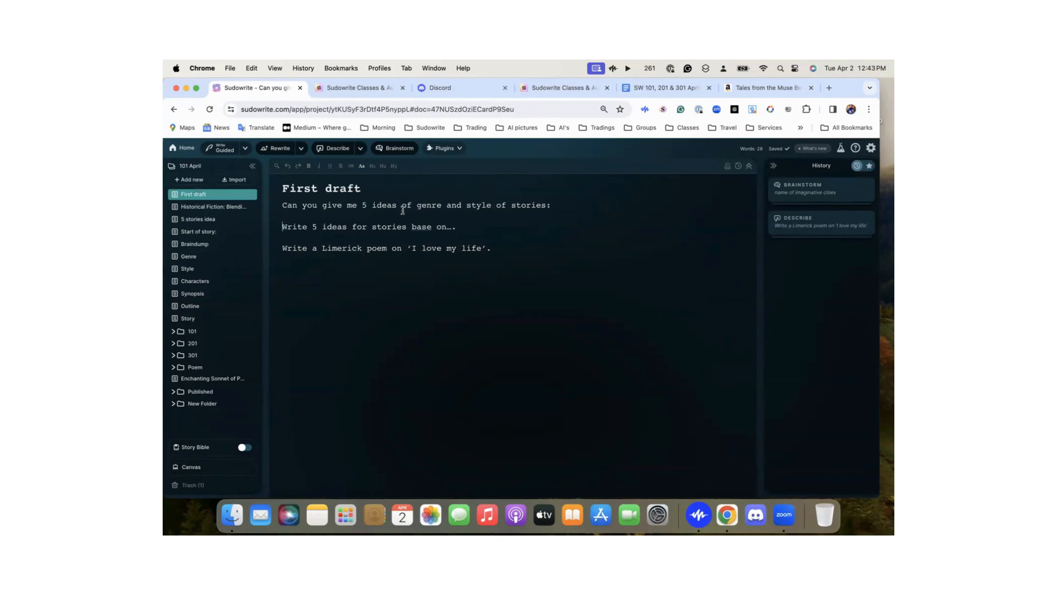
left_click(227, 208)
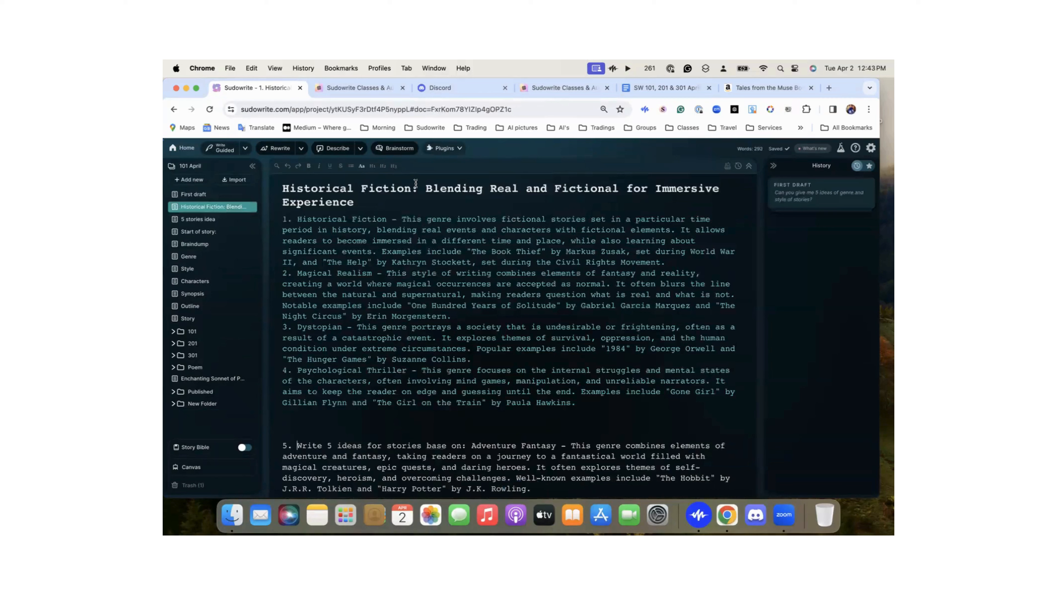
scroll(393, 248, "down", 1)
scroll(393, 248, "up", 1)
left_click(204, 221)
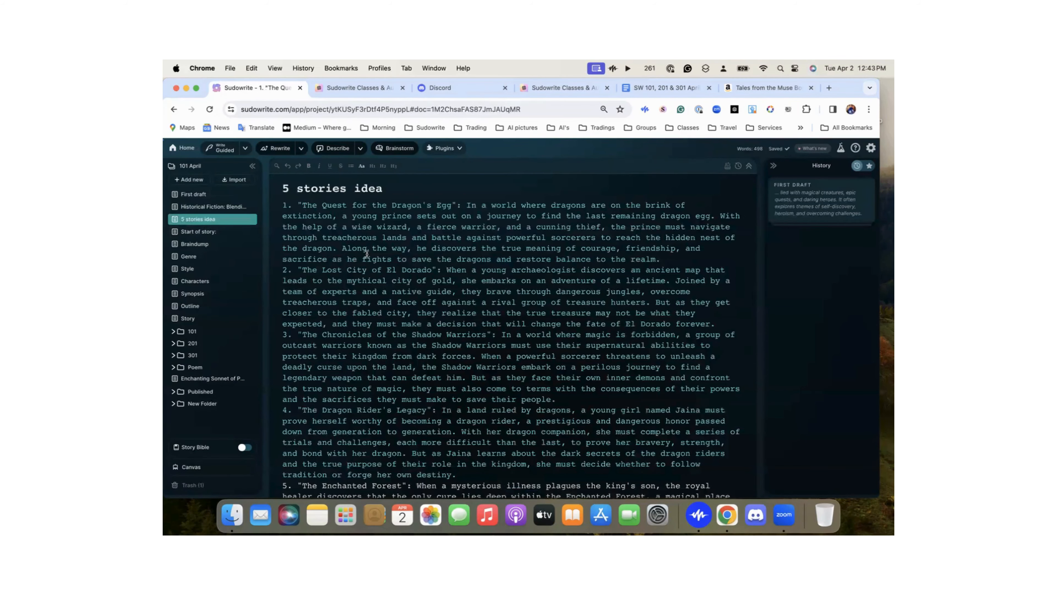
scroll(366, 254, "down", 2)
scroll(367, 254, "up", 1)
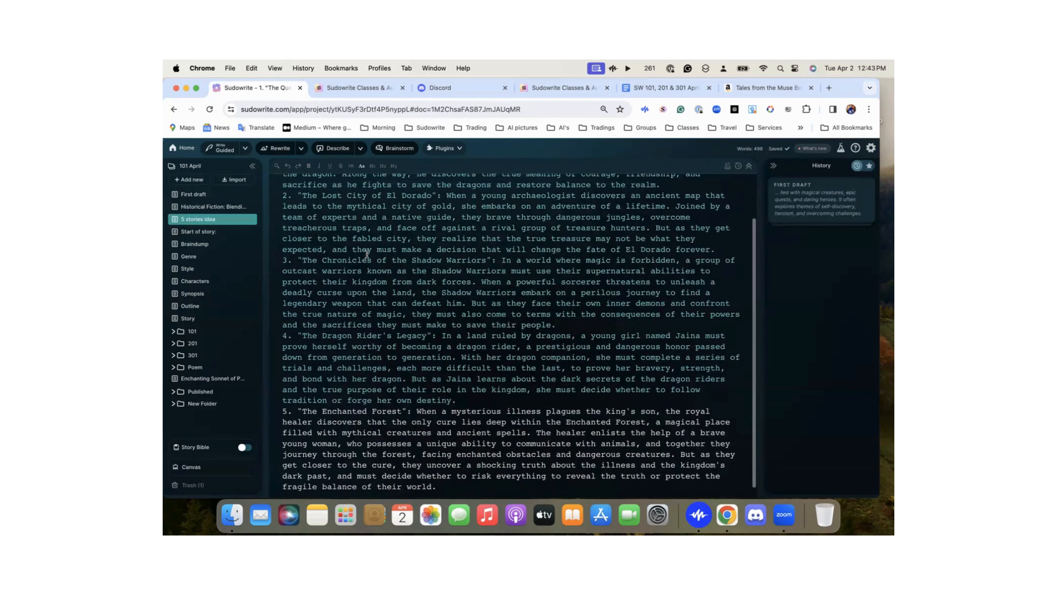
scroll(367, 254, "down", 1)
scroll(449, 336, "up", 5)
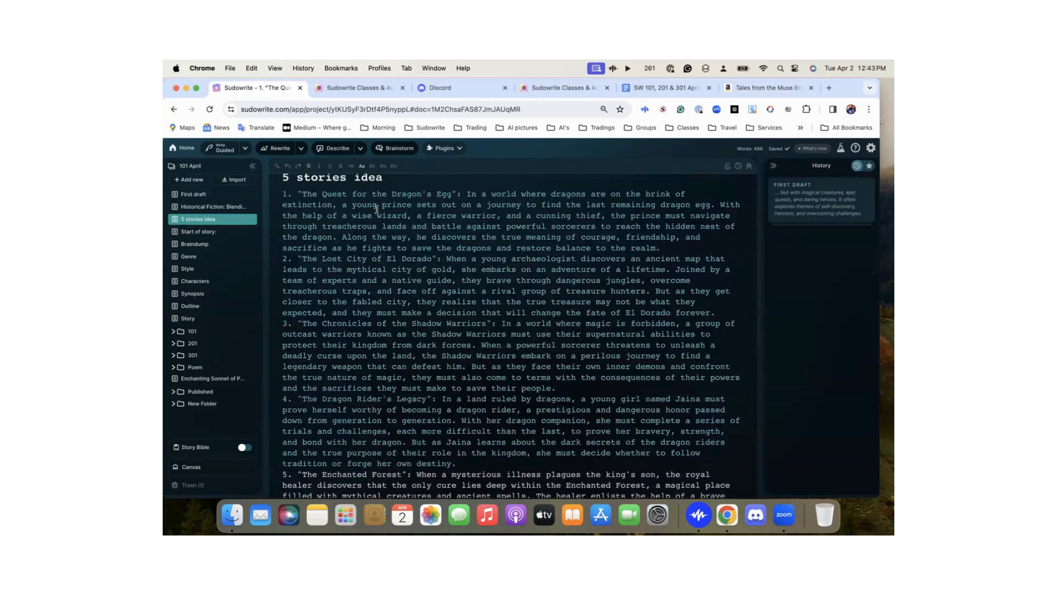
Insert a blank line before each of story ideas 3, 4 and 5 in the 5 stories idea document
scroll(394, 215, "down", 2)
scroll(394, 215, "down", 3)
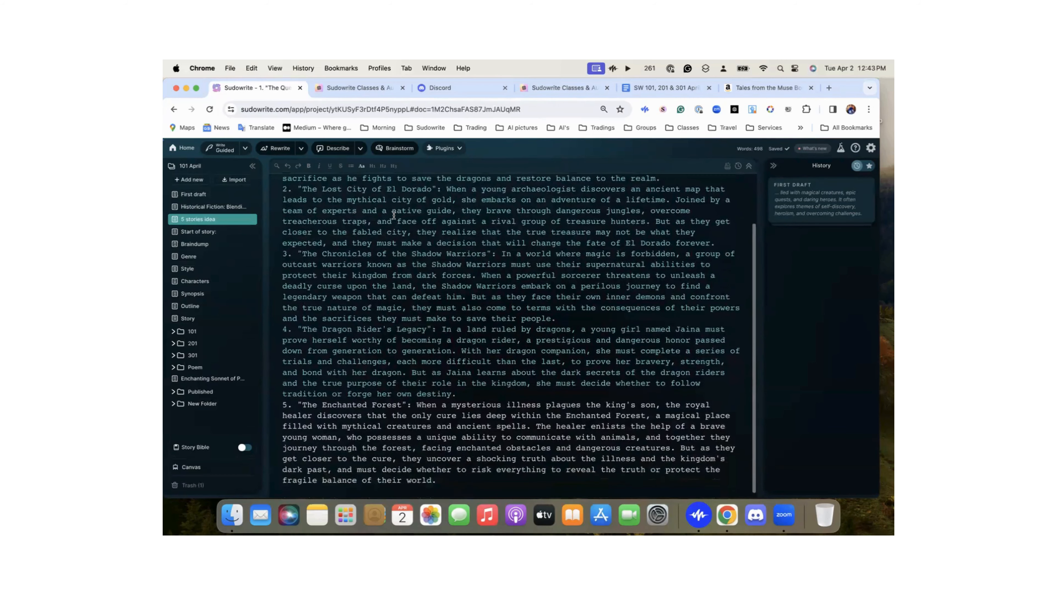
left_click(283, 251)
key("Return")
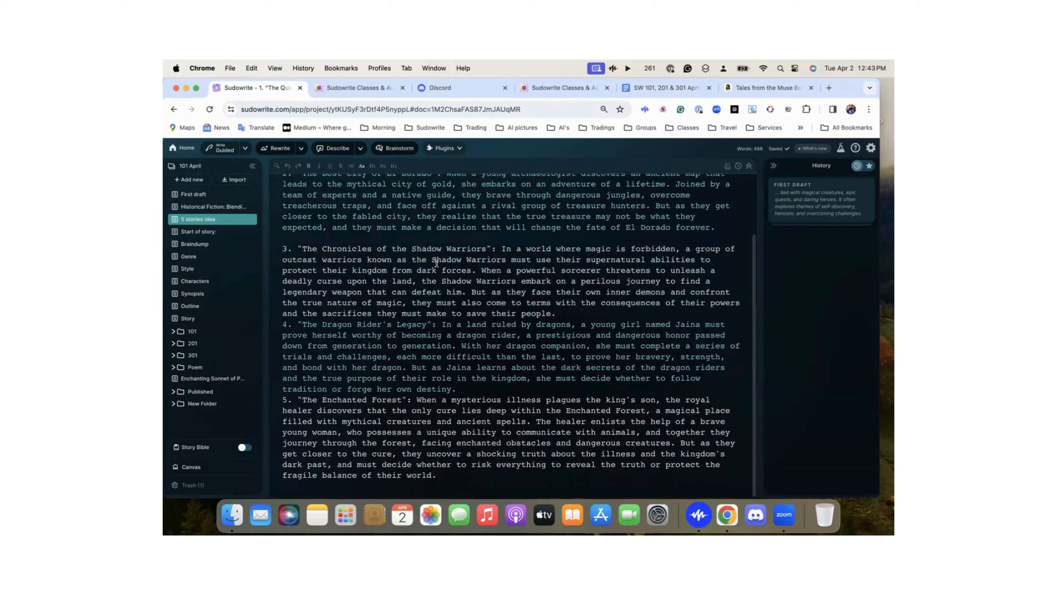
left_click(284, 324)
key("Return")
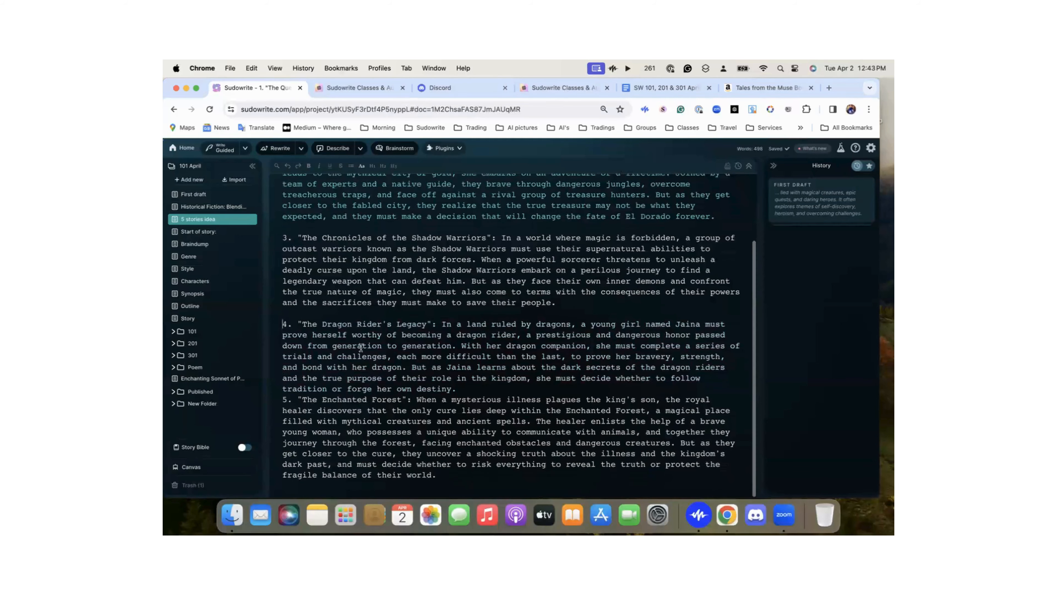
left_click(282, 400)
key("Return")
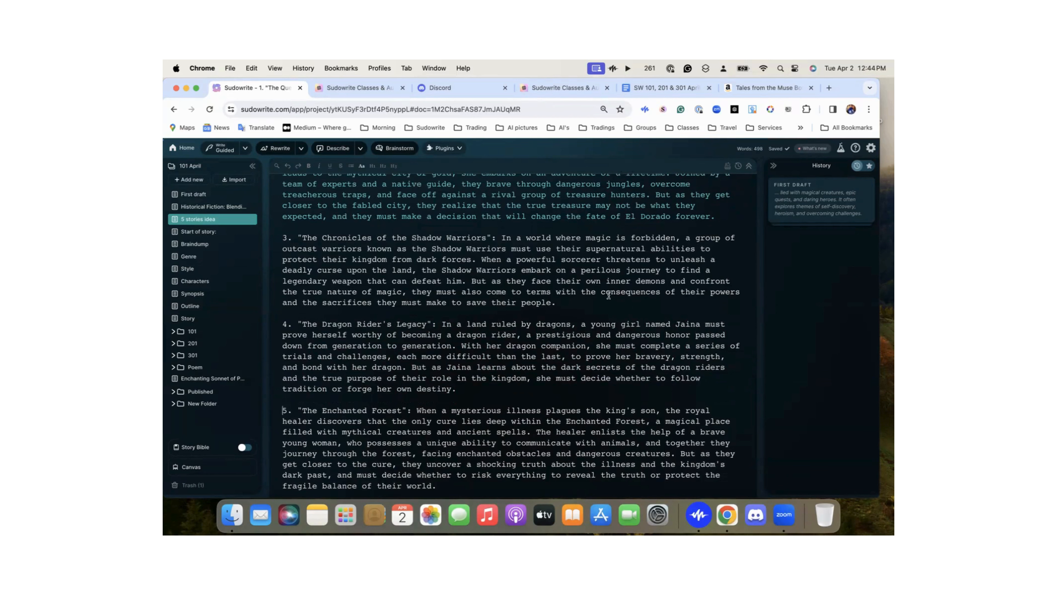
Run a Quick Edit on the text of story idea 3 with Higher Quality off, asking "Can you give me more details about the story?"
left_click_drag(564, 303, 296, 237)
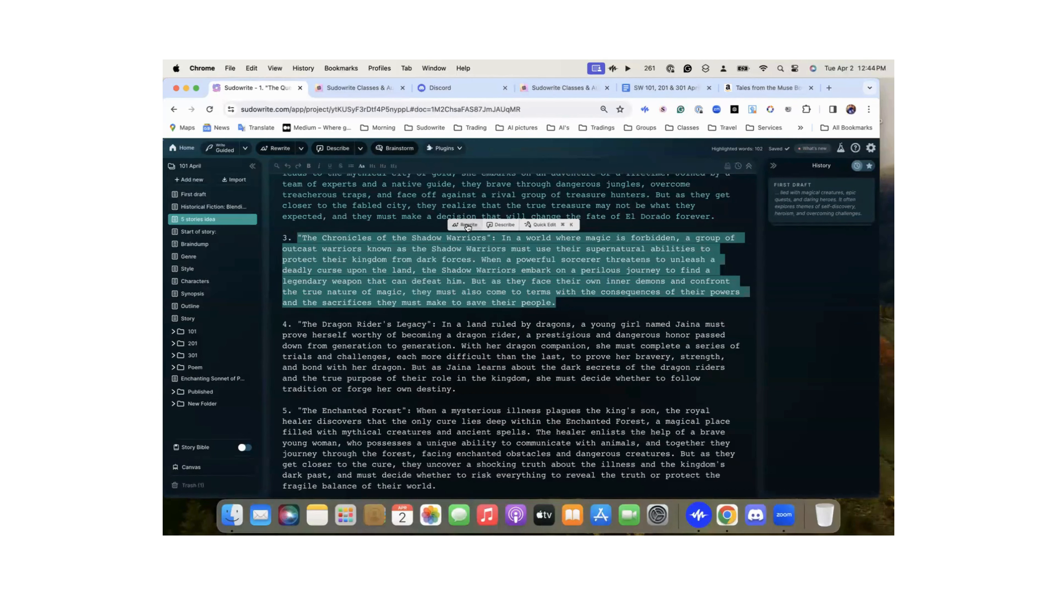
left_click(544, 225)
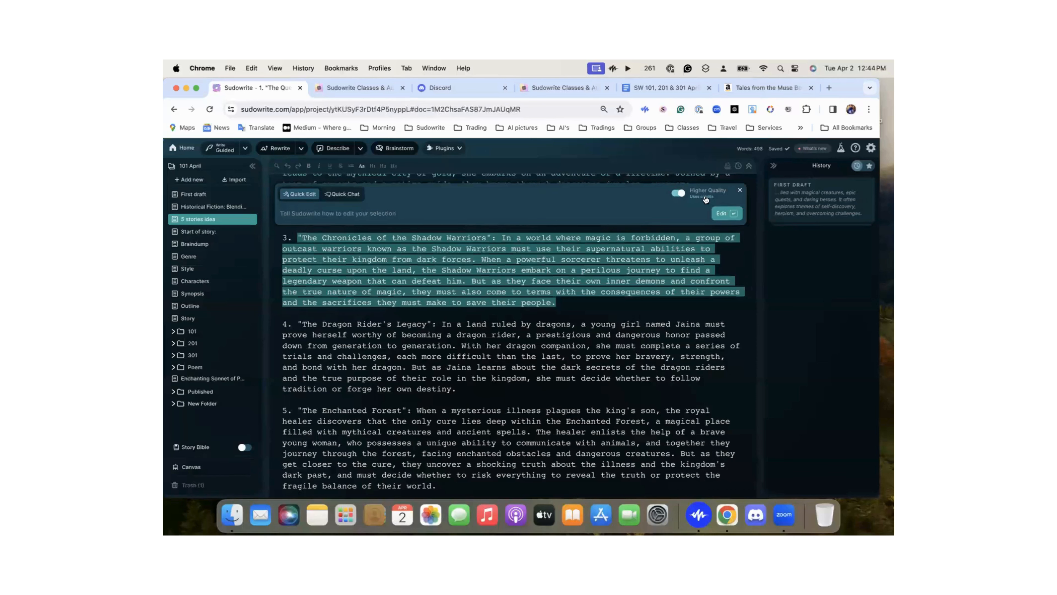
left_click(682, 195)
type("Can yo")
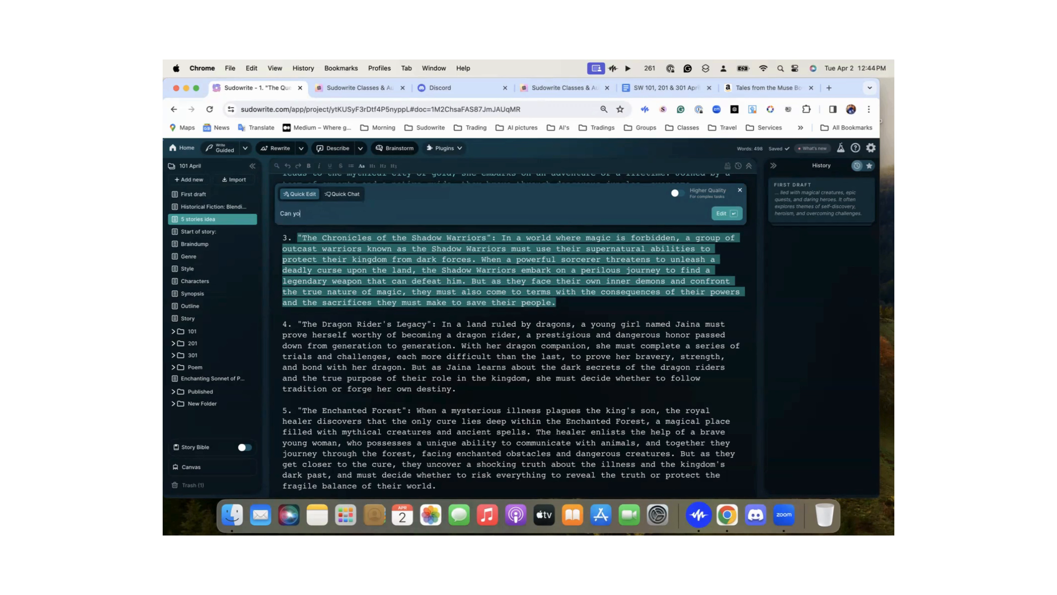
type("u give me more details about te")
type("e story?")
left_click_drag(416, 213, 279, 214)
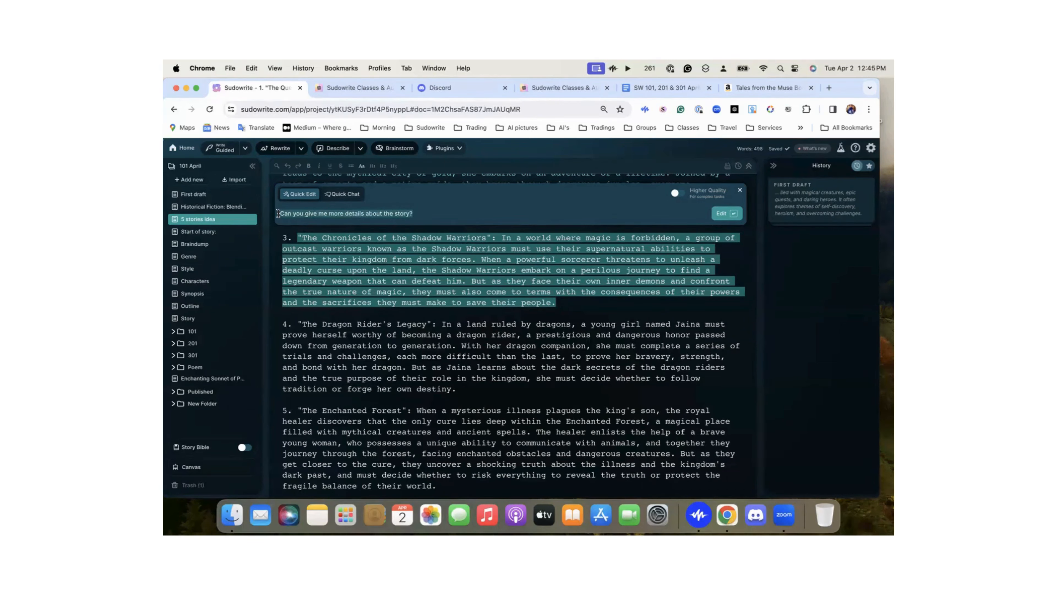
left_click(432, 211)
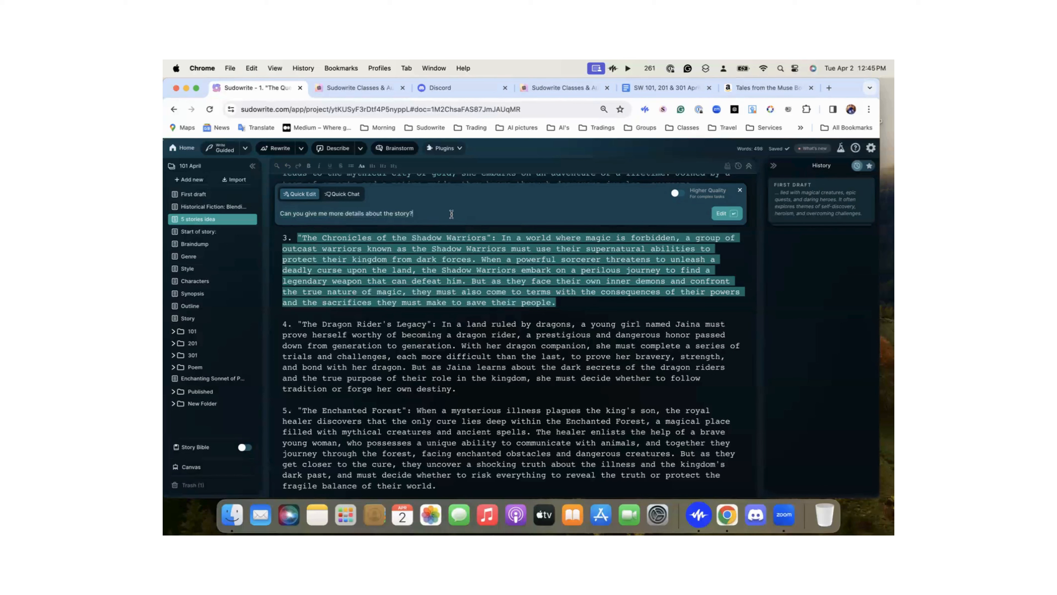
left_click(722, 214)
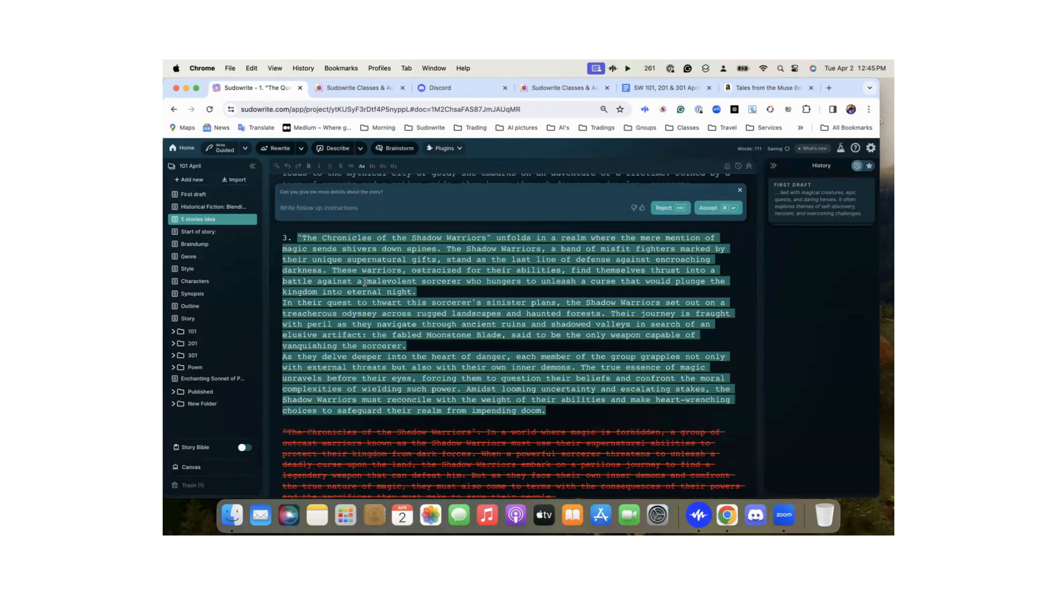
Compare the expanded version of "The Chronicles of the Shadow Warriors" with the struck-through original paragraph
scroll(373, 305, "down", 3)
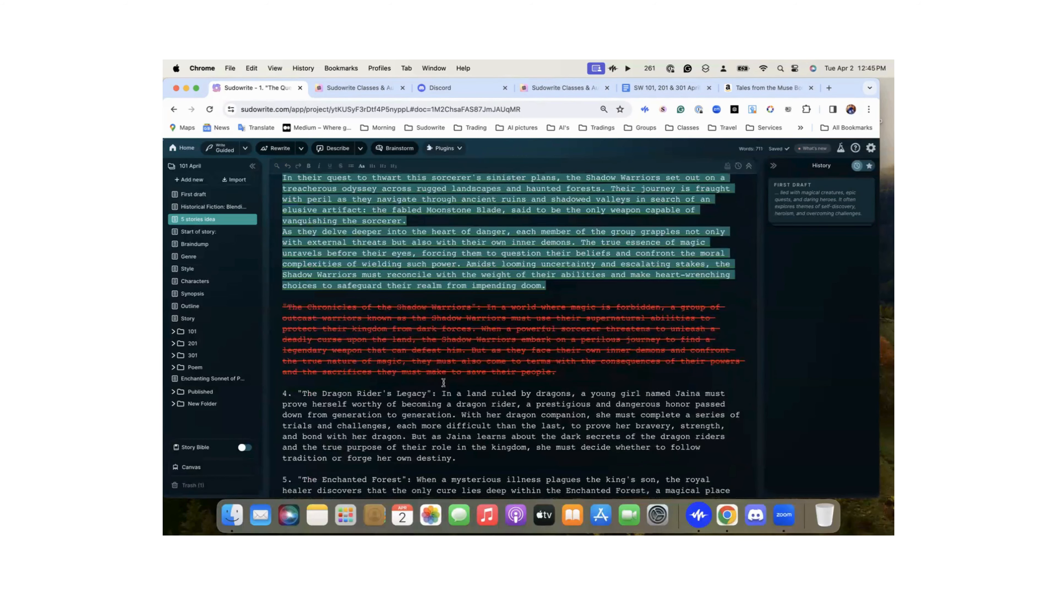
scroll(487, 329, "up", 4)
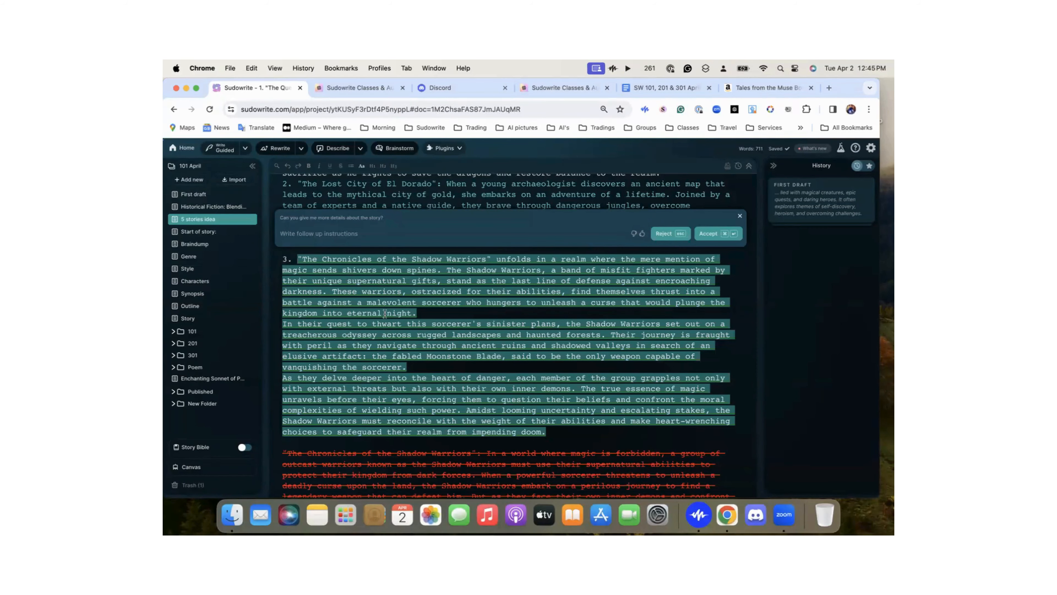
scroll(371, 334, "down", 2)
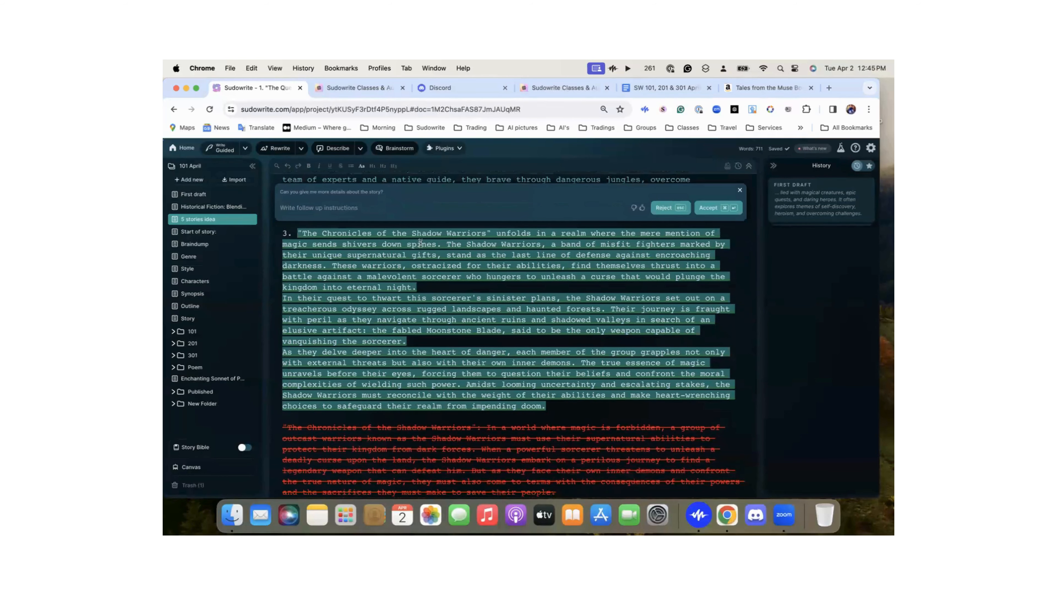
scroll(421, 243, "up", 3)
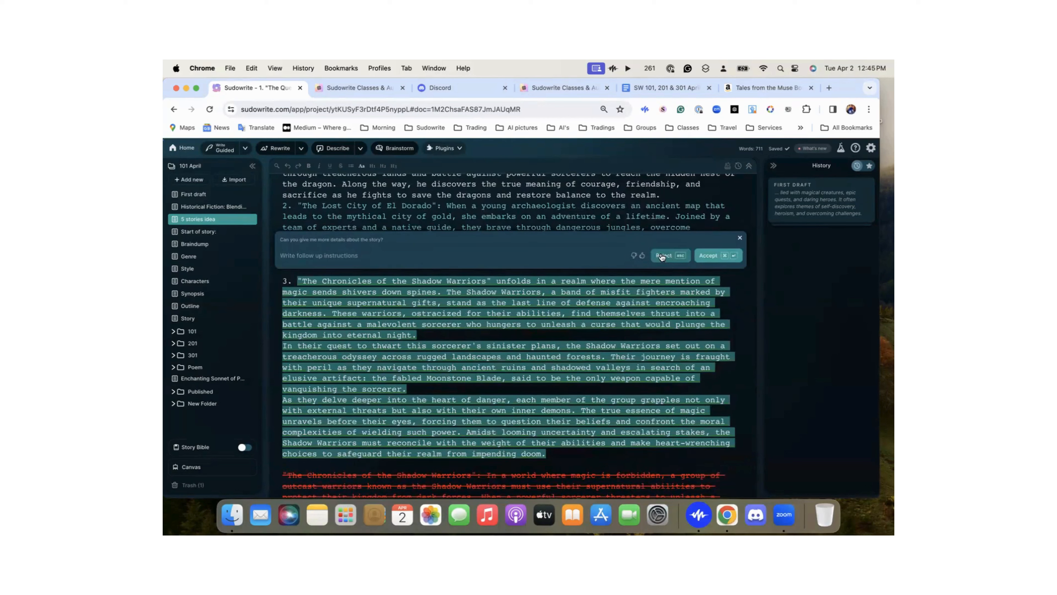
scroll(516, 326, "down", 3)
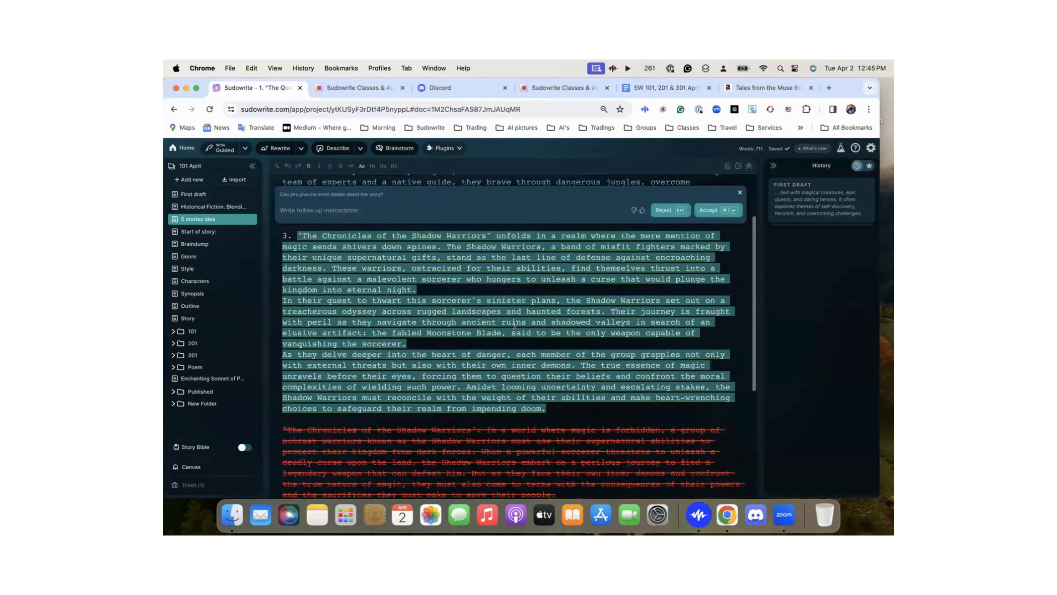
scroll(516, 325, "up", 2)
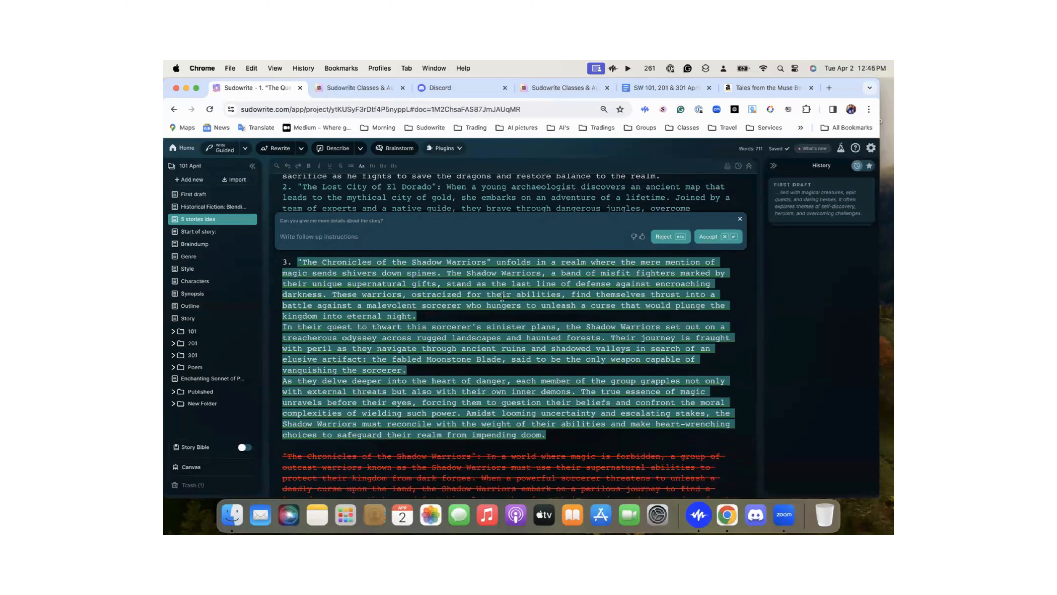
scroll(502, 298, "down", 1)
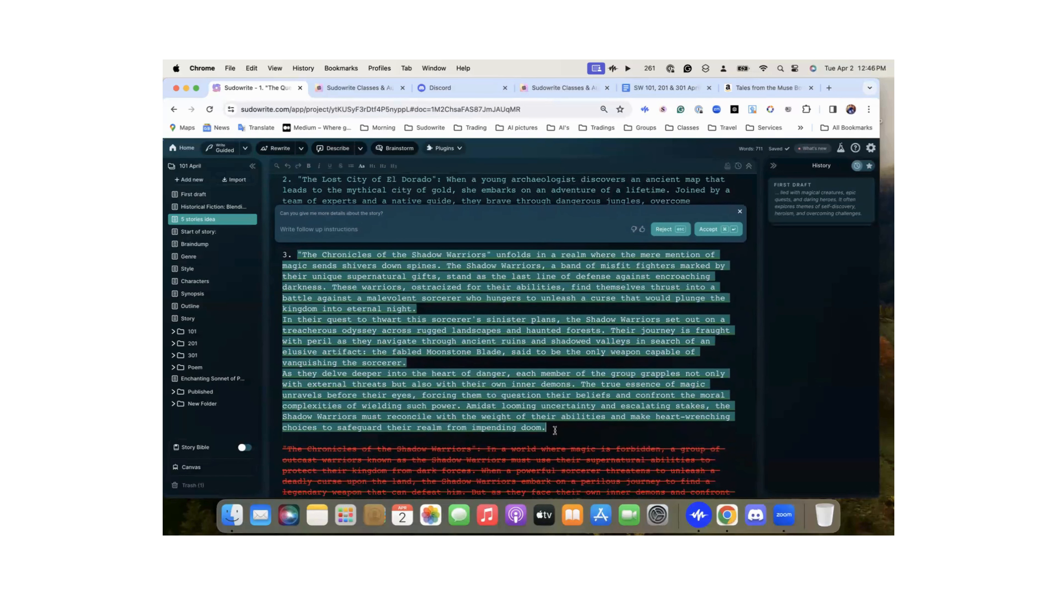
left_click_drag(549, 429, 296, 254)
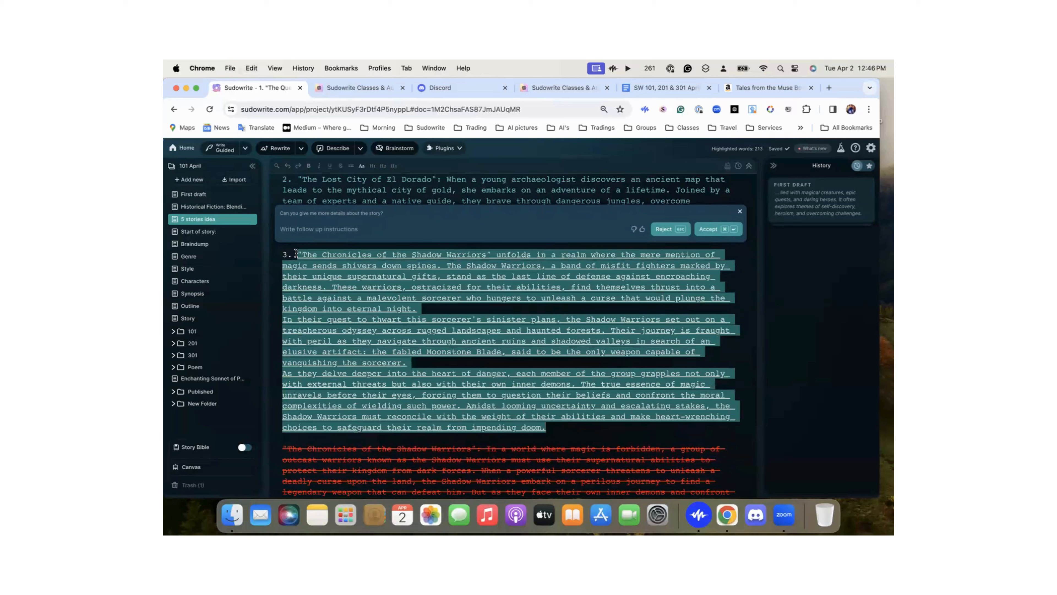
left_click_drag(296, 253, 296, 253)
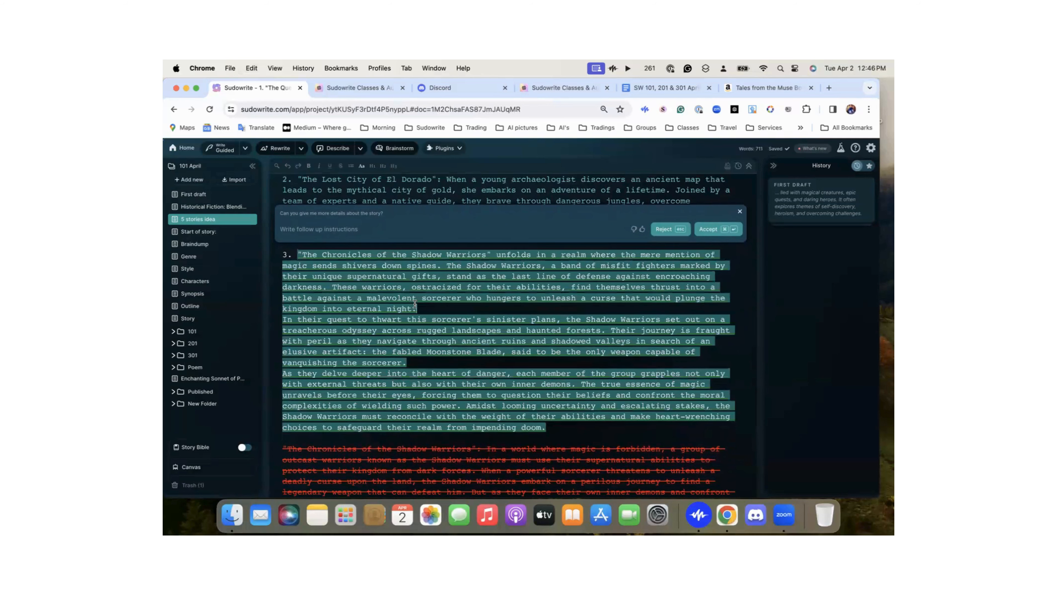
Accept the expanded text of story idea 3, and undo the acceptance to bring back the proposed changes
left_click(708, 230)
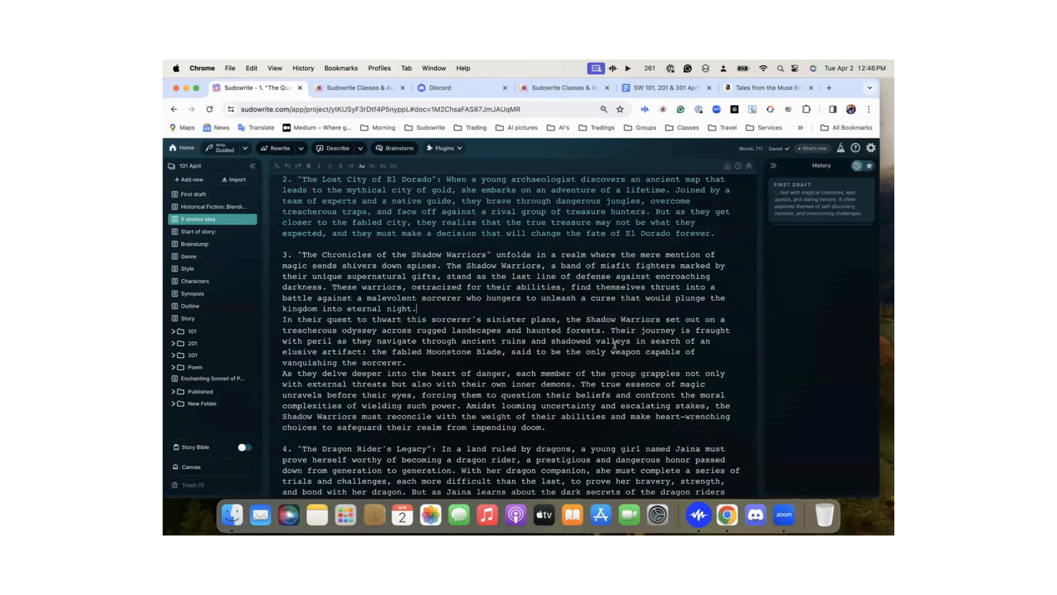
key("super+z")
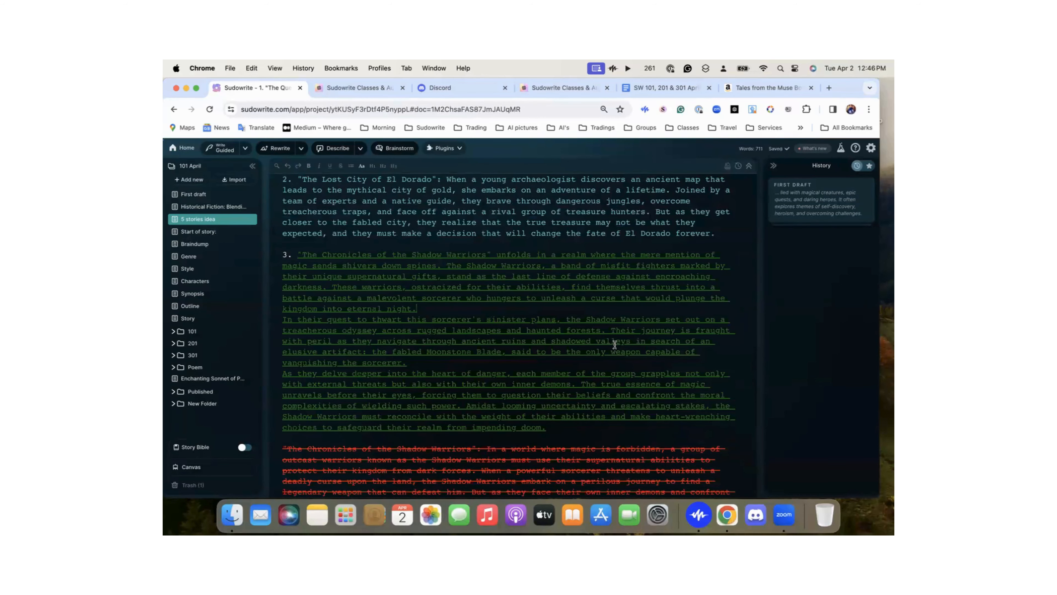
scroll(614, 345, "down", 3)
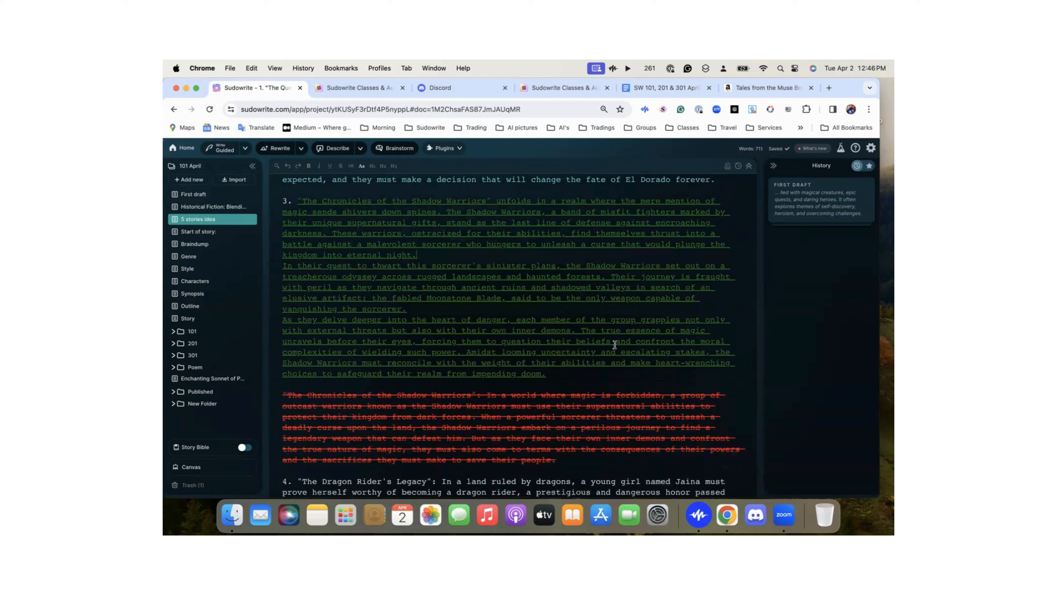
Select the struck-through original paragraph of "The Chronicles of the Shadow Warriors" and open a Quick Chat on it
scroll(615, 344, "down", 3)
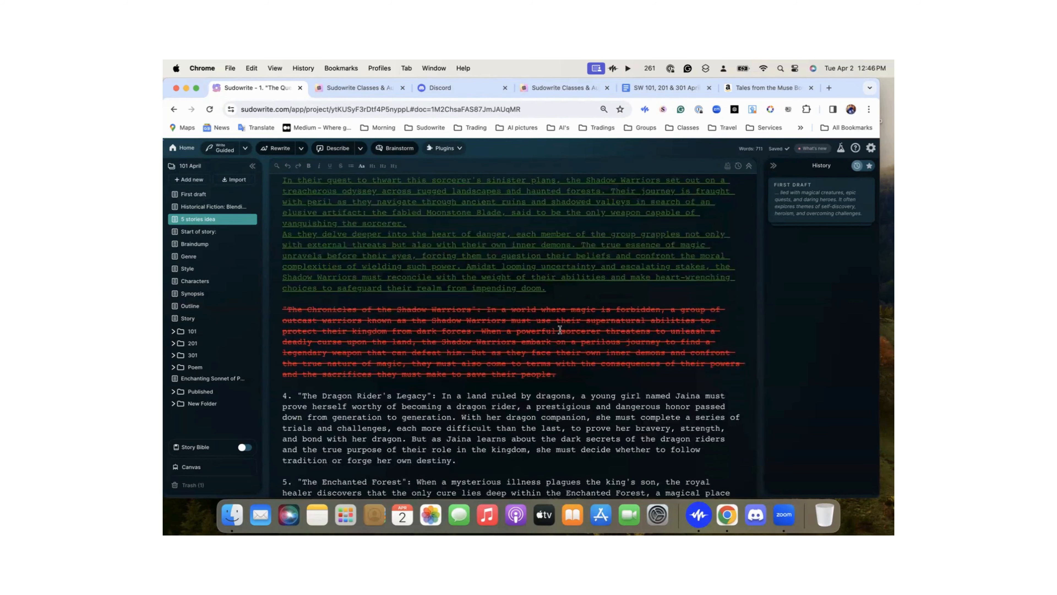
scroll(564, 323, "up", 9)
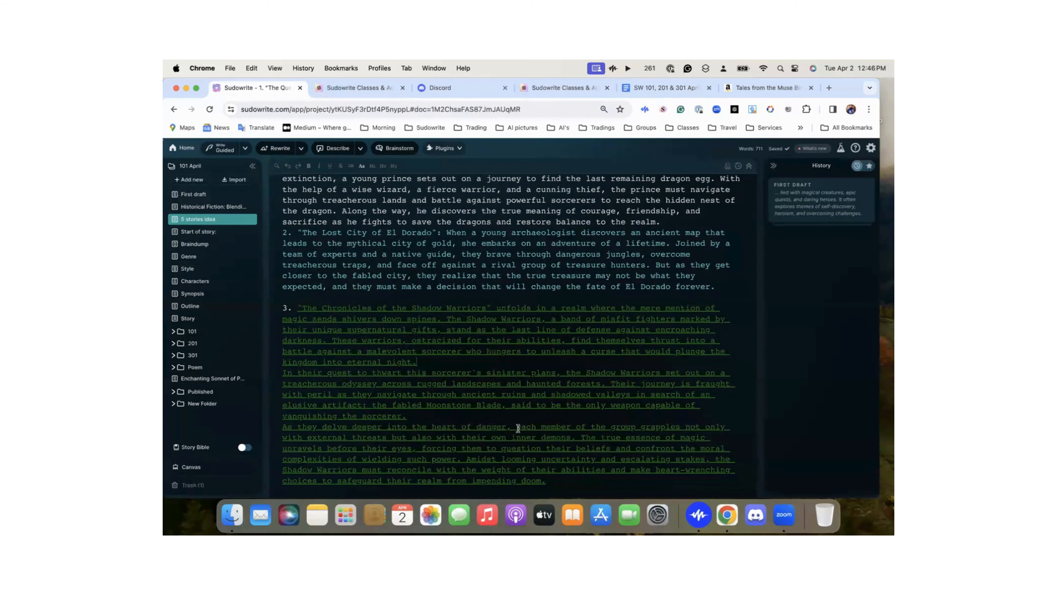
scroll(484, 372, "down", 6)
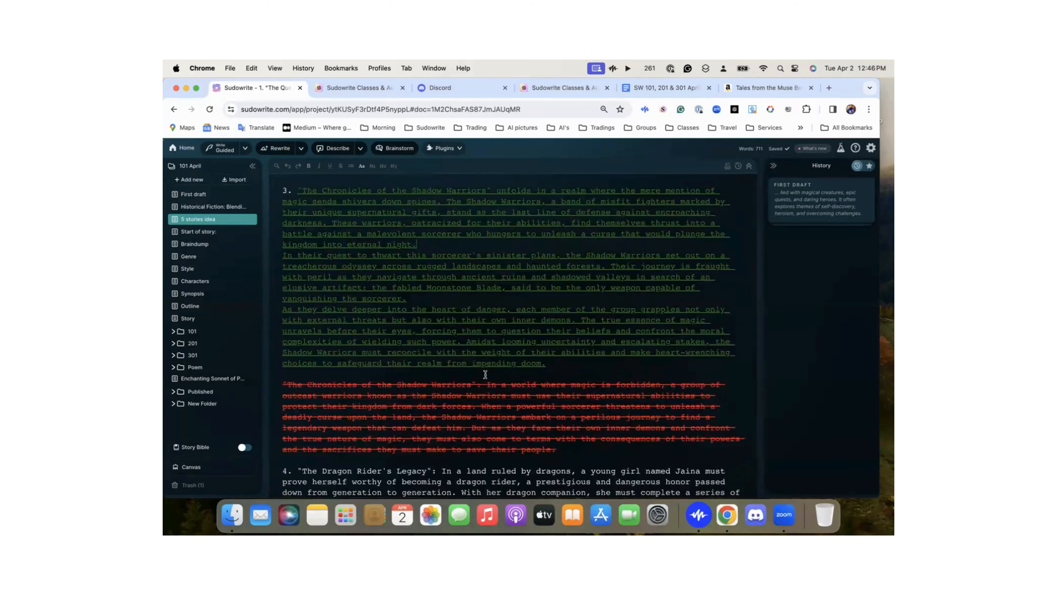
scroll(485, 374, "up", 4)
scroll(485, 374, "down", 6)
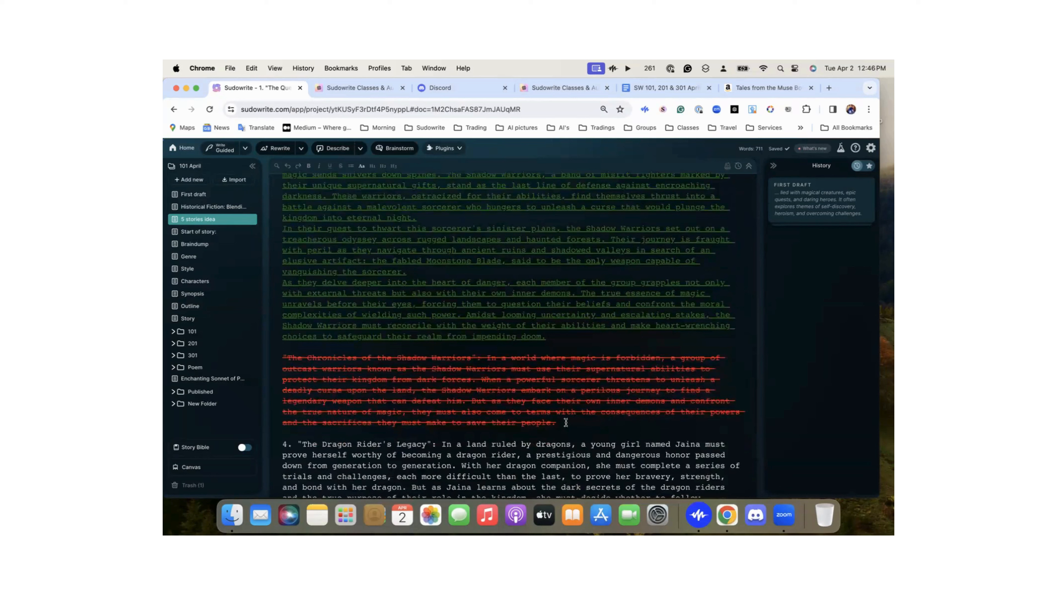
left_click_drag(576, 427, 300, 357)
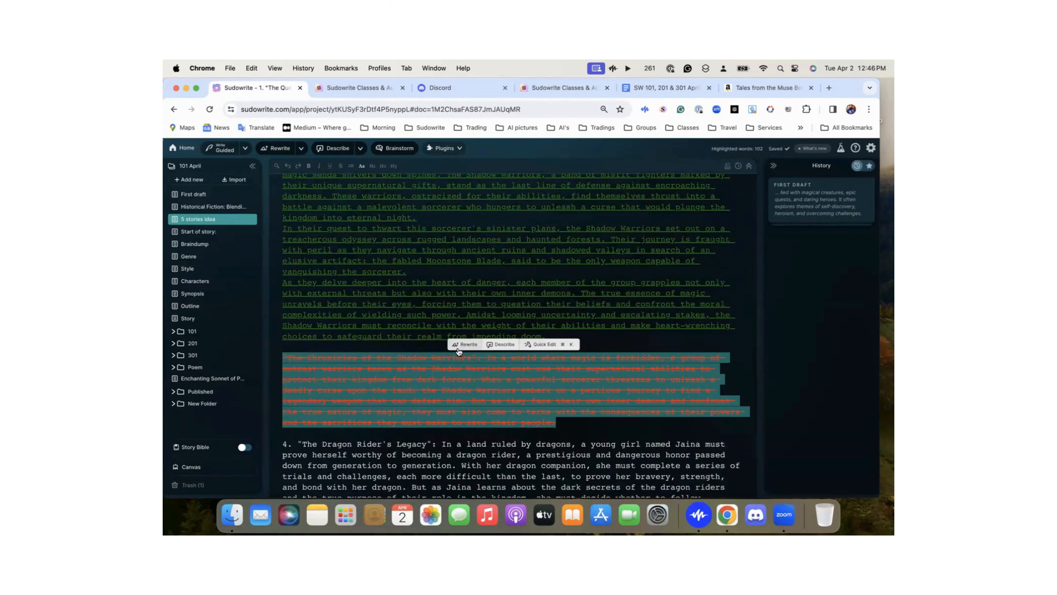
left_click(544, 345)
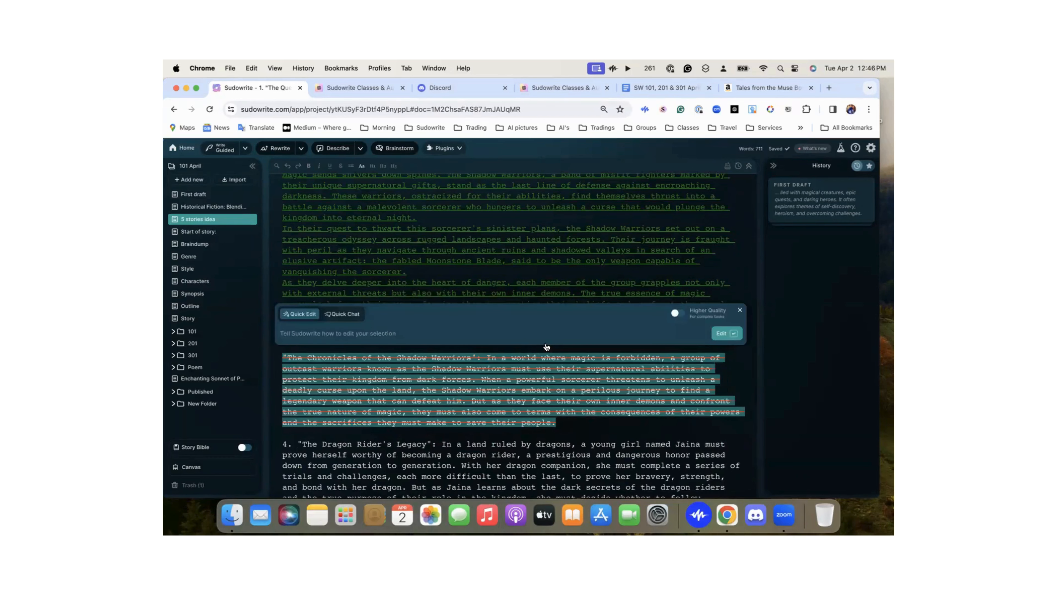
left_click(348, 314)
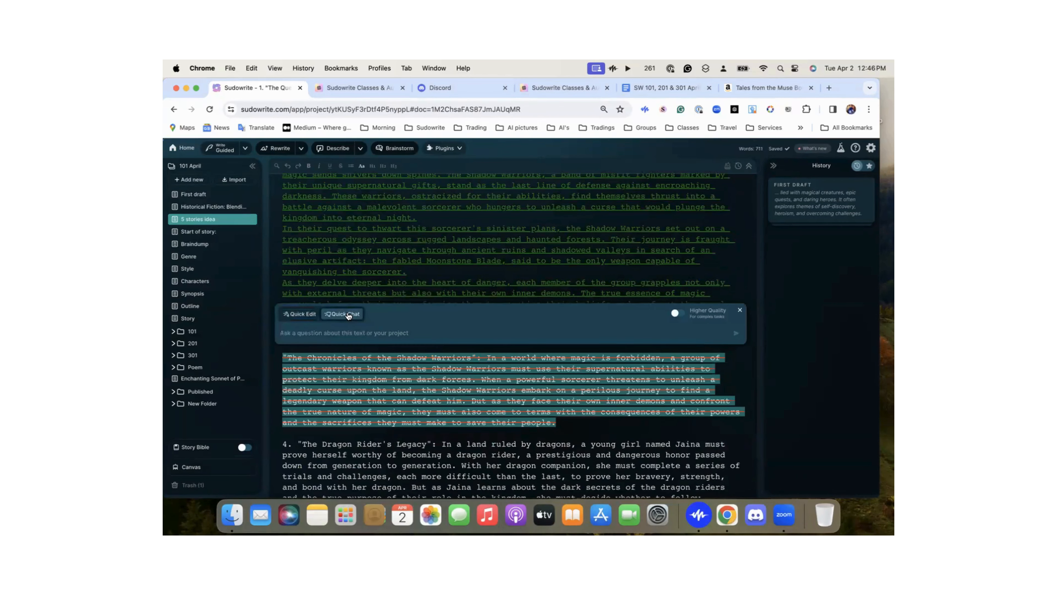
Expand the First Draft entry in the project history and read its full prompt and generated story ideas
scroll(399, 251, "up", 2)
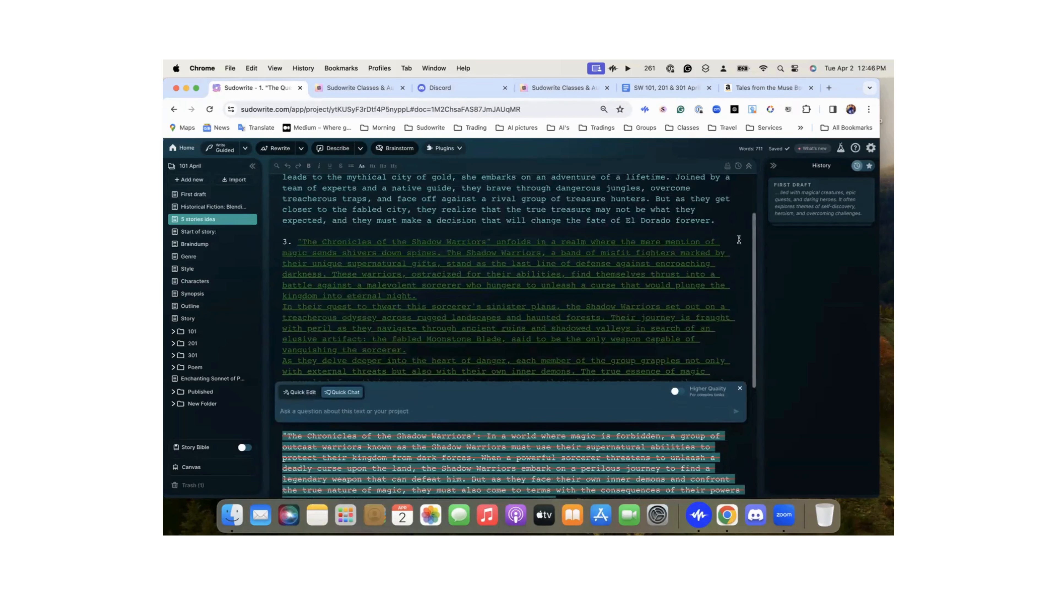
left_click(819, 203)
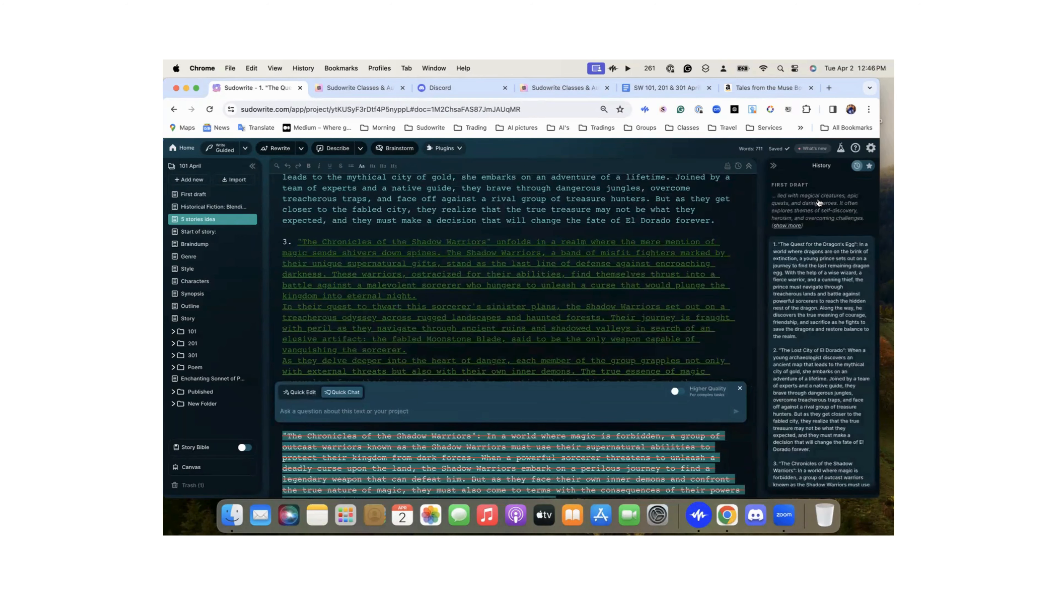
left_click(788, 227)
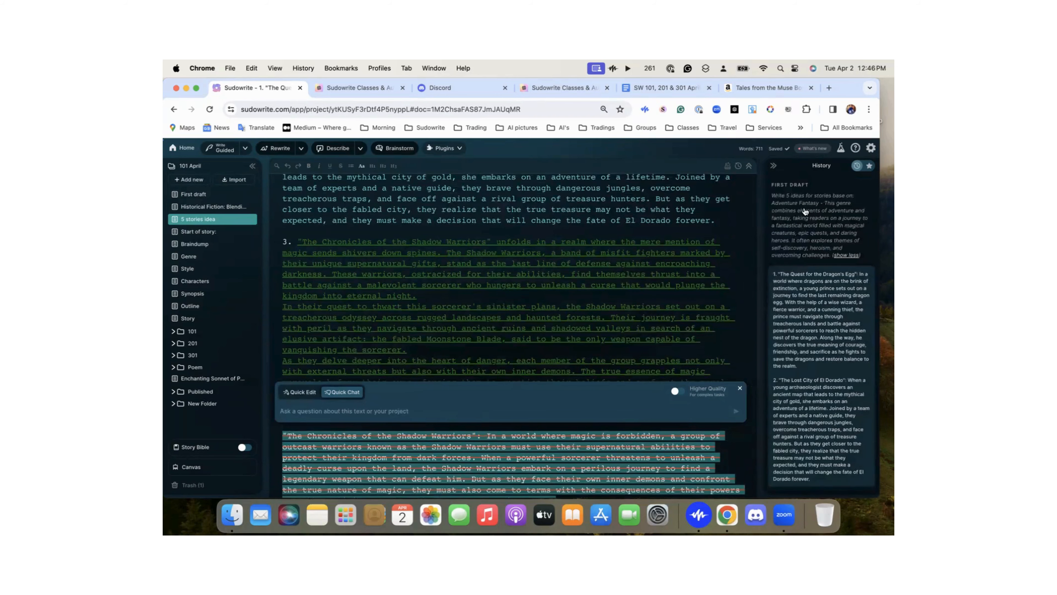
scroll(732, 307, "down", 5)
scroll(794, 261, "down", 10)
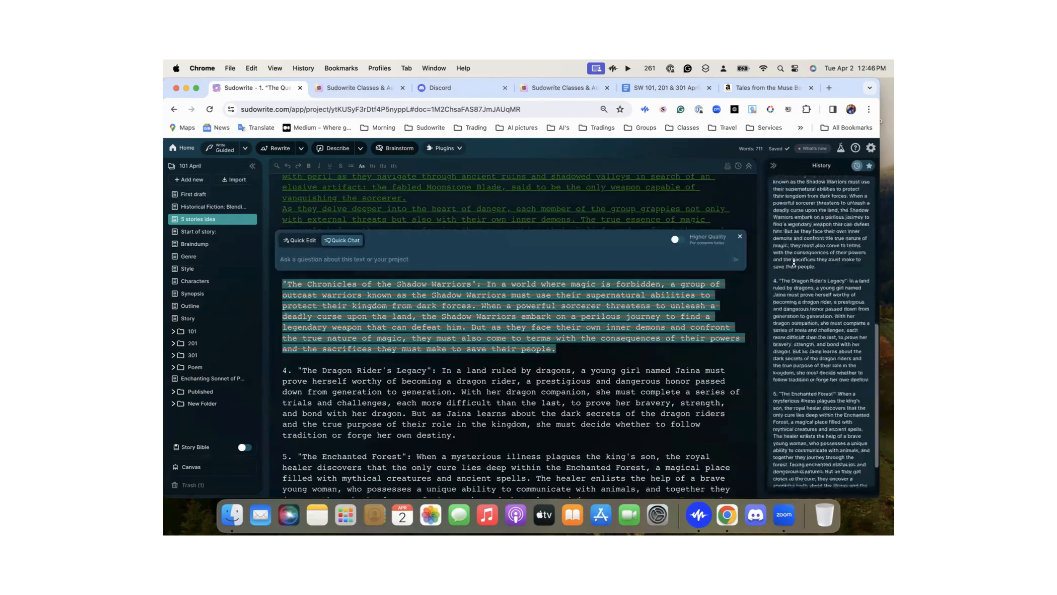
Ask the Quick Chat "Can you write more details?" about the selected paragraph
left_click(341, 258)
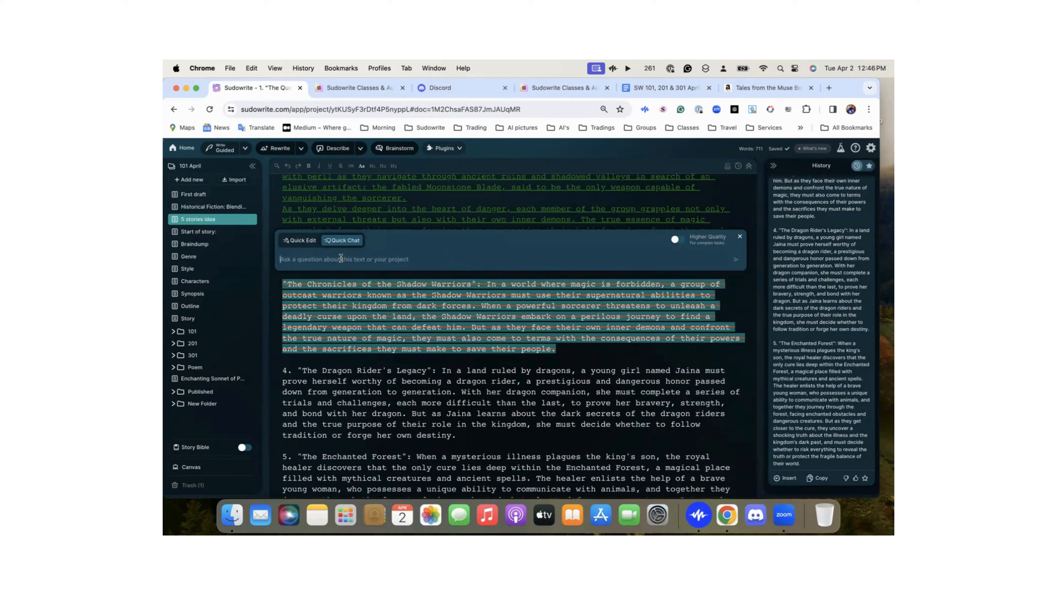
type("Can you write more details?")
key("Return")
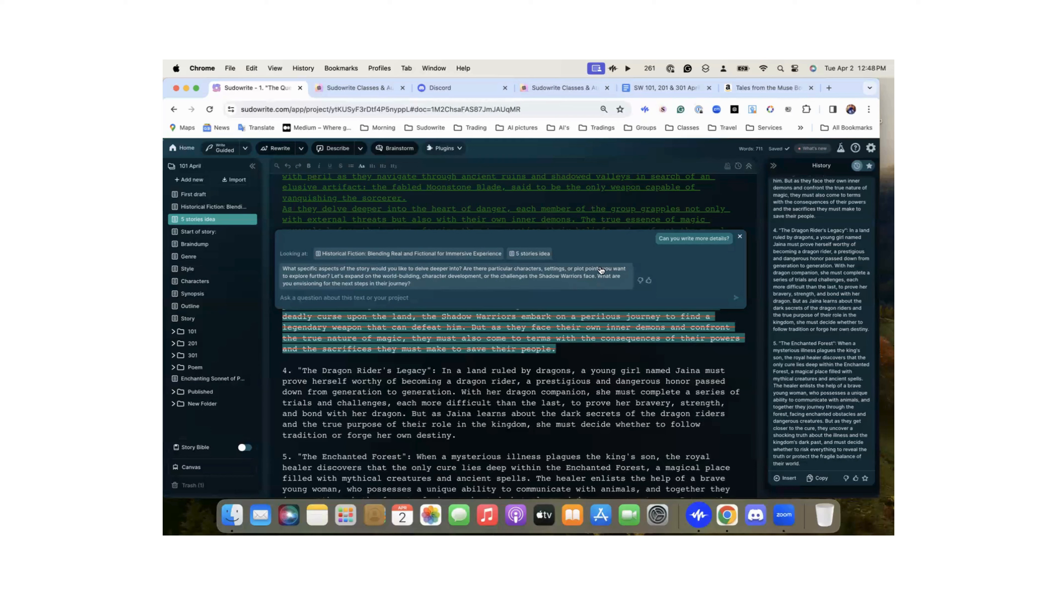
Give the Quick Chat reply a thumbs up and send the feedback "Love it"
left_click(648, 280)
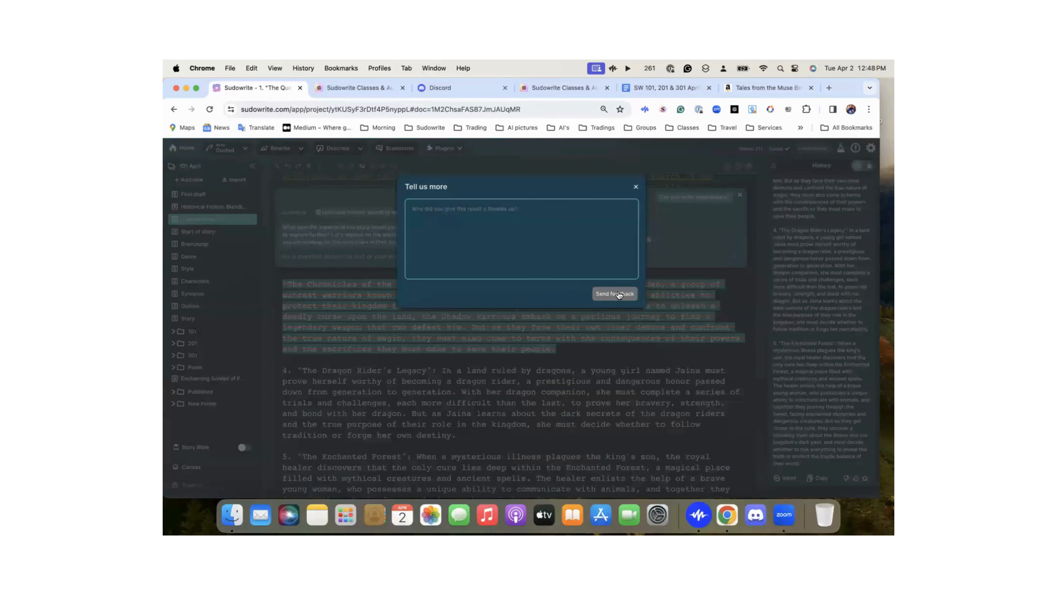
left_click(555, 216)
type("Love it")
left_click(615, 295)
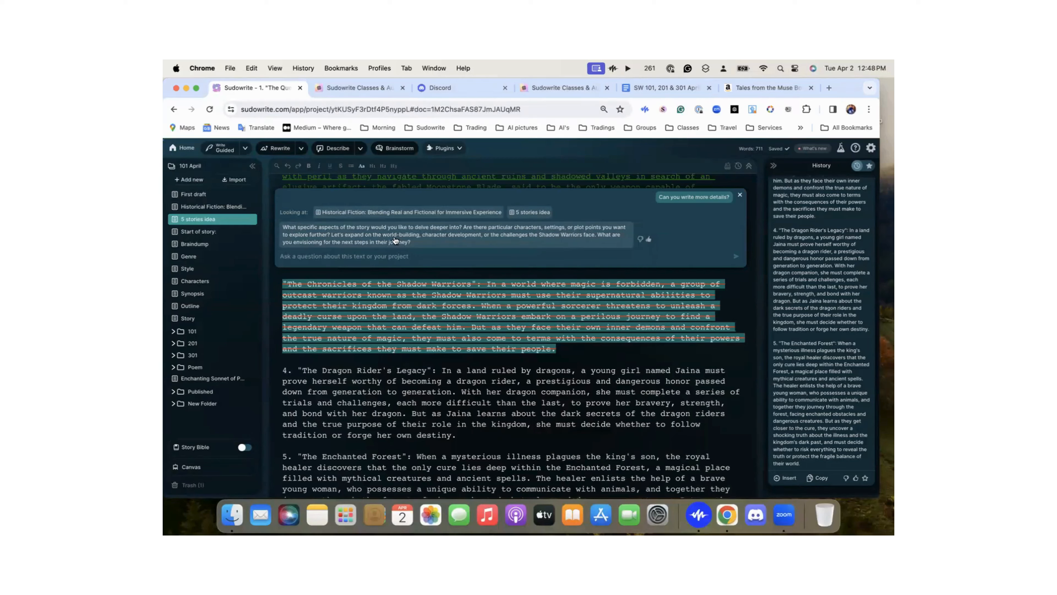
Ask the Quick Chat "Tell me about the characters?" and read through the reply
left_click(417, 257)
type("Tell me about the characters?")
key("Return")
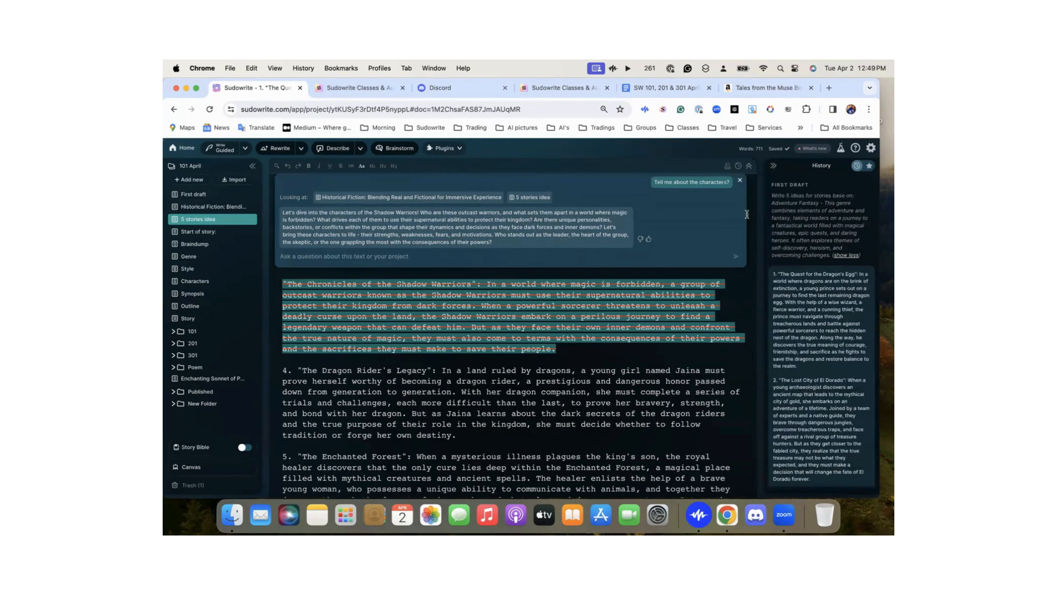
scroll(614, 229, "up", 1)
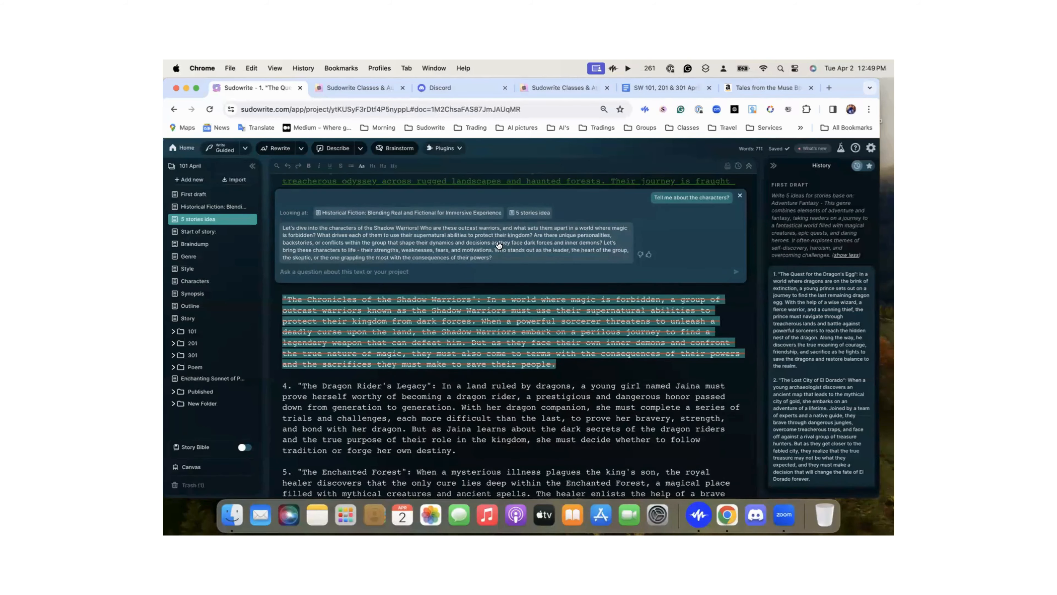
scroll(495, 221, "up", 1)
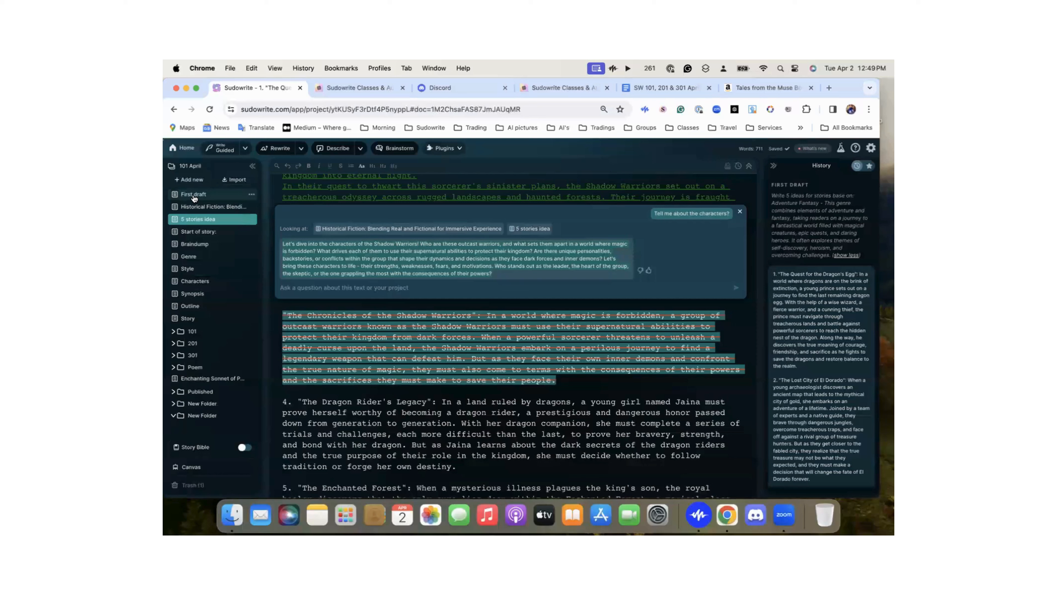
Rename the New Folder directly below Published as "Chats"
left_click(251, 404)
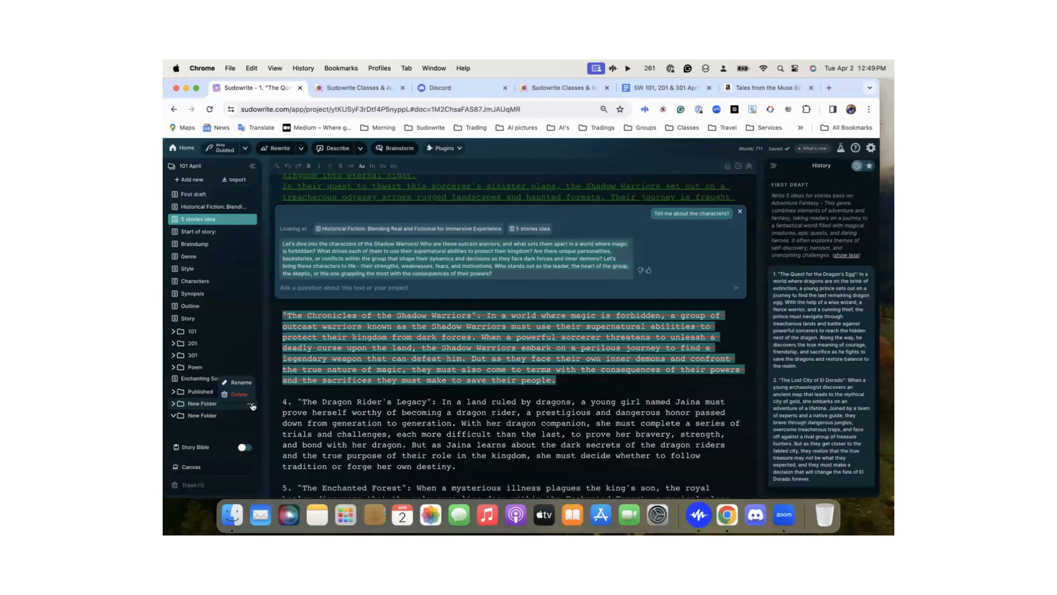
left_click(241, 382)
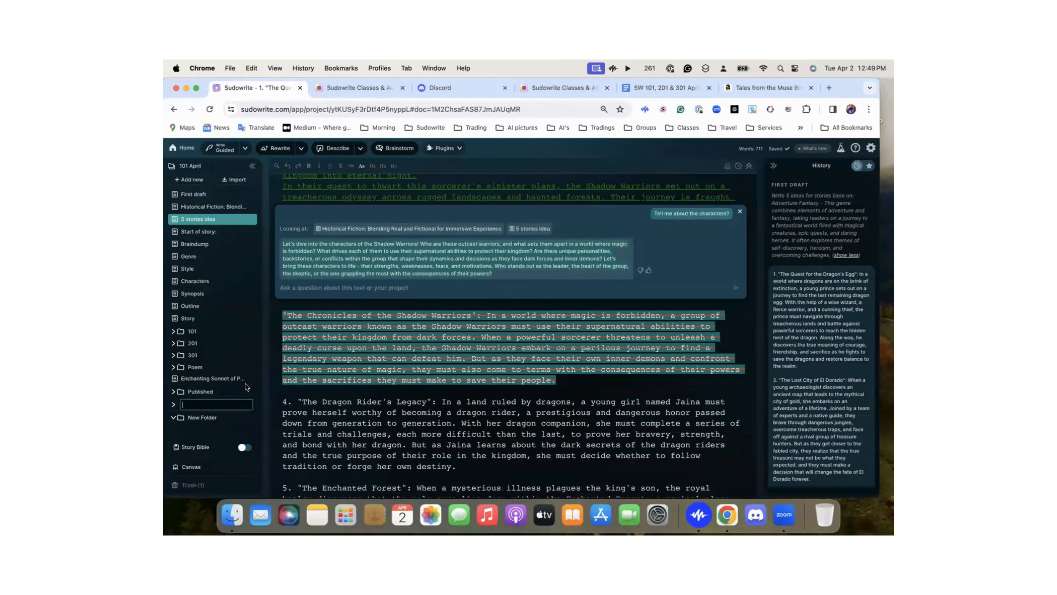
type("Chats")
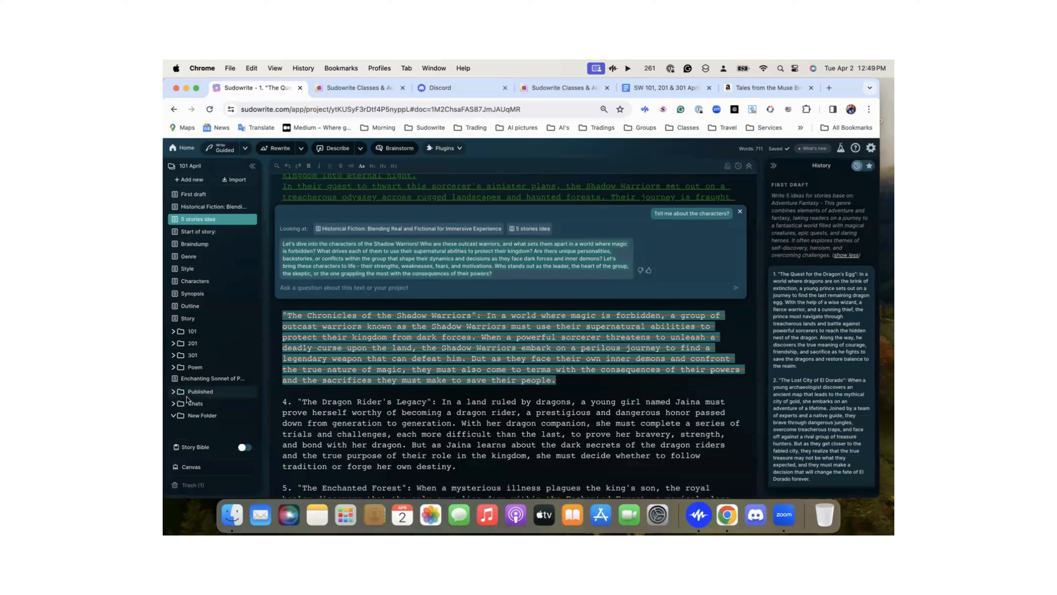
key("Return")
Create a blank document titled "Shadow Warriors" containing the expanded text of "The Chronicles of the Shadow Warriors"
left_click(188, 182)
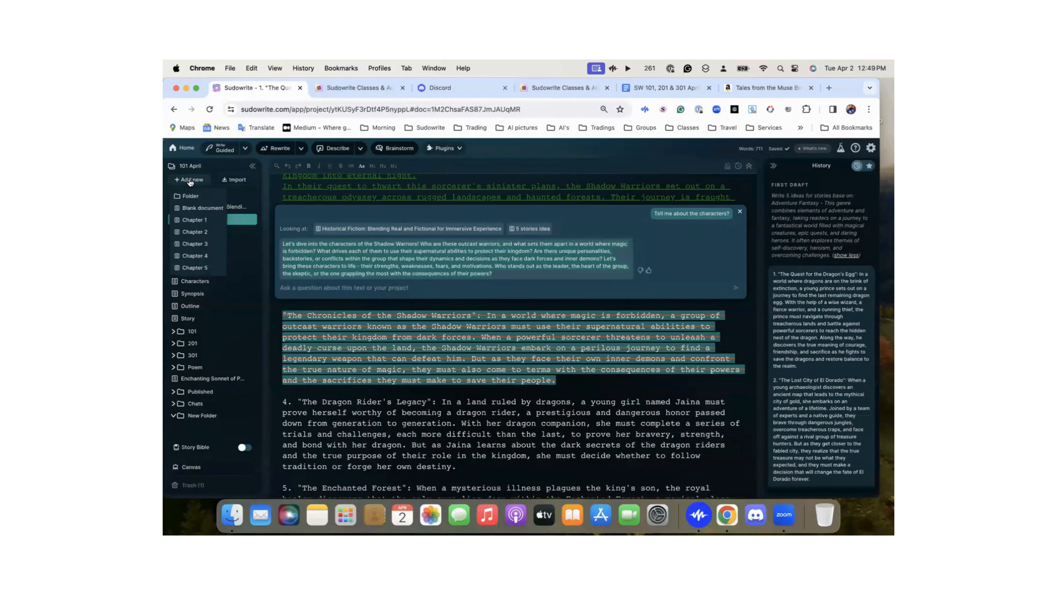
left_click(194, 208)
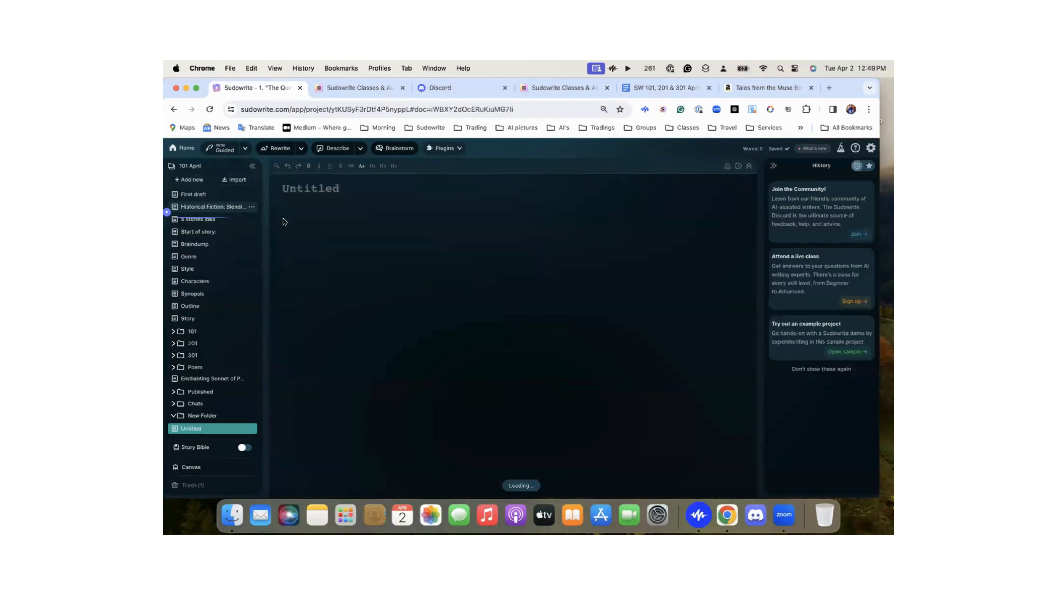
type("\"The Chronicles of the Shadow Warriors\" unfolds in a realm where the mere mention of magic sends shivers down spines. The Shadow Warriors, a band of misfit fighters marked by their unique supernatural gifts, stand as the last line of defense against encroaching darkness. These warriors, ostracized for their abilities, find themselves thrust into a battle against a malevolent sorcerer who hungers to unleash a curse that would plunge the kingdom into eternal night. In their quest to thwart this sorcerer's sinister plans, the Shadow Warriors set out on a treacherous odyssey across rugged landscapes and haunted forests. Their journey is fraught with peril as they navigate through ancient ruins and shadowed valleys in search of an elusive artifact: the fabled Moonstone Blade, said to be the only weapon capable of vanquishing the sorcerer. As they delve deeper into the heart of danger, each member of the group grapples not only with external threats but also with their own inner demons. The true essence of magic unravels before their eyes, forcing them to question their beliefs and confront the moral complexities of wielding such power. Amidst looming uncertainty and escalating stakes, the Shadow Warriors must reconcile with the weight of their abilities and make heart-wrenching choices to safeguard their realm from impending doom.")
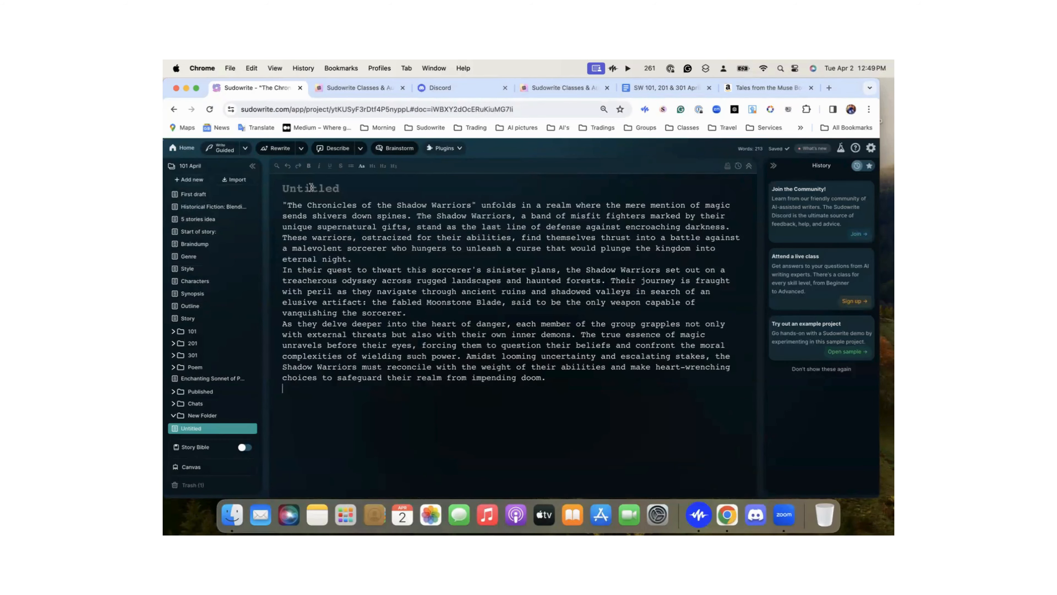
double_click(312, 188)
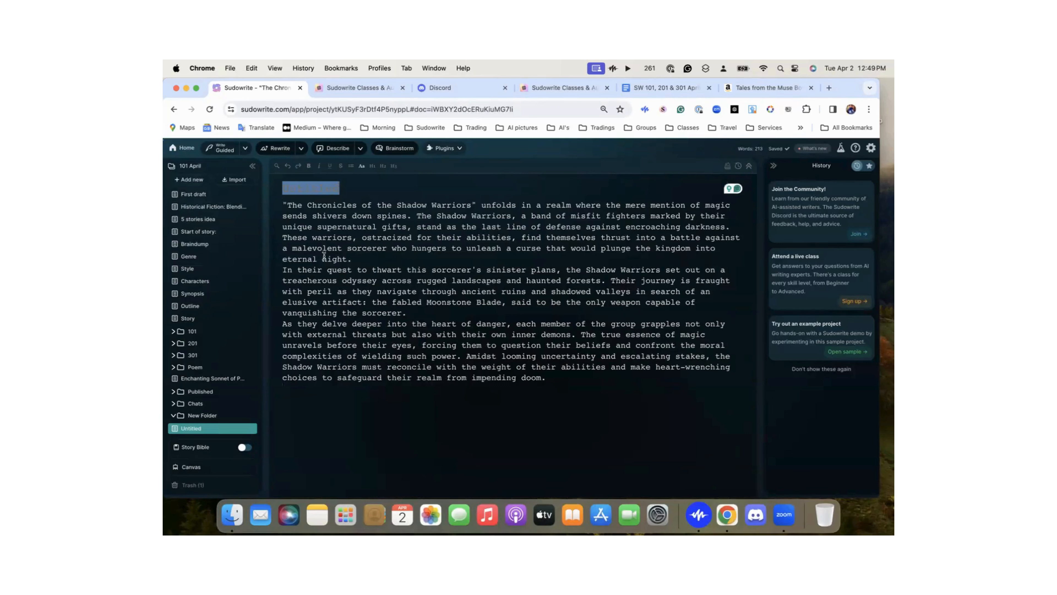
type("Shadow Warriors")
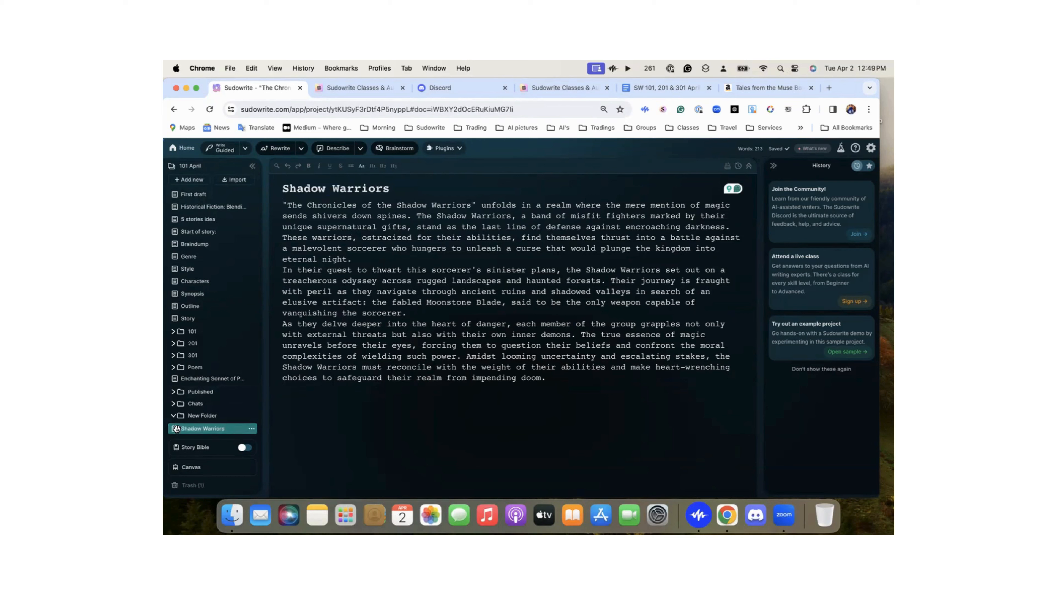
Move the Shadow Warriors document into the Chats folder, then expand the folder to check its contents and collapse it
left_click_drag(177, 428, 180, 403)
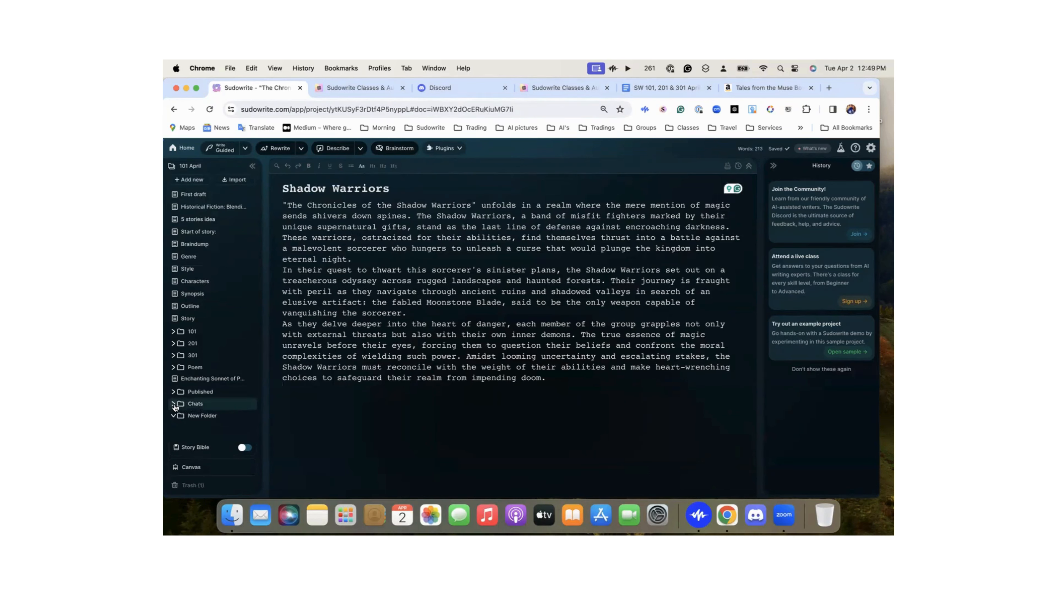
left_click(174, 405)
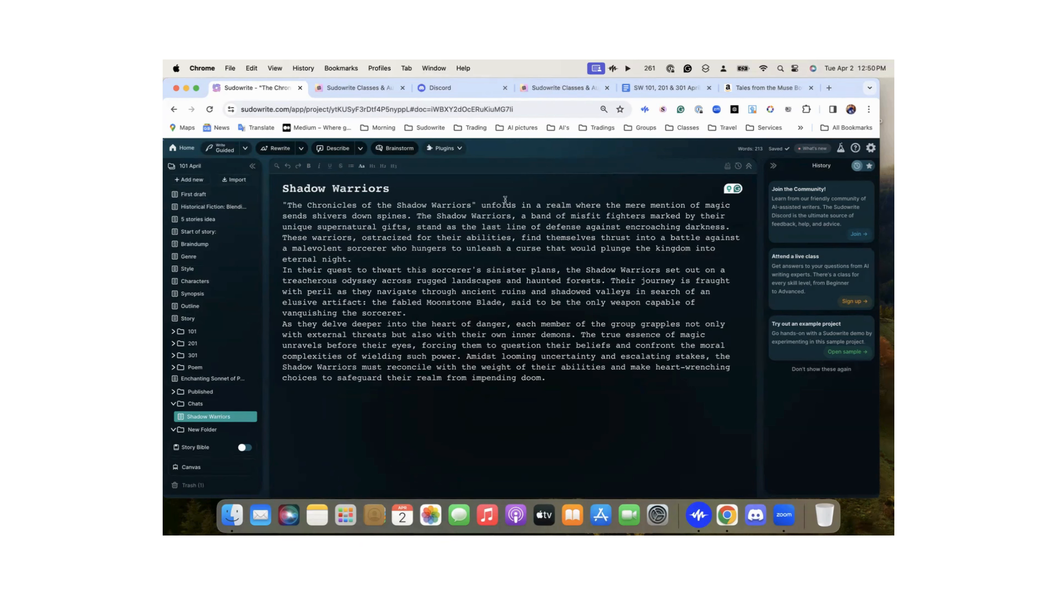
left_click(174, 405)
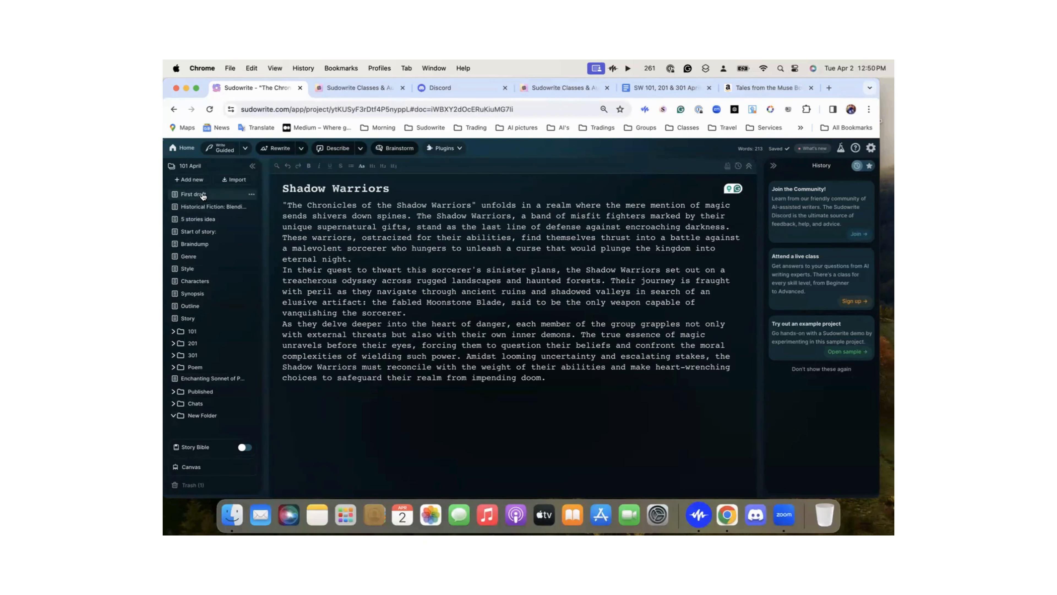
Copy the text of story idea 3, "The Chronicles of the Shadow Warriors", from the 5 stories idea document
left_click(205, 220)
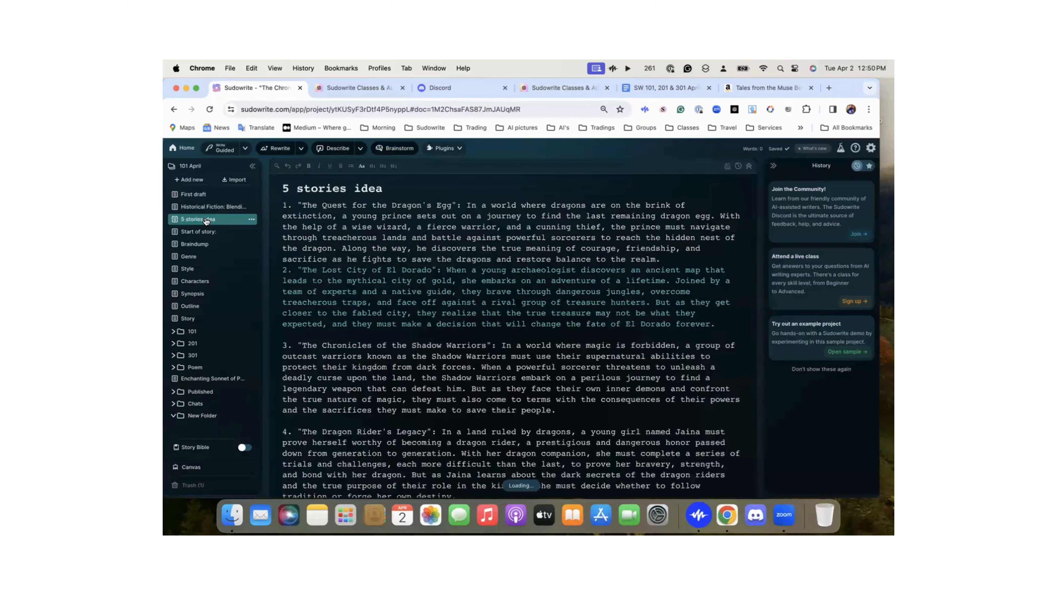
scroll(335, 270, "down", 3)
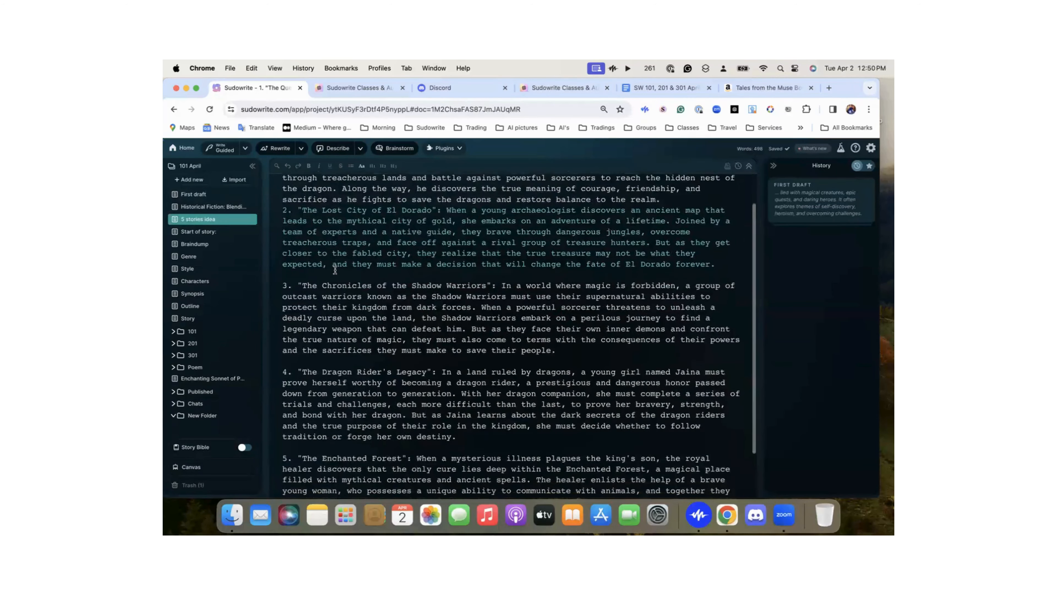
scroll(335, 269, "down", 3)
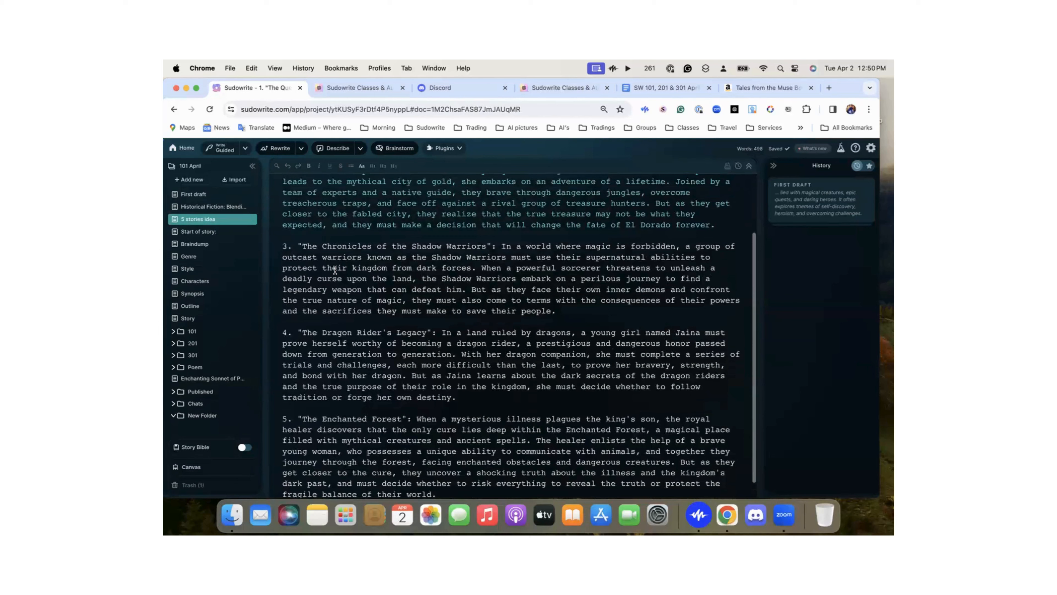
scroll(335, 270, "up", 1)
left_click_drag(562, 319, 298, 251)
key("super+c")
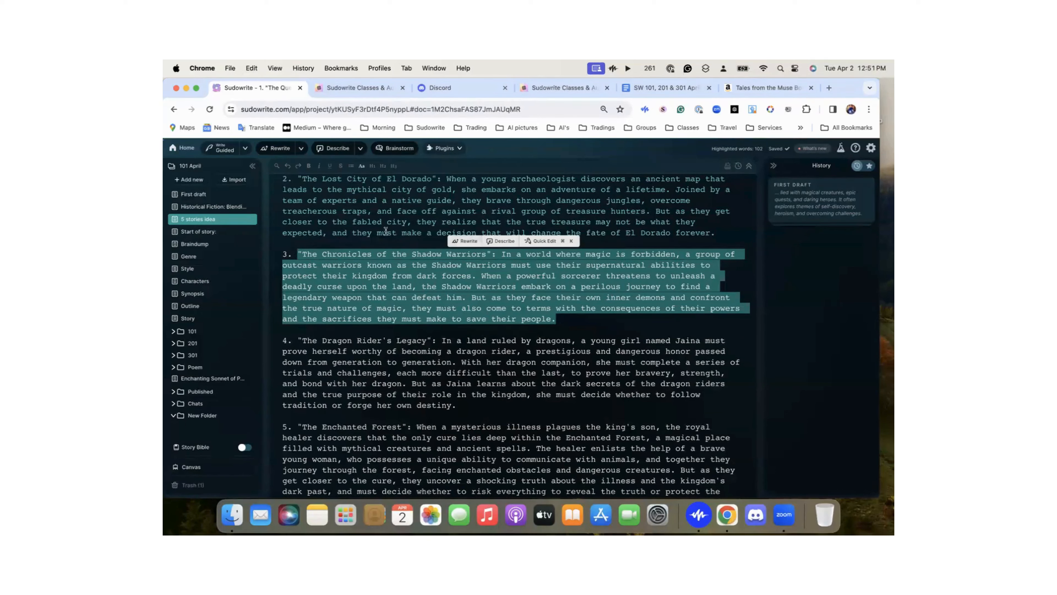
Open the Start of story document and start the First Draft plugin with the copied Shadow Warriors idea as its description
mouse_move(230, 218)
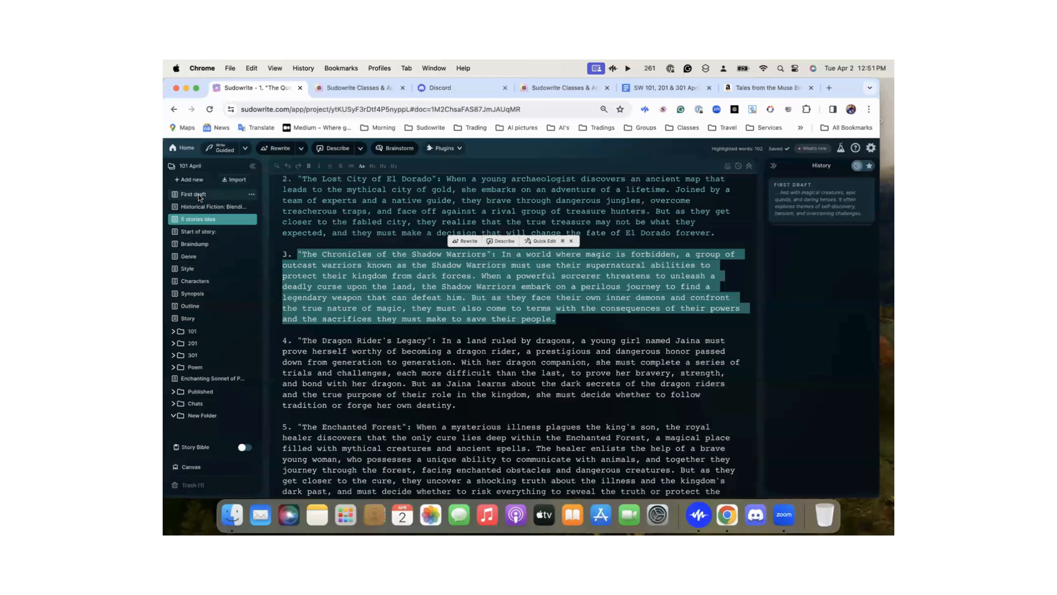
left_click(203, 232)
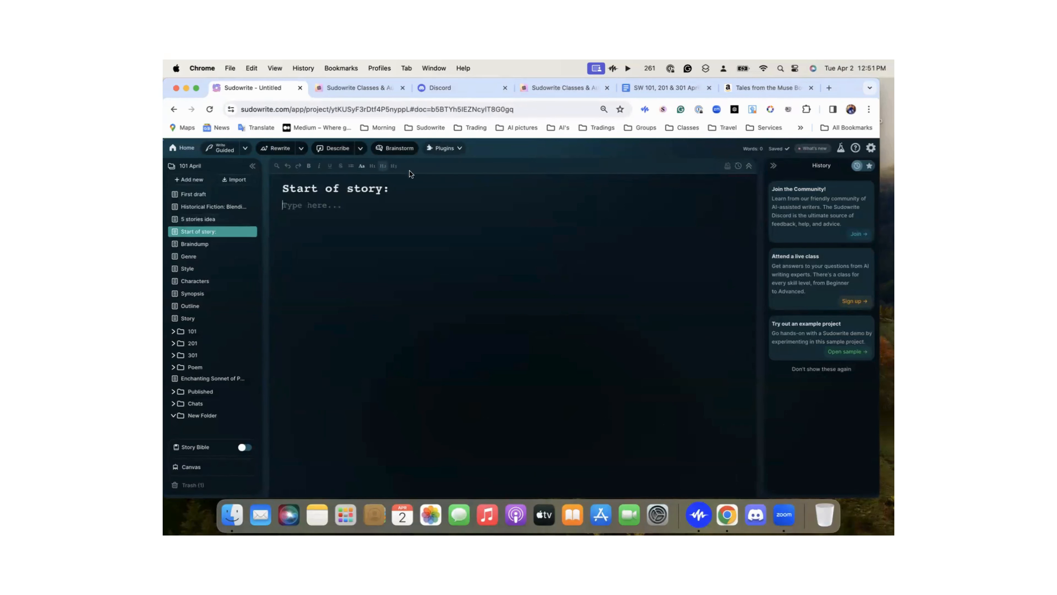
left_click(444, 148)
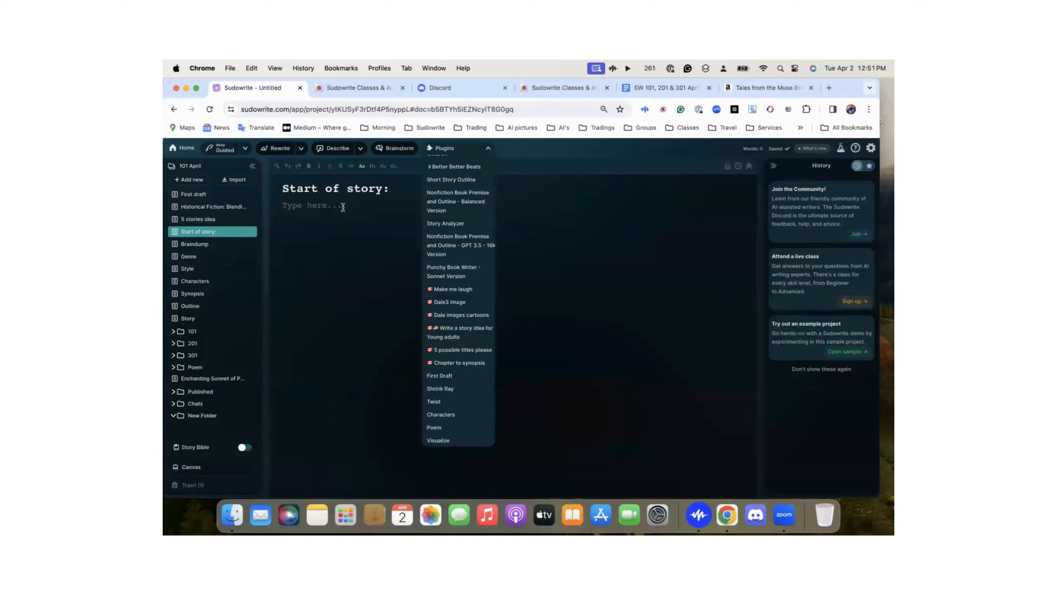
left_click(447, 377)
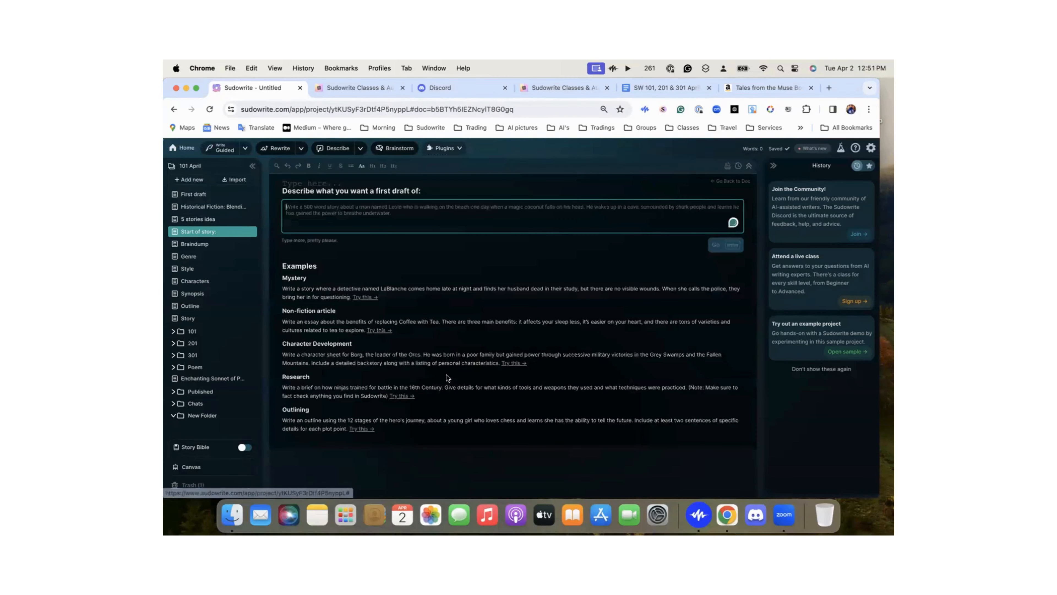
key("super+v")
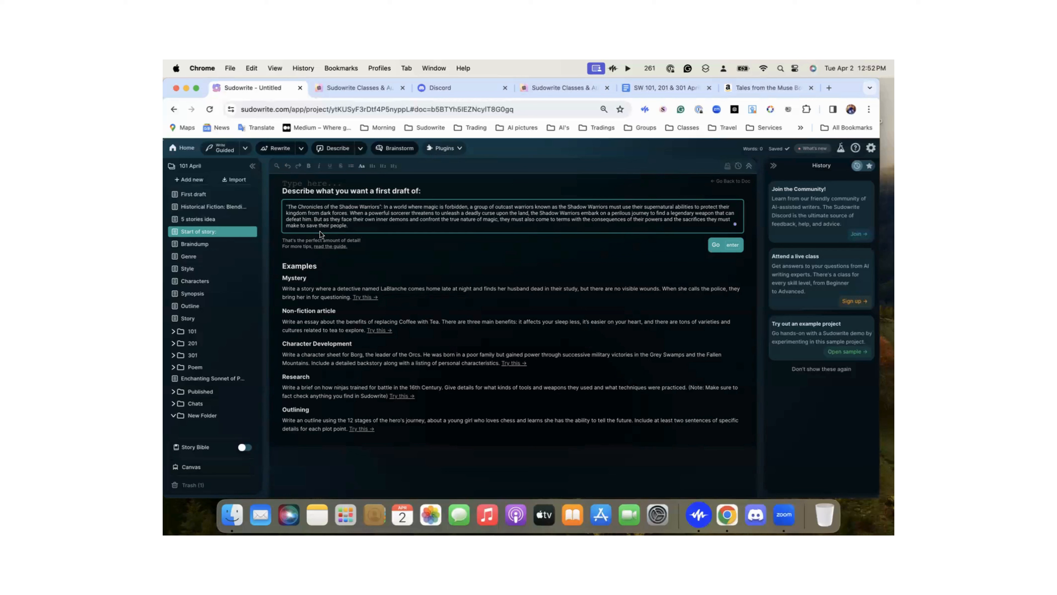
Add "Write this story in first POV and present tense." before the Shadow Warriors idea and submit the first draft request
type("Write ")
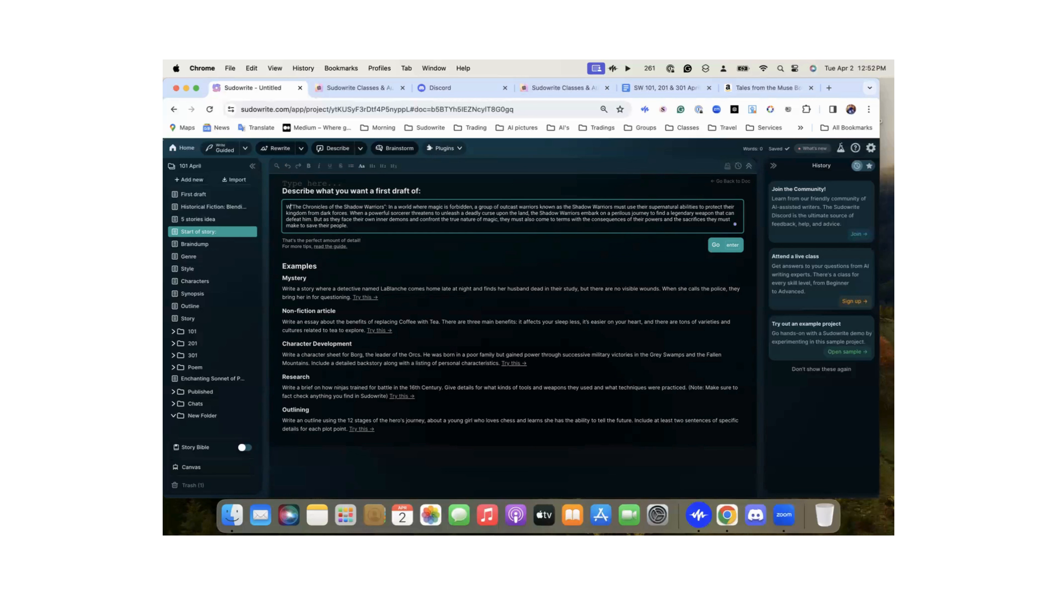
type("this s")
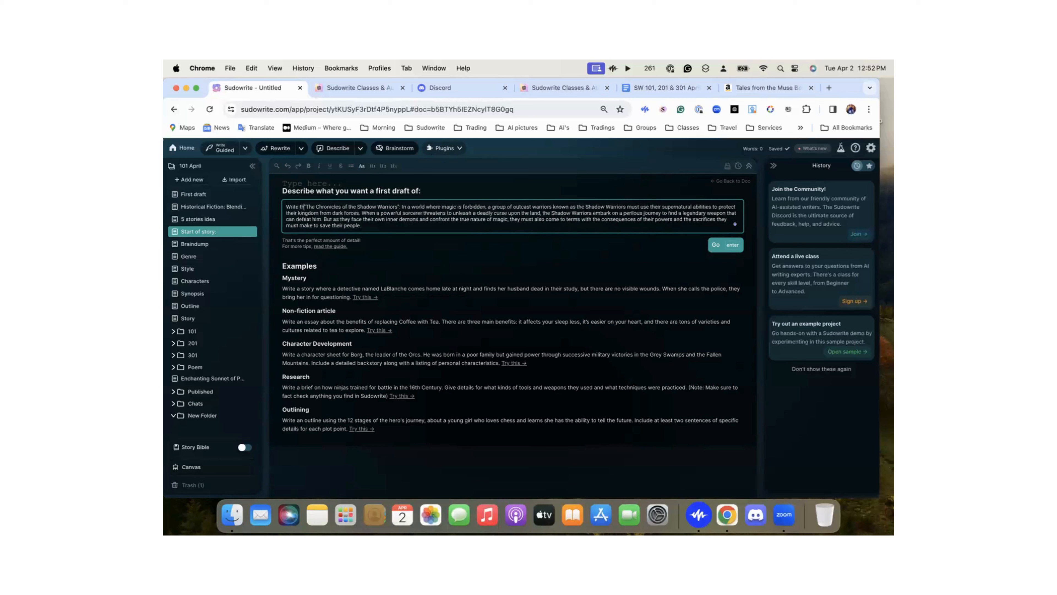
type("tory ")
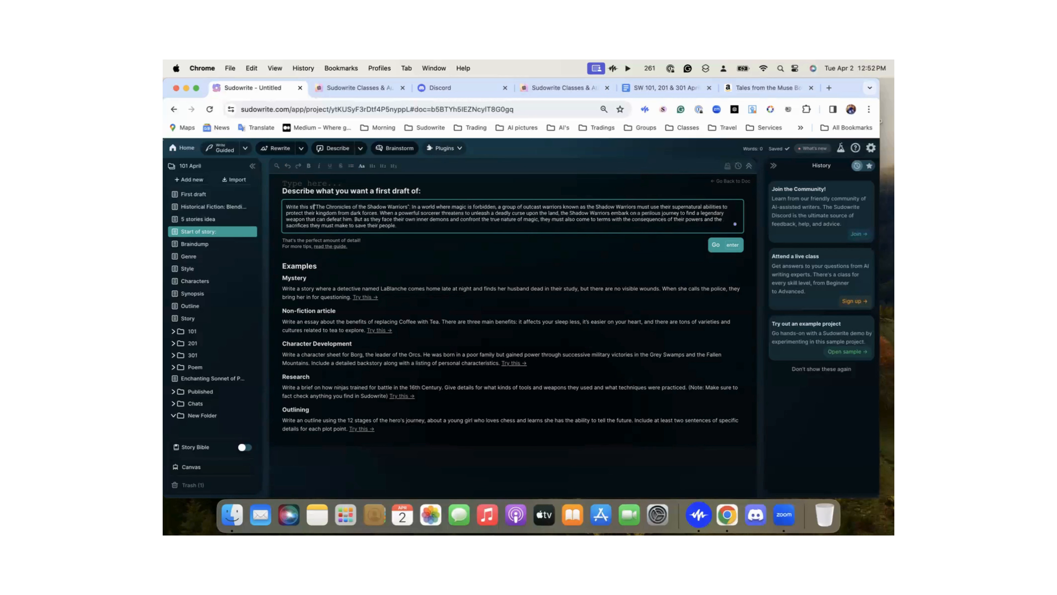
type("in ")
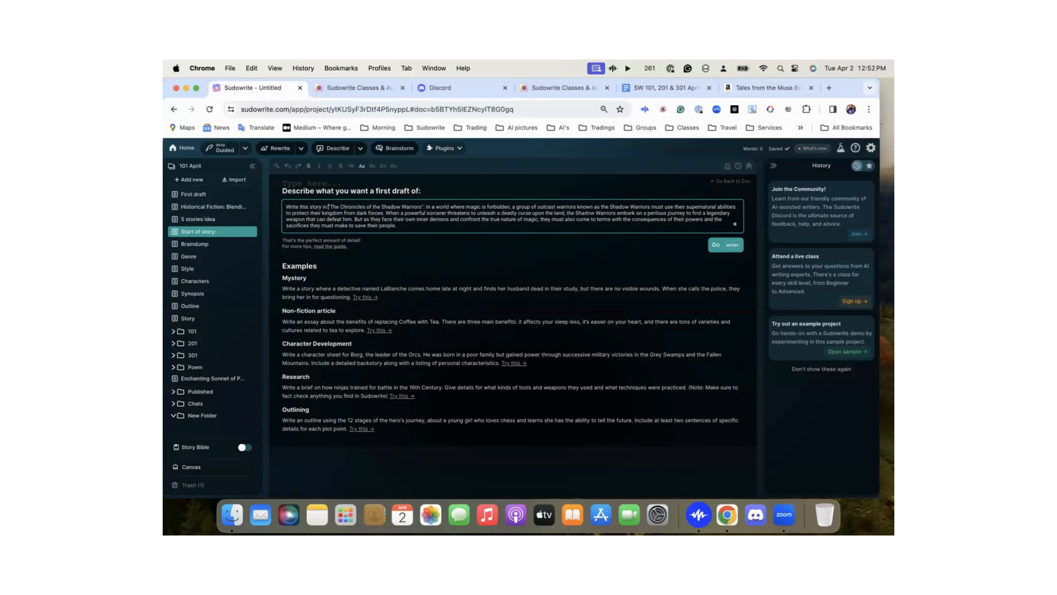
type("f")
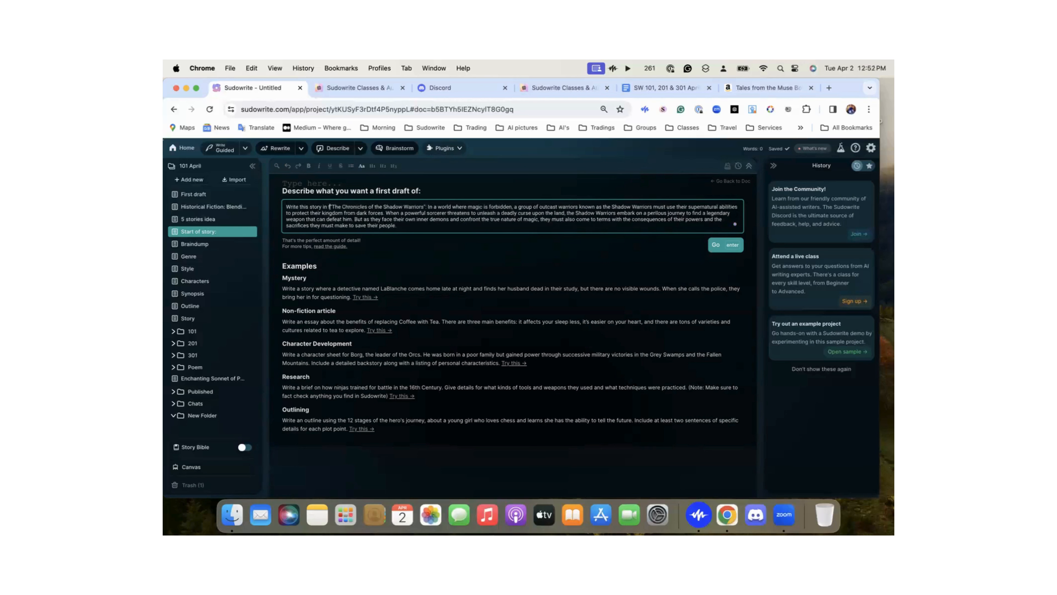
type("irst POV")
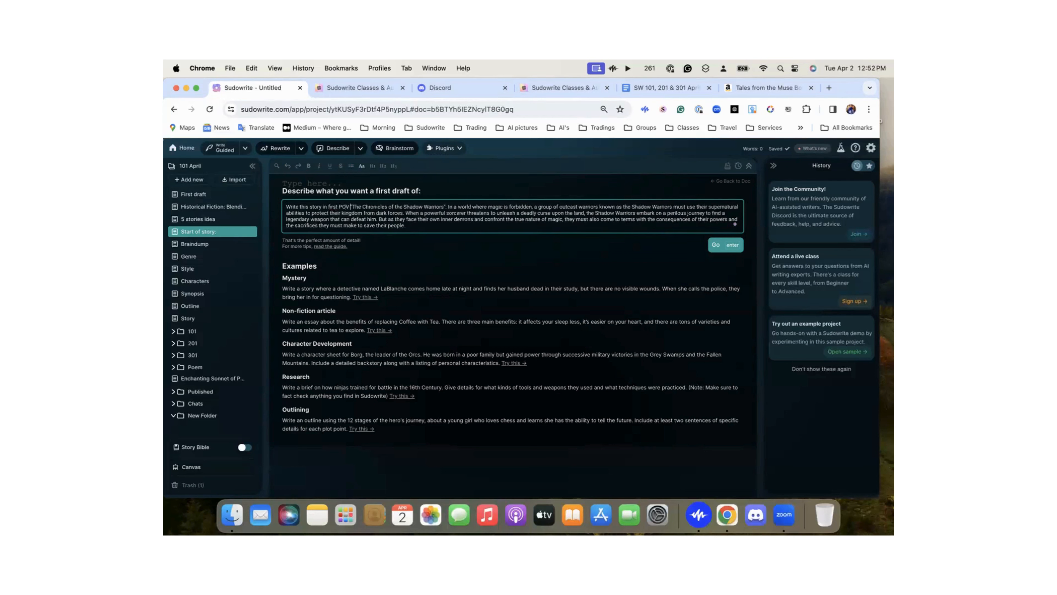
type(" and pres")
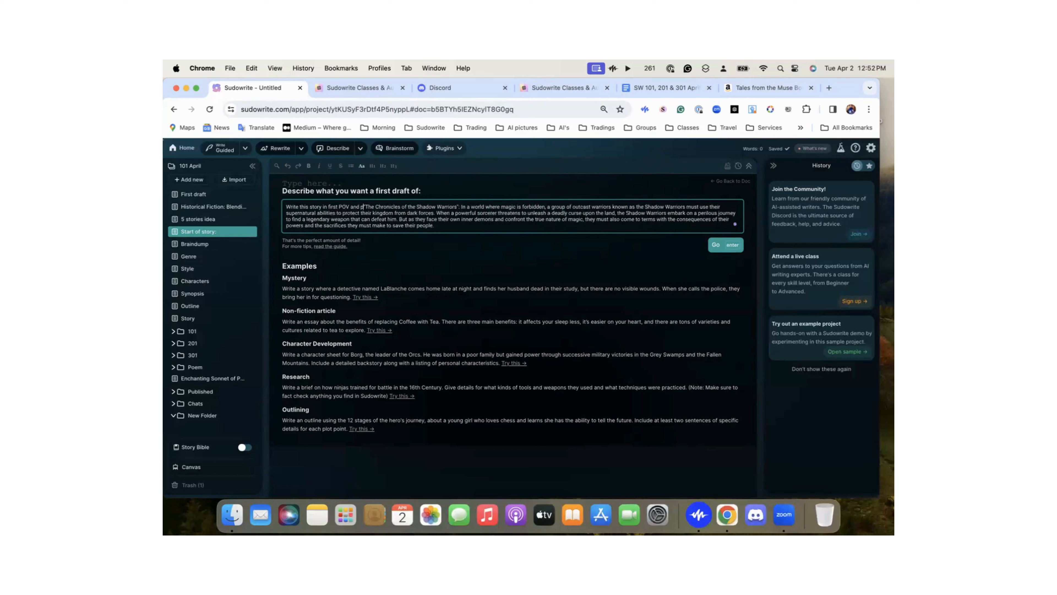
type("e")
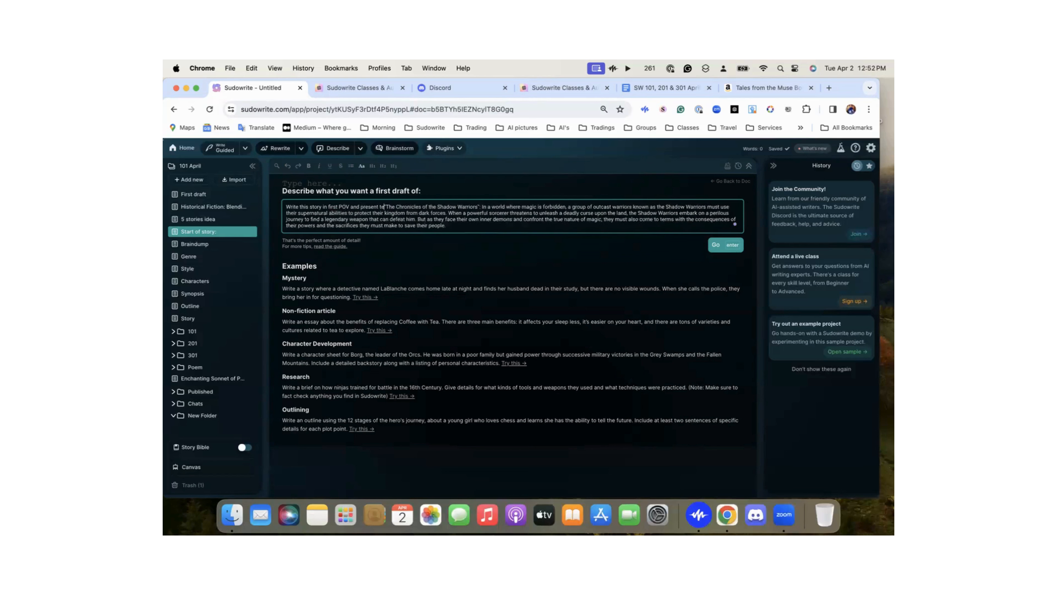
type("nt tense.")
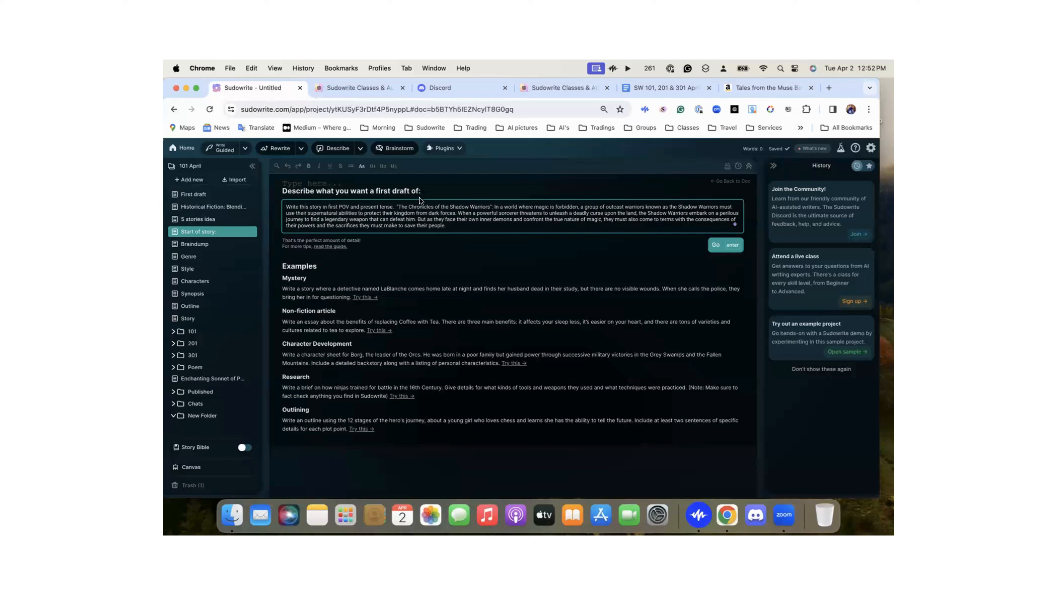
left_click(456, 225)
left_click(731, 248)
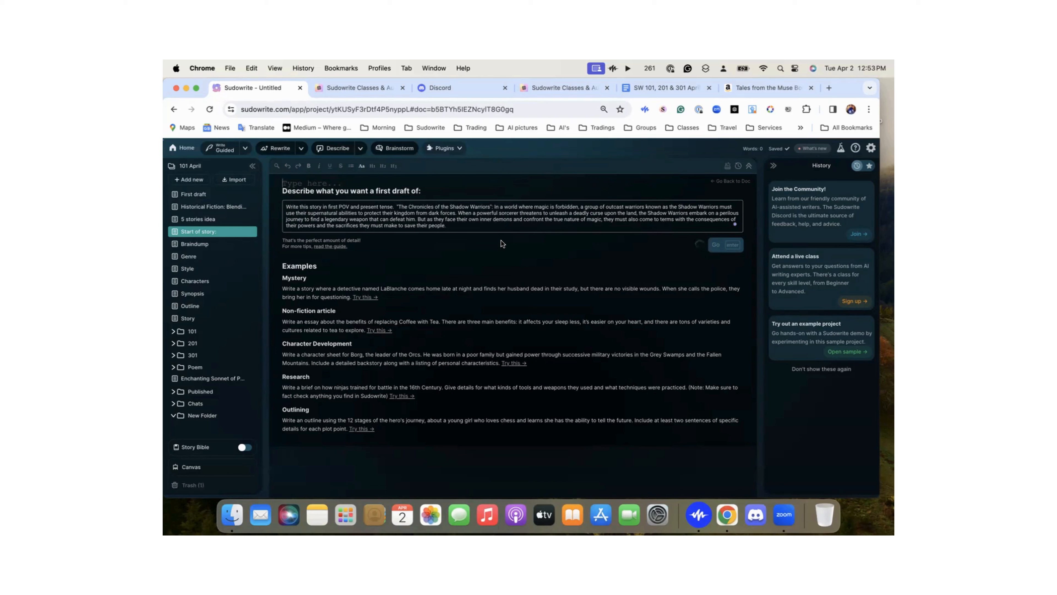
Copy the complete first draft description, including the POV and tense instruction, and create a new blank document
left_click_drag(457, 226, 284, 204)
key("super+c")
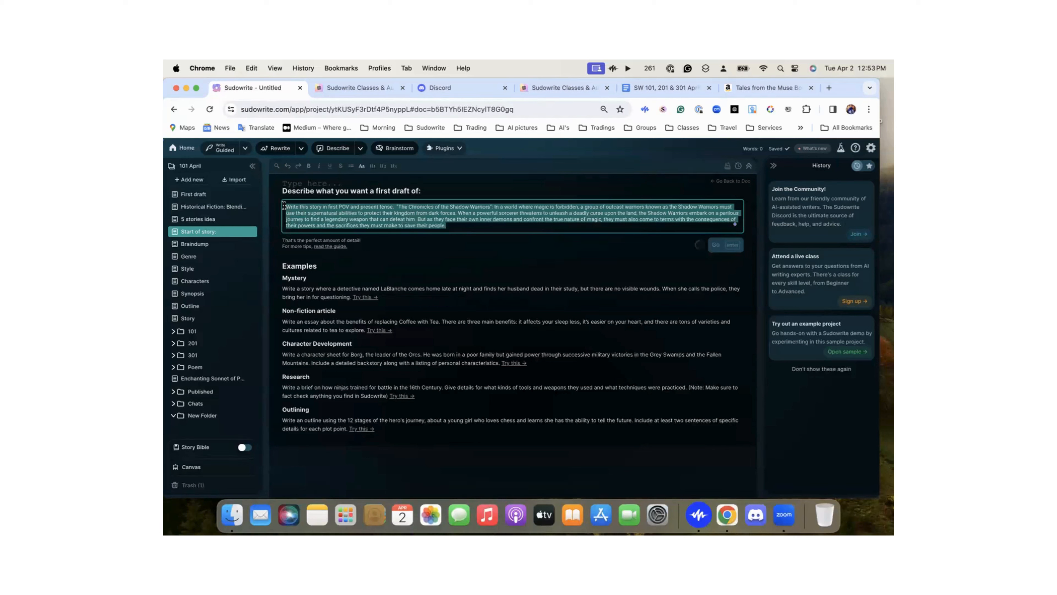
left_click(573, 244)
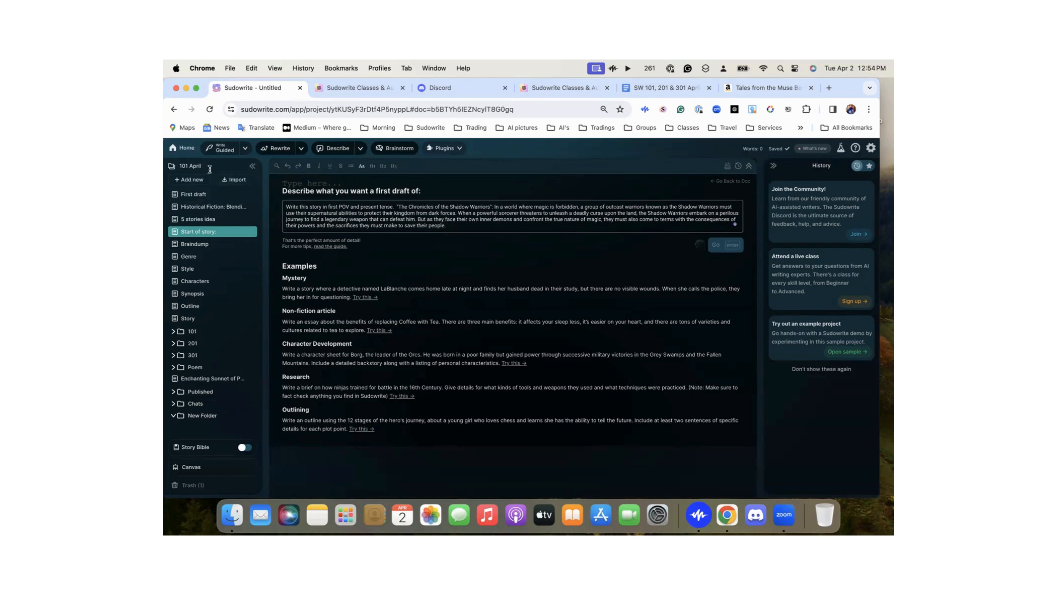
left_click(192, 180)
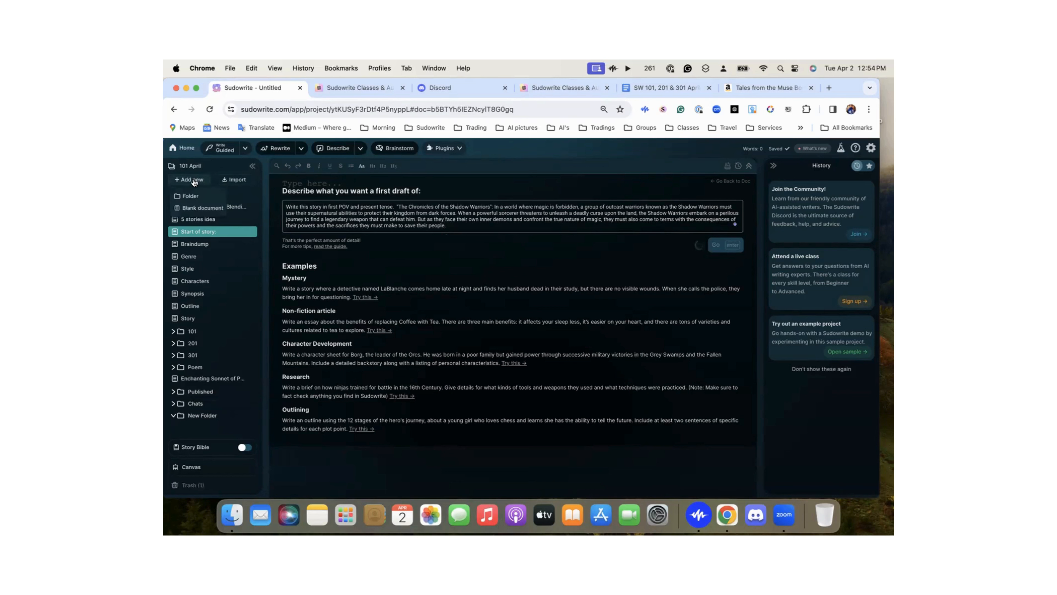
left_click(197, 208)
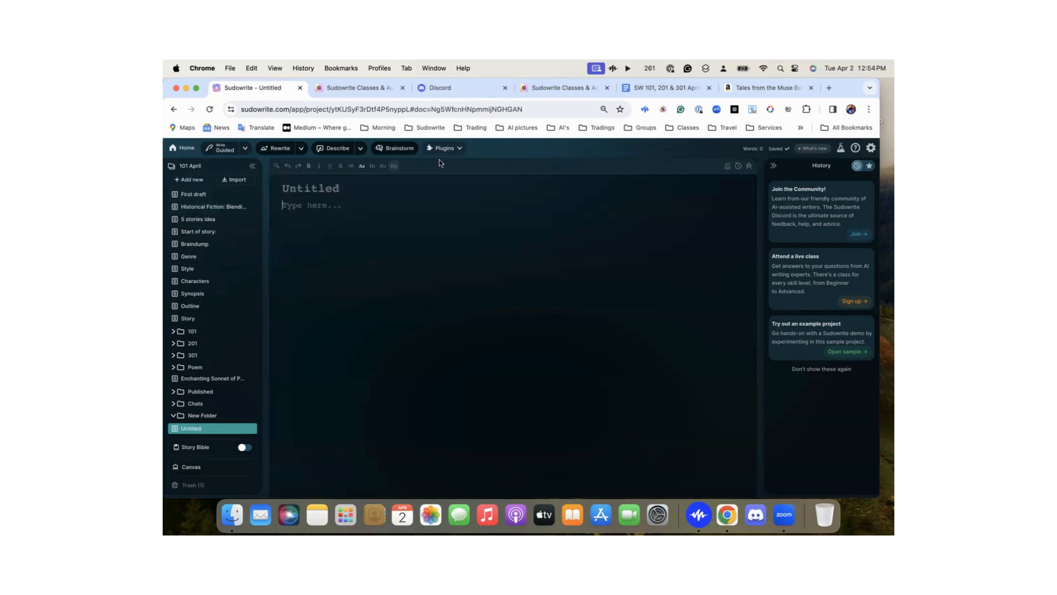
Run the First Draft plugin in the untitled document using the copied description
left_click(443, 148)
scroll(458, 292, "down", 5)
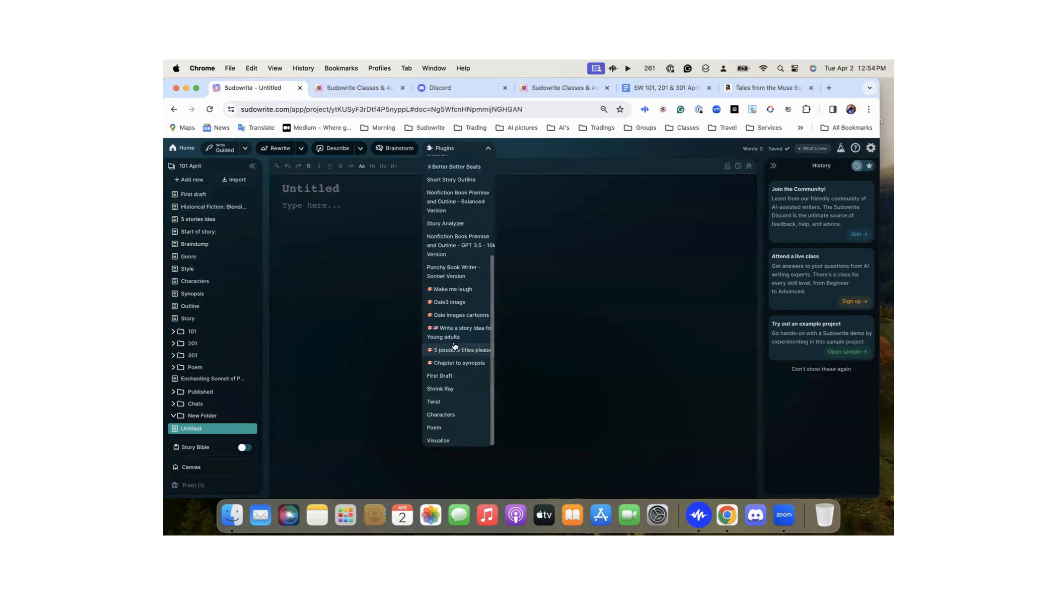
left_click(449, 375)
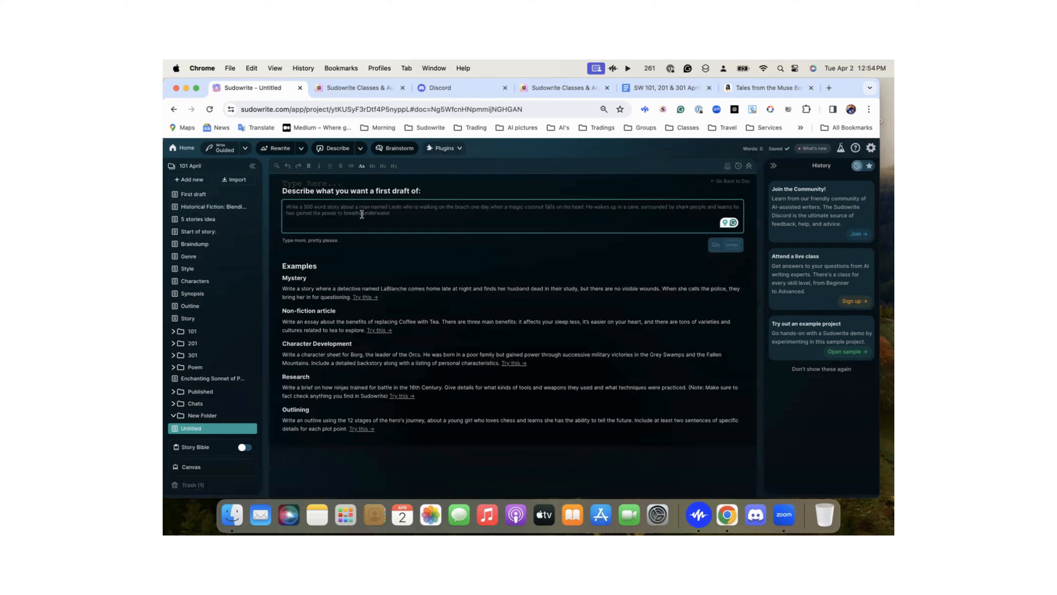
key("super+v")
left_click(735, 246)
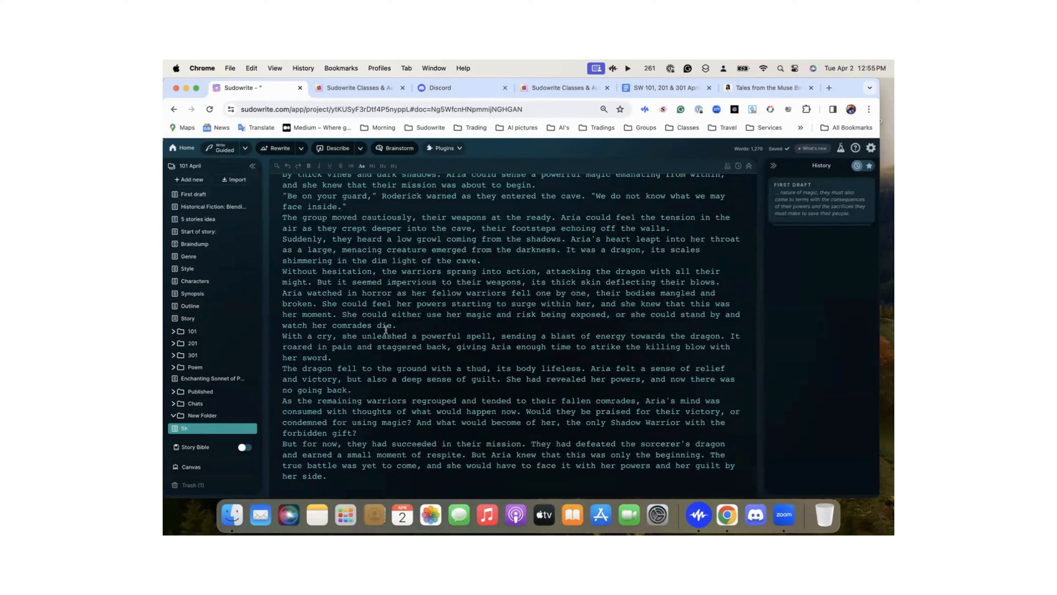
Read through the generated Shadow Warriors first draft, checking its opening, its ending and its point of view and tense
scroll(395, 300, "up", 20)
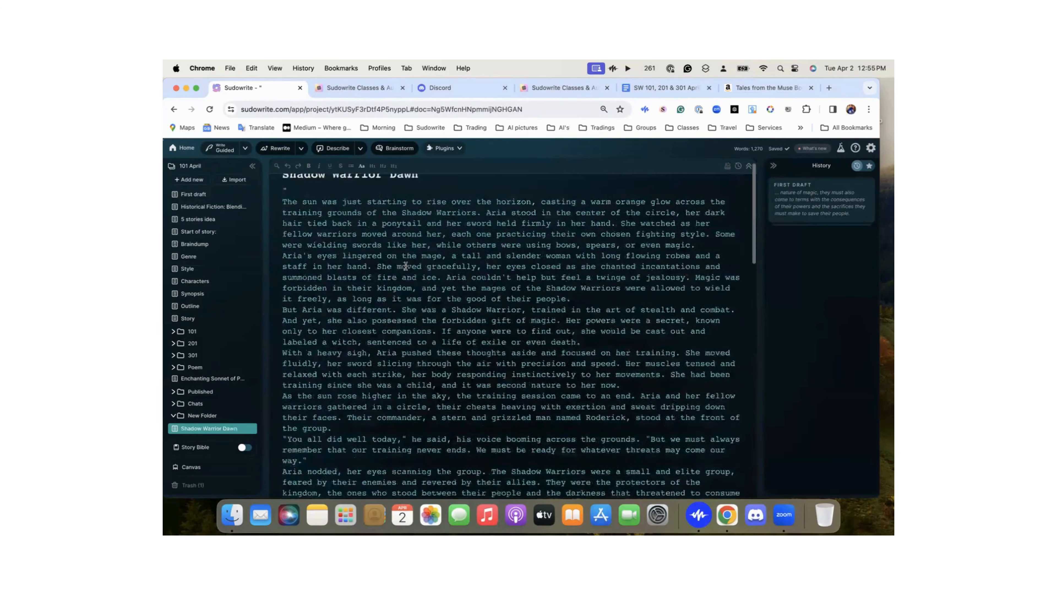
scroll(405, 266, "up", 2)
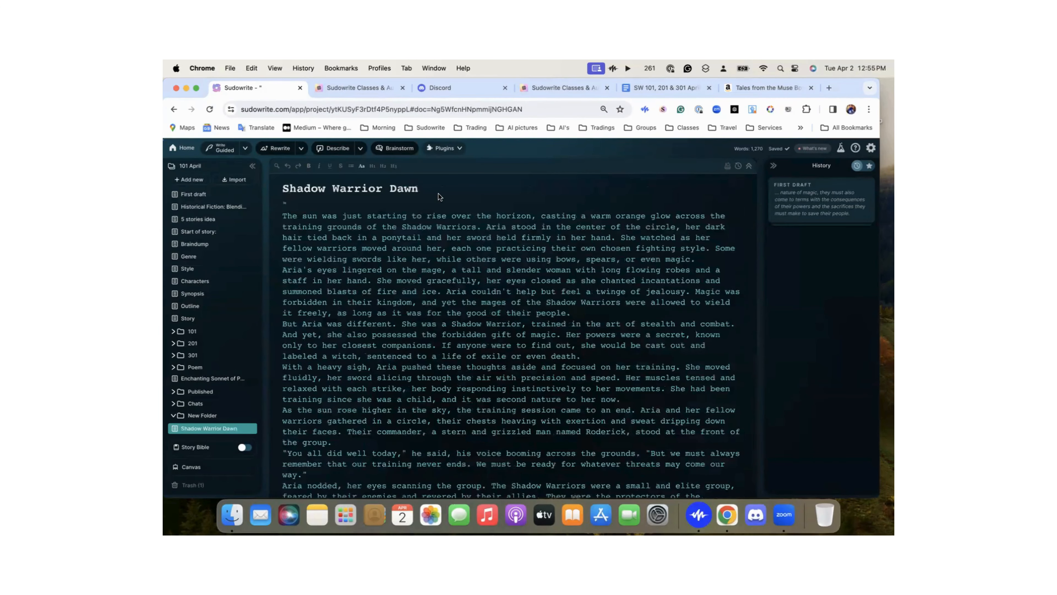
scroll(312, 244, "down", 3)
scroll(312, 245, "up", 3)
scroll(312, 245, "down", 20)
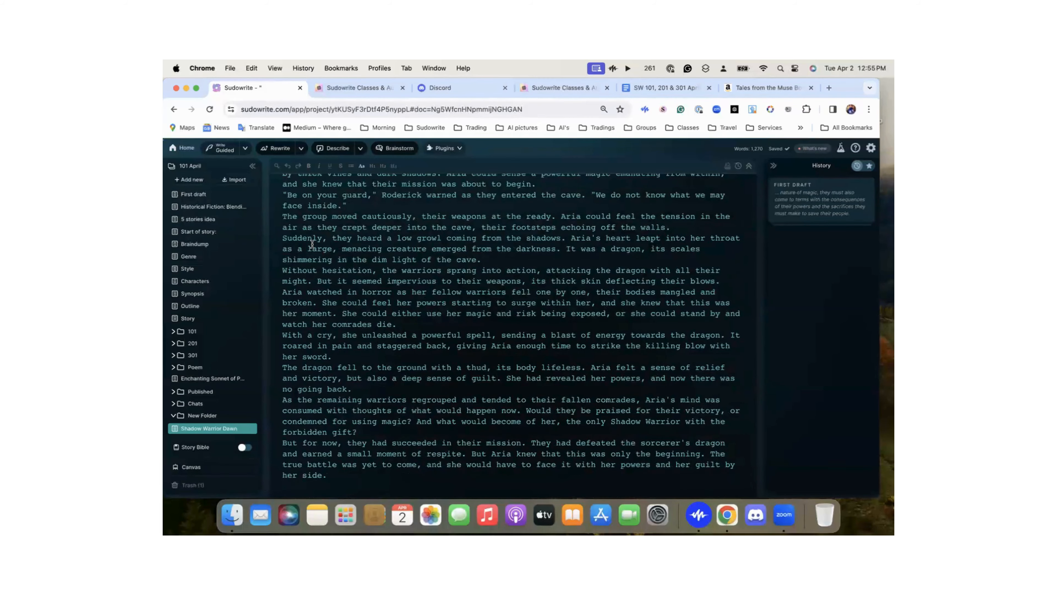
scroll(312, 244, "up", 20)
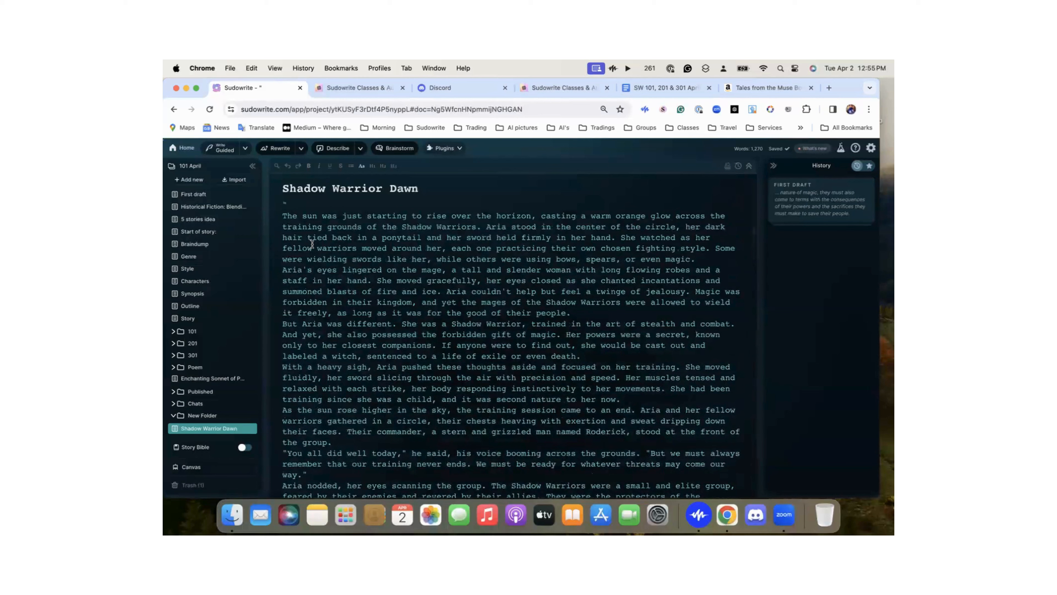
scroll(461, 325, "down", 6)
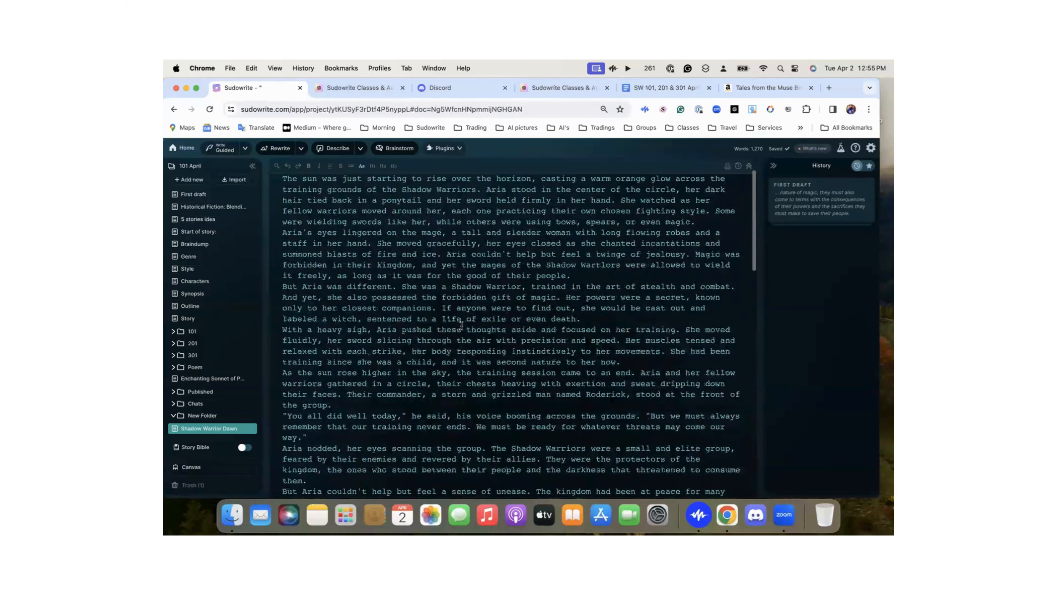
scroll(461, 325, "down", 3)
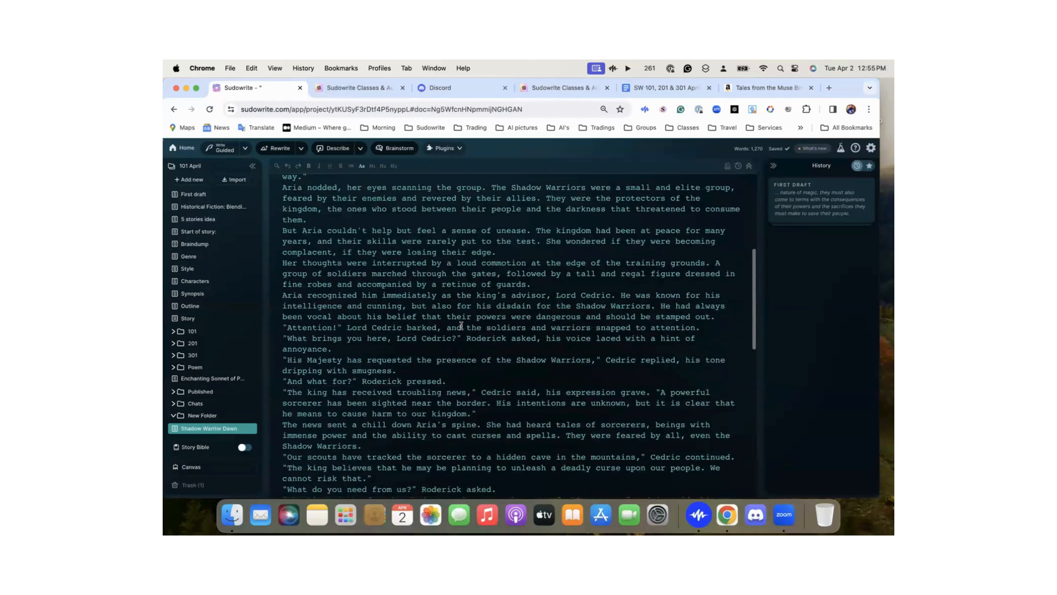
scroll(496, 322, "up", 10)
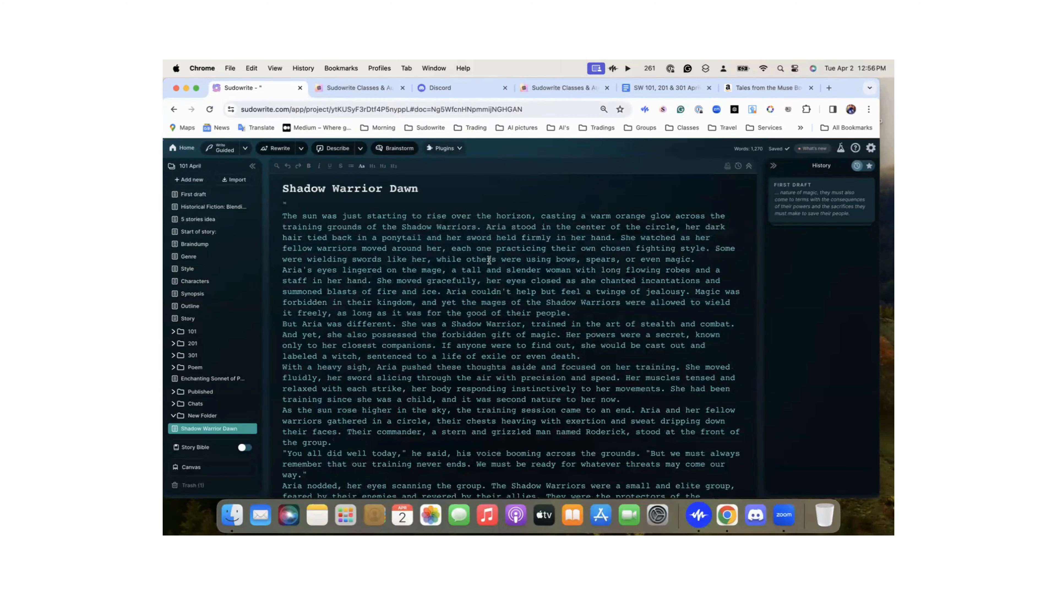
scroll(489, 260, "down", 2)
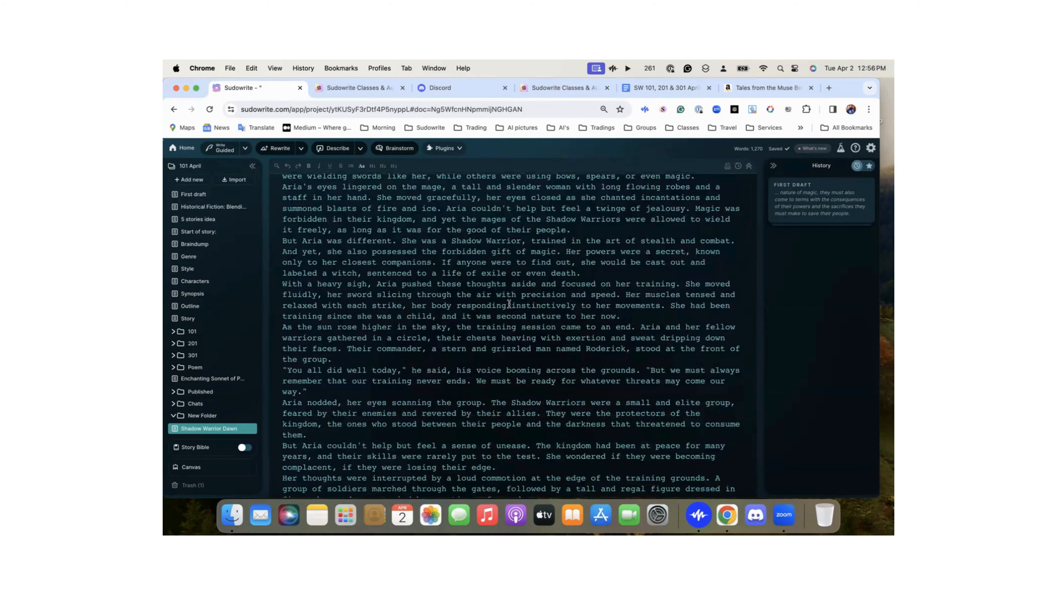
scroll(508, 303, "down", 5)
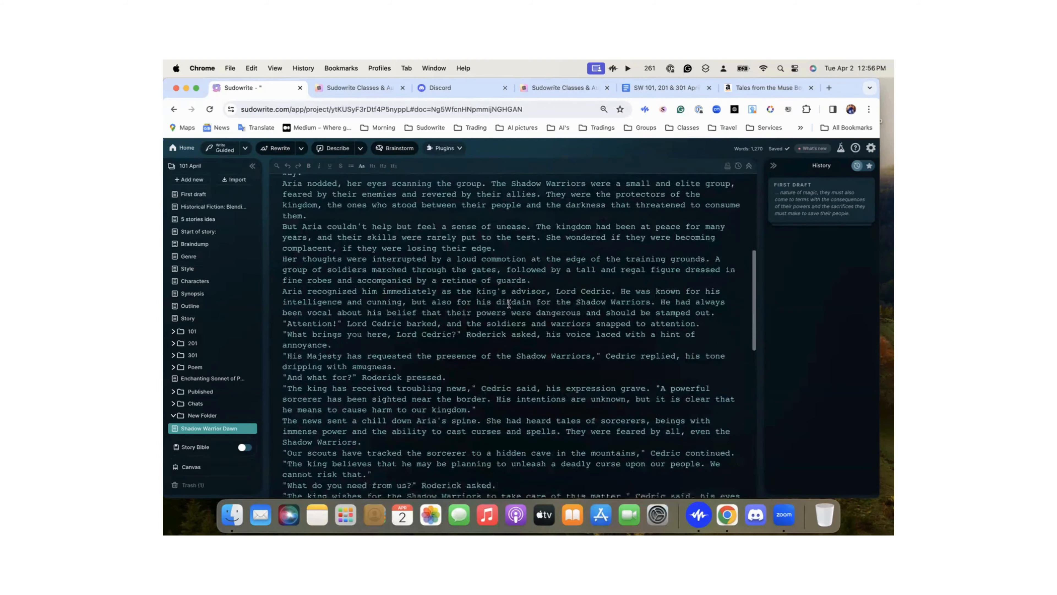
Review the Shadow Warrior Dawn draft again from beginning to end, checking how the narration refers to the main character, Aria
scroll(509, 303, "down", 2)
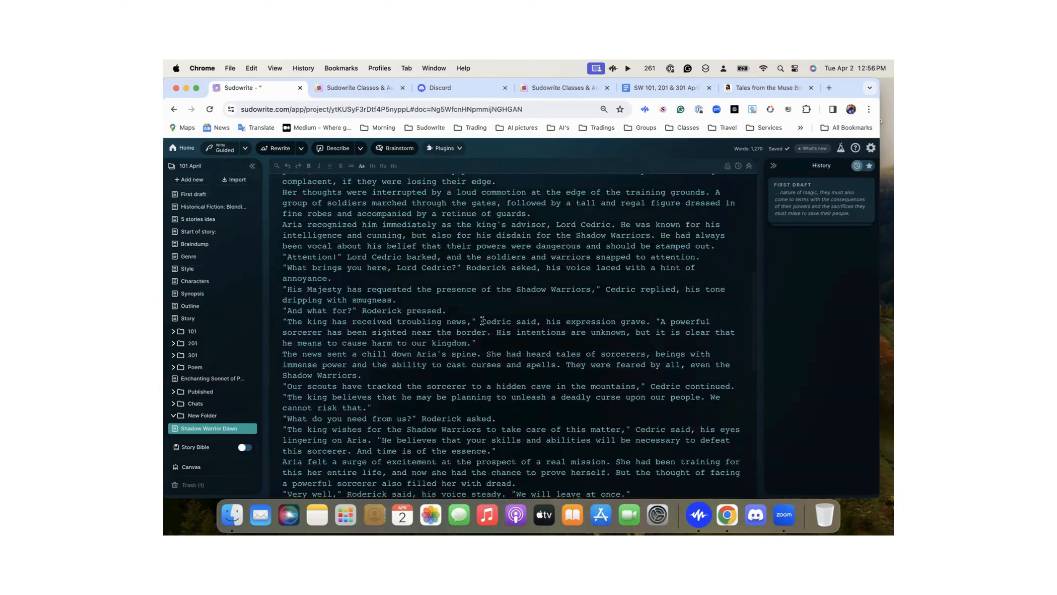
double_click(482, 321)
scroll(506, 273, "up", 10)
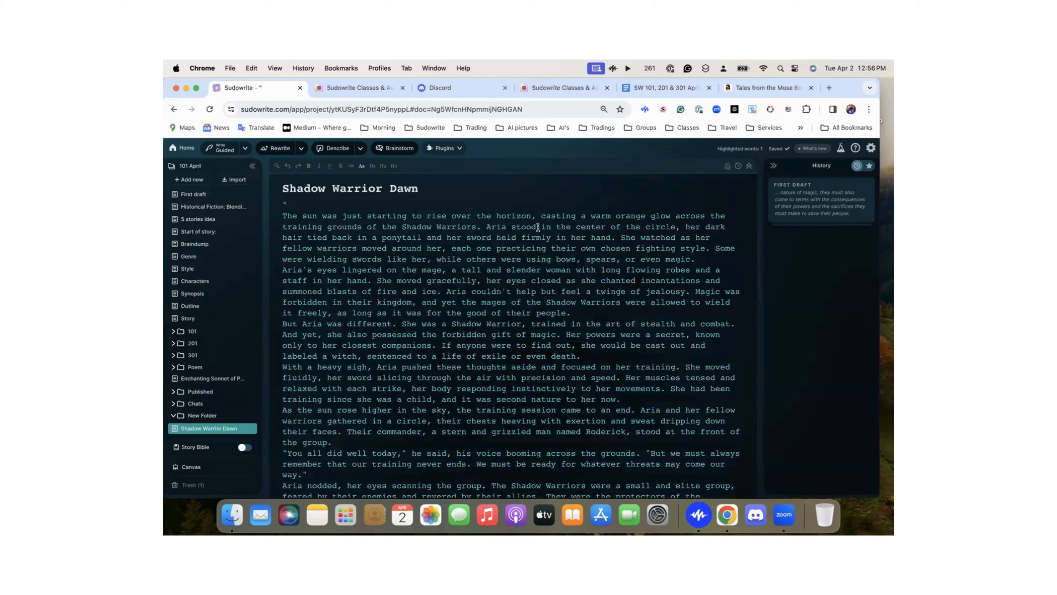
left_click_drag(486, 227, 501, 228)
scroll(501, 228, "down", 1)
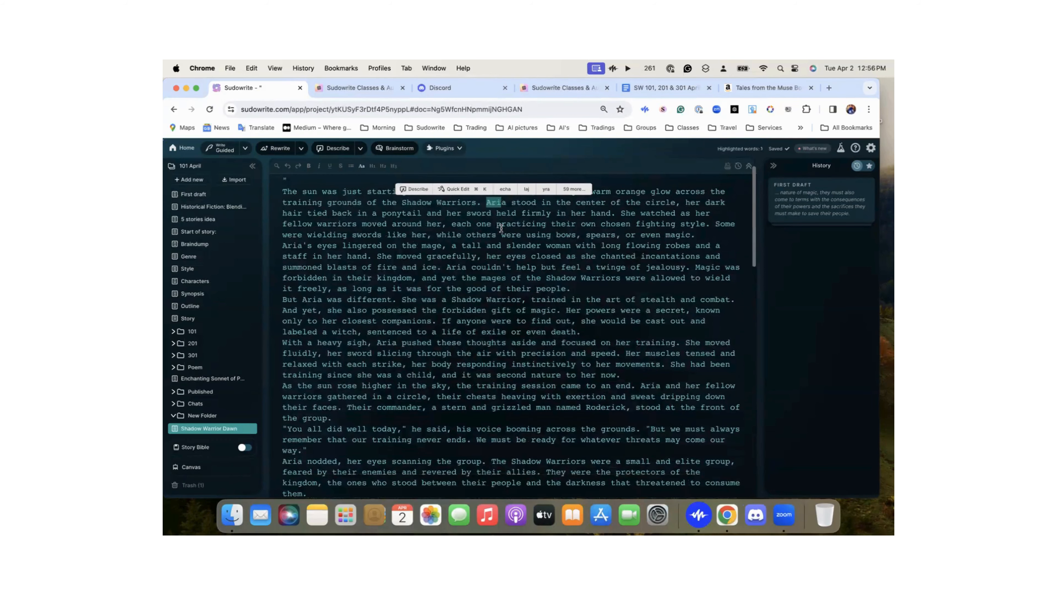
scroll(519, 297, "down", 3)
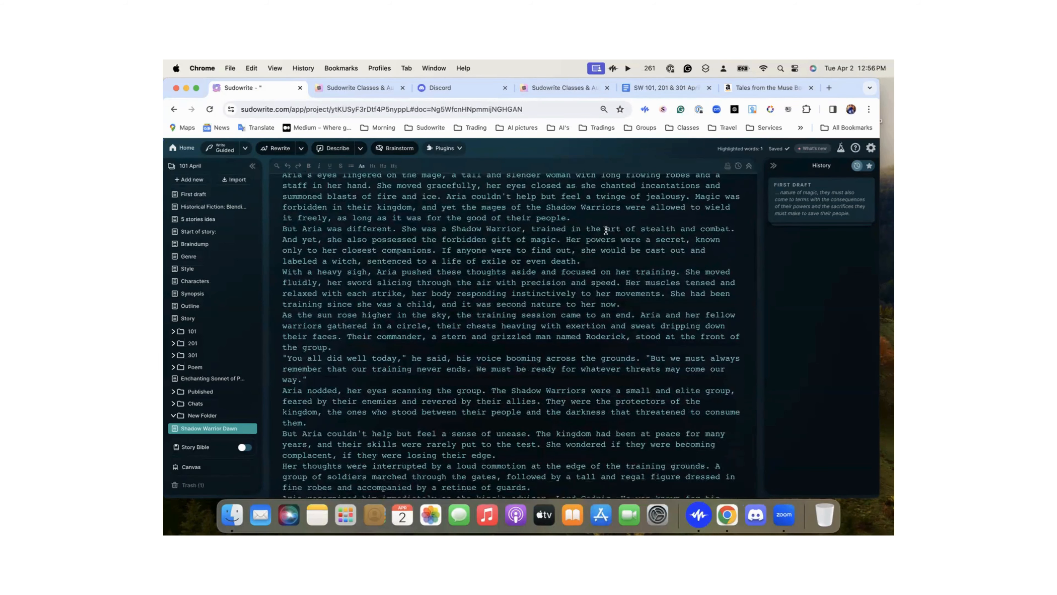
scroll(517, 321, "down", 2)
scroll(517, 320, "down", 15)
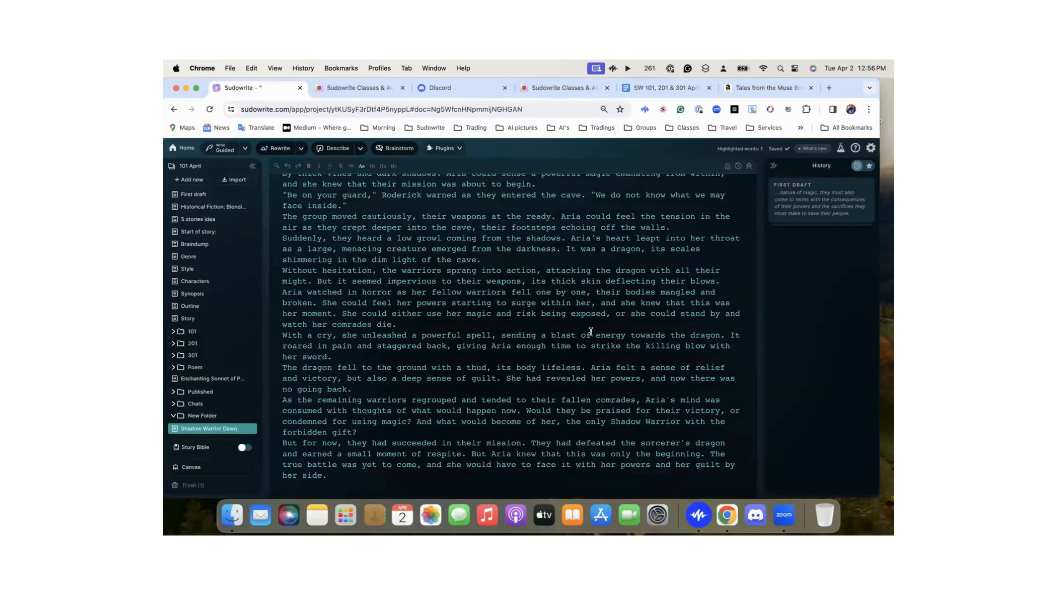
scroll(590, 331, "up", 20)
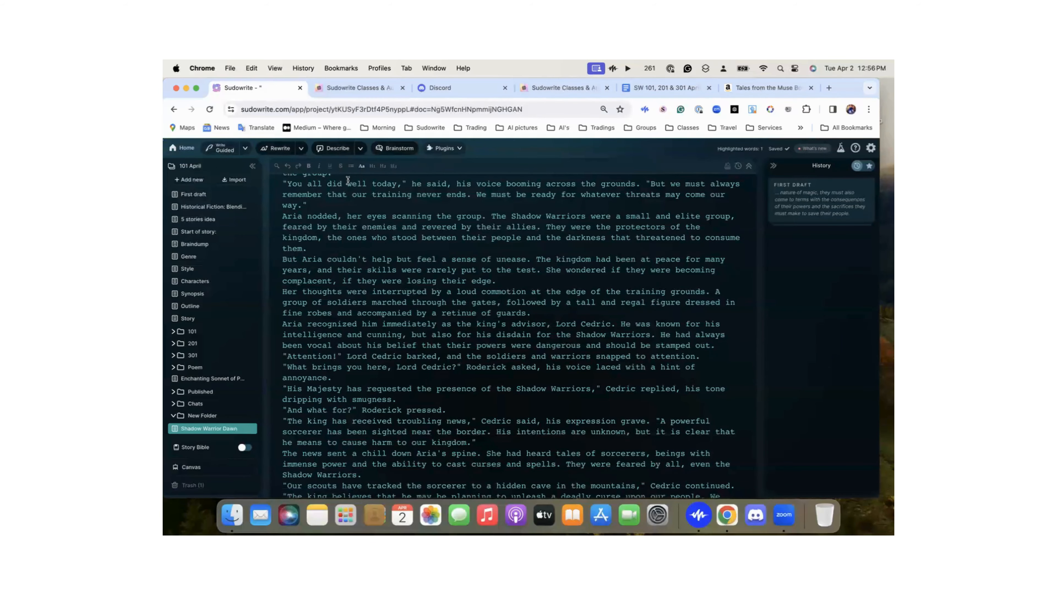
scroll(340, 249, "down", 15)
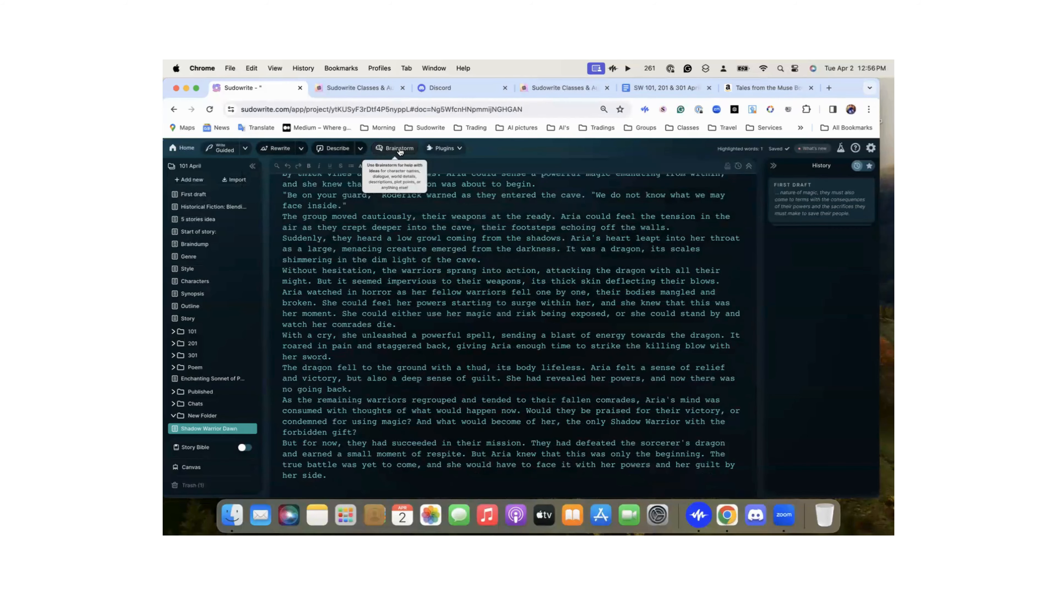
scroll(433, 245, "up", 15)
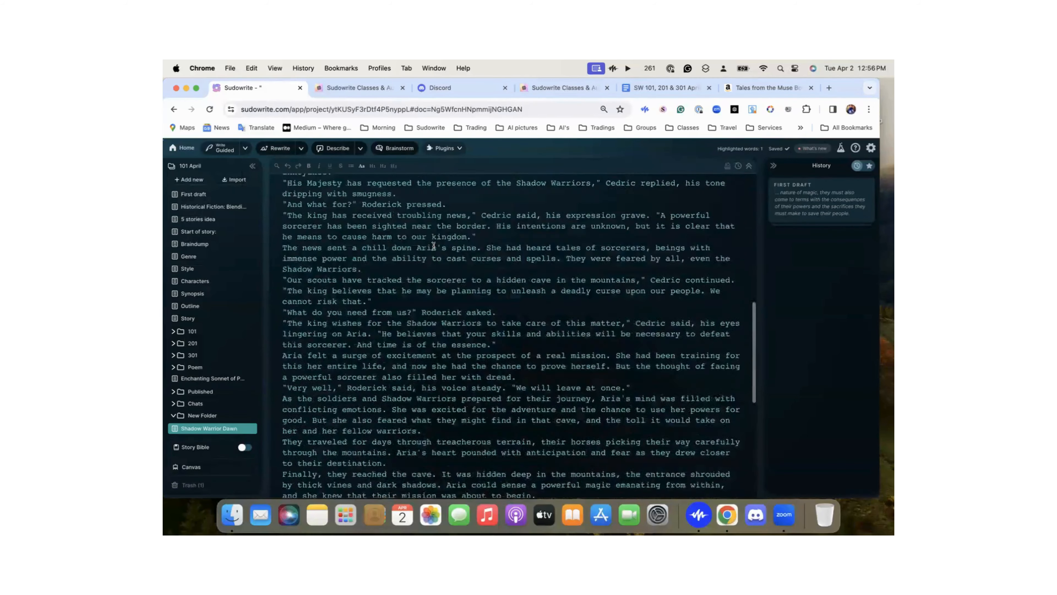
scroll(433, 245, "up", 5)
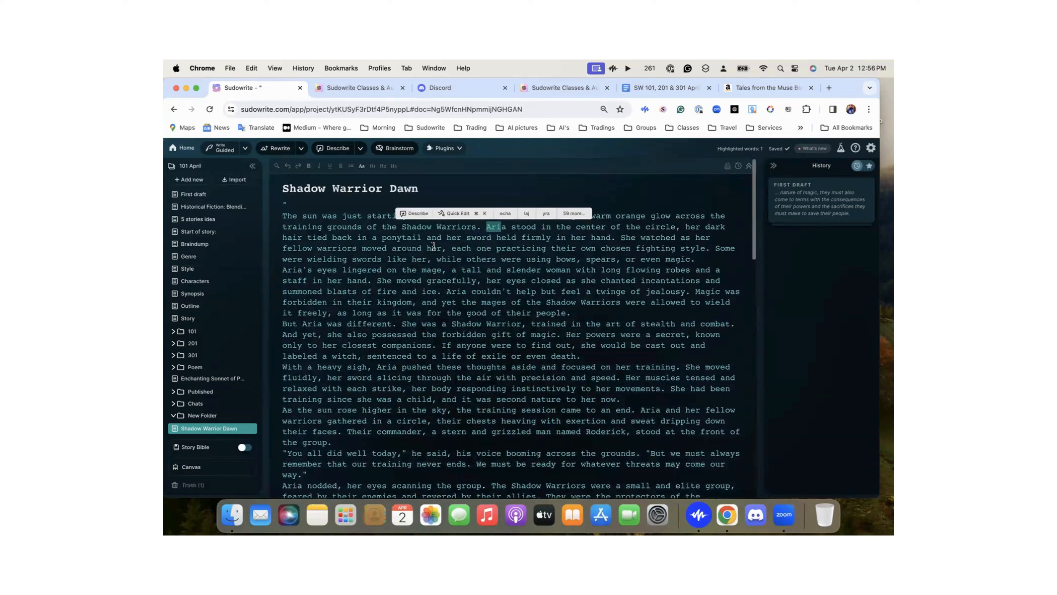
left_click(490, 181)
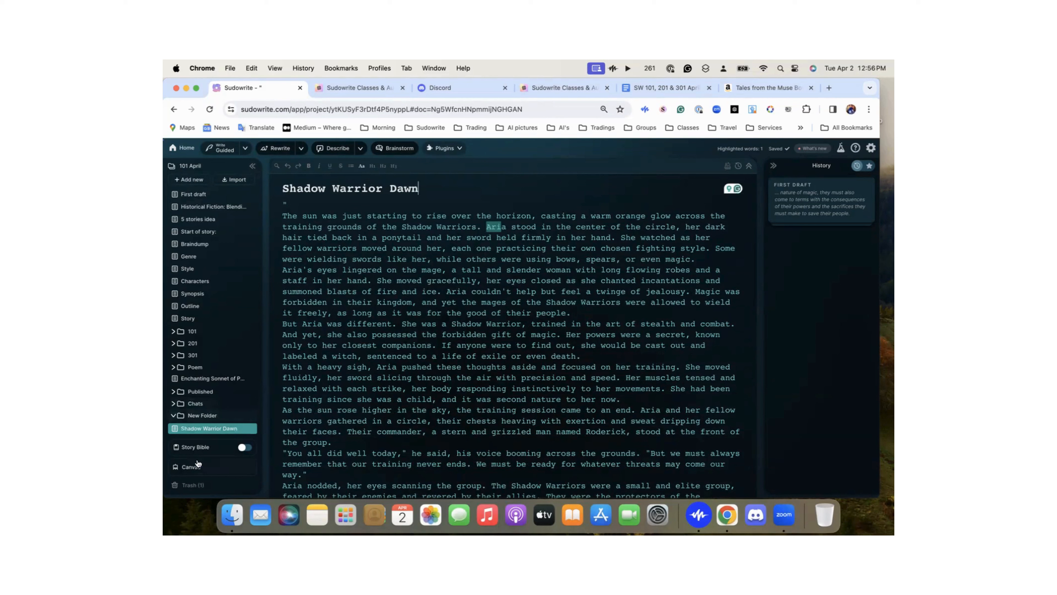
Open the project's Canvas and bring up the story structure choices for the outline card
left_click(184, 471)
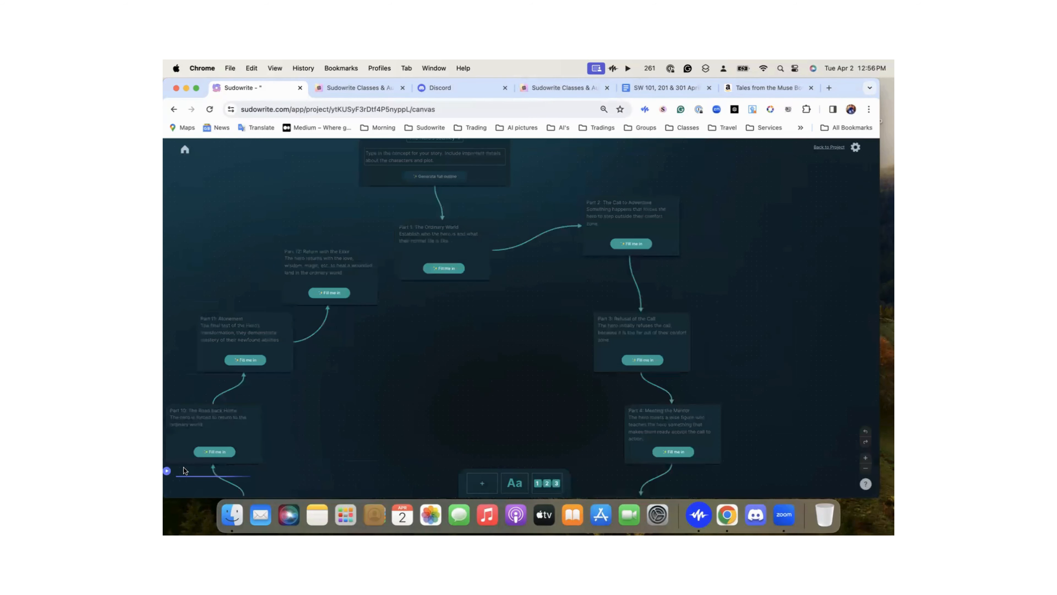
scroll(465, 329, "up", 2)
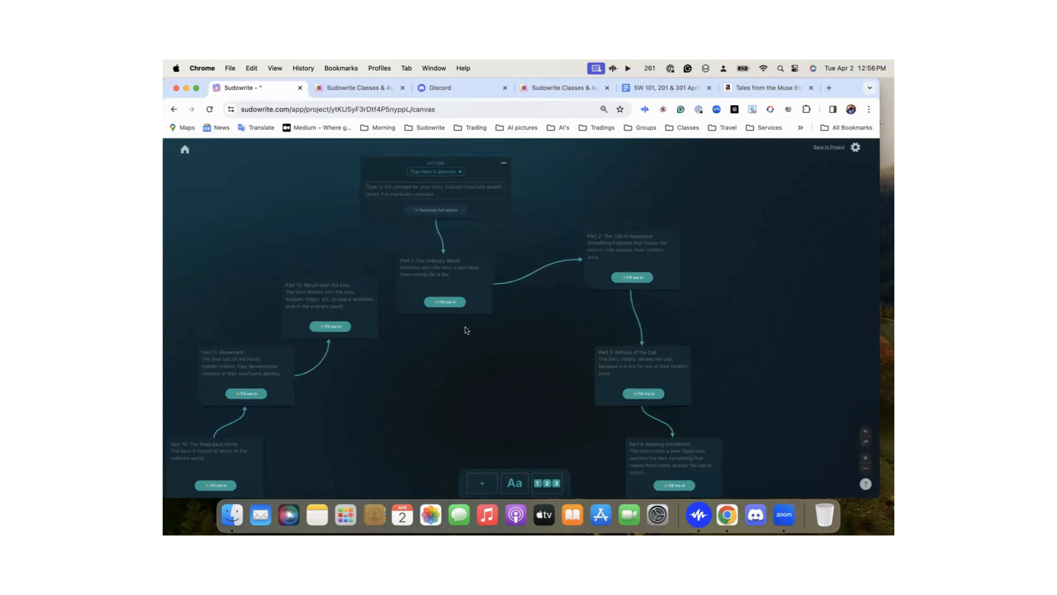
scroll(470, 230, "left", 2)
scroll(470, 231, "up", 1)
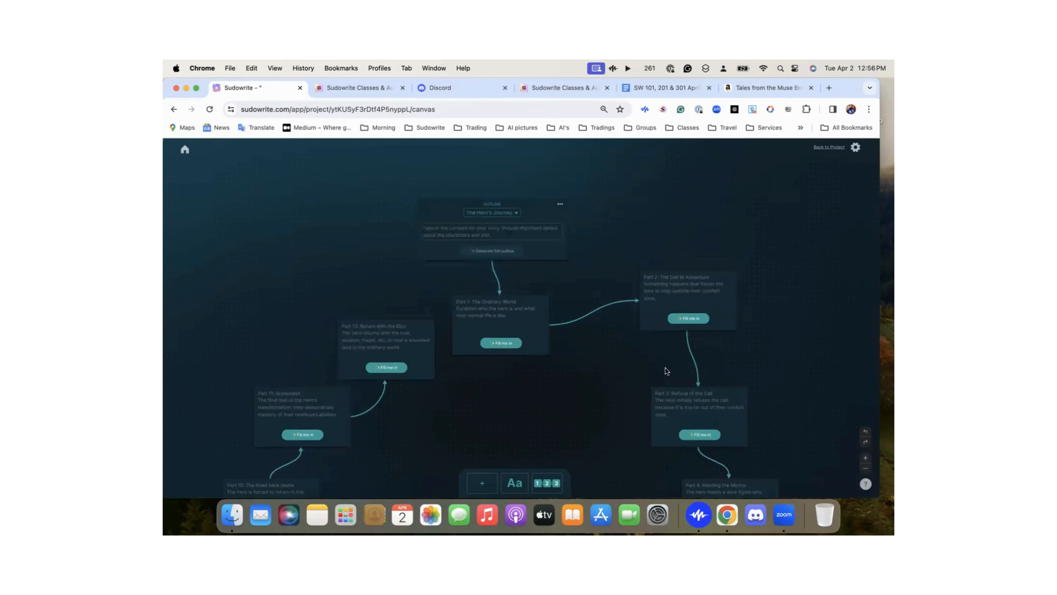
left_click(514, 214)
left_click(514, 214)
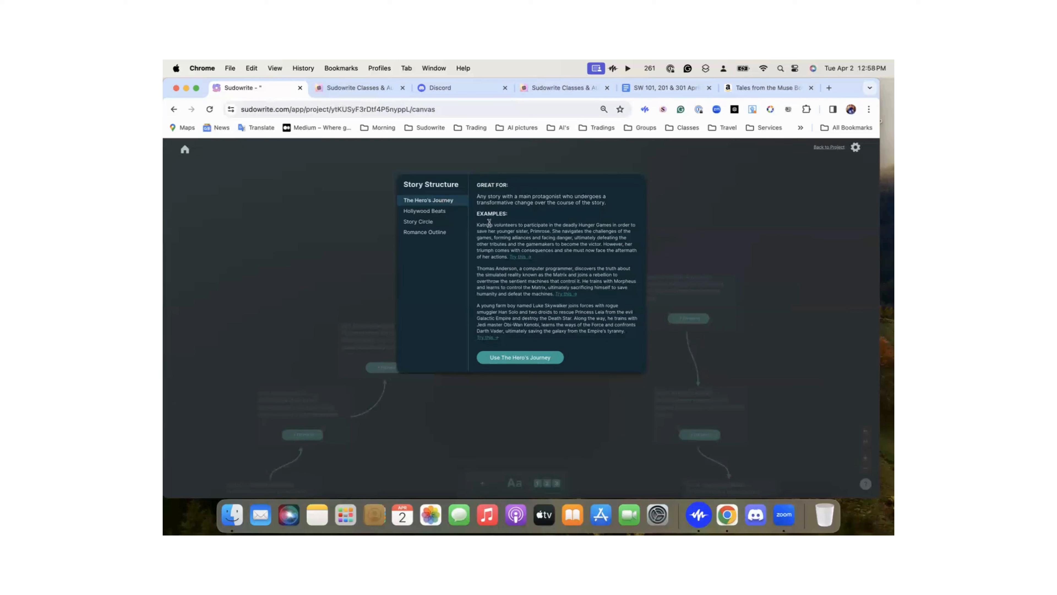
Compare the Hollywood Beats, Story Circle and Romance Outline structures, and apply The Hero's Journey to the canvas
left_click(435, 210)
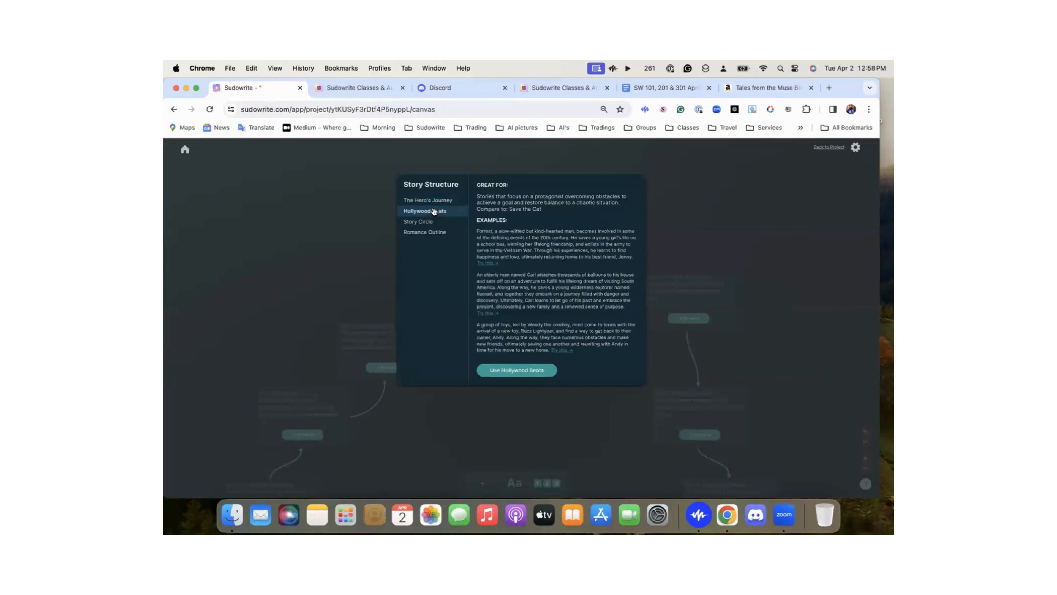
left_click(429, 224)
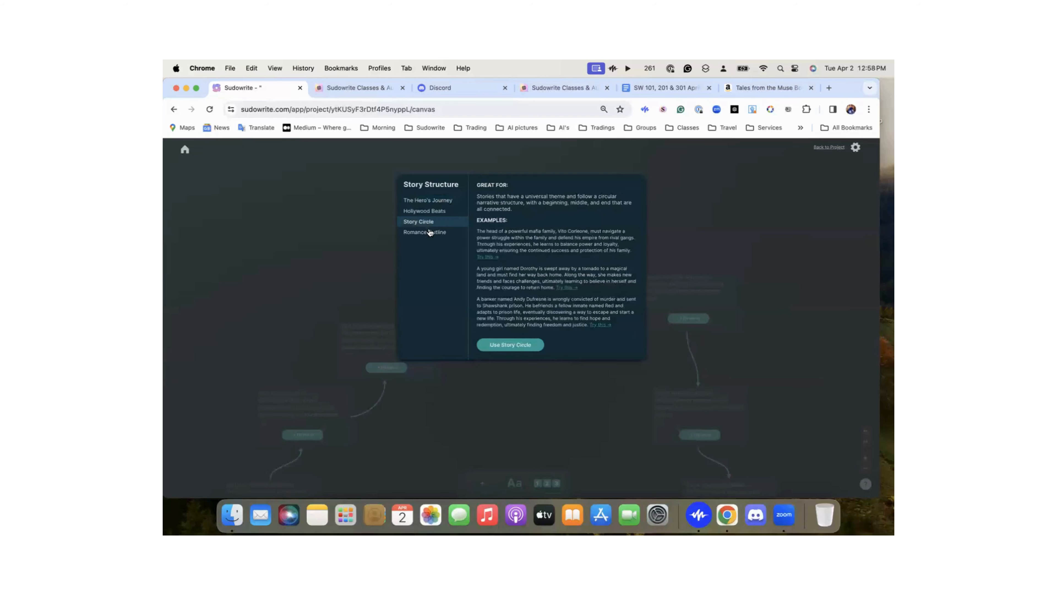
left_click(429, 232)
left_click(425, 225)
left_click(429, 211)
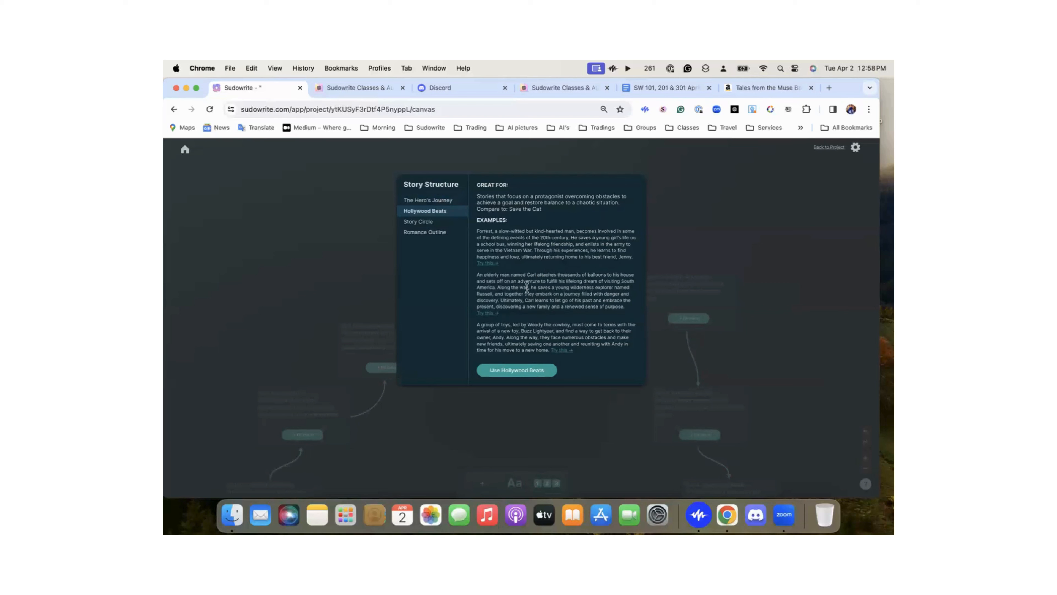
left_click(439, 200)
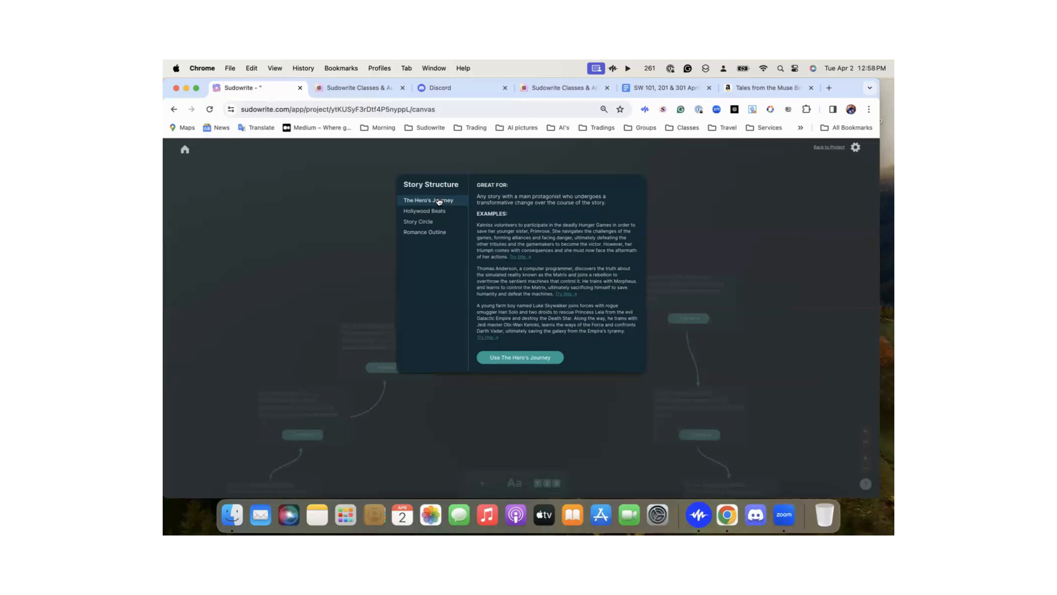
left_click(529, 358)
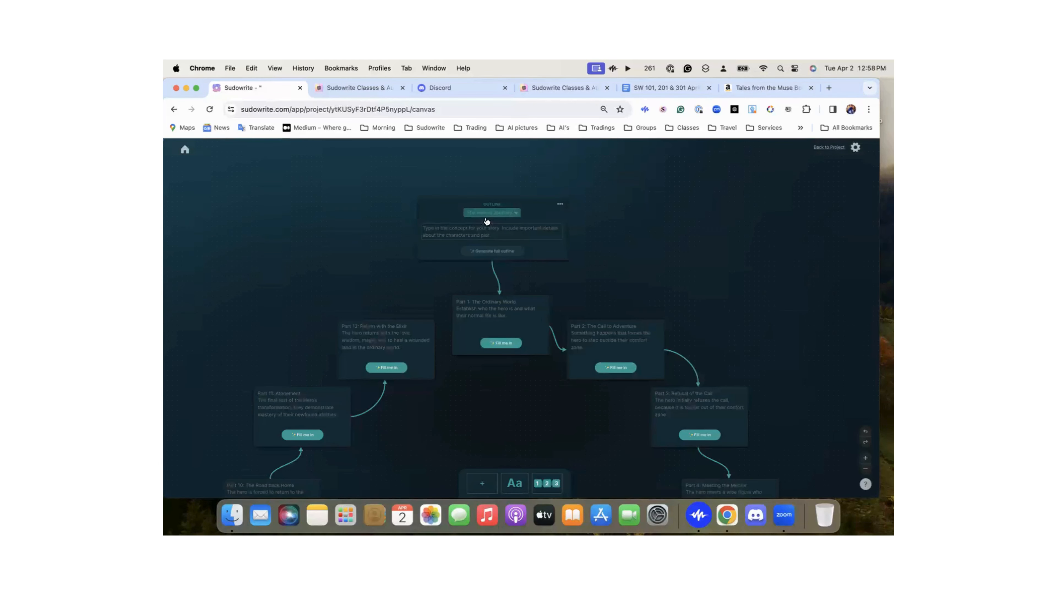
Fill the outline card with the Shadow Warriors description, including the first POV and present tense instruction, and place the card clear above Part 1
left_click(471, 232)
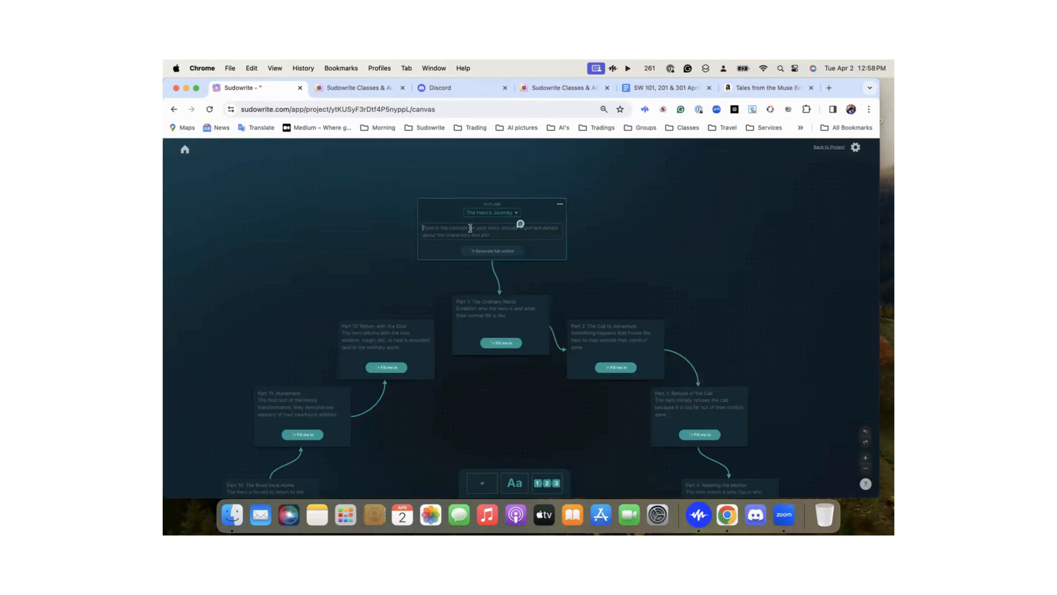
type("Write this story in first POV and present tense.  \"The Chronicles of the Shadow Warriors\": In a world where magic is forbidden, a group of outcast warriors known as the Shadow Warriors must use their supernatural abilities to protect their kingdom from dark forces. When a powerful sorcerer threatens to unleash a deadly curse upon the land, the Shadow Warriors embark on a perilous journey to find a legendary weapon that can defeat him. But as they face their own inner demons and confront the true nature of magic, they must also come to terms with the consequences of their powers and the sacrifices they must make to save their people.")
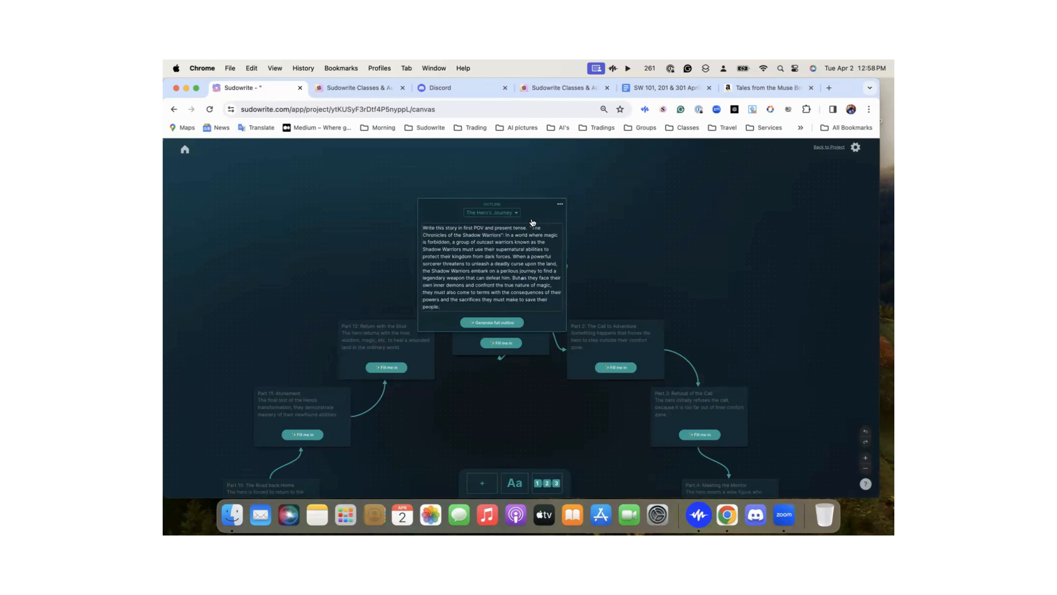
scroll(587, 208, "up", 2)
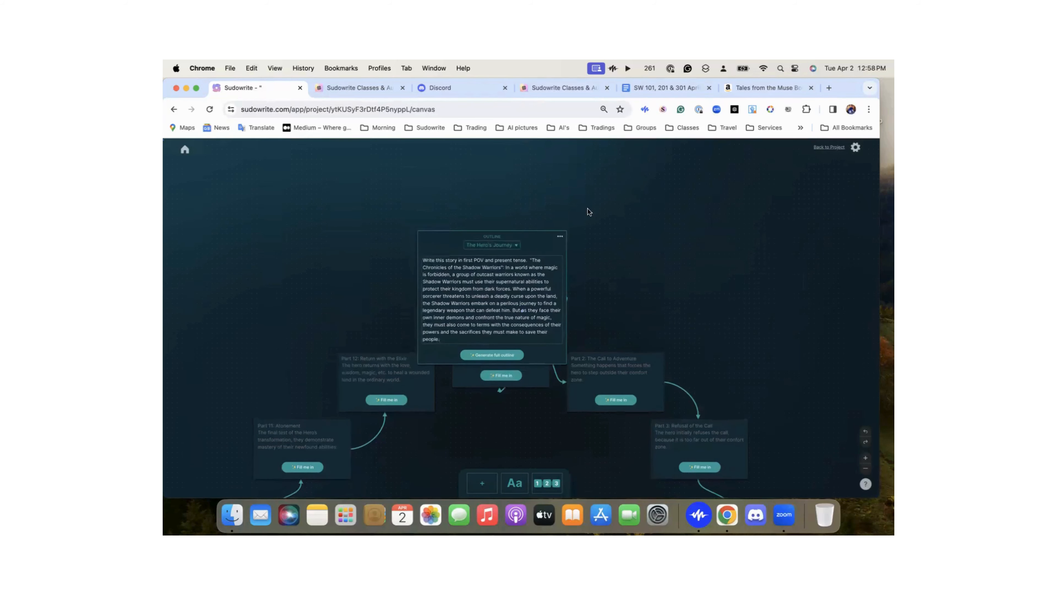
left_click_drag(542, 232, 569, 138)
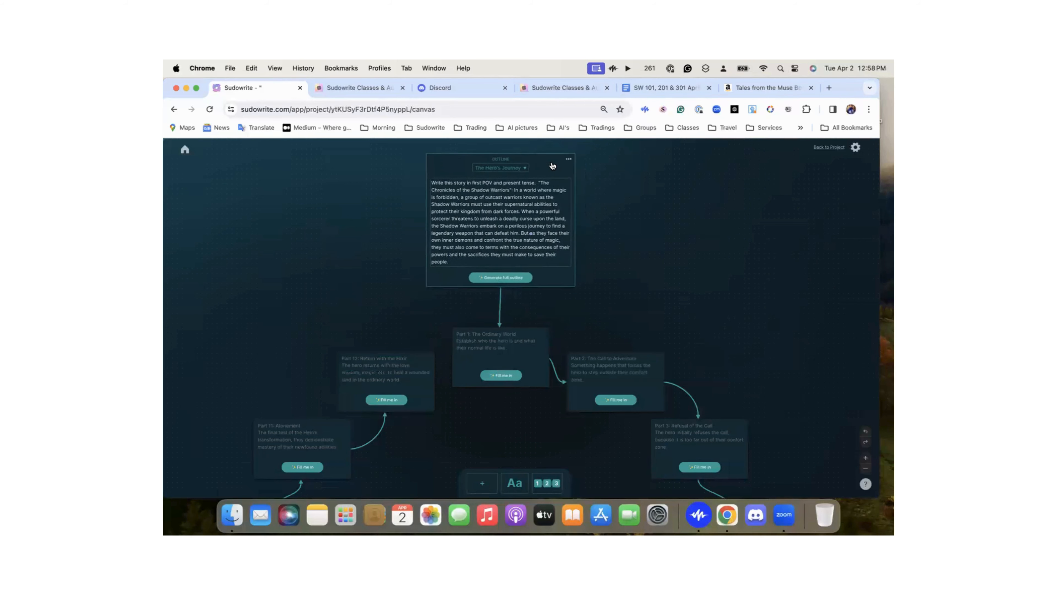
scroll(628, 186, "up", 3)
left_click_drag(550, 216, 545, 187)
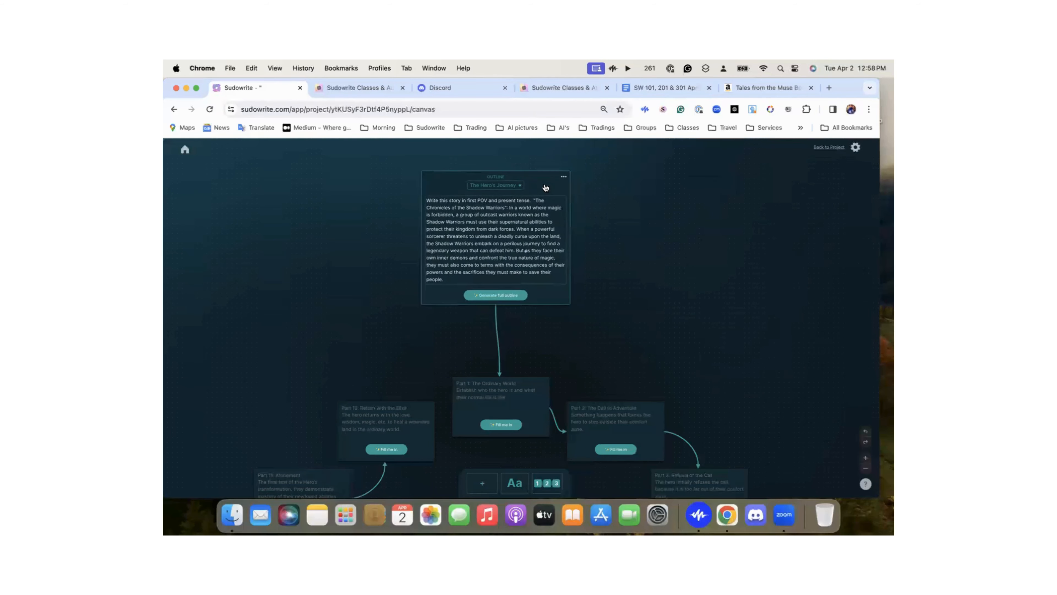
Look over the empty Hero's Journey cards and generate the full outline from the Shadow Warriors description
scroll(618, 284, "down", 3)
scroll(617, 280, "down", 3)
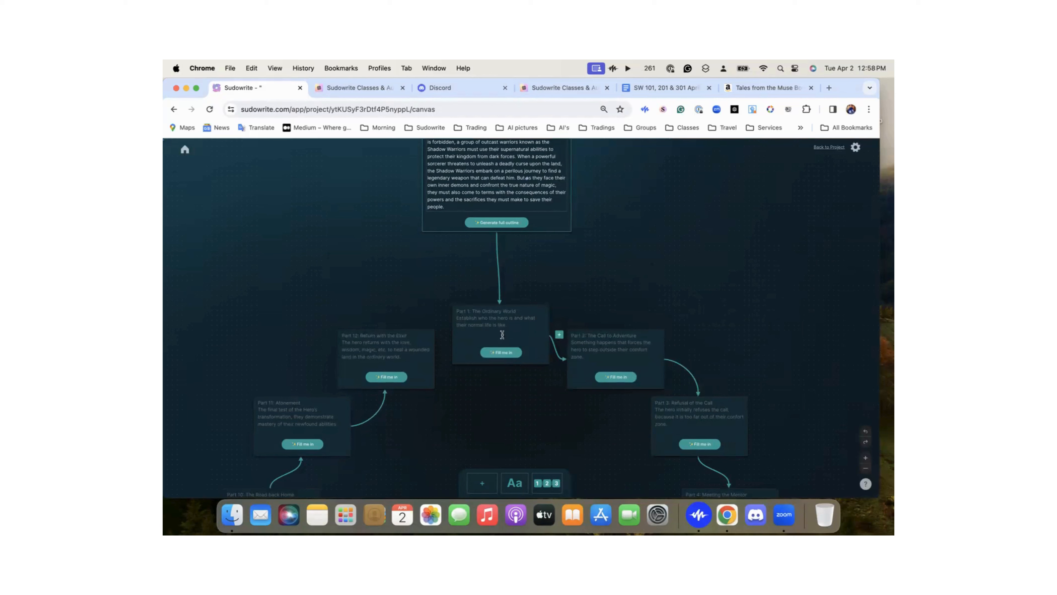
scroll(702, 408, "down", 3)
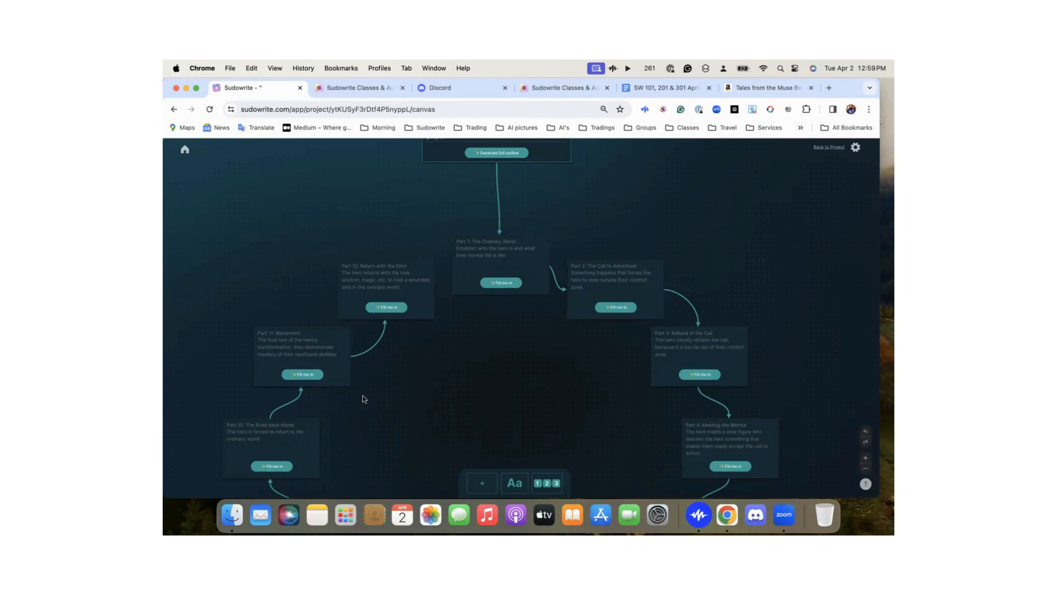
scroll(558, 310, "up", 3)
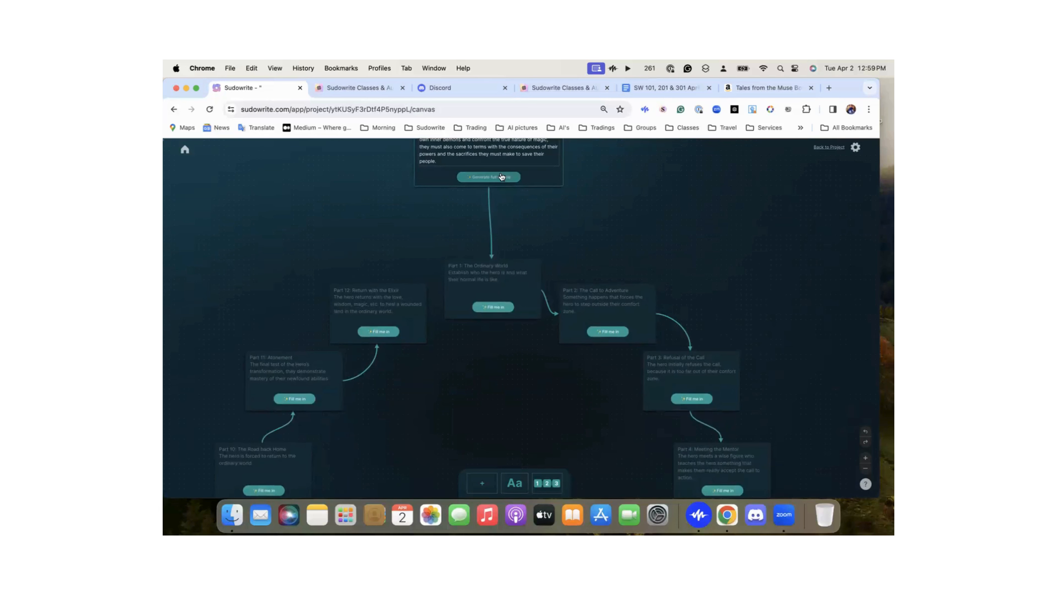
scroll(520, 220, "down", 2)
left_click(491, 162)
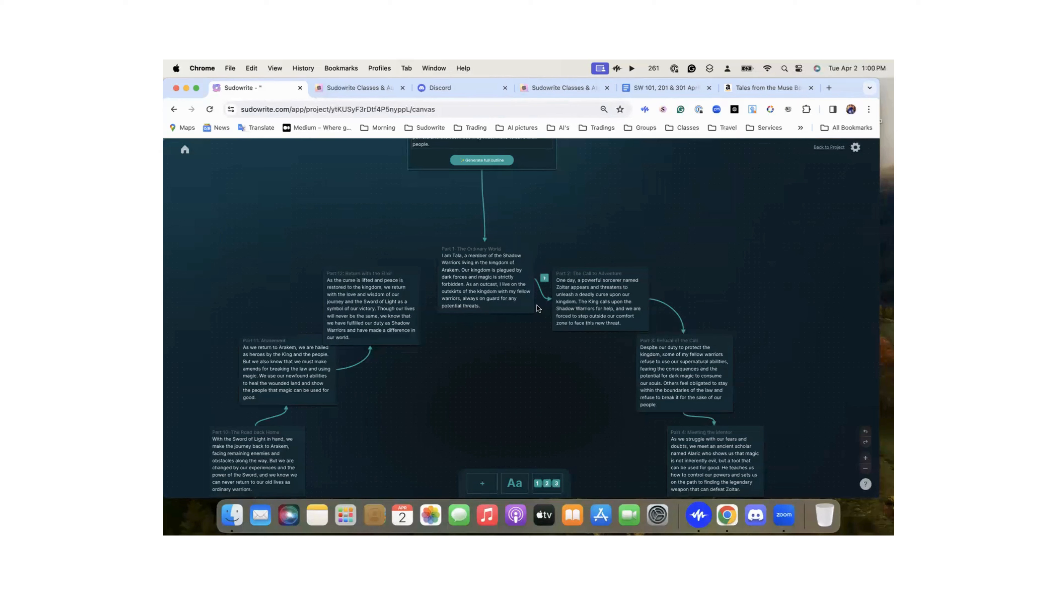
Read through the generated Hero's Journey parts around the circle, checking the first-person wording of Part 1
scroll(582, 286, "right", 1)
scroll(582, 286, "down", 5)
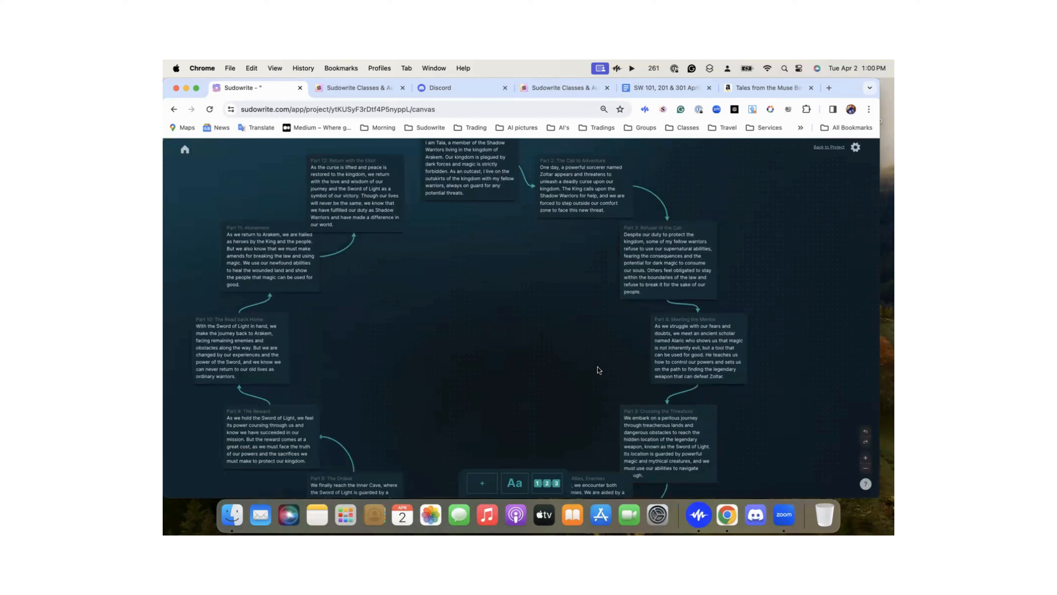
scroll(599, 370, "up", 2)
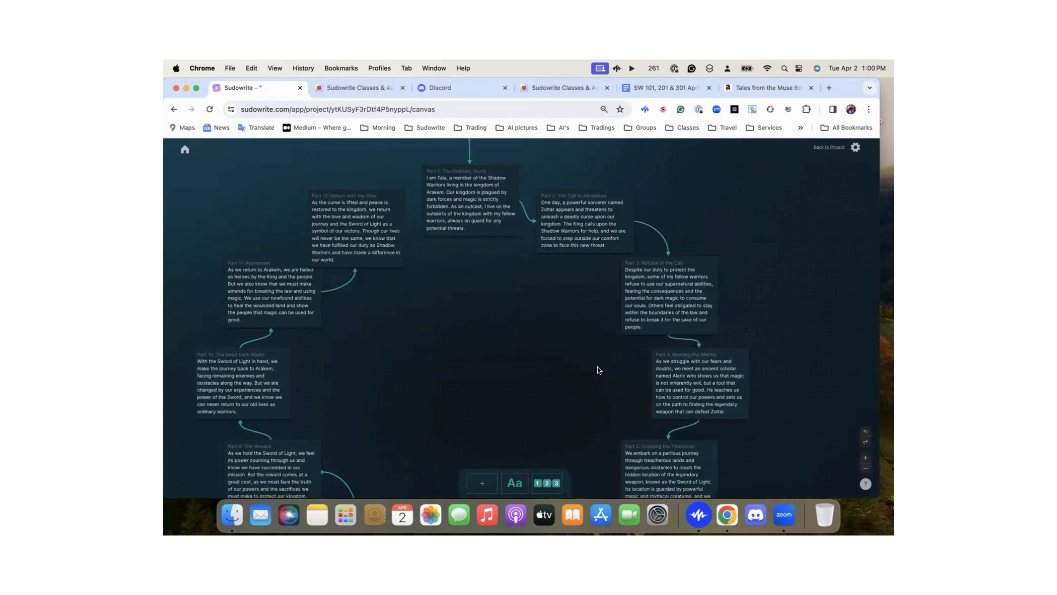
scroll(597, 370, "up", 2)
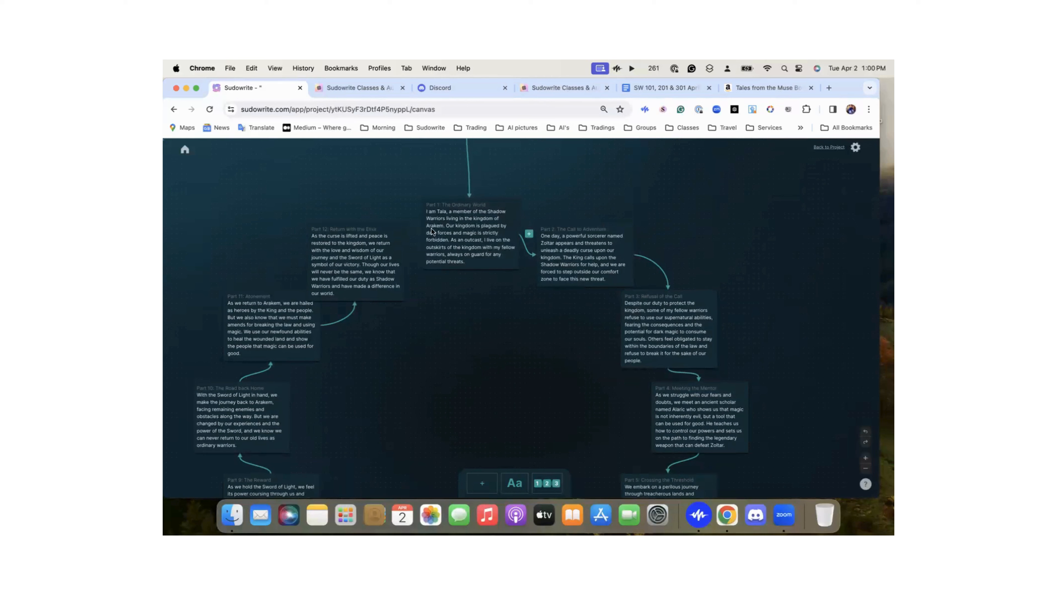
mouse_move(557, 263)
scroll(536, 340, "up", 5)
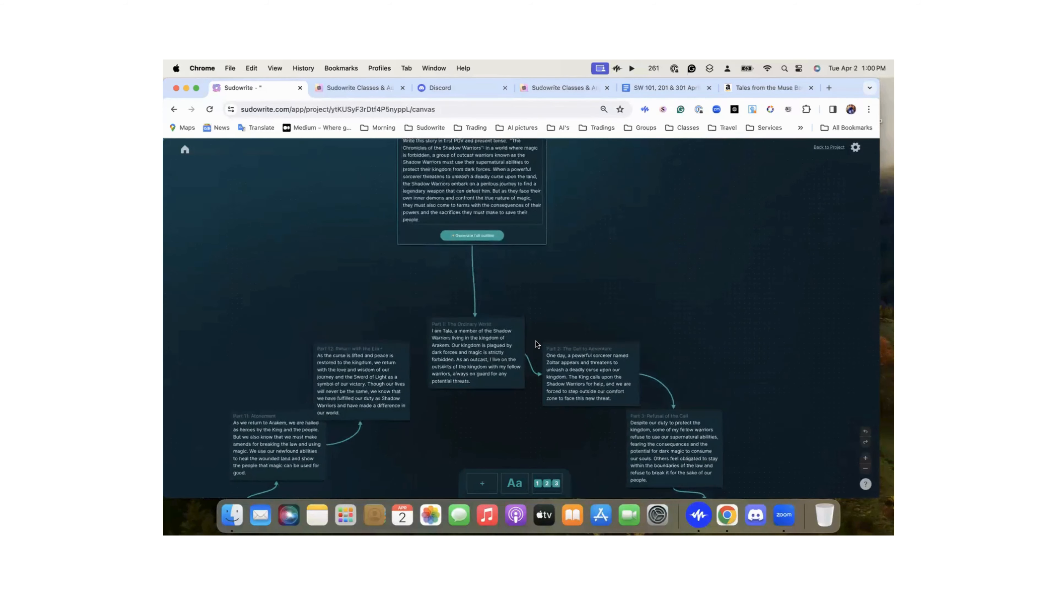
Reapply The Hero's Journey structure to the outline and move the outline card clear above Part 1
left_click(499, 230)
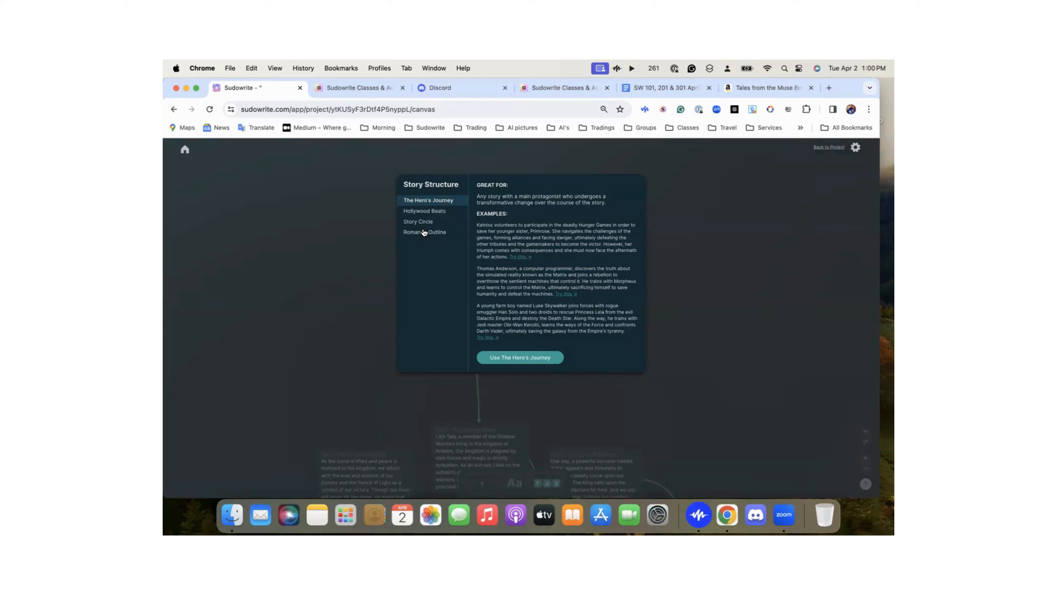
left_click(539, 358)
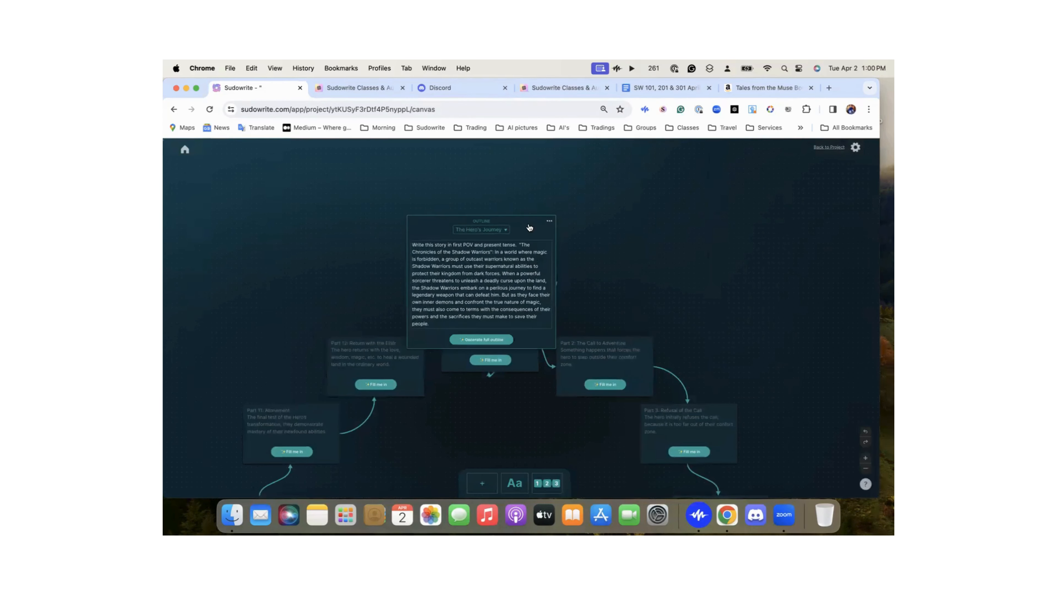
left_click_drag(530, 228, 542, 159)
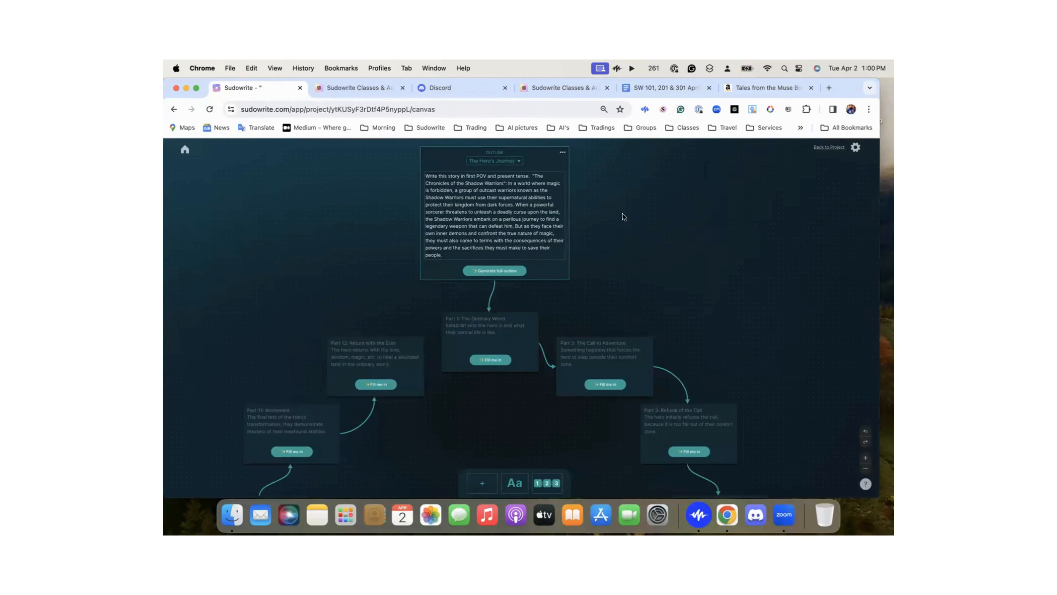
Undo the last outline card move and the reapplied structure, restoring the previously generated Hero's Journey text
scroll(620, 208, "down", 3)
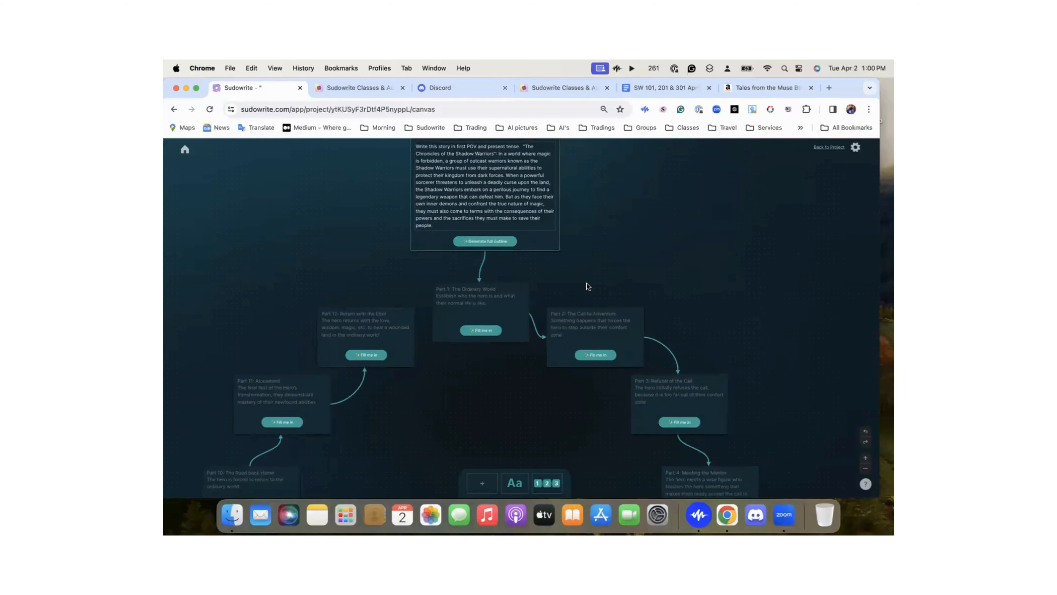
scroll(506, 325, "up", 2)
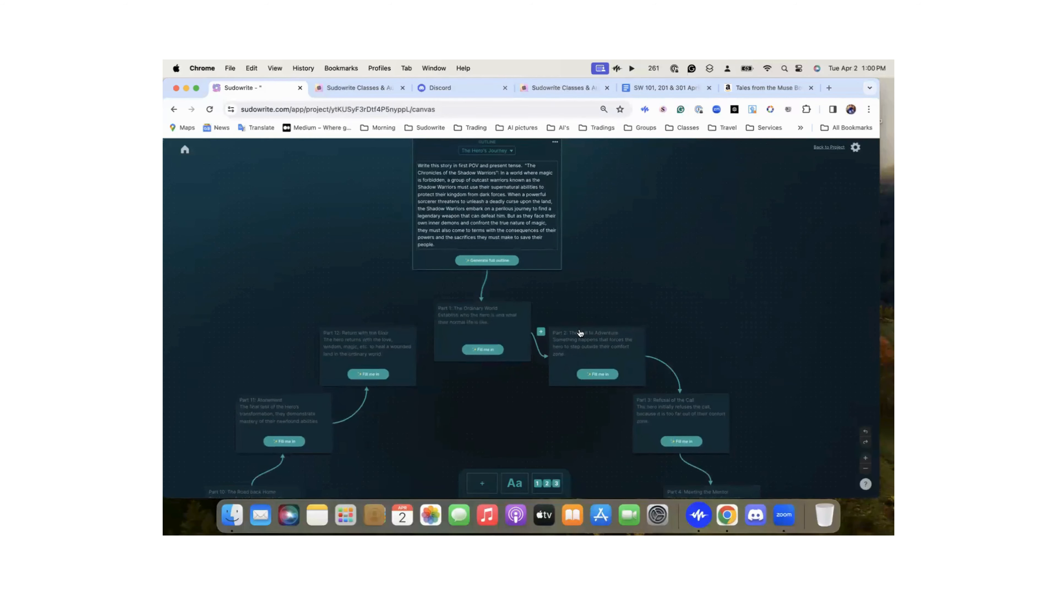
scroll(619, 317, "down", 2)
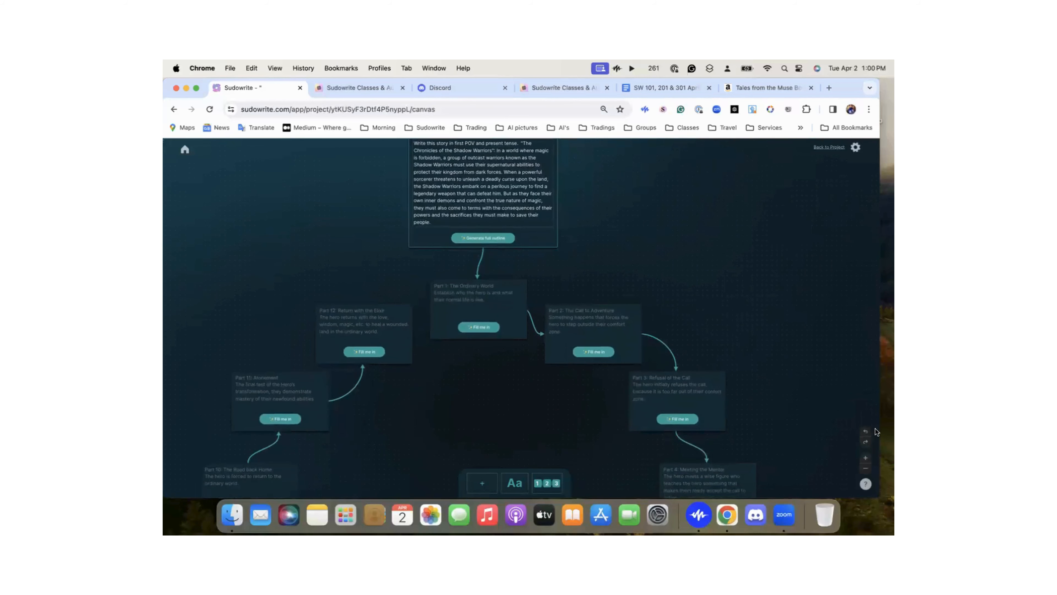
left_click(867, 434)
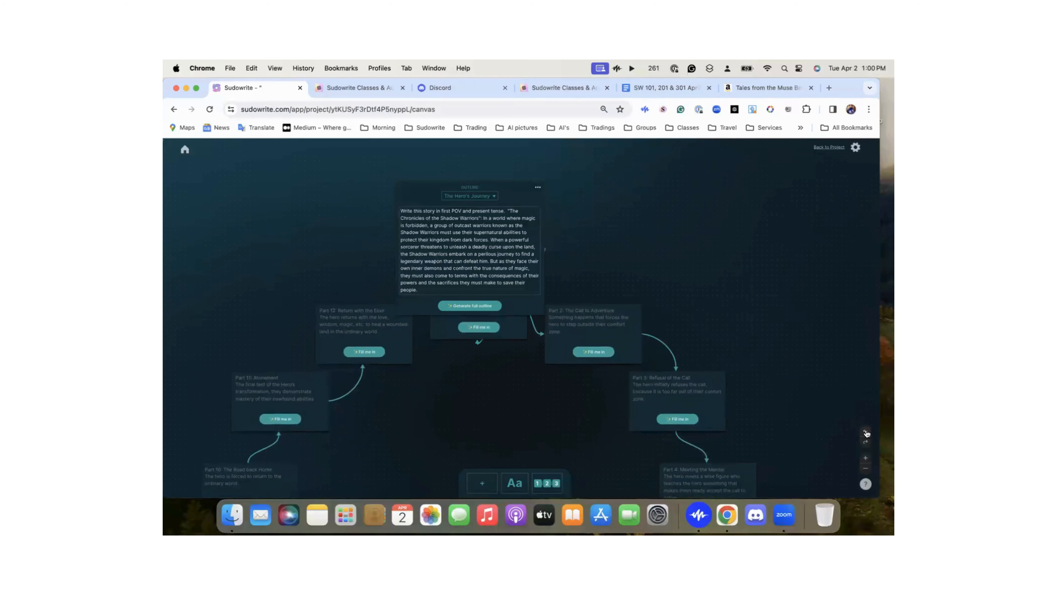
left_click(867, 434)
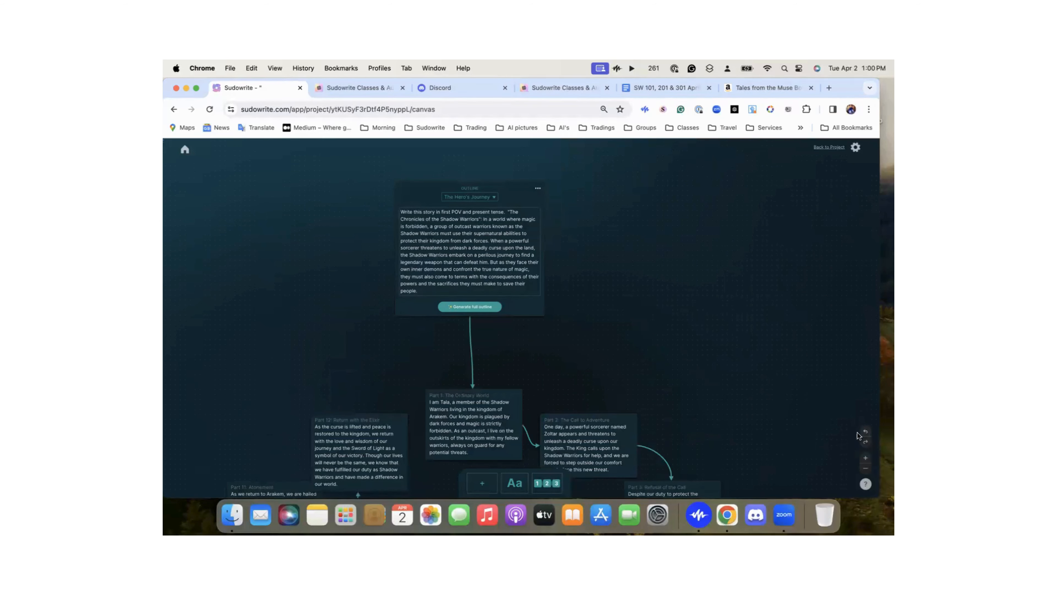
left_click(866, 444)
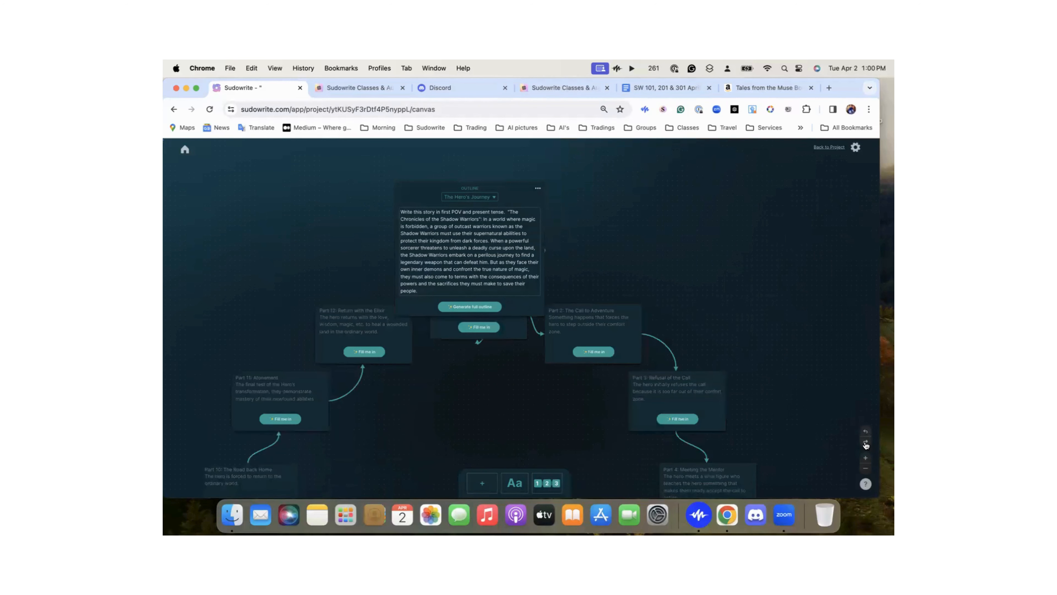
left_click(866, 433)
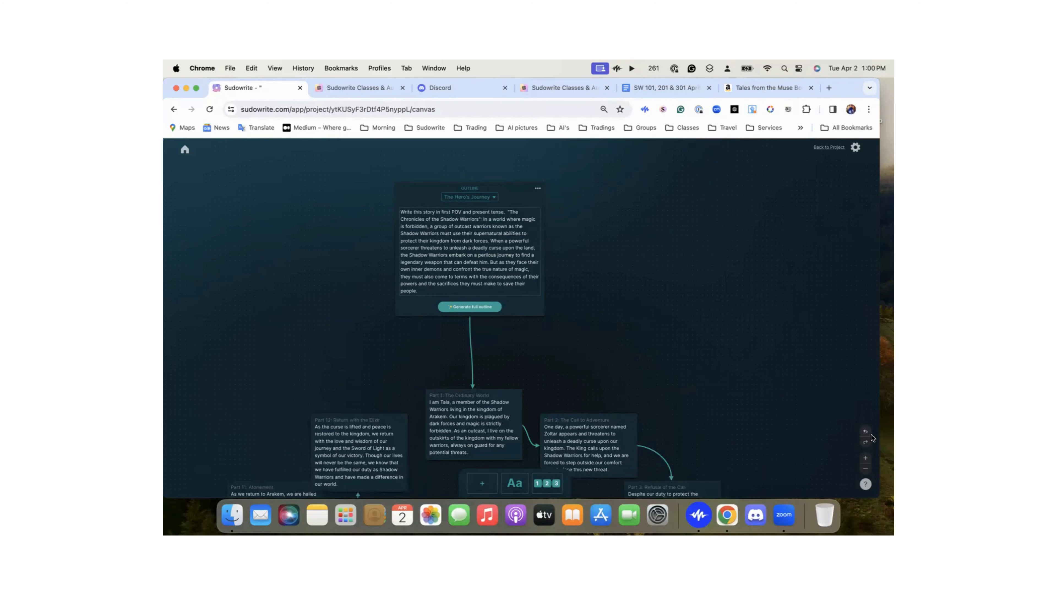
Move the Part 2: The Call to Adventure card up and to the right, well clear of Part 3
scroll(593, 346, "down", 15)
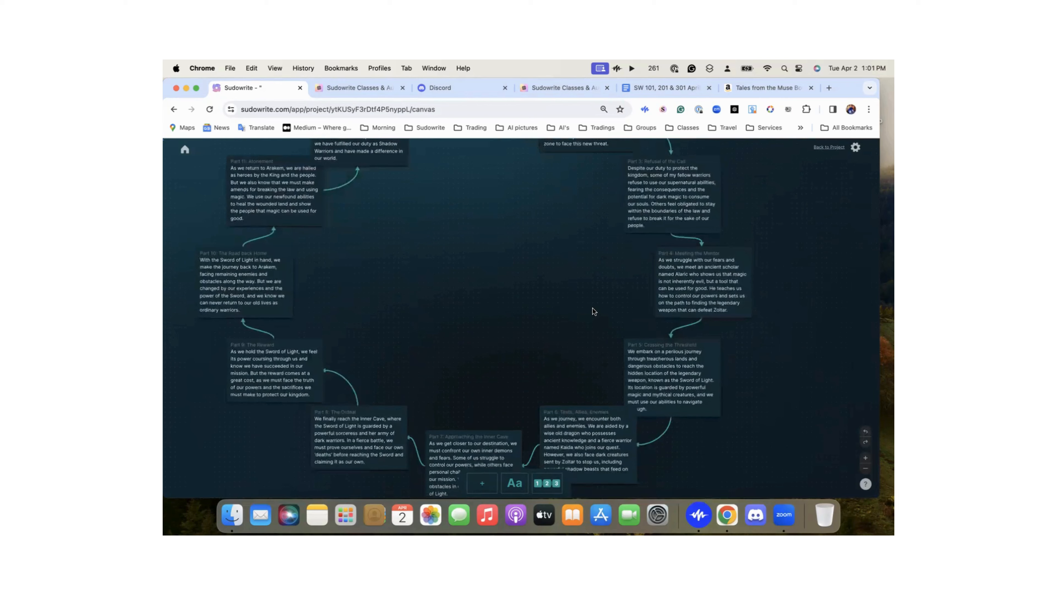
scroll(592, 307, "up", 2)
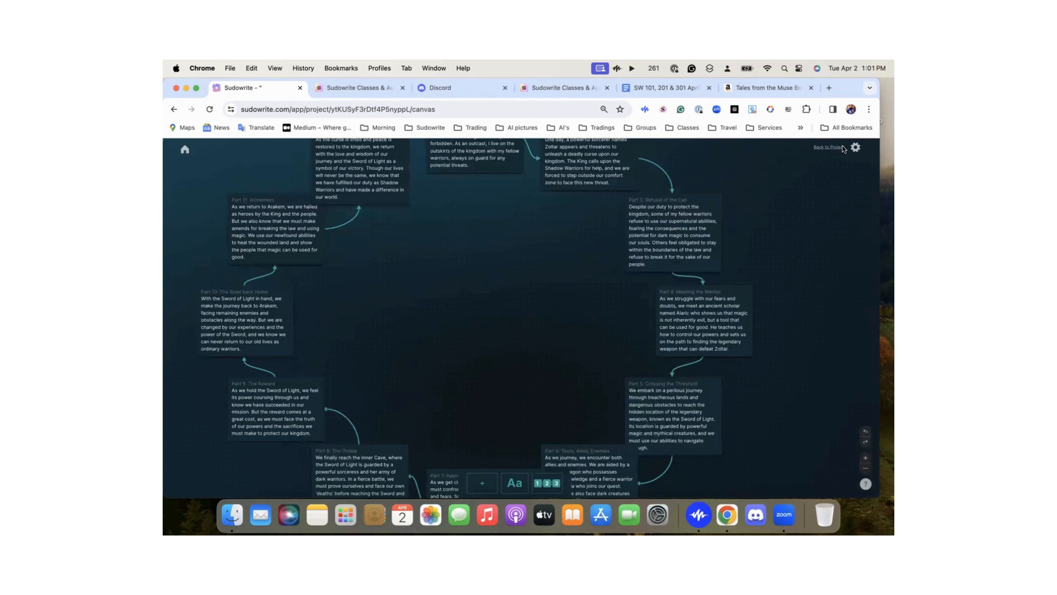
scroll(619, 219, "up", 8)
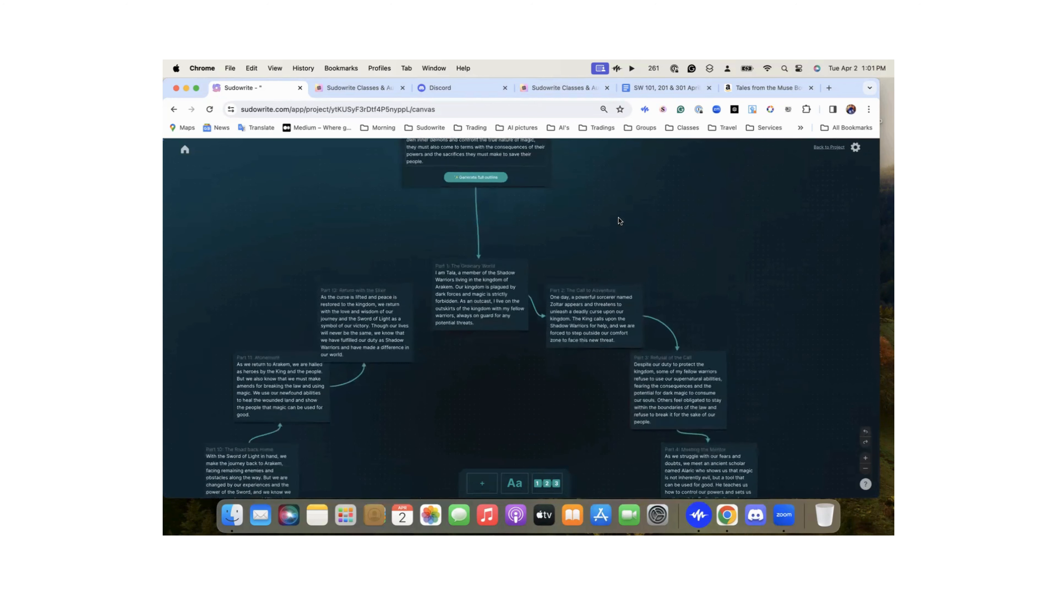
left_click(636, 300)
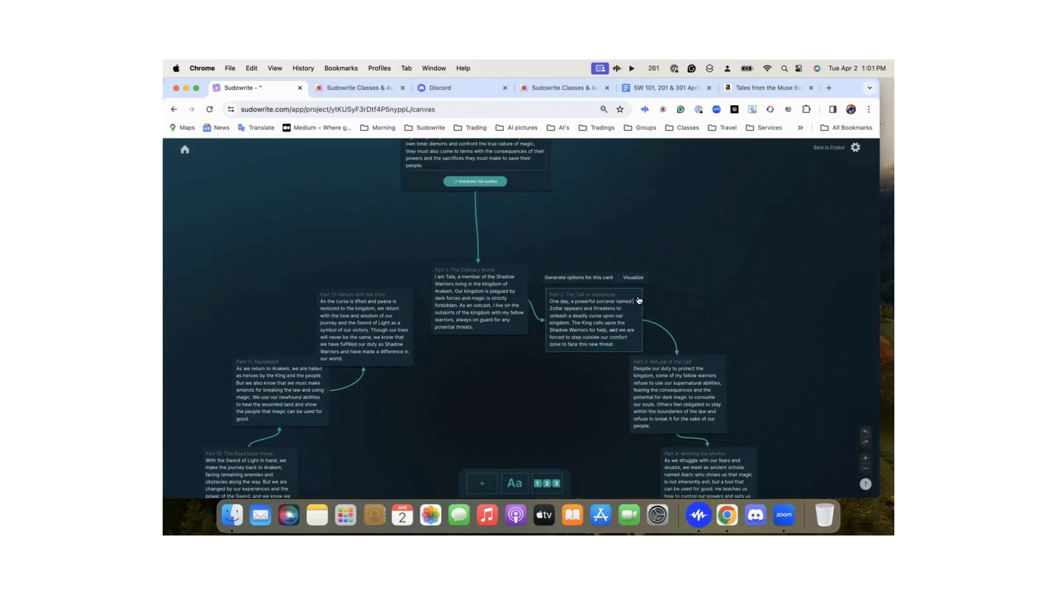
left_click_drag(639, 300, 690, 196)
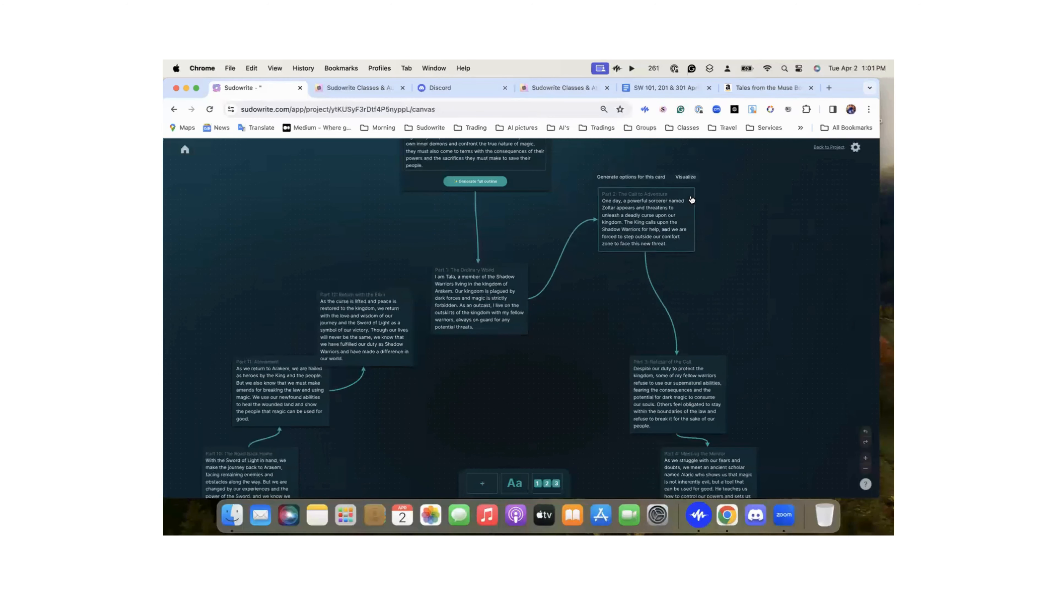
Generate alternative options for the Part 2: The Call to Adventure card
scroll(689, 195, "right", 1)
scroll(689, 195, "up", 3)
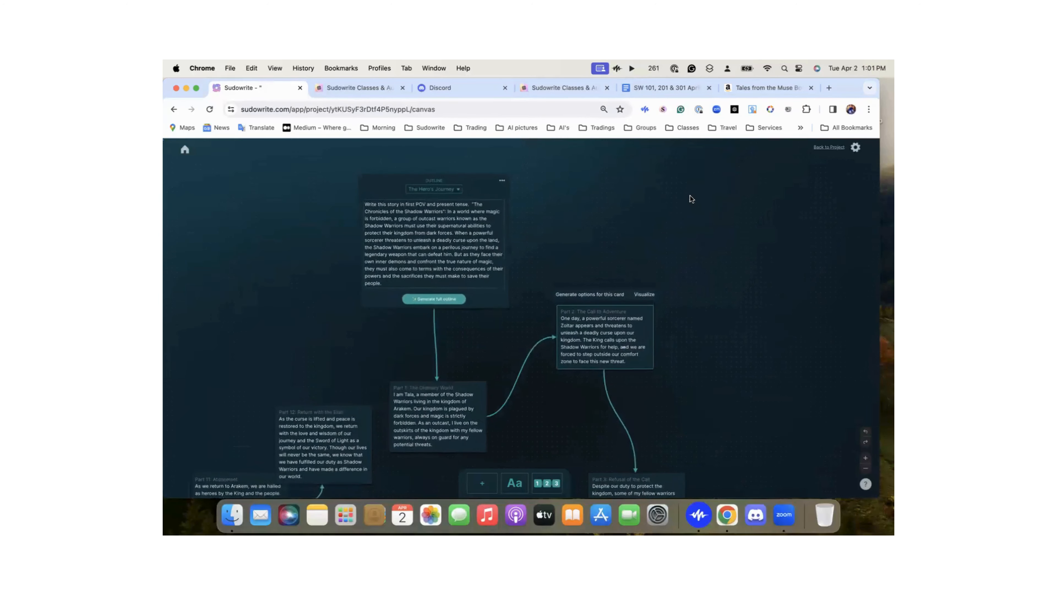
scroll(690, 195, "right", 1)
scroll(689, 195, "right", 3)
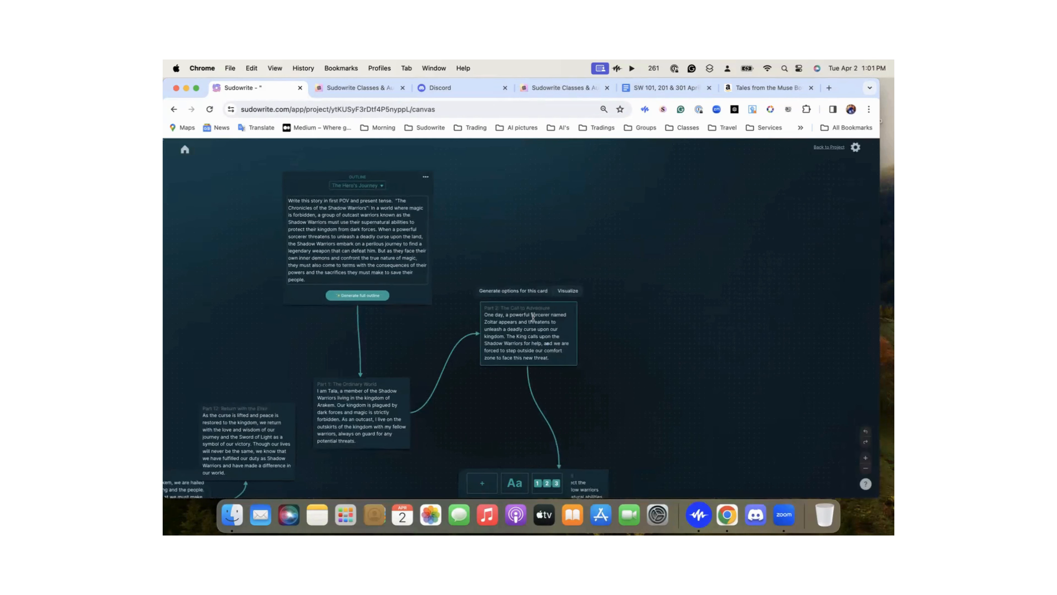
left_click(524, 291)
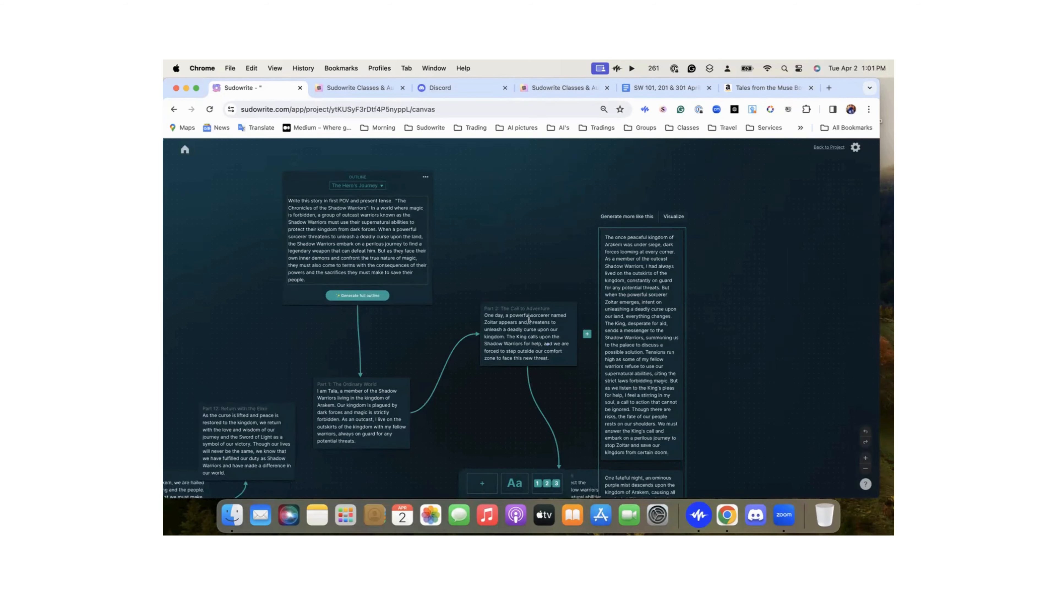
Review the generated options and swap the first one, "The once peaceful kingdom of Arakem", into the Part 2 card
scroll(532, 319, "down", 5)
scroll(529, 320, "down", 4)
scroll(528, 320, "right", 2)
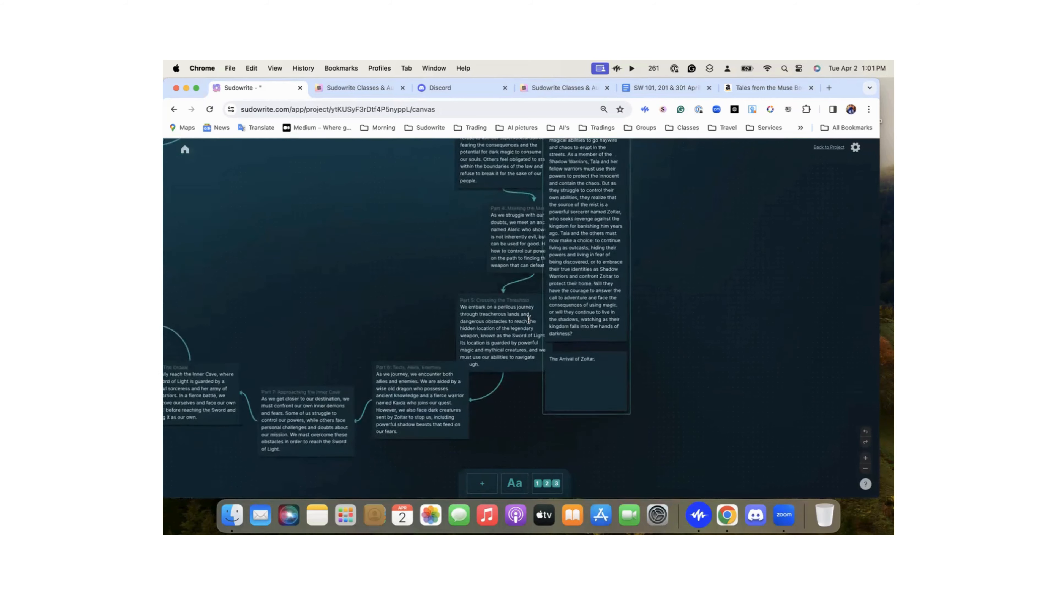
scroll(574, 374, "up", 4)
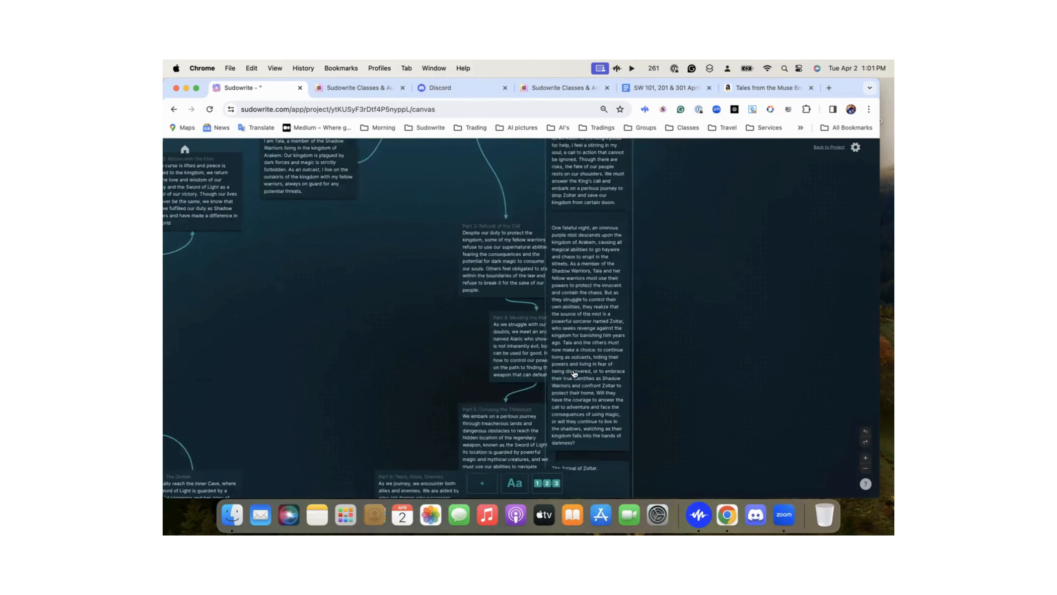
scroll(574, 374, "up", 3)
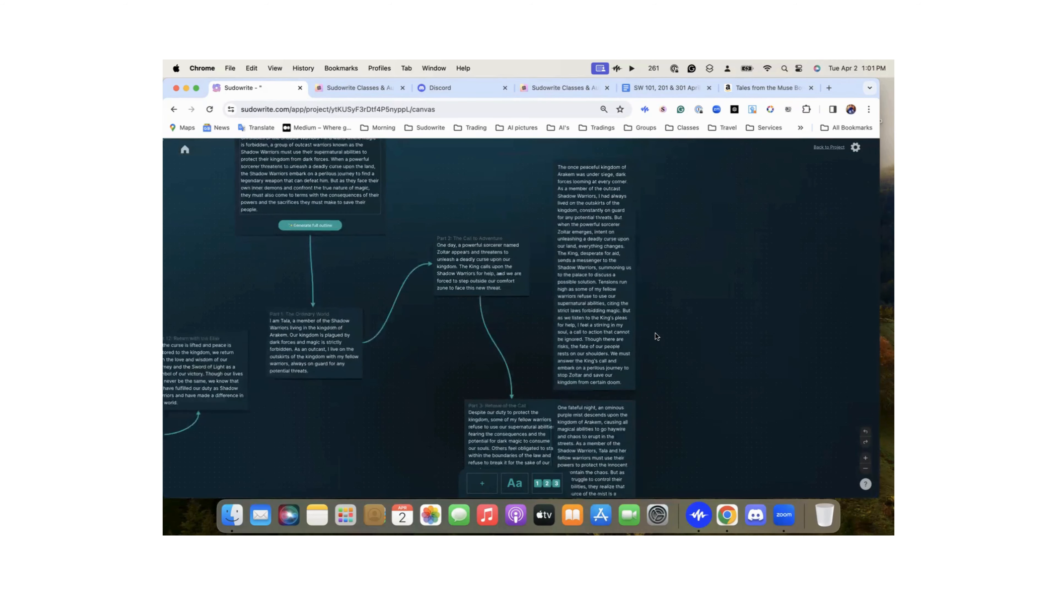
scroll(608, 279, "up", 1)
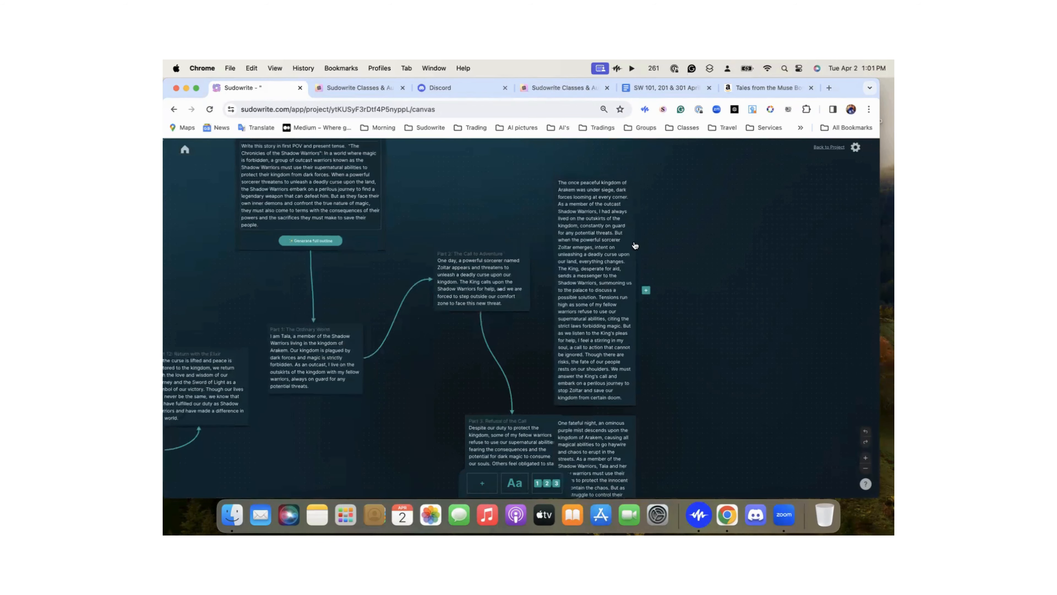
left_click_drag(626, 240, 606, 234)
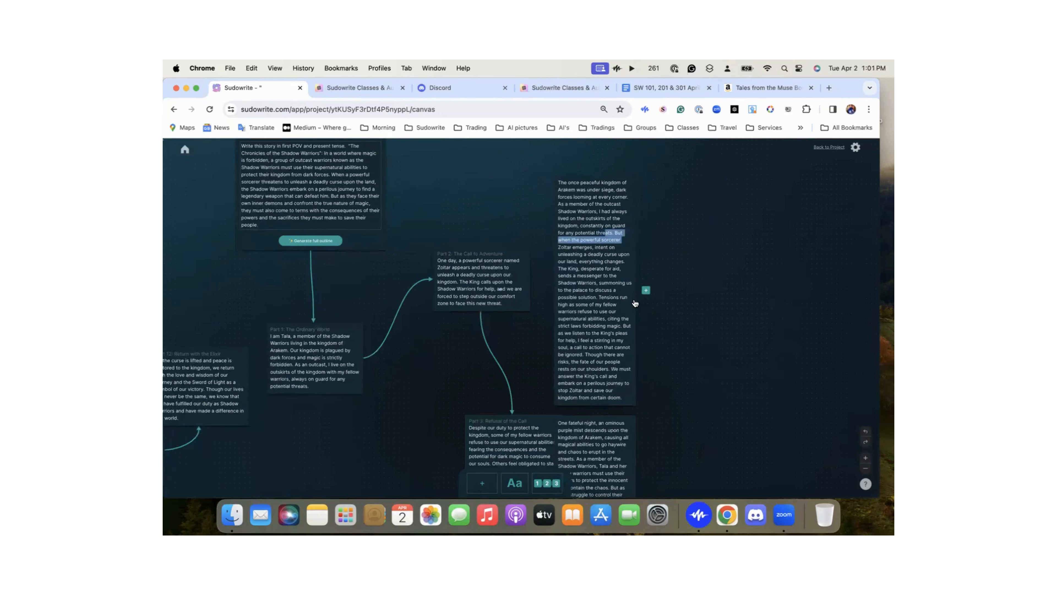
left_click_drag(634, 303, 521, 290)
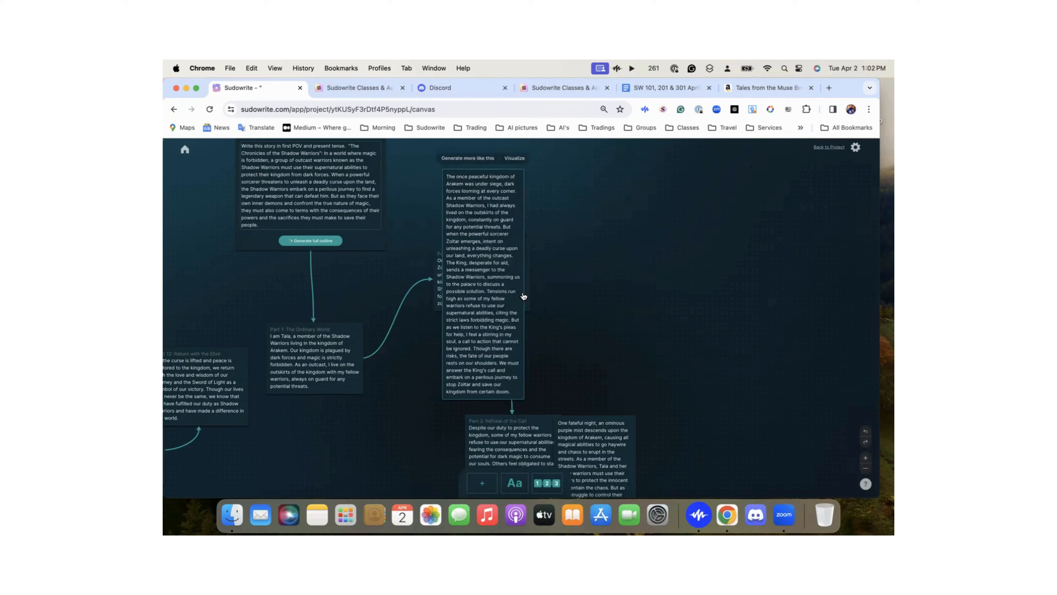
mouse_move(523, 296)
left_mouse_down()
mouse_move(478, 279)
mouse_move(529, 275)
mouse_move(529, 292)
mouse_move(508, 277)
mouse_move(516, 304)
mouse_move(541, 266)
mouse_move(523, 298)
left_mouse_up()
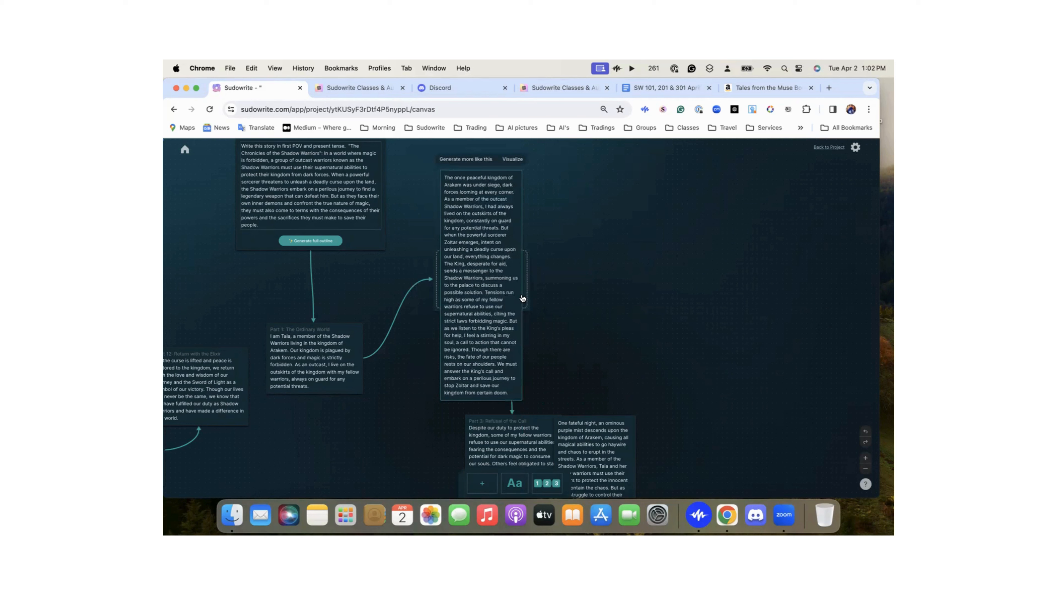
left_click_drag(523, 298, 522, 294)
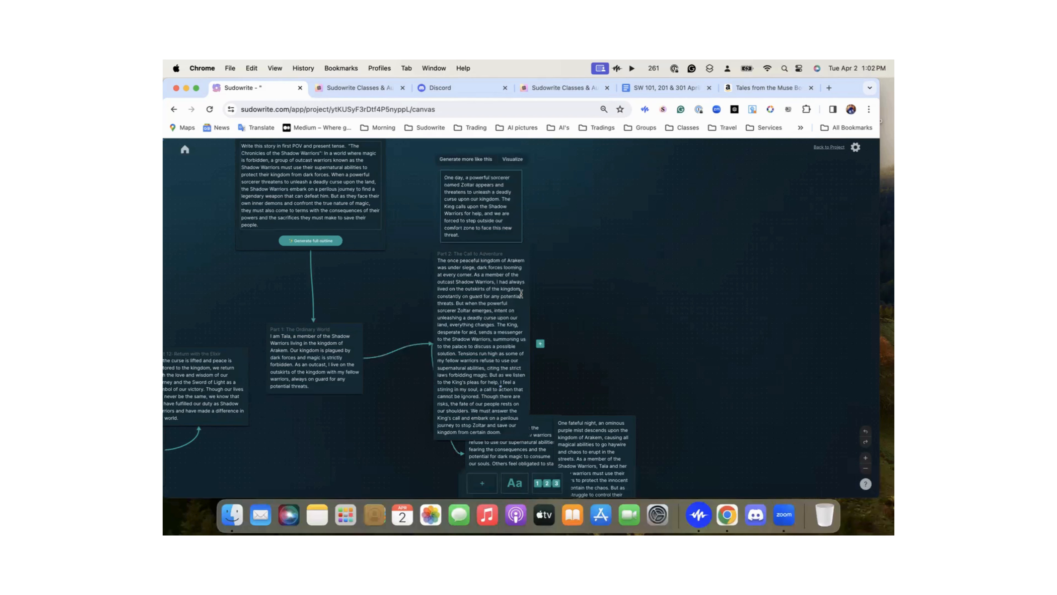
Move the loose card holding Part 2's original text far above the Part 2 card
left_click(575, 192)
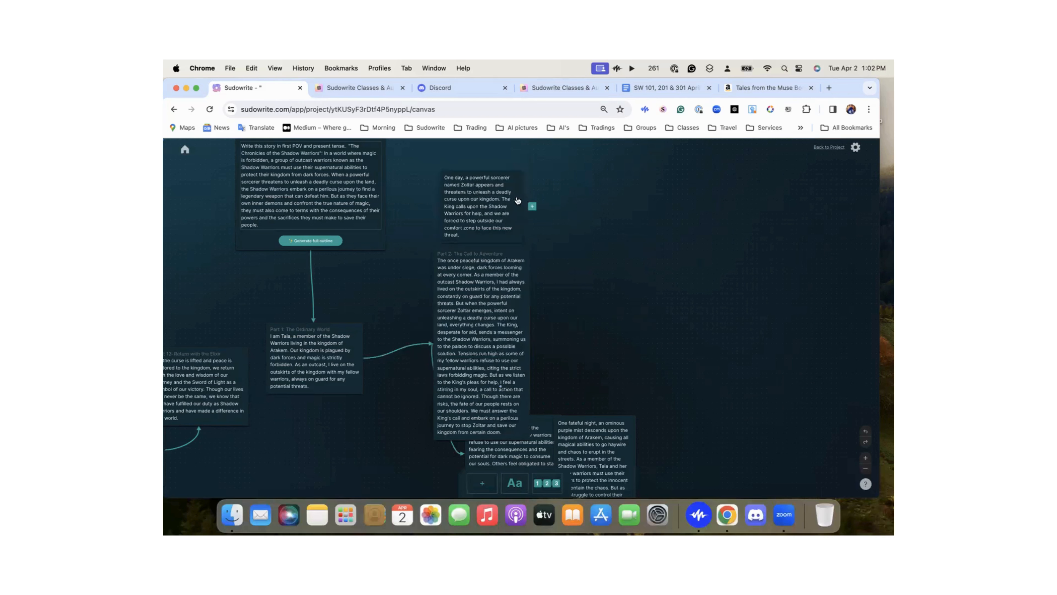
left_click_drag(519, 199, 462, 322)
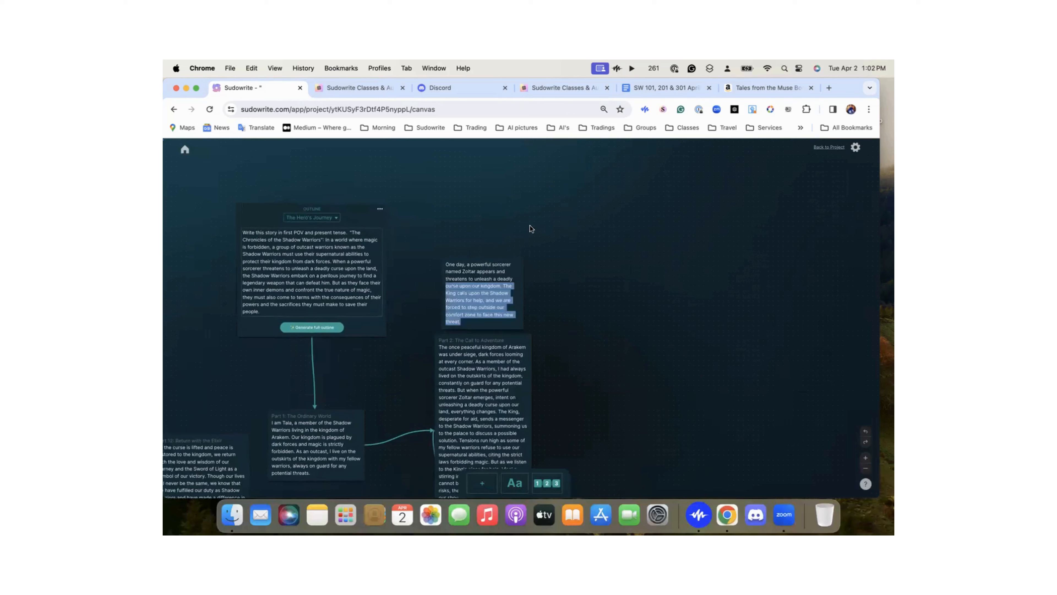
left_click(533, 261)
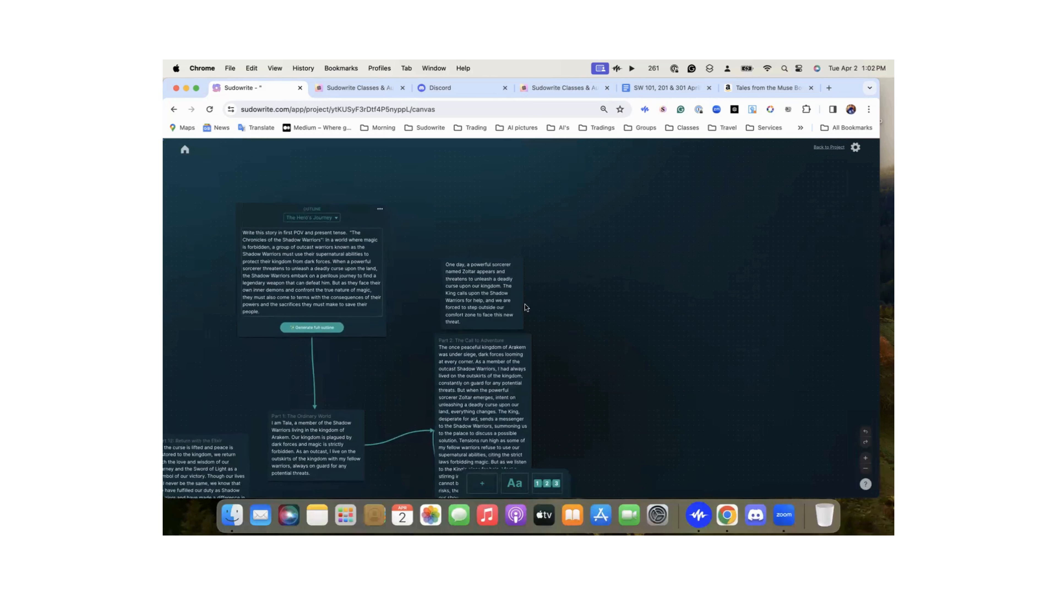
mouse_move(520, 311)
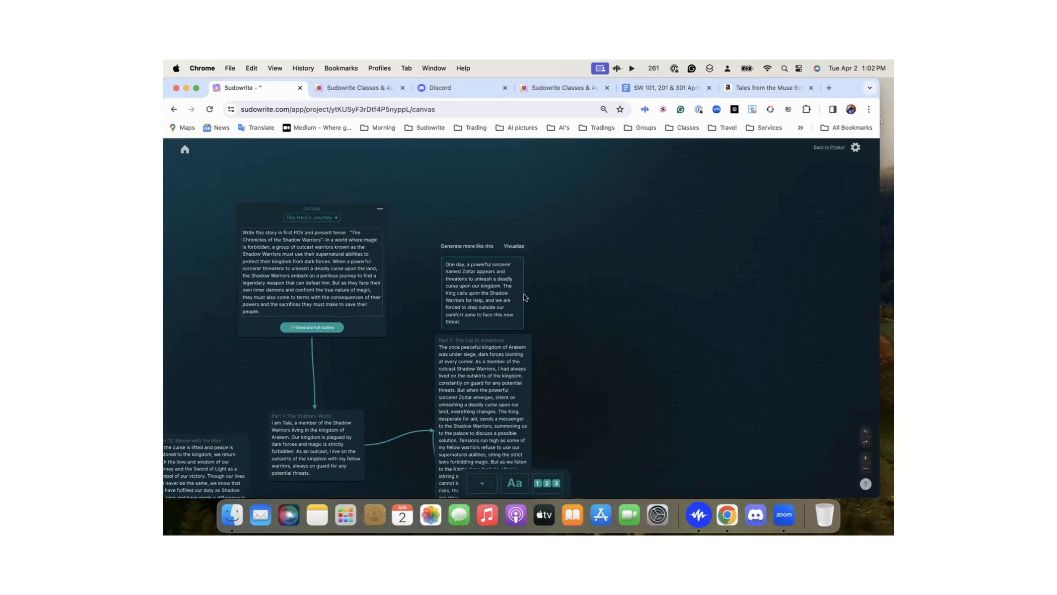
left_click_drag(521, 311, 540, 225)
scroll(540, 215, "up", 5)
scroll(540, 225, "down", 8)
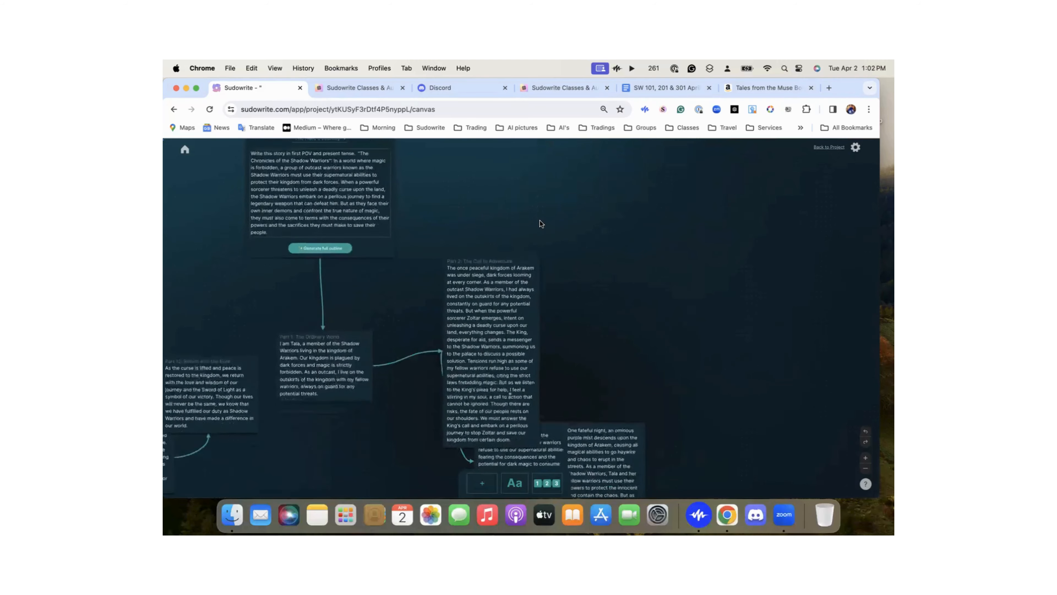
Raise the Part 2 card clear of Part 3 and move the "One fateful night" option up beside the original text card
mouse_move(537, 279)
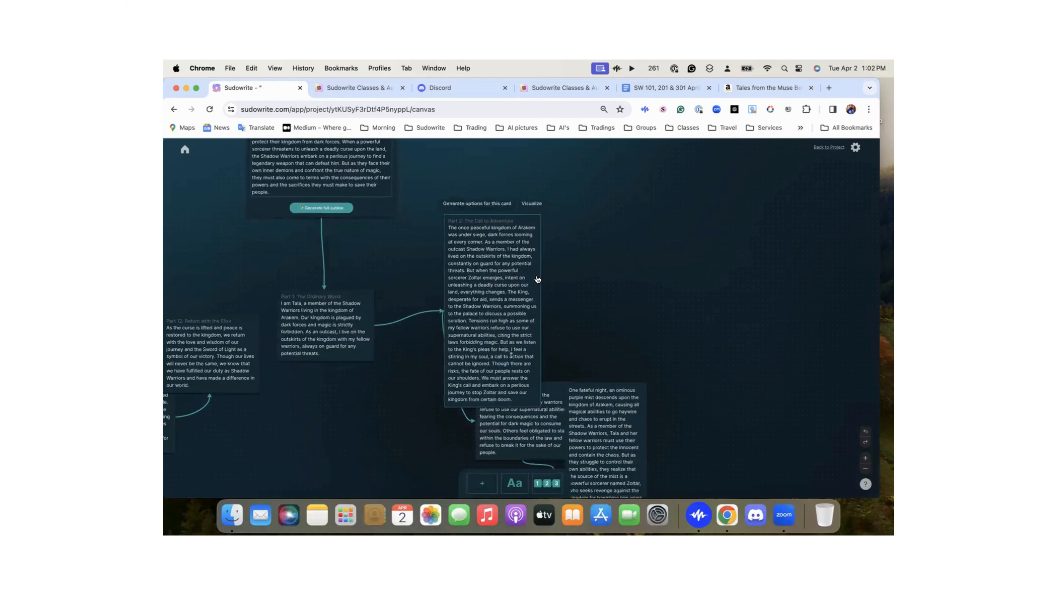
left_click_drag(537, 280, 541, 223)
scroll(617, 251, "down", 2)
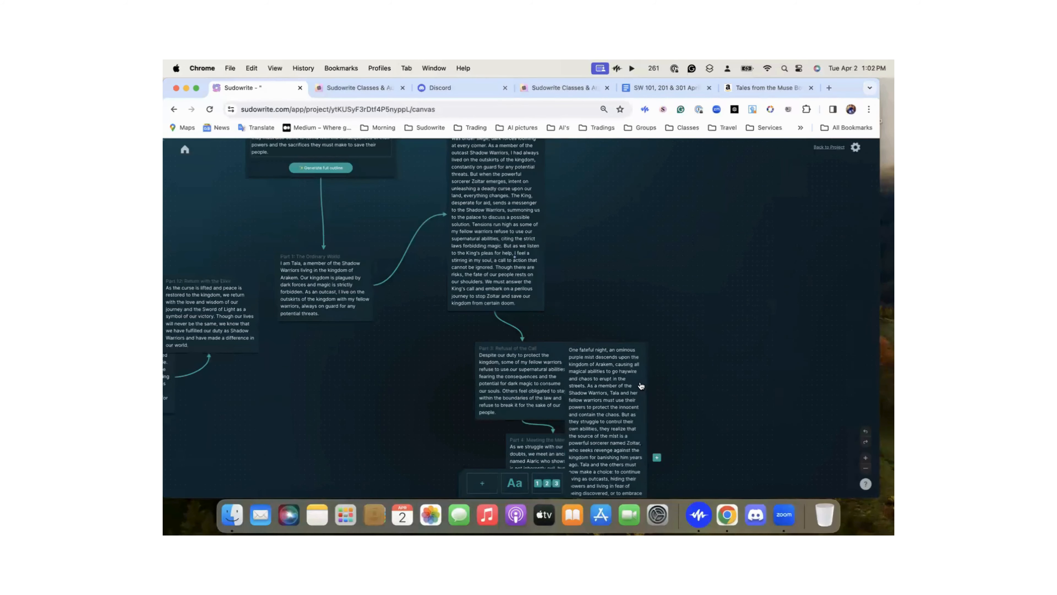
mouse_move(647, 387)
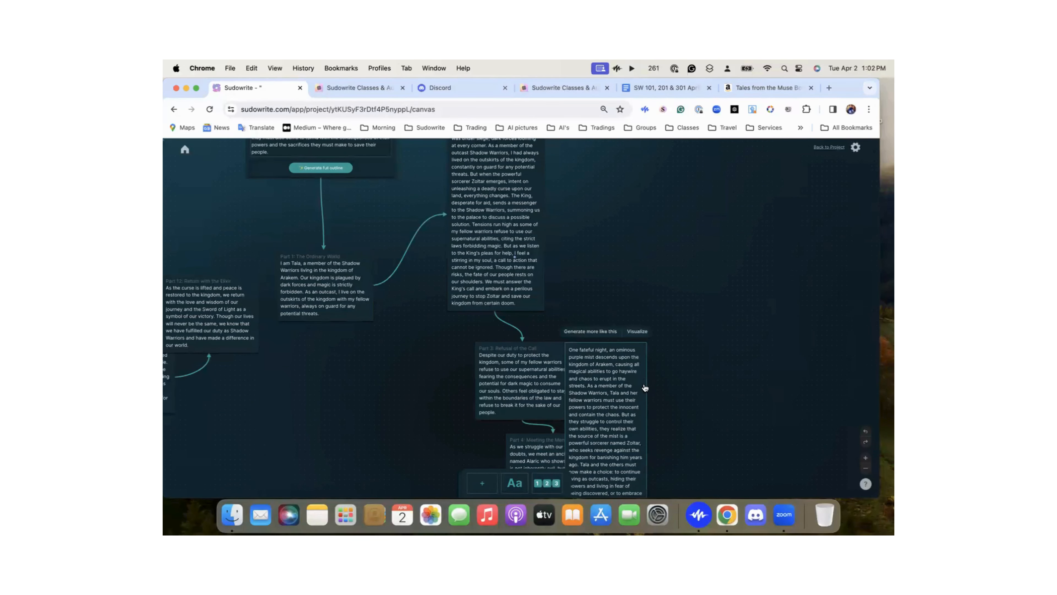
left_click_drag(643, 387, 581, 216)
scroll(668, 236, "up", 5)
scroll(669, 236, "up", 12)
scroll(658, 293, "down", 12)
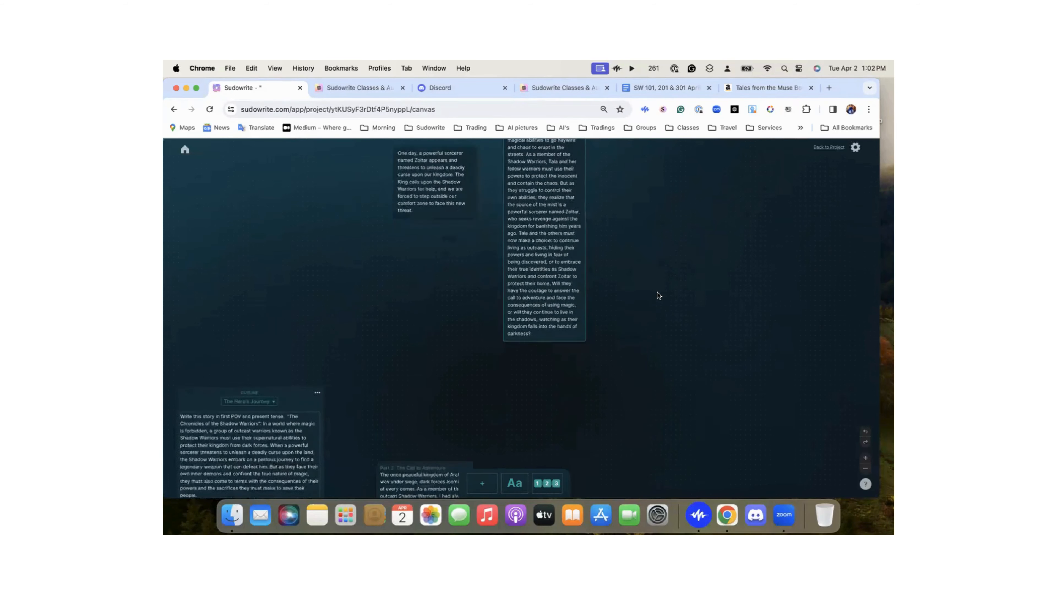
Move the "The Arrival of Zoltar" option card away from Part 5 into the empty space beside the circle
scroll(657, 295, "down", 12)
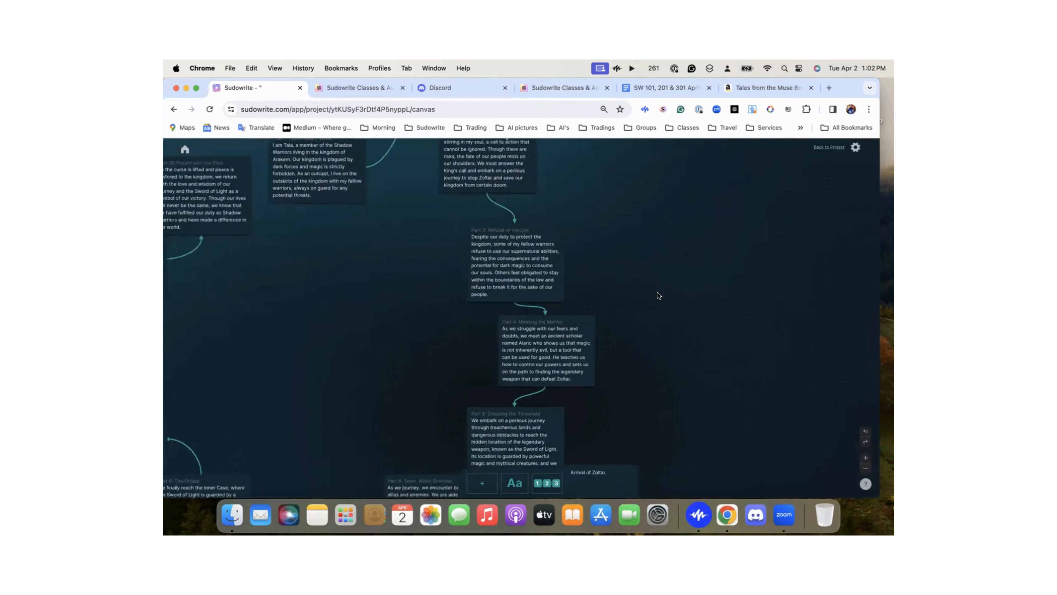
scroll(658, 295, "down", 1)
mouse_move(660, 408)
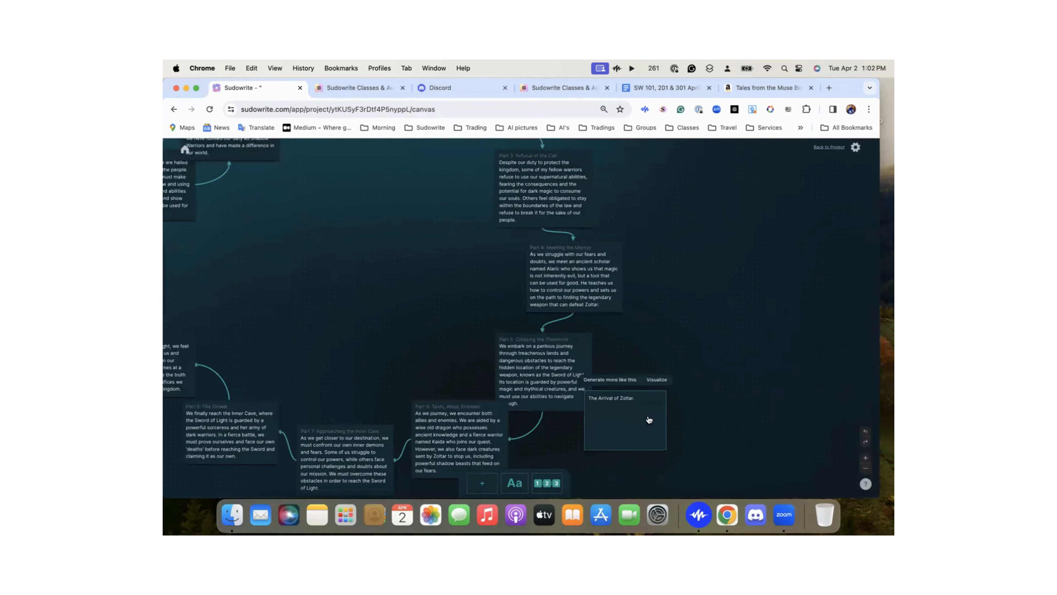
left_click_drag(660, 405, 713, 346)
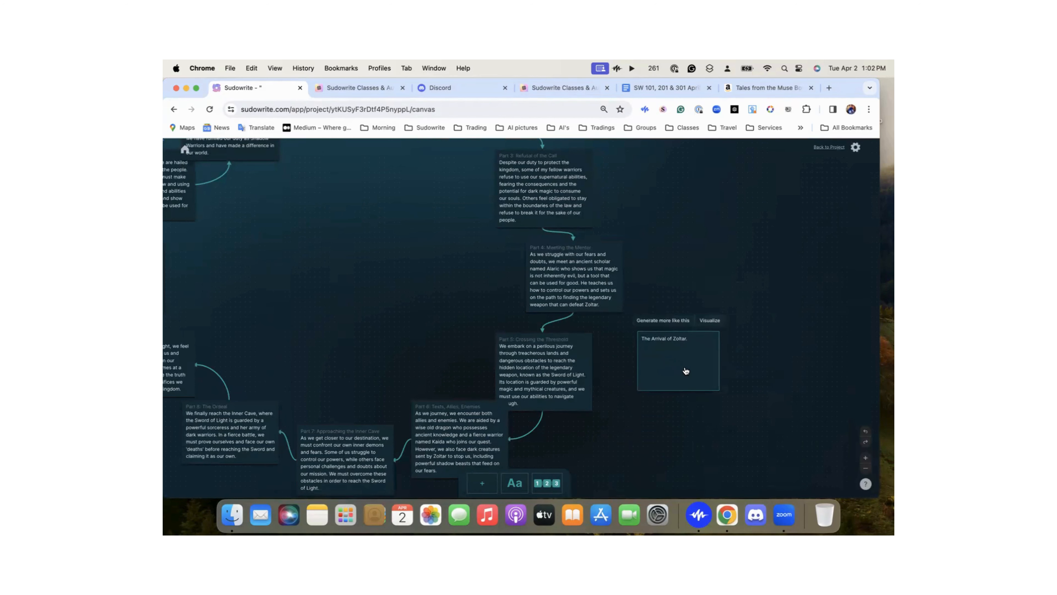
Delete the "The Arrival of Zoltar" option card from the canvas
key("BackSpace")
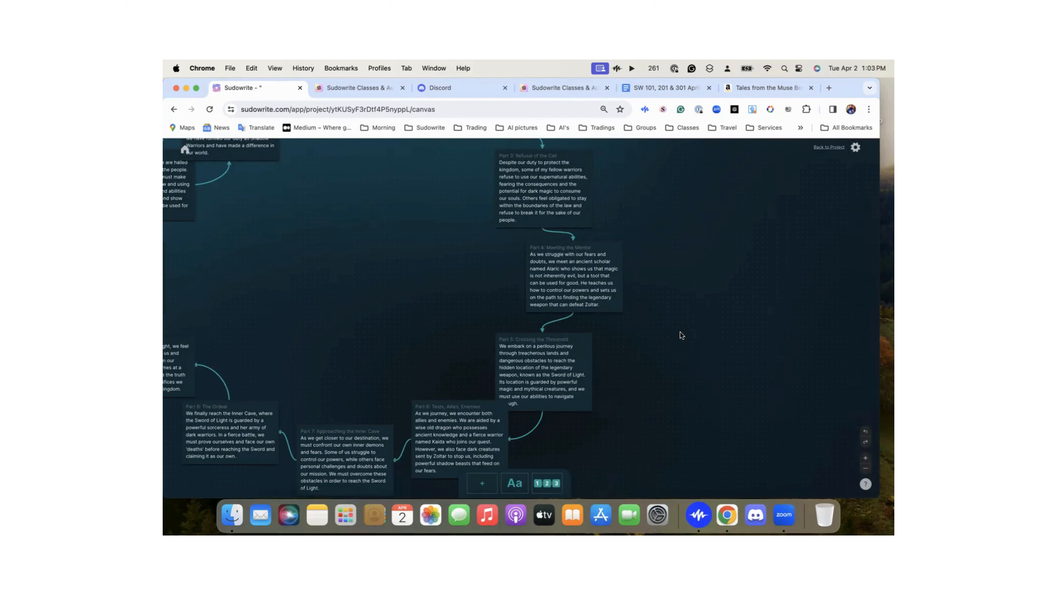
scroll(680, 332, "up", 10)
scroll(680, 332, "up", 6)
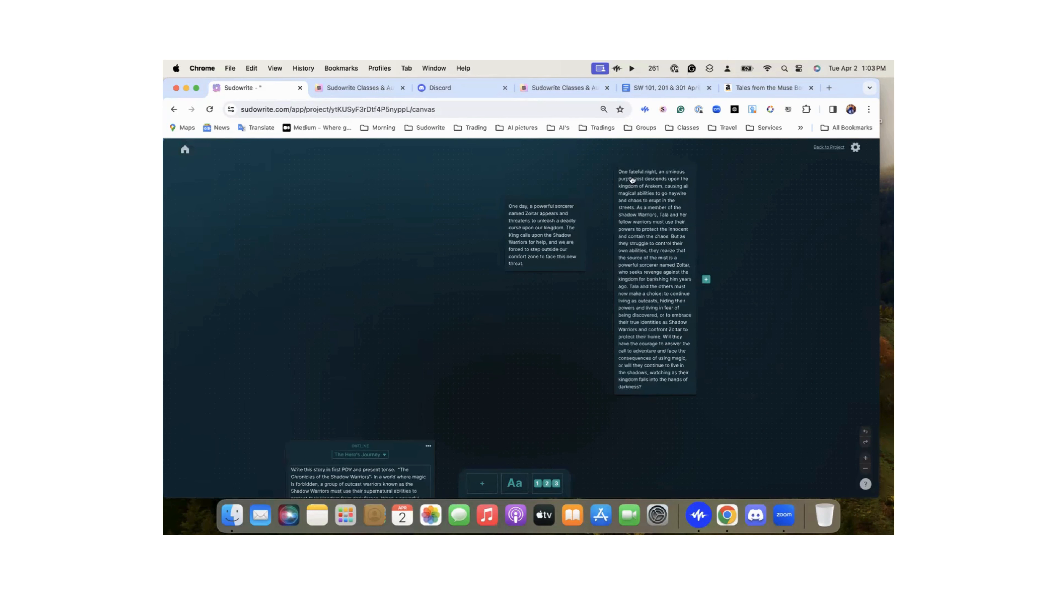
Move the Part 3: Refusal of the Call card outward, up and away from the Part 4 card
scroll(532, 278, "down", 10)
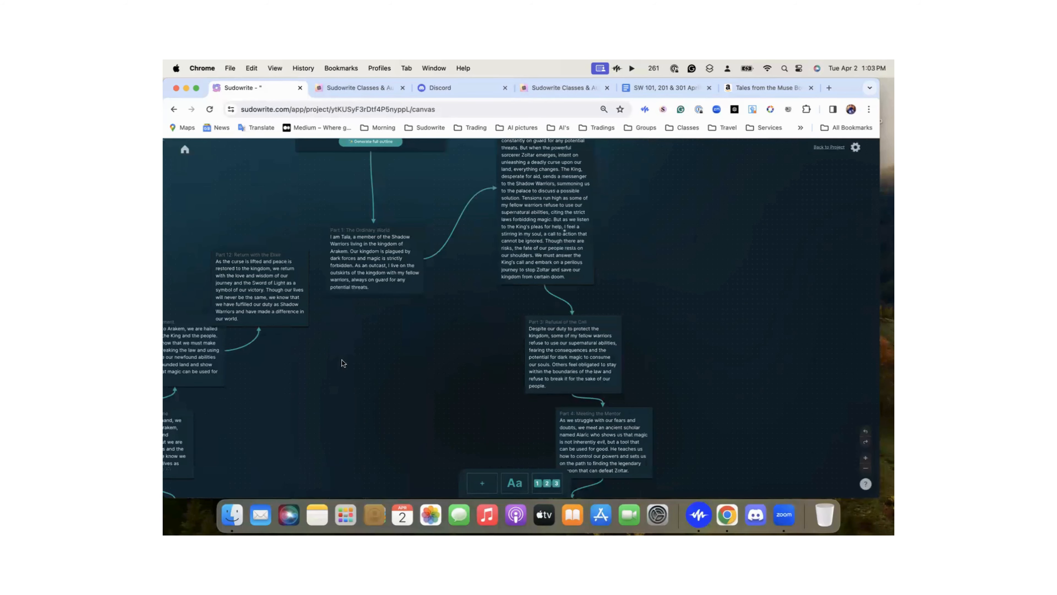
left_click(619, 333)
left_click_drag(620, 334, 723, 276)
scroll(723, 276, "right", 1)
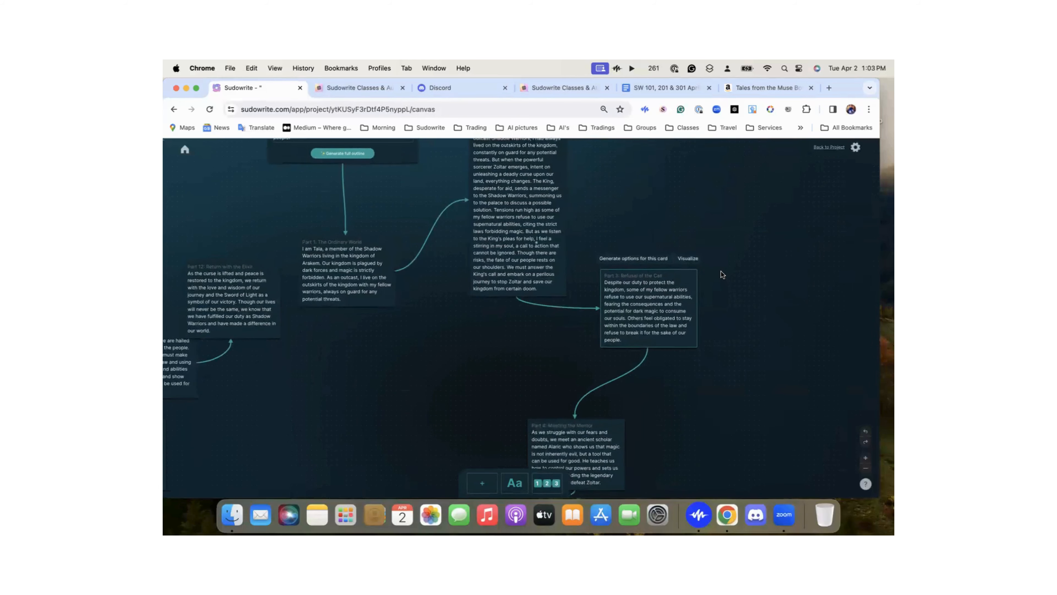
Examine the rearranged circle of cards, the Hero's Journey outline prompt and the Part 1 and Part 2 texts
scroll(721, 274, "down", 5)
scroll(722, 274, "up", 1)
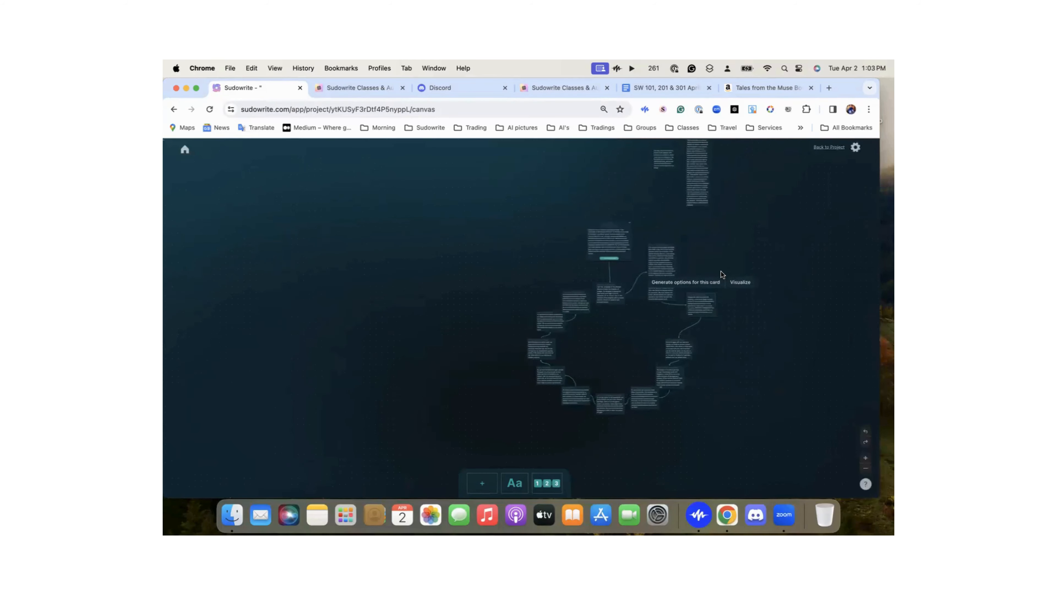
scroll(723, 274, "right", 2)
scroll(722, 275, "right", 1)
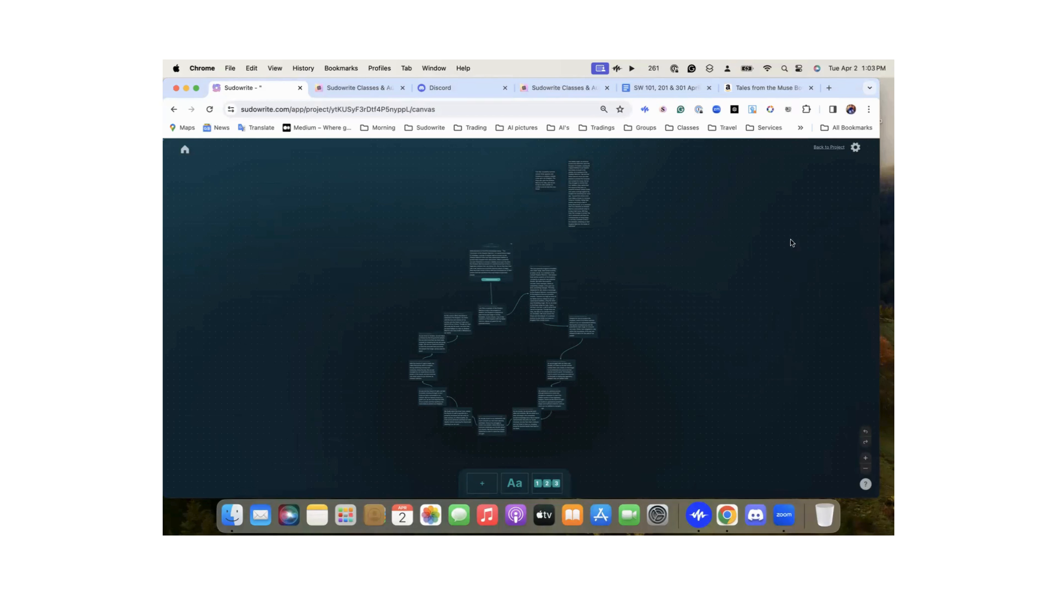
scroll(541, 280, "up", 1)
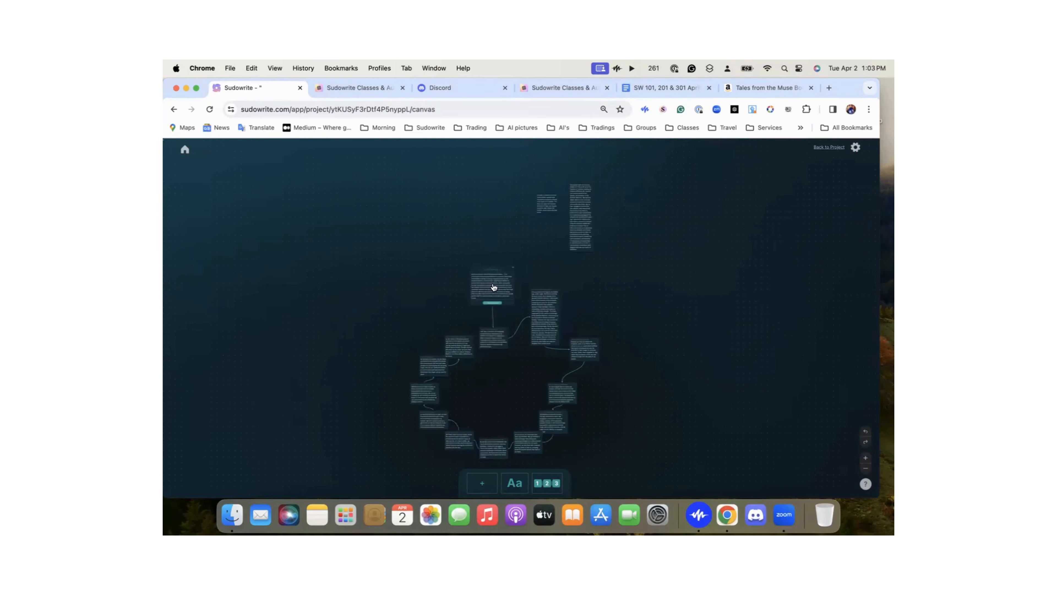
left_click(500, 284)
left_click(865, 459)
left_click(866, 462)
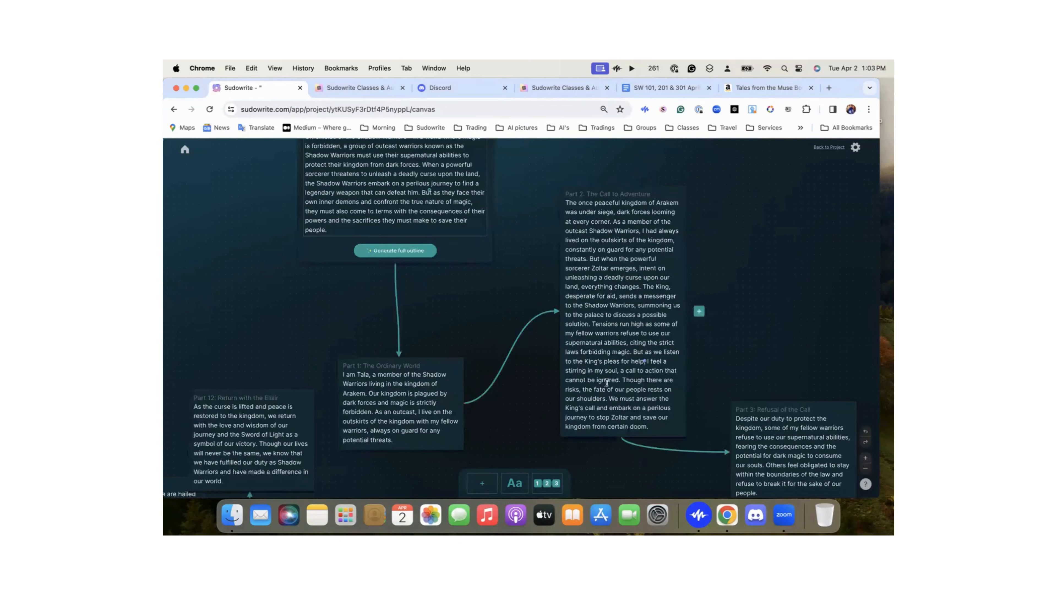
scroll(454, 307, "up", 3)
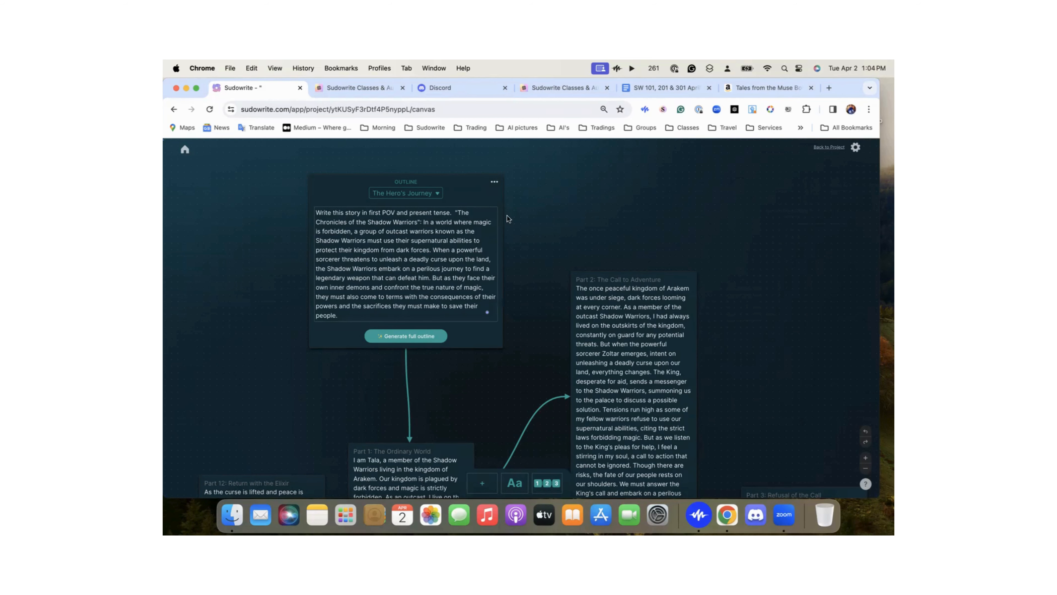
scroll(613, 224, "down", 2)
scroll(613, 223, "down", 1)
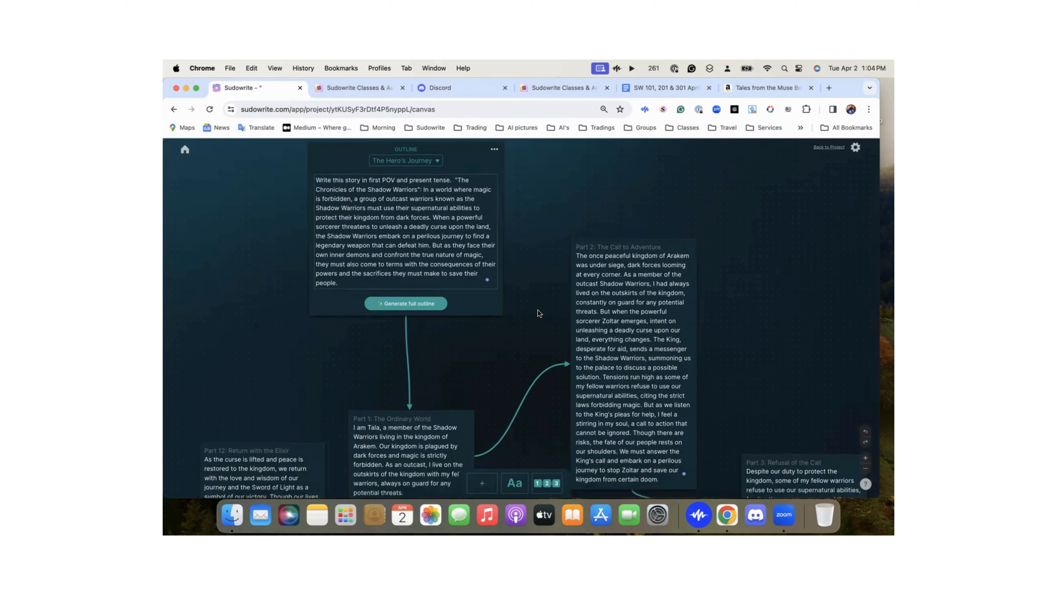
scroll(450, 318, "down", 10)
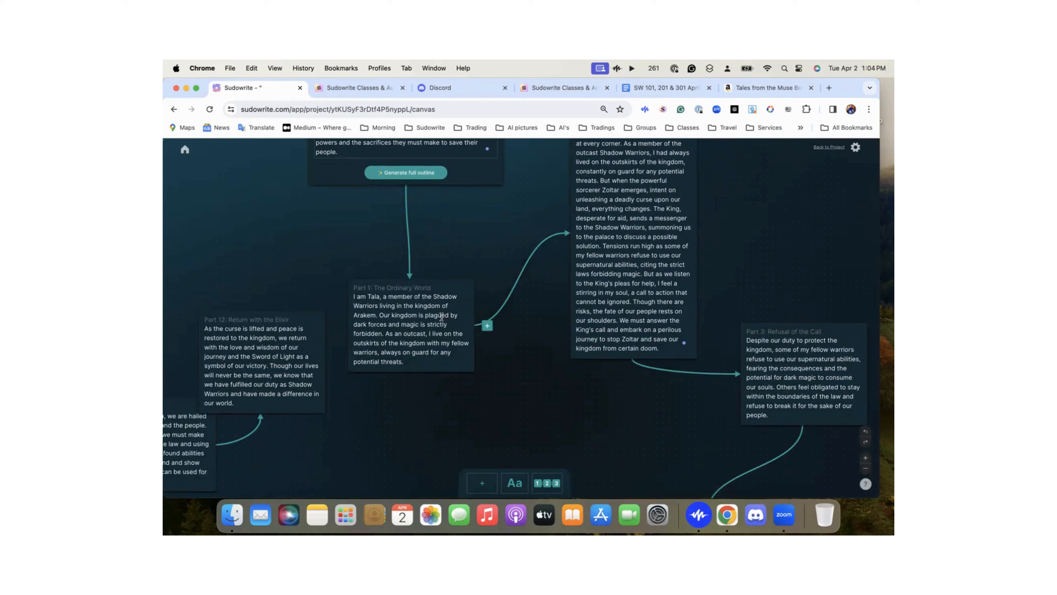
scroll(464, 268, "up", 12)
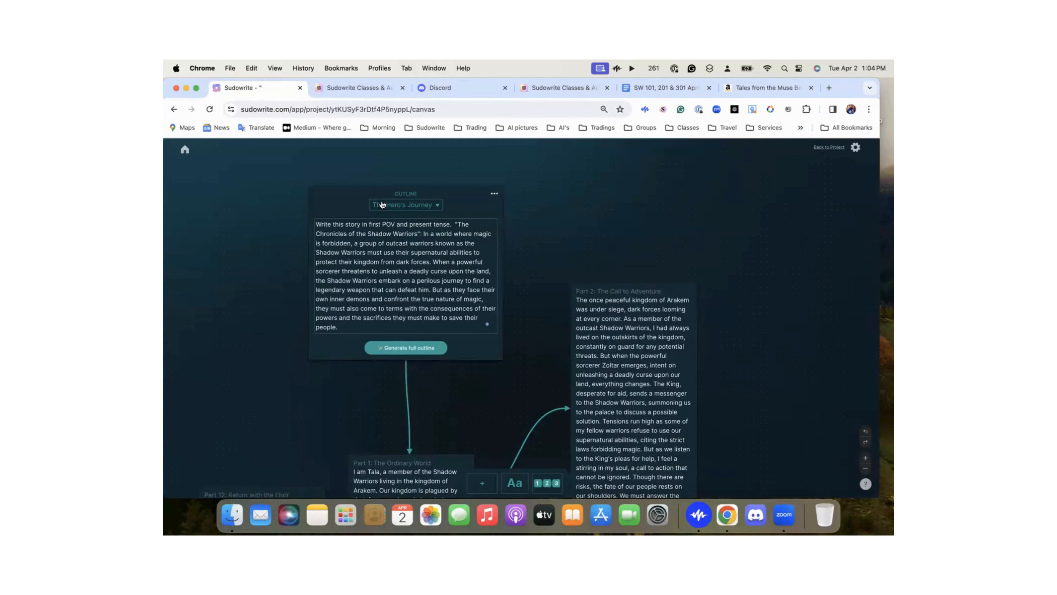
Copy the Hero's Journey outline to the clipboard and open the Outline document in the 101 April project
left_click(494, 194)
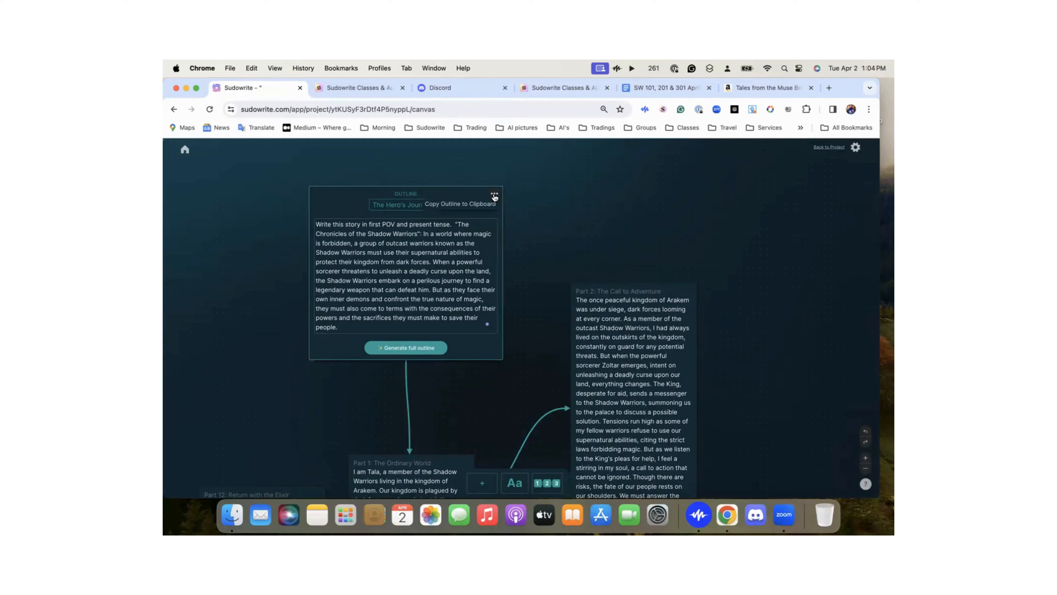
left_click(480, 206)
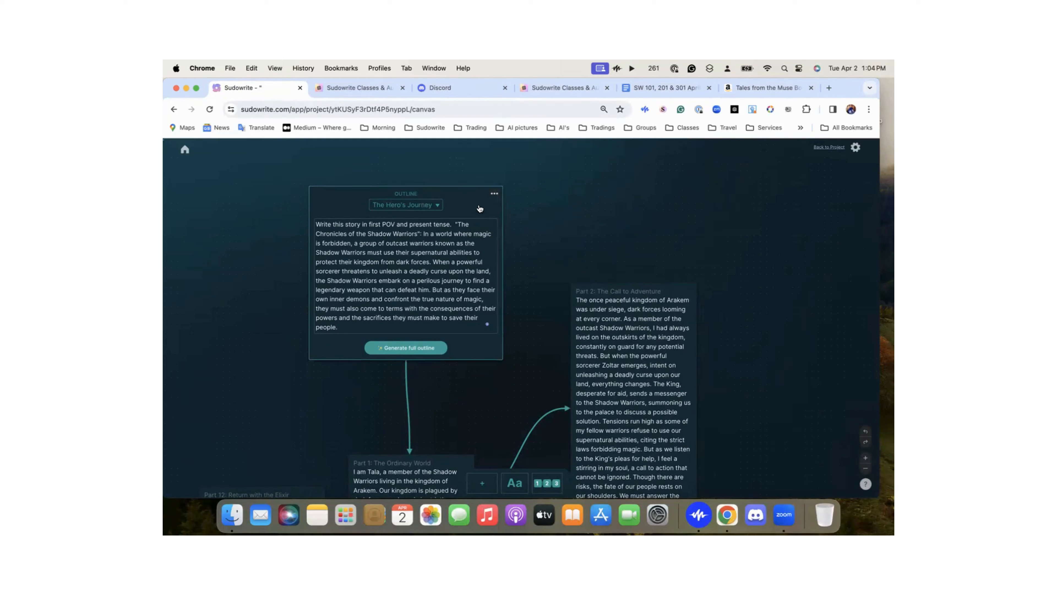
left_click(185, 152)
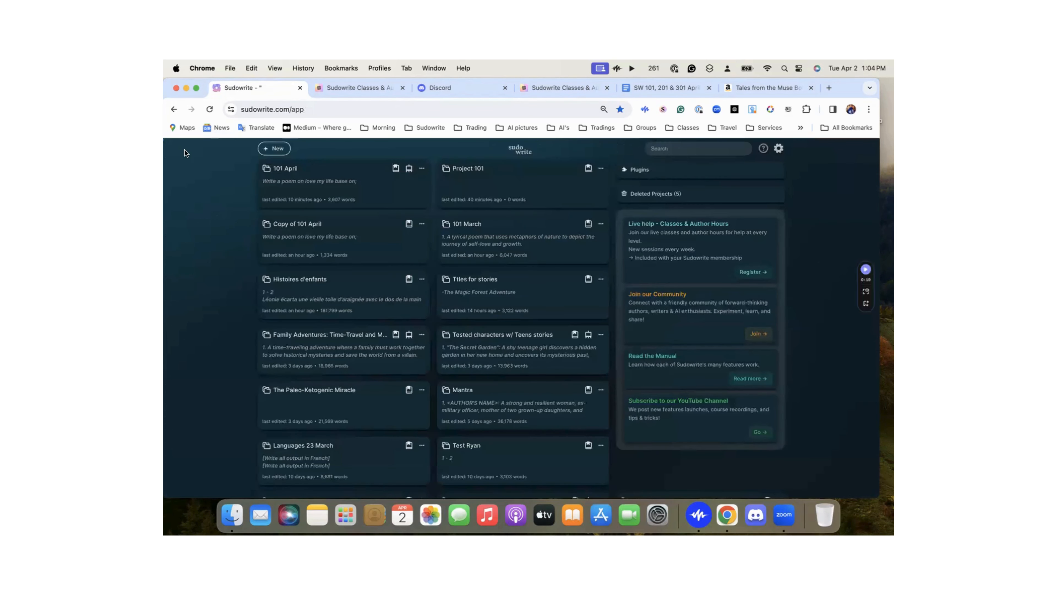
left_click(324, 187)
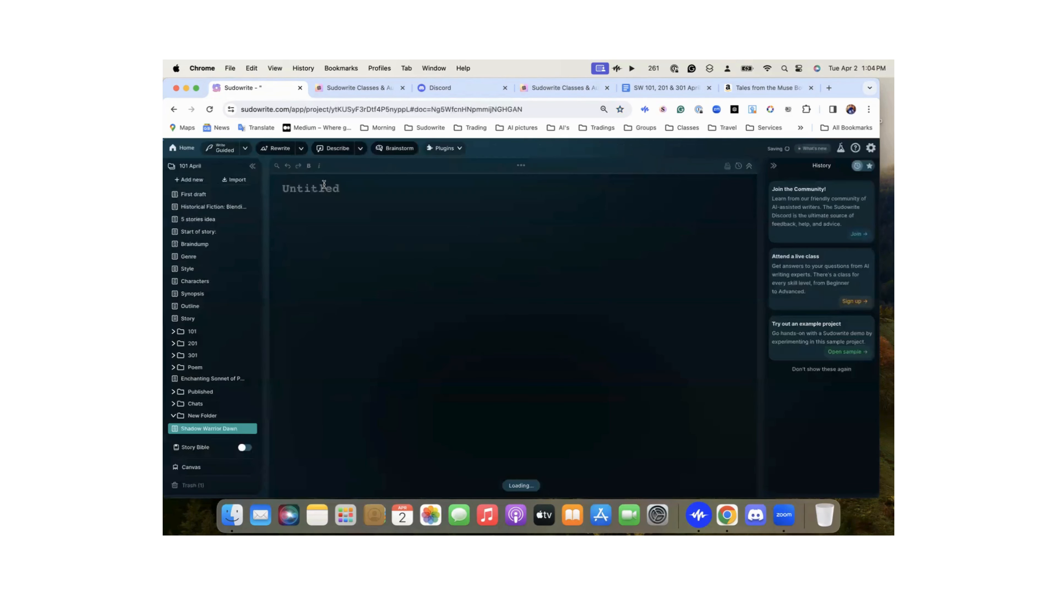
left_click(191, 306)
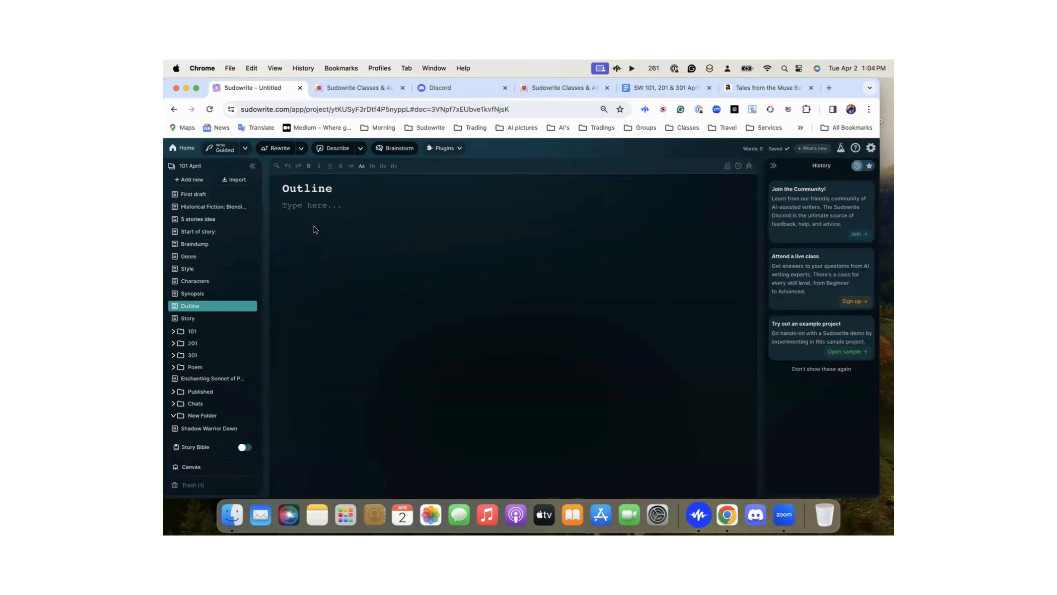
Paste the copied canvas outline into the empty Outline document and check its parts
key("super+v")
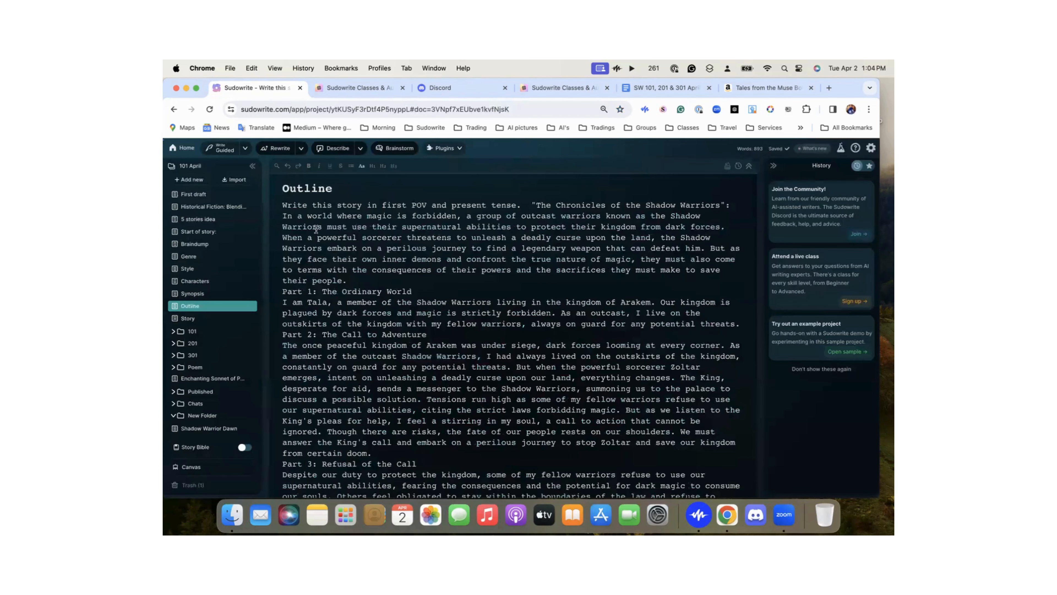
scroll(379, 324, "down", 10)
scroll(379, 324, "up", 5)
key("super+z")
key("super+v")
scroll(378, 324, "down", 5)
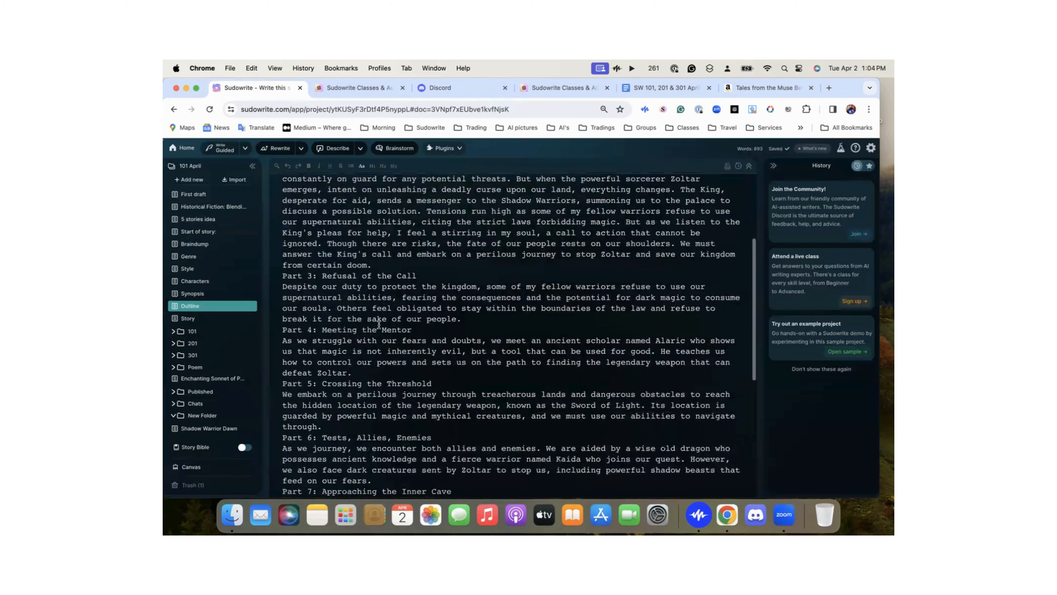
scroll(379, 324, "up", 5)
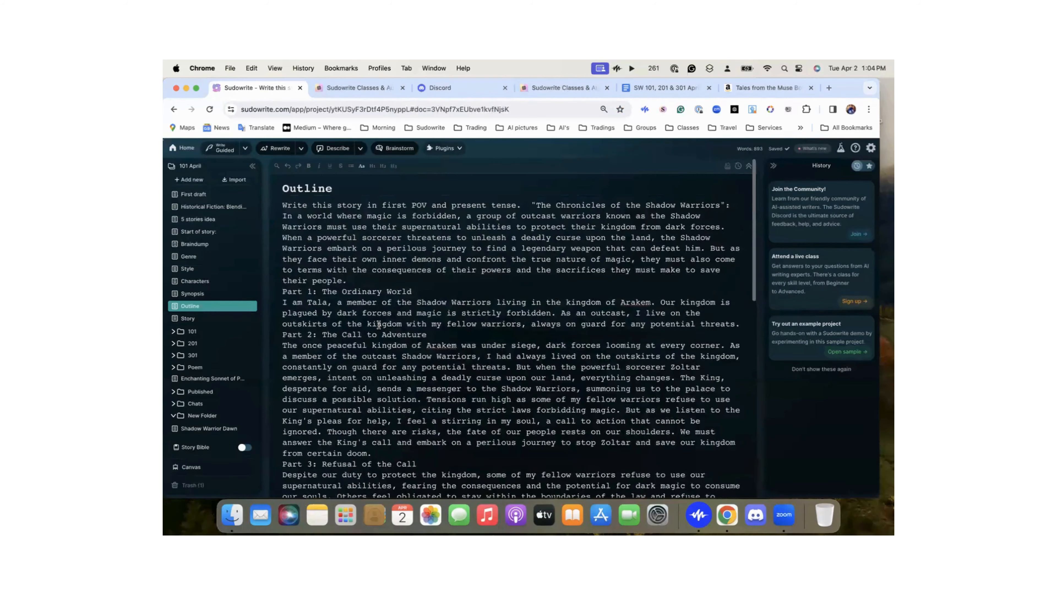
Rename the document as Outline Canvas
left_click(338, 188)
type("Canv")
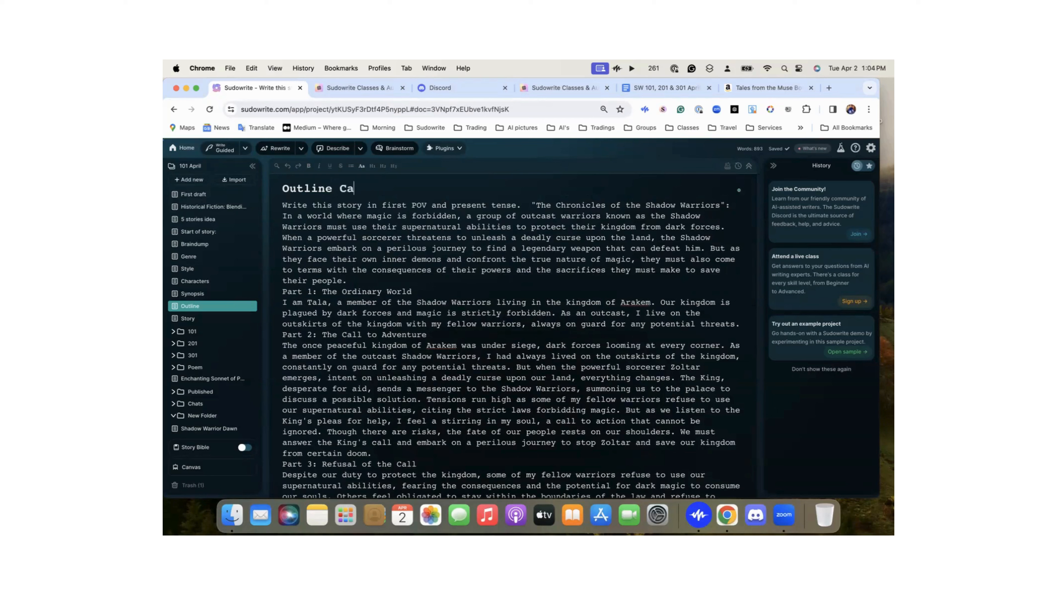
type("as")
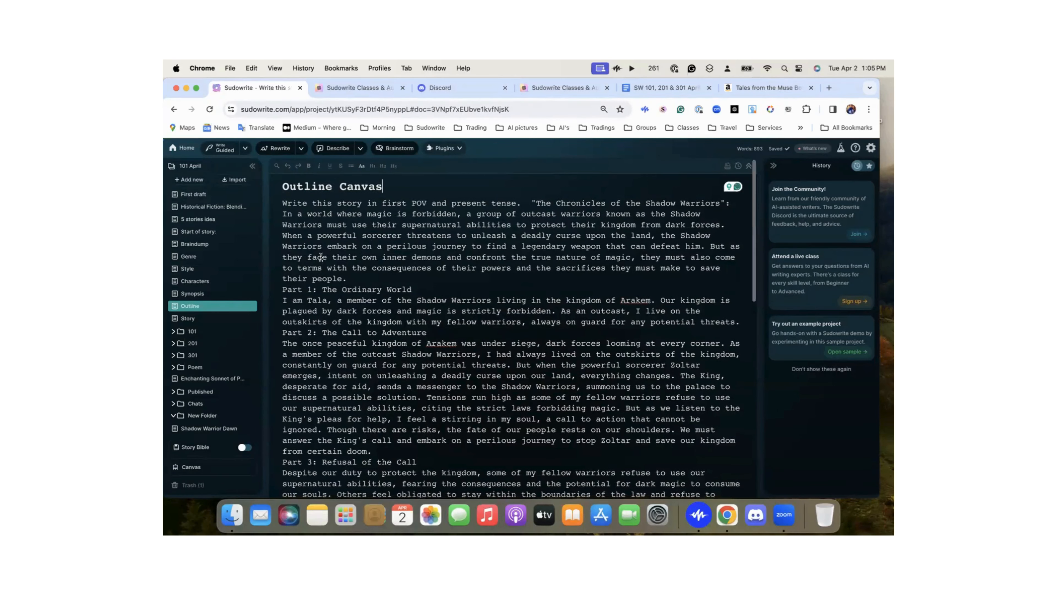
Insert blank lines before the Part 1 heading and both before and after the Part 2 heading
left_click(347, 280)
key("Return")
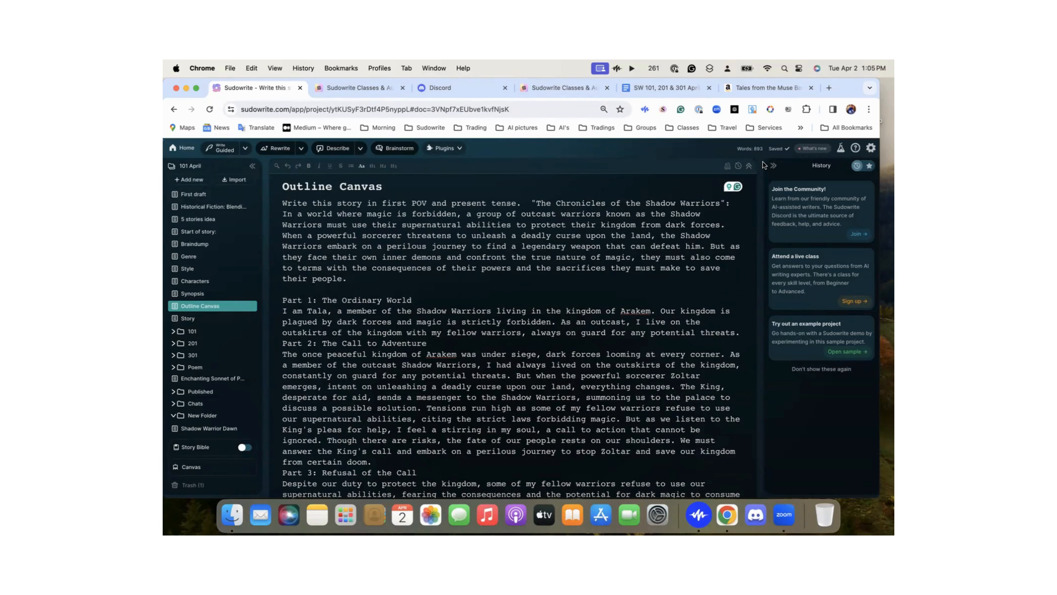
left_click(438, 341)
key("Return")
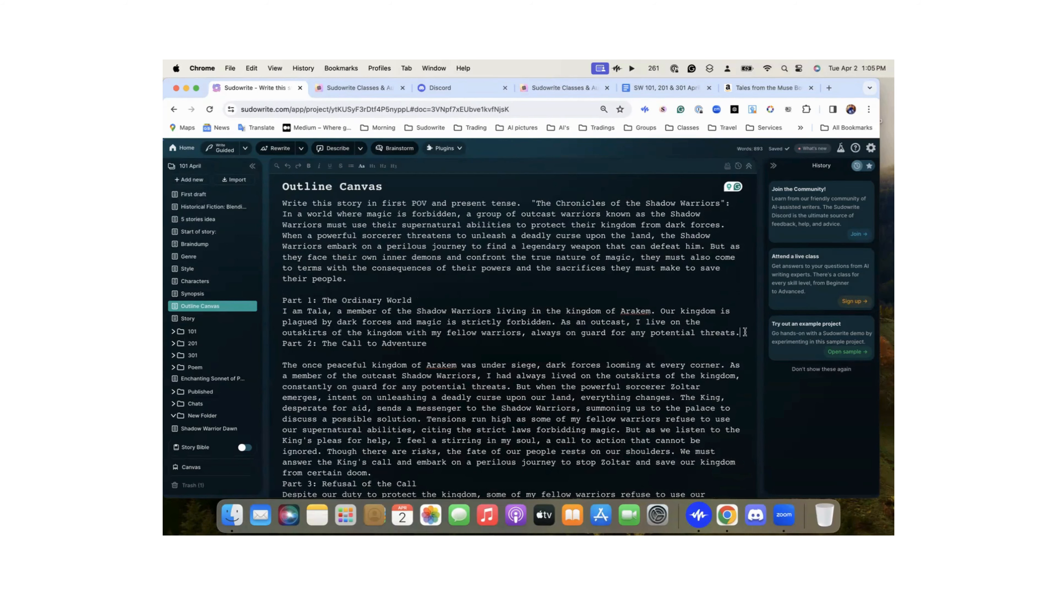
left_click(744, 332)
key("Return")
Insert a blank line before and after the Part 3: Refusal of the Call heading
scroll(339, 371, "down", 5)
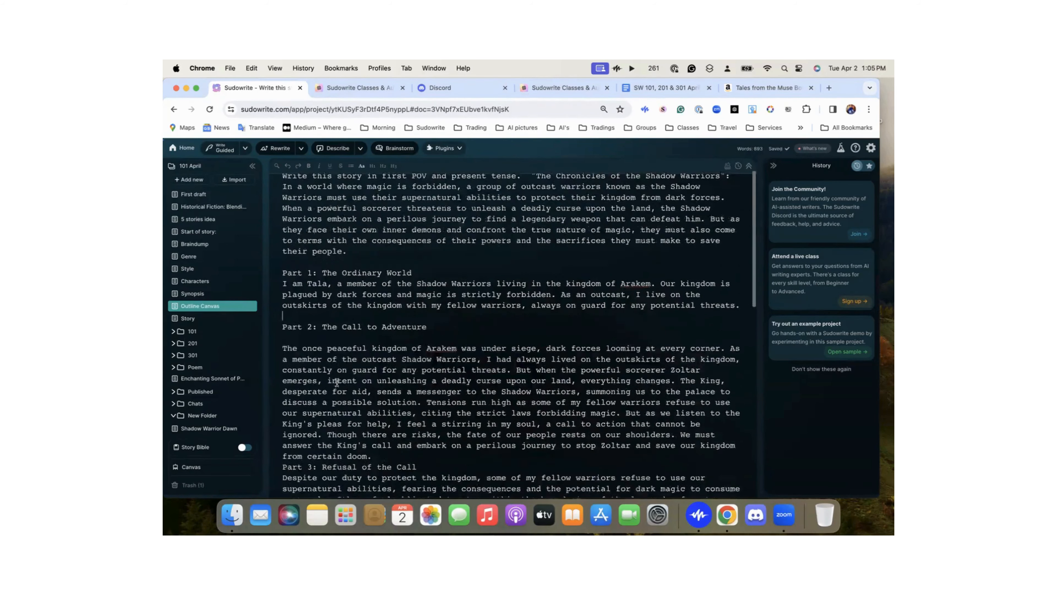
left_click(373, 342)
key("Return")
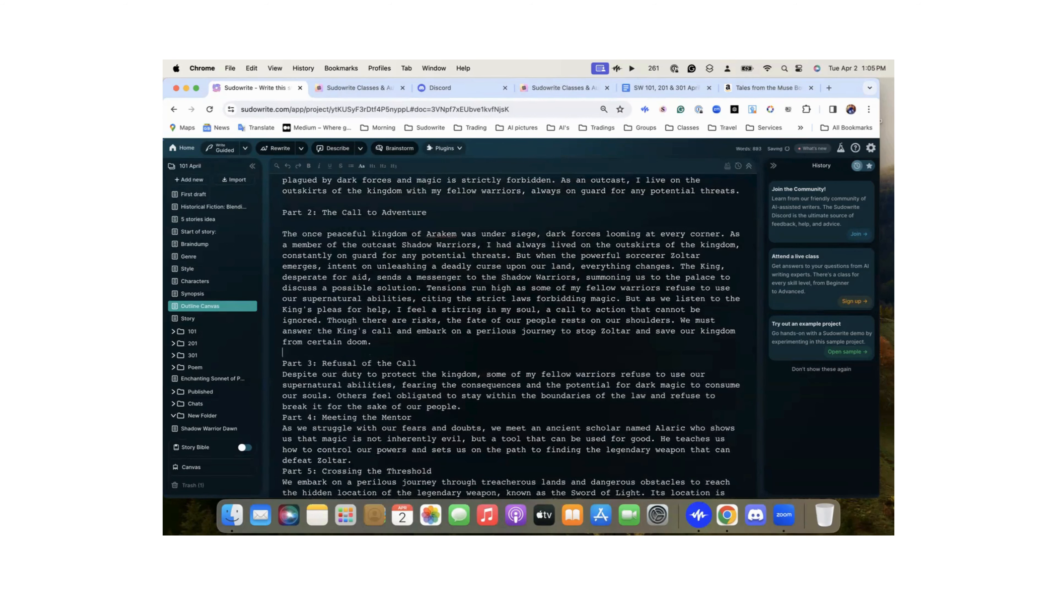
left_click(432, 361)
key("Return")
Insert a blank line before and after the Part 4: Meeting the Mentor heading
scroll(429, 358, "down", 3)
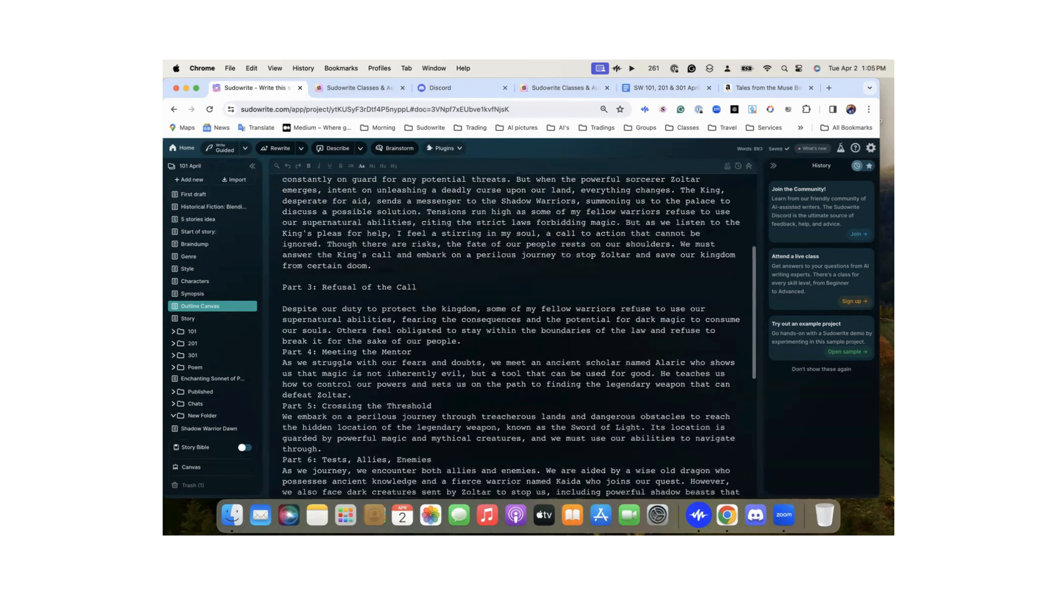
left_click(427, 350)
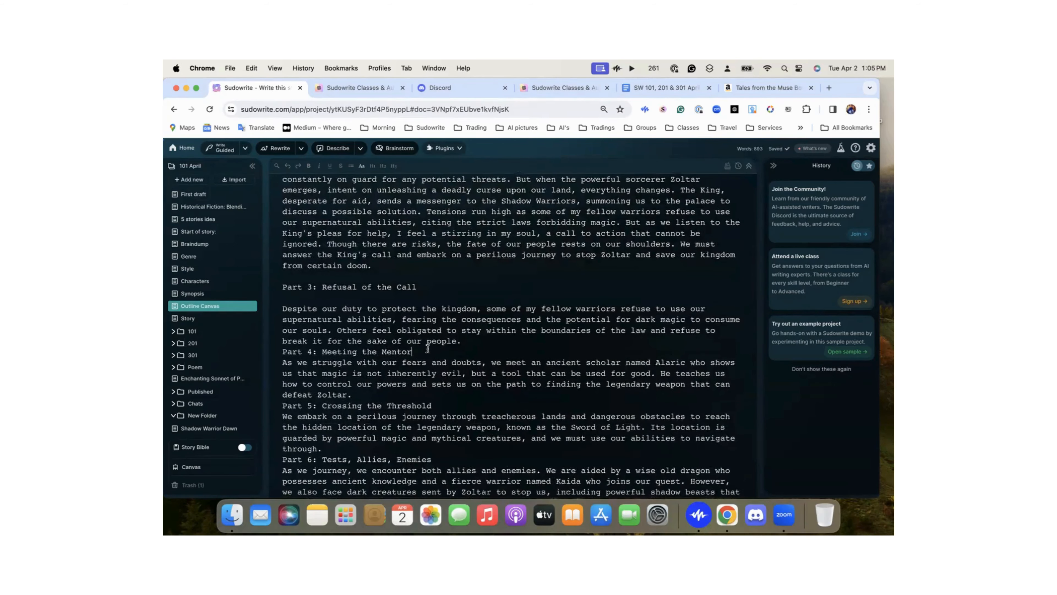
left_click(470, 339)
key("Return")
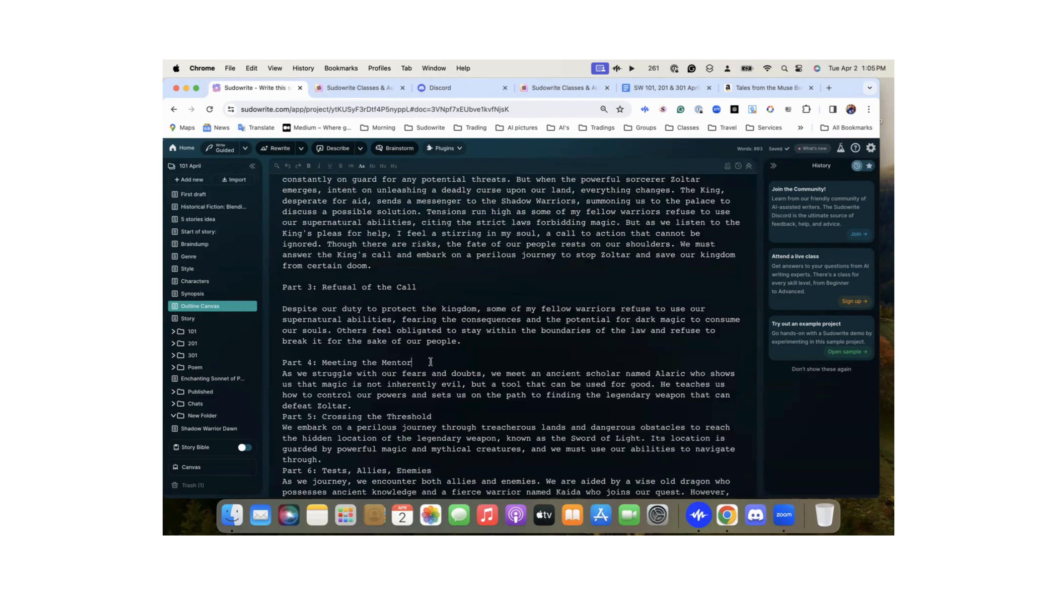
key("Return")
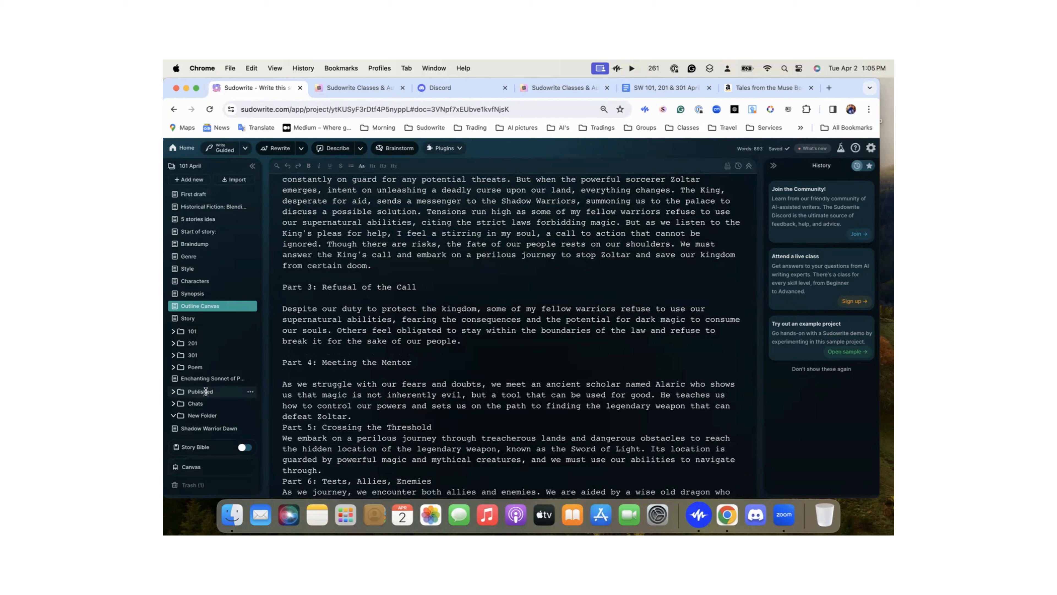
Turn on the Story Bible and look over its introduction and its sections from Braindump to Characters
left_click(241, 447)
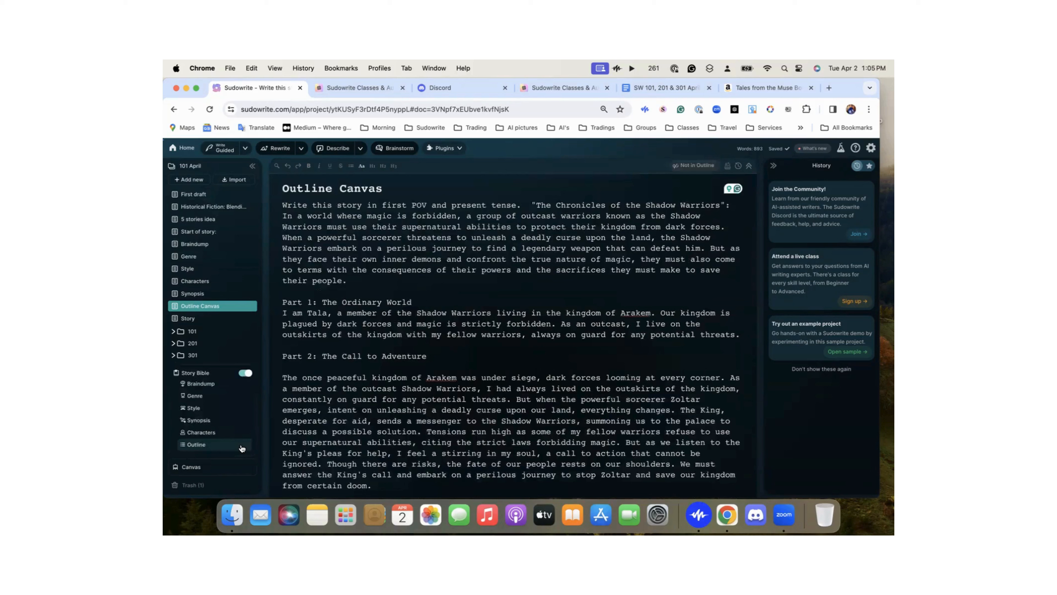
left_click(204, 385)
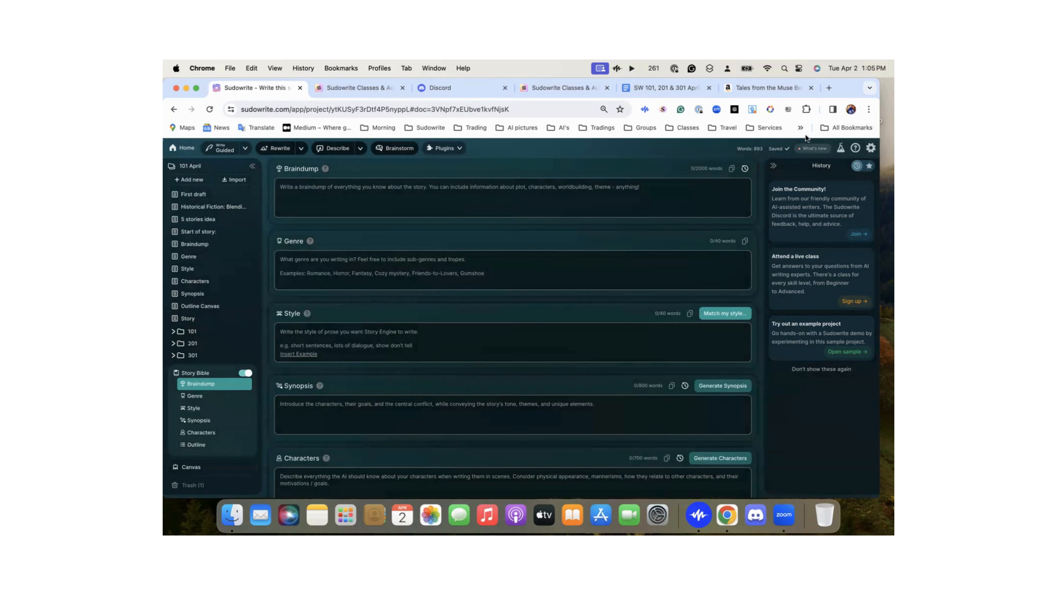
scroll(590, 233, "up", 3)
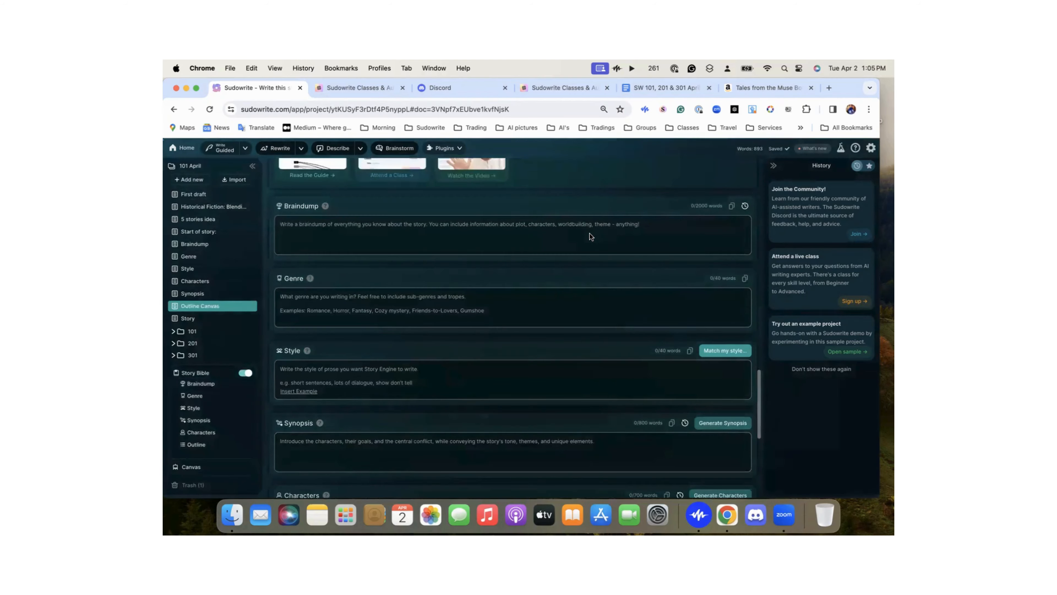
scroll(590, 237, "up", 3)
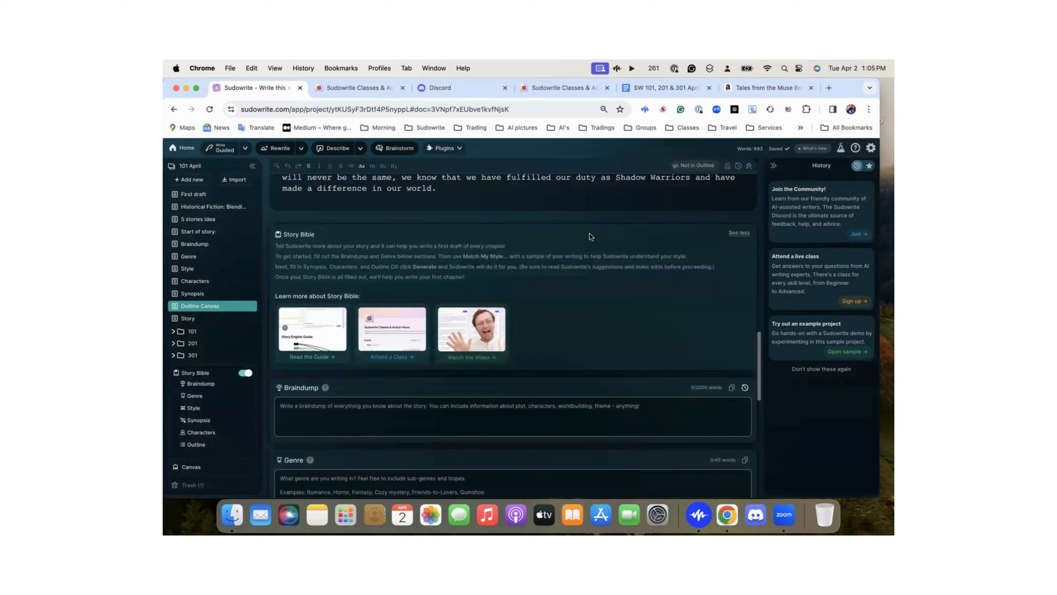
scroll(590, 236, "down", 5)
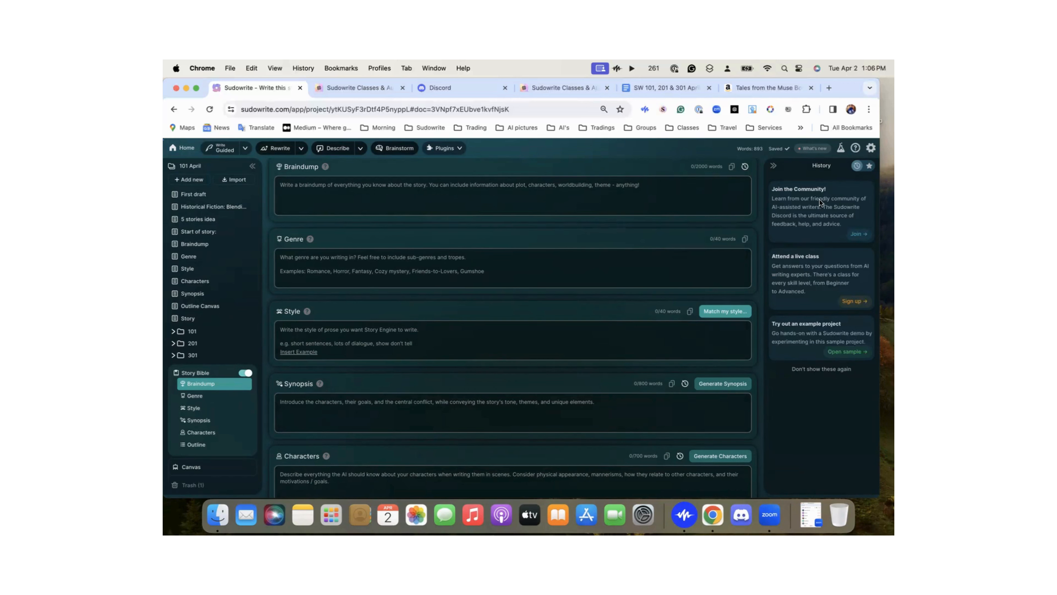
Look over the Story Bible sections from Braindump to Outline and Create Chapter, and view the help options
scroll(371, 316, "up", 3)
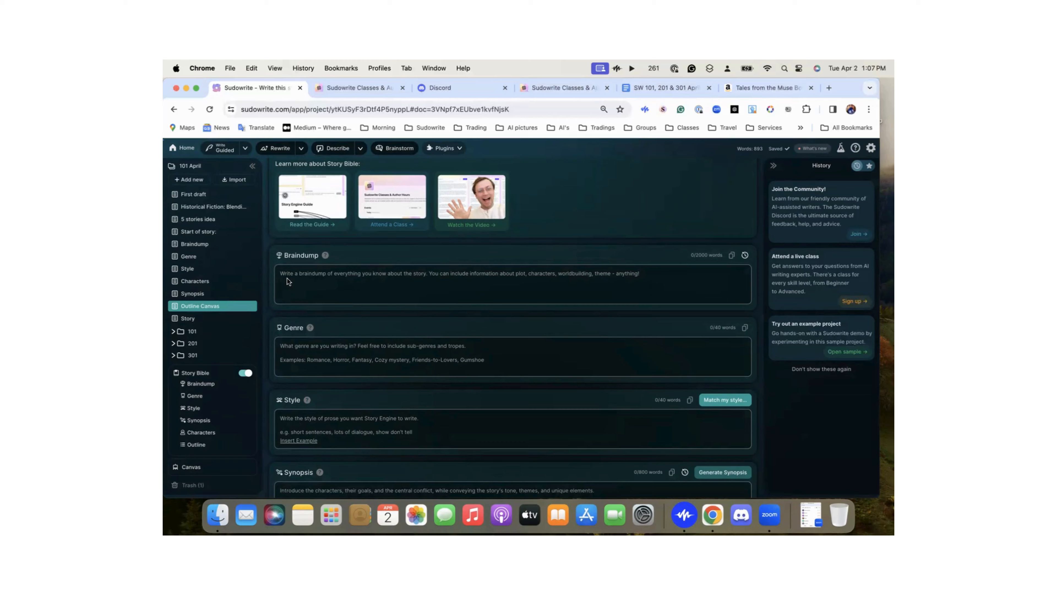
scroll(287, 278, "down", 10)
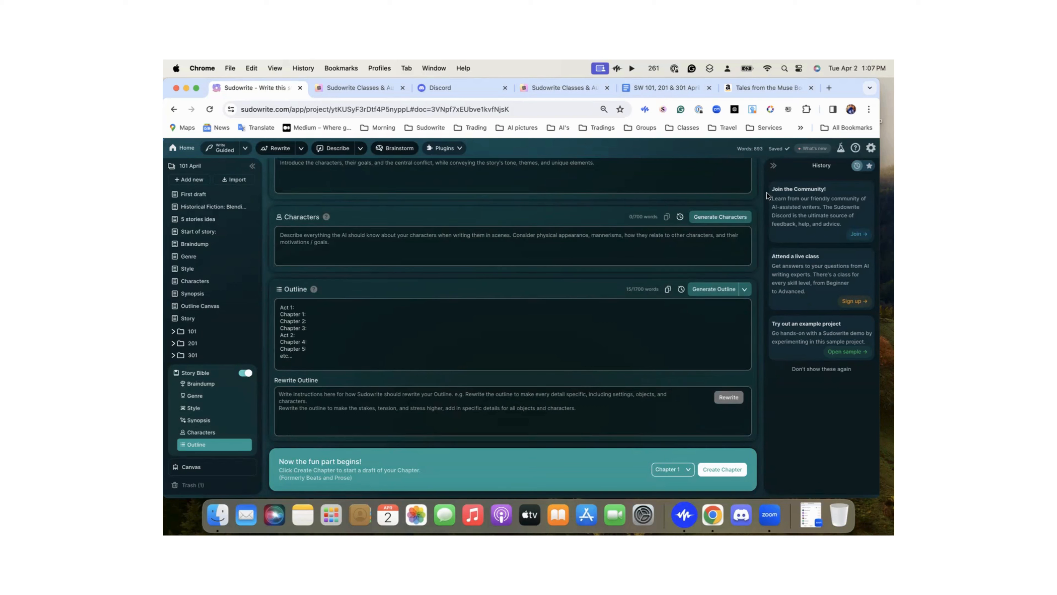
left_click(855, 148)
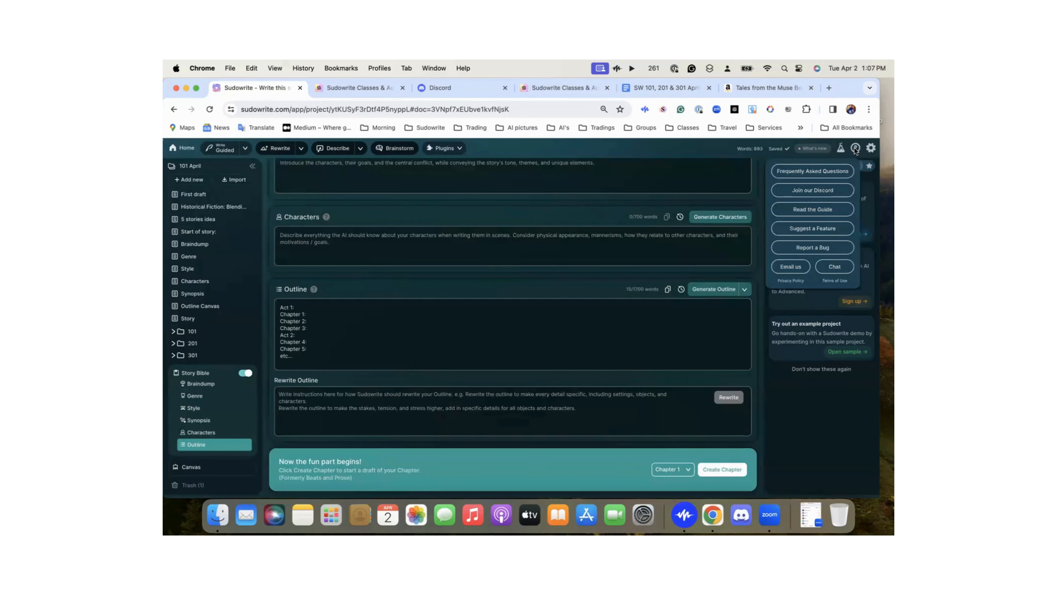
left_click(871, 149)
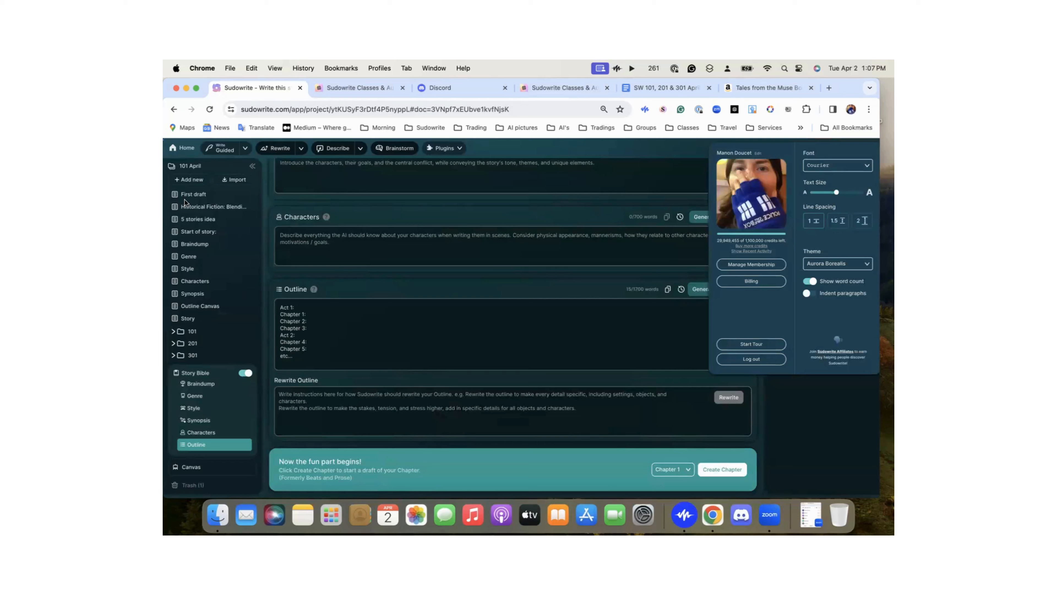
left_click(751, 281)
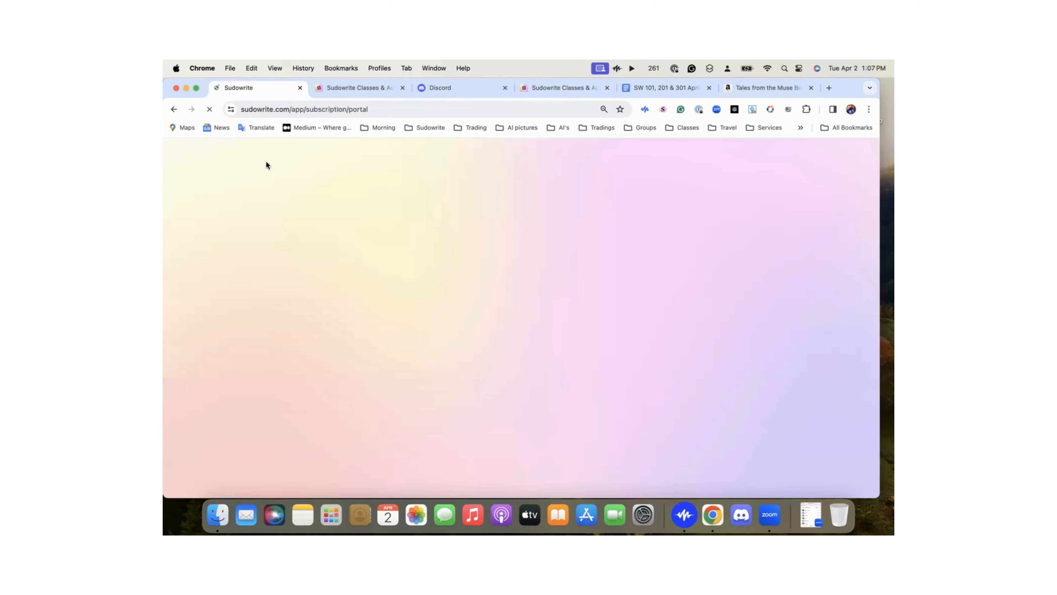
left_click(175, 110)
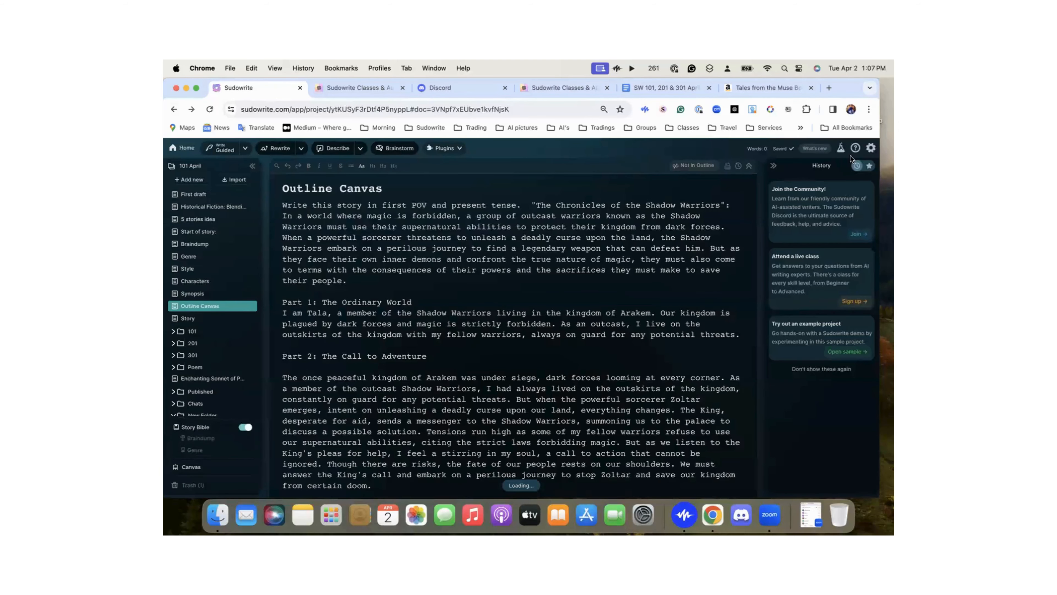
View the membership plans from the account settings, compare monthly and yearly pricing, and return to the Outline Canvas document
left_click(871, 149)
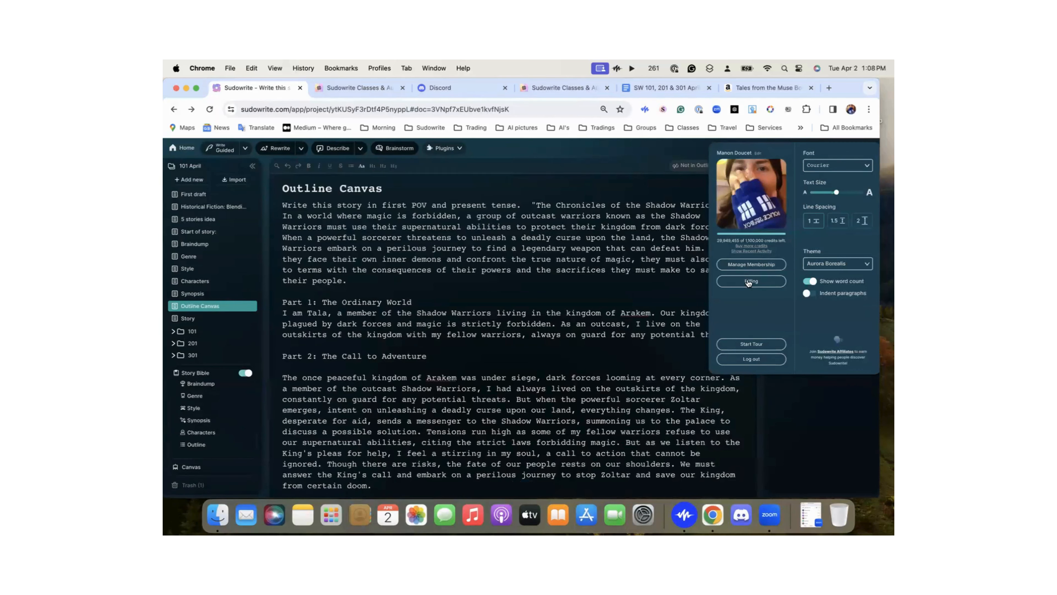
mouse_move(748, 253)
left_click(757, 265)
scroll(400, 366, "down", 2)
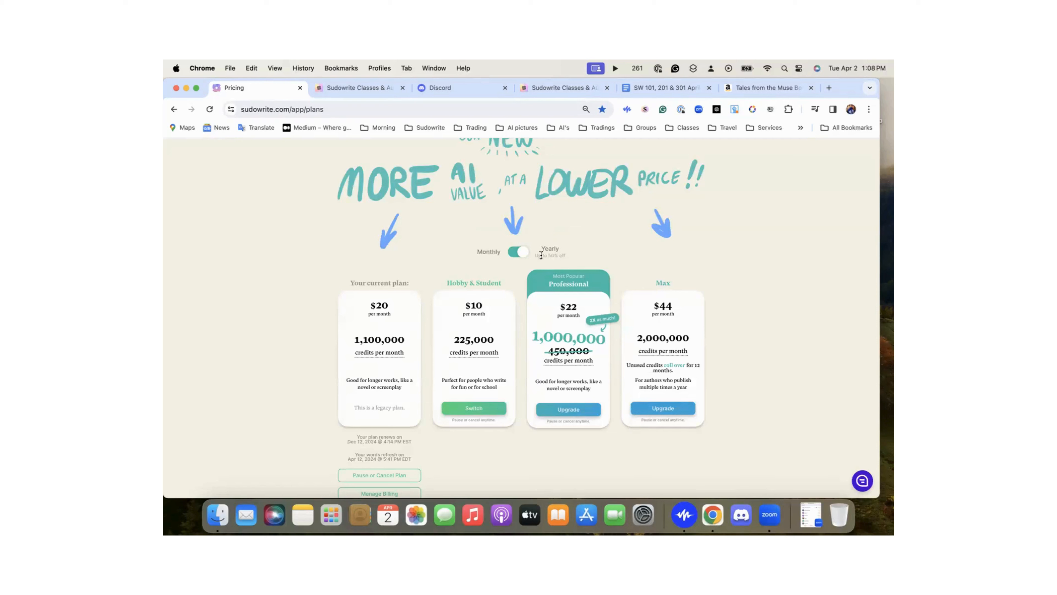
double_click(576, 255)
mouse_move(402, 350)
left_click(512, 253)
left_click(526, 252)
left_click(515, 253)
left_click(174, 109)
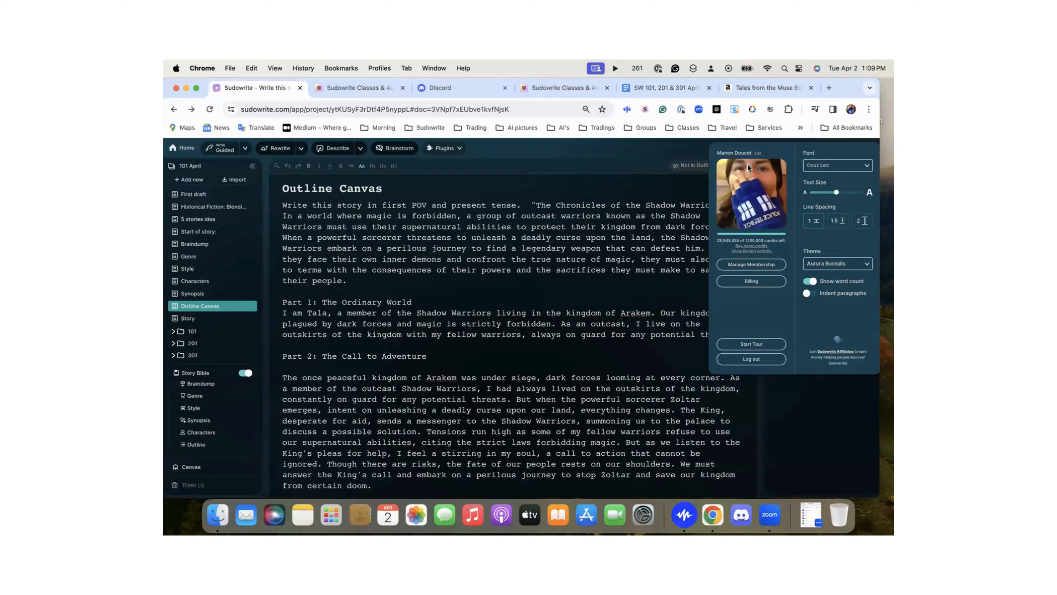
left_click(669, 160)
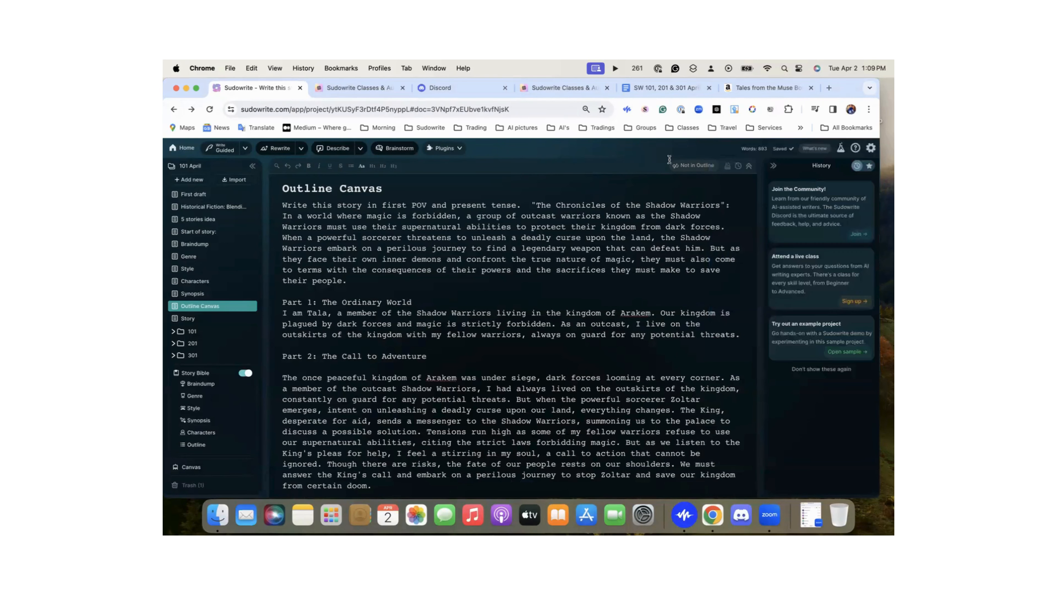
Open the Sudowrite Discord invitation from the help options and submit a display name
left_click(855, 148)
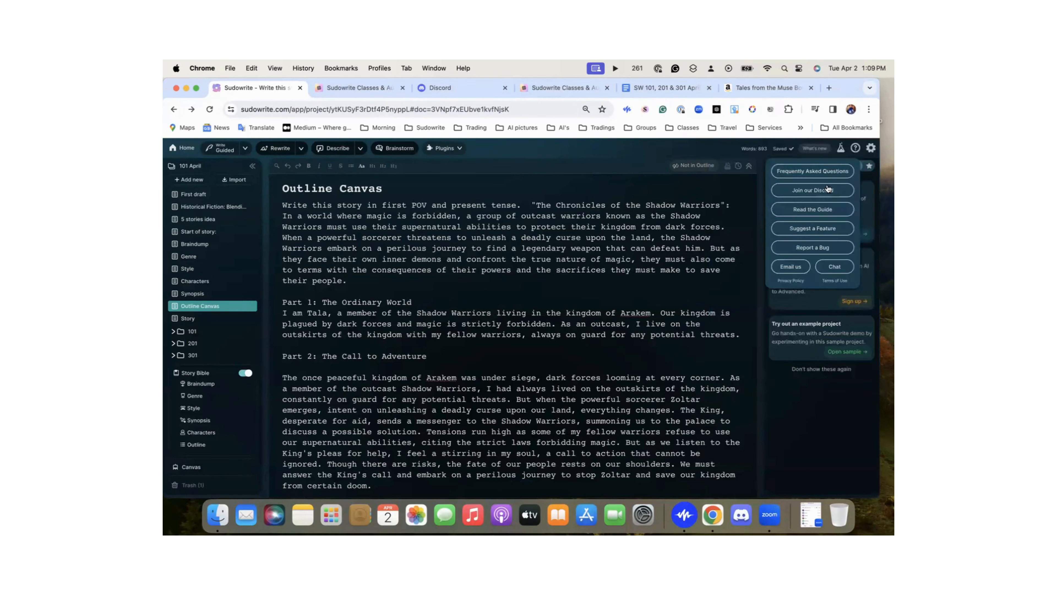
left_click(806, 193)
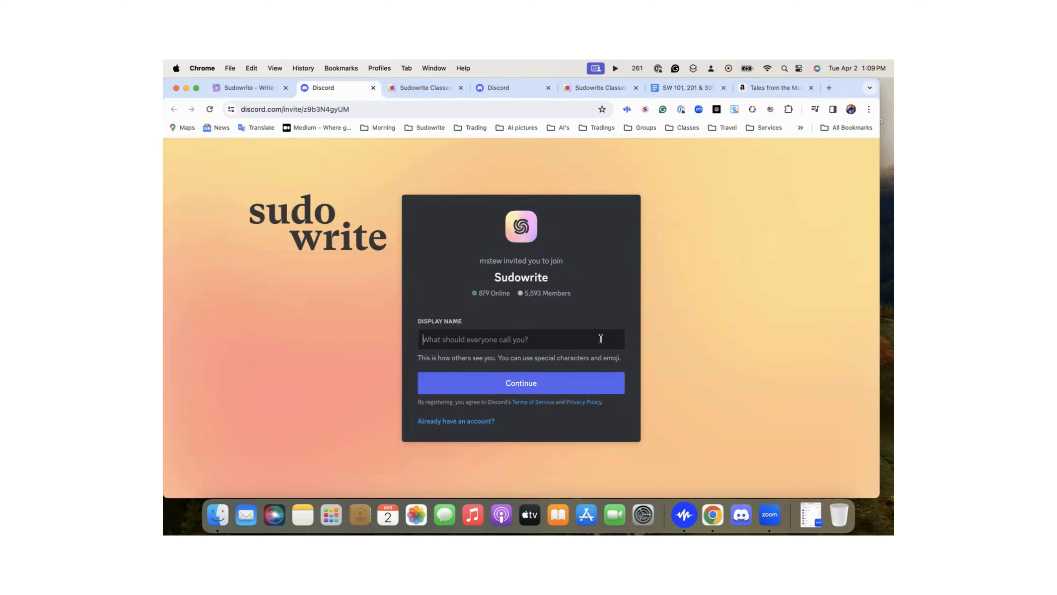
type("Manon")
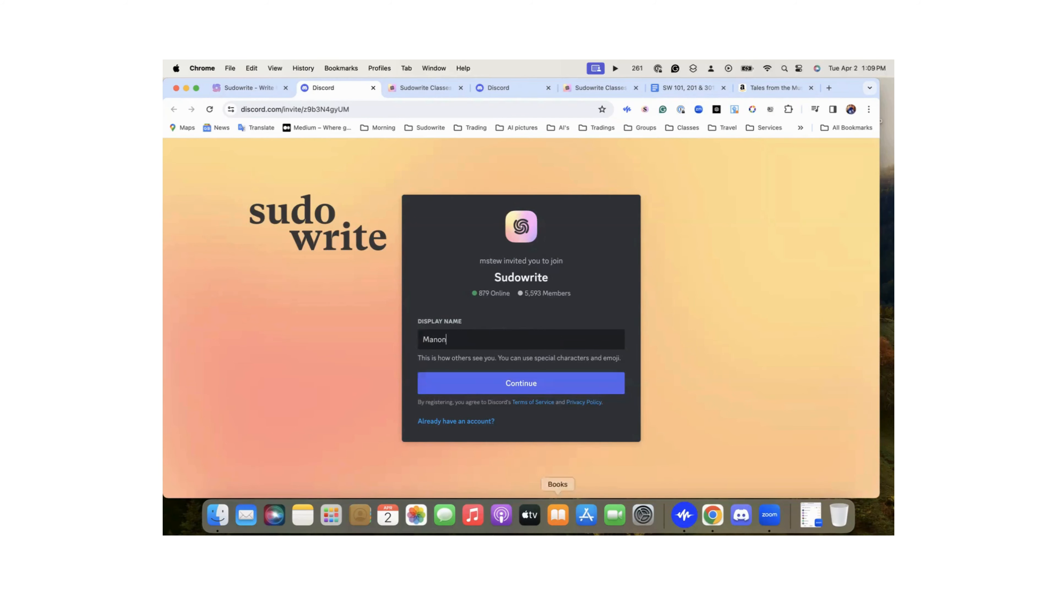
left_click(528, 380)
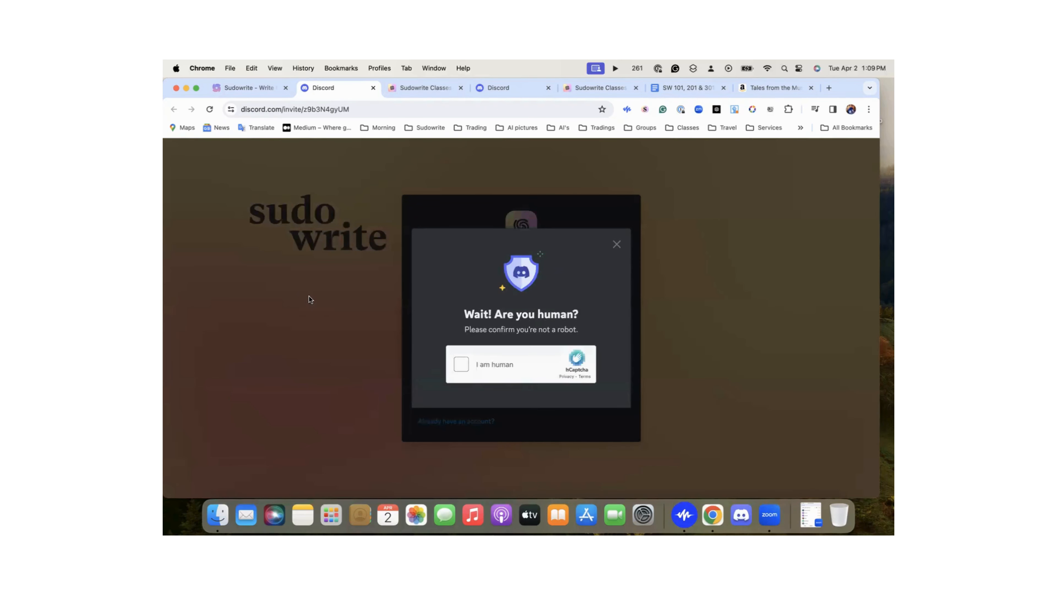
Complete the human verification by marking the center of the ornament in both images
left_click(461, 365)
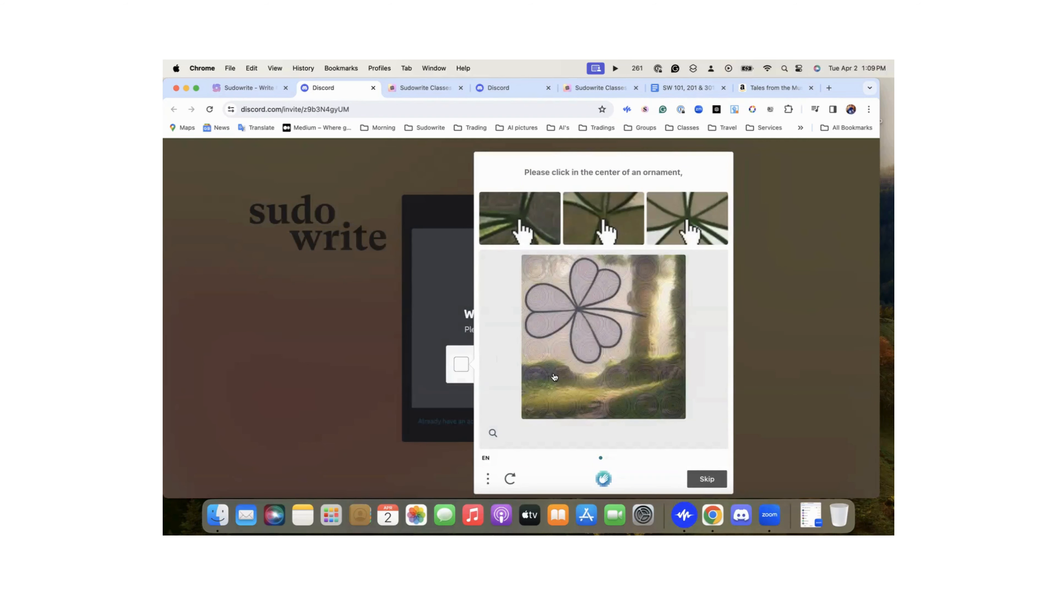
left_click(578, 309)
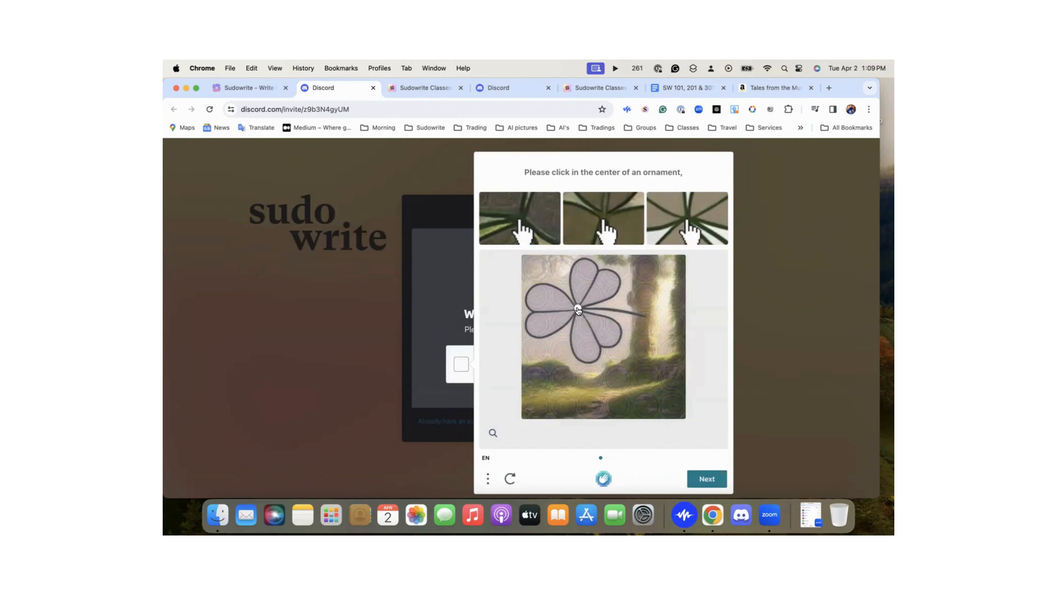
left_click(707, 478)
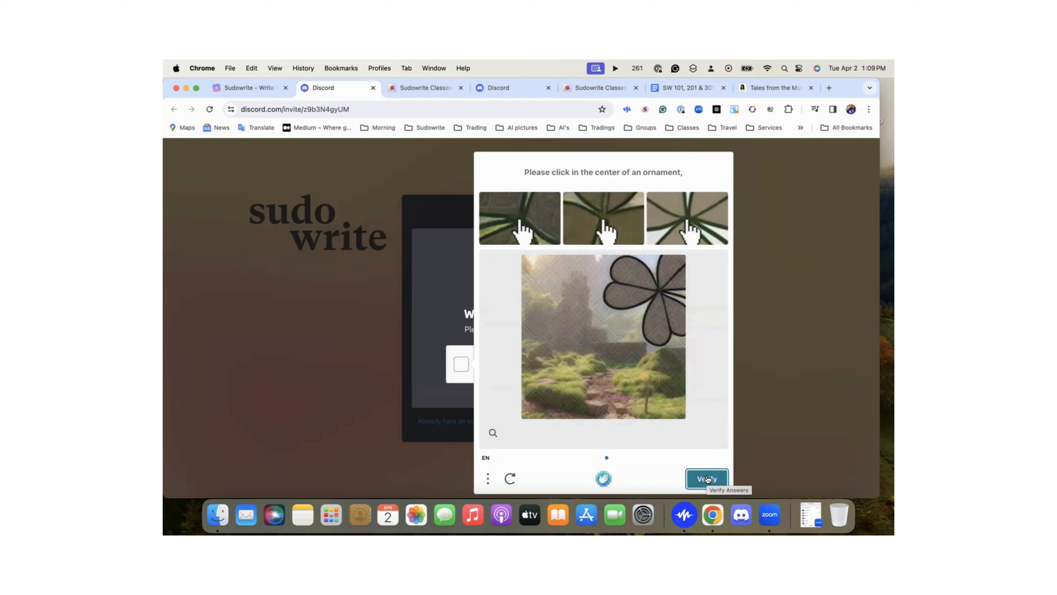
left_click(657, 289)
left_click(702, 478)
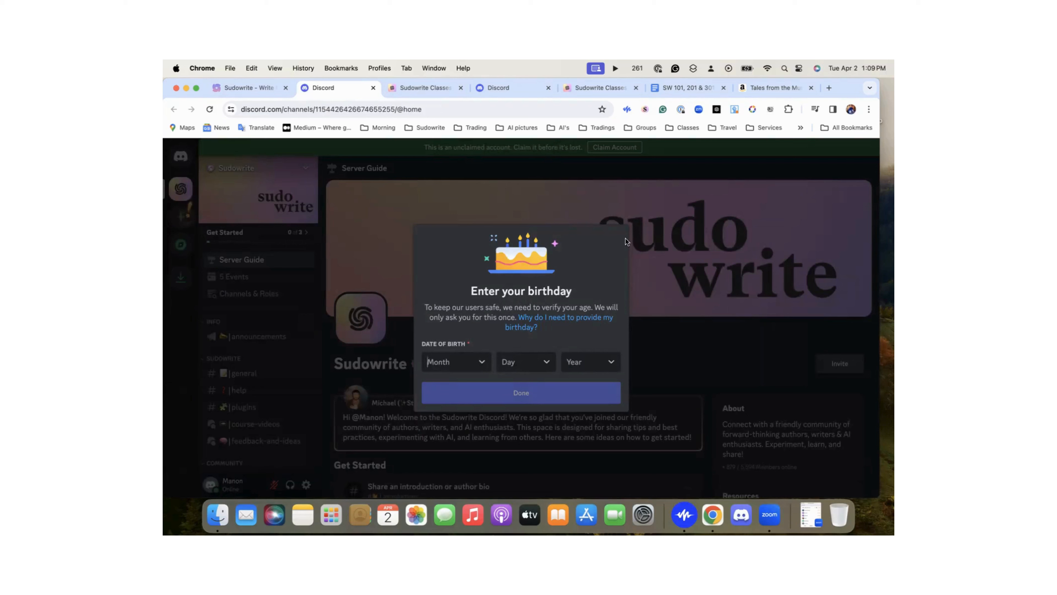
Fill in and submit the date of birth, and dismiss the form for claiming the account
left_click(481, 363)
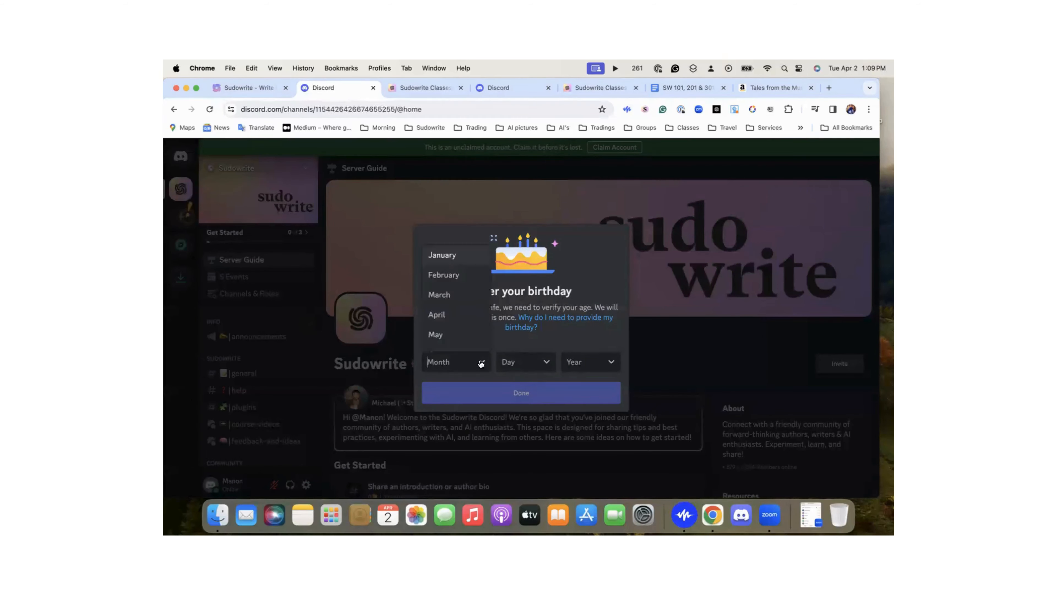
scroll(458, 337, "down", 5)
left_click(456, 344)
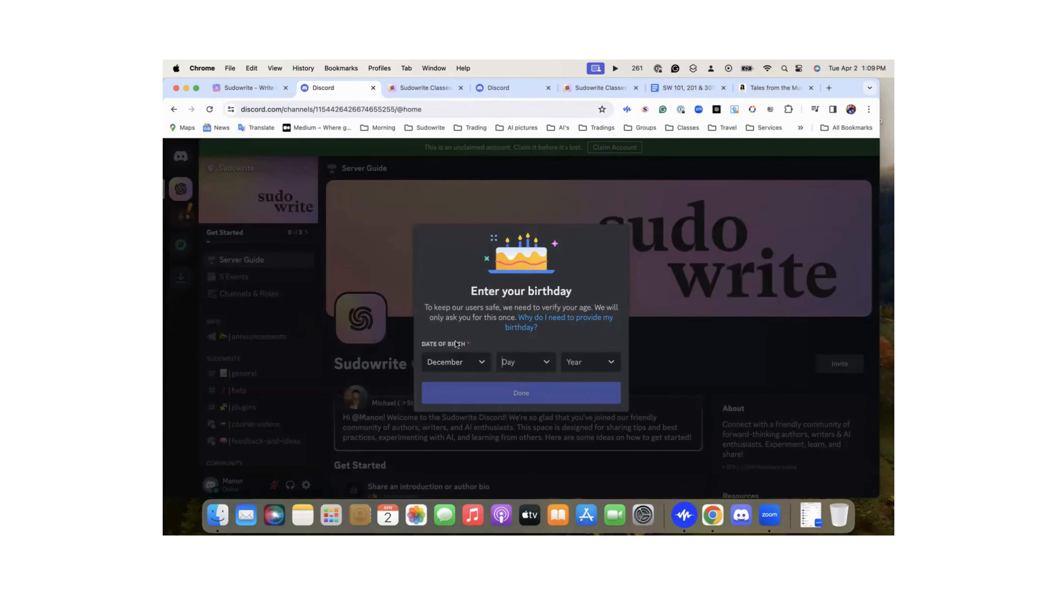
left_click(541, 362)
left_click(538, 336)
left_click(584, 363)
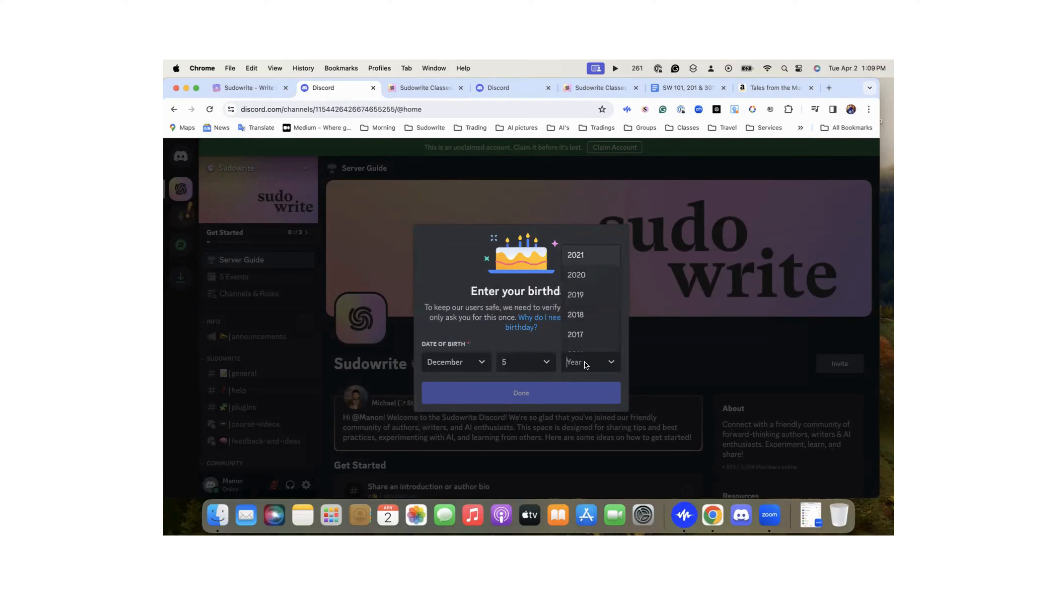
left_click(596, 441)
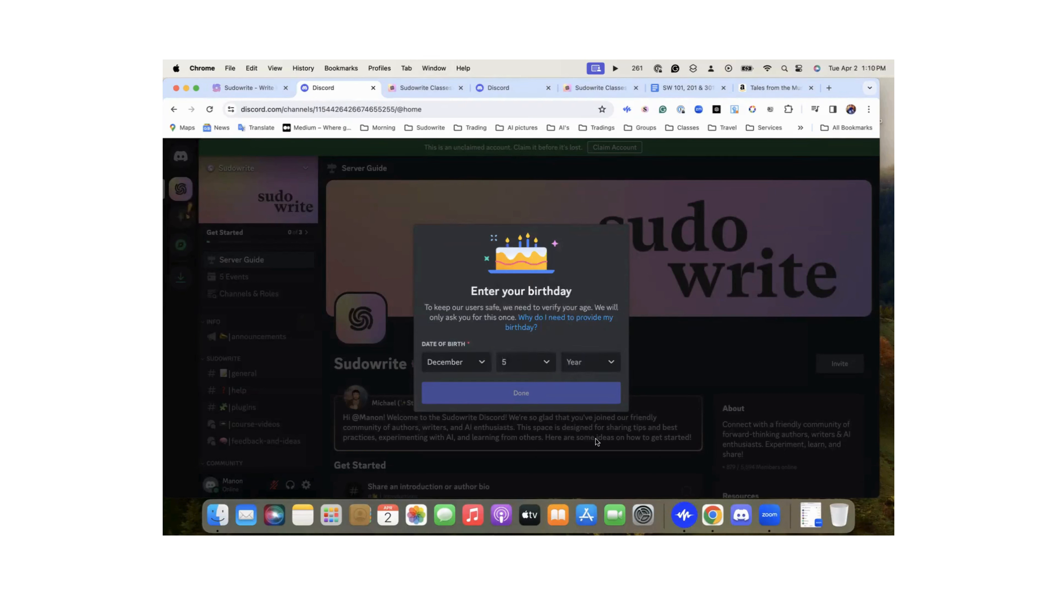
left_click(612, 362)
scroll(587, 329, "down", 15)
scroll(583, 329, "up", 5)
left_click(522, 394)
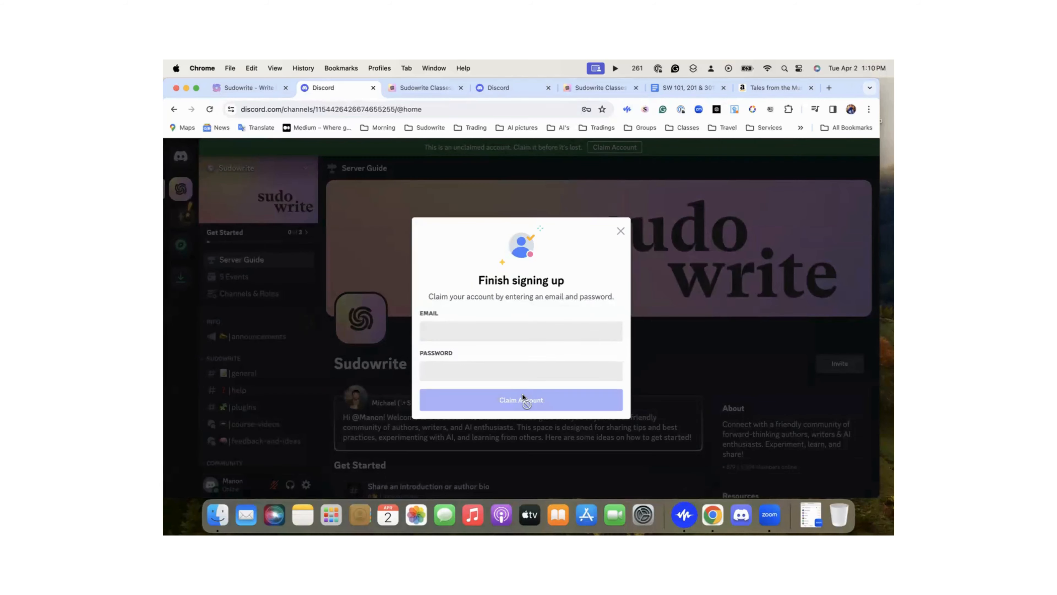
left_click(619, 232)
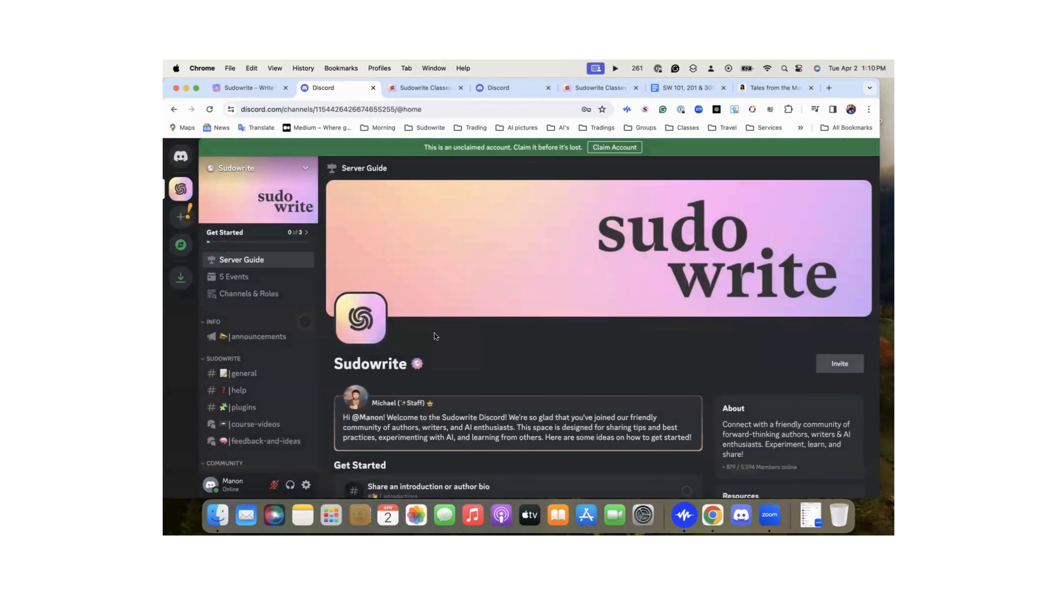
Look over the Discord server guide's Get Started suggestions and the server's channel list
scroll(430, 336, "down", 1)
scroll(430, 335, "down", 3)
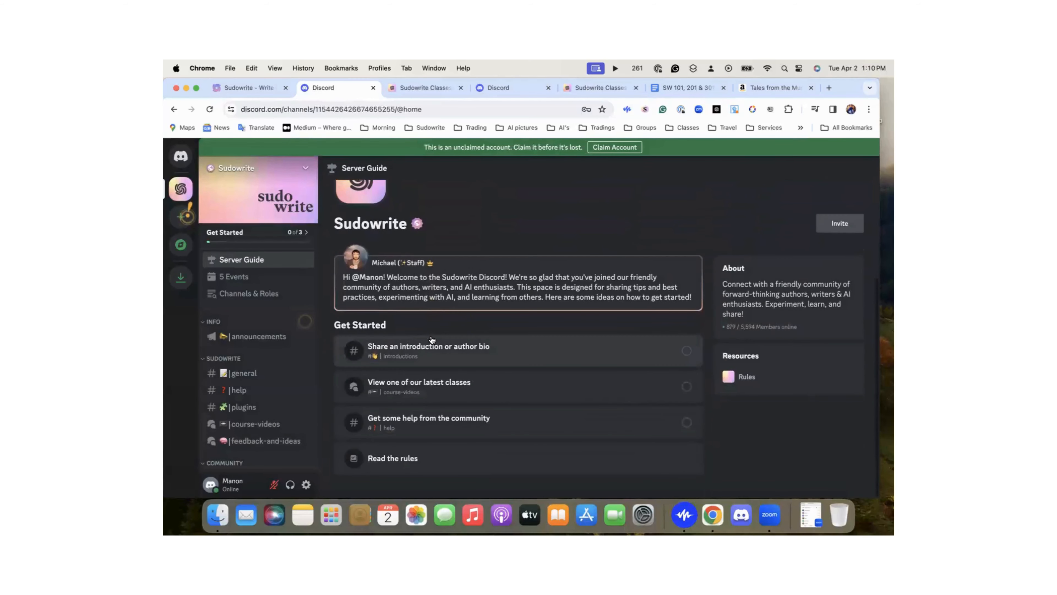
scroll(256, 394, "down", 2)
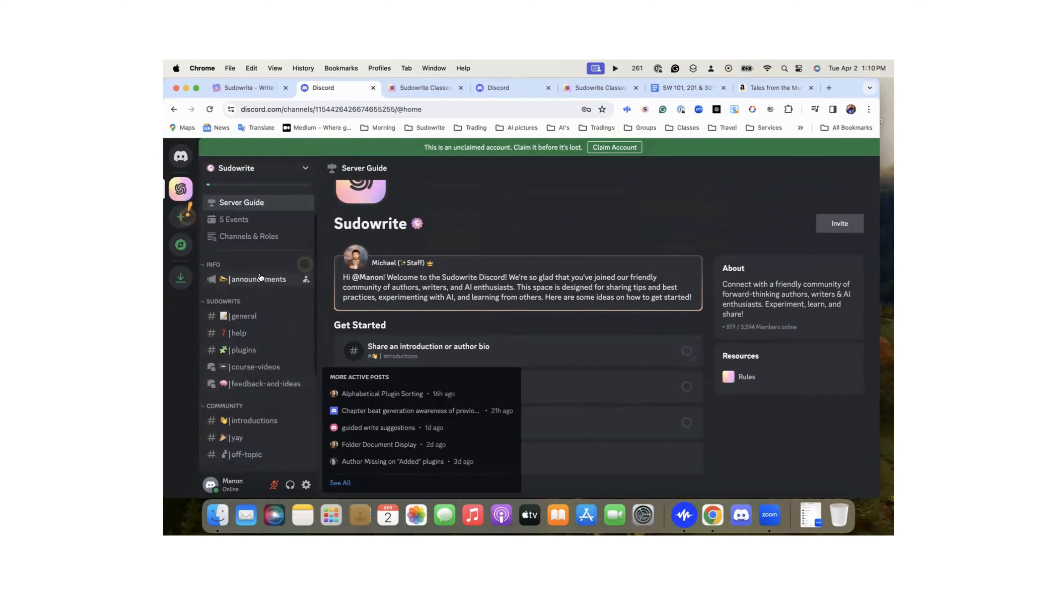
mouse_move(252, 331)
mouse_move(243, 369)
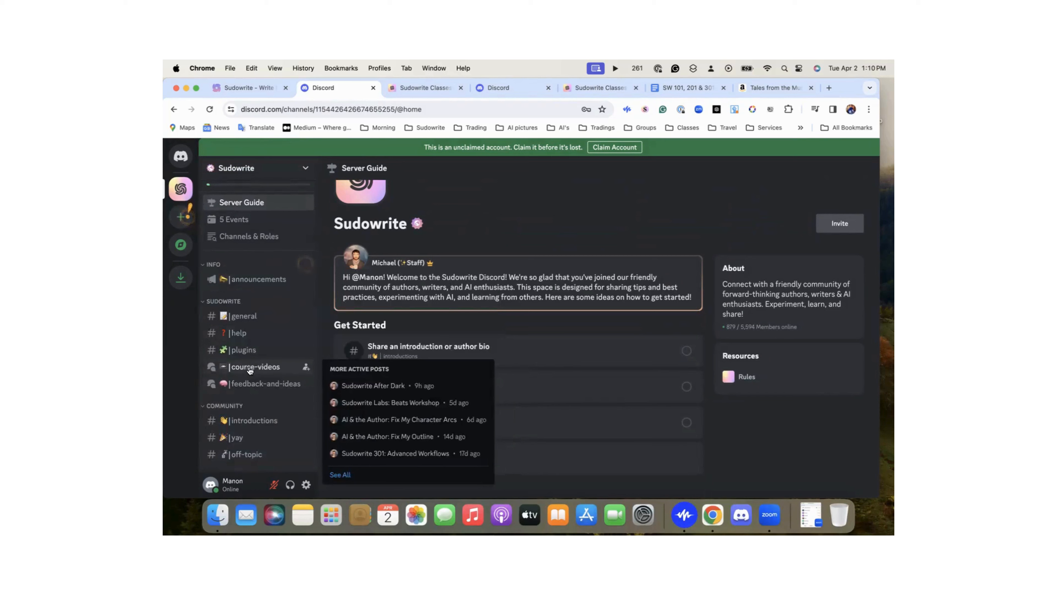
Open the course-videos channel and browse its class posts
left_click(268, 368)
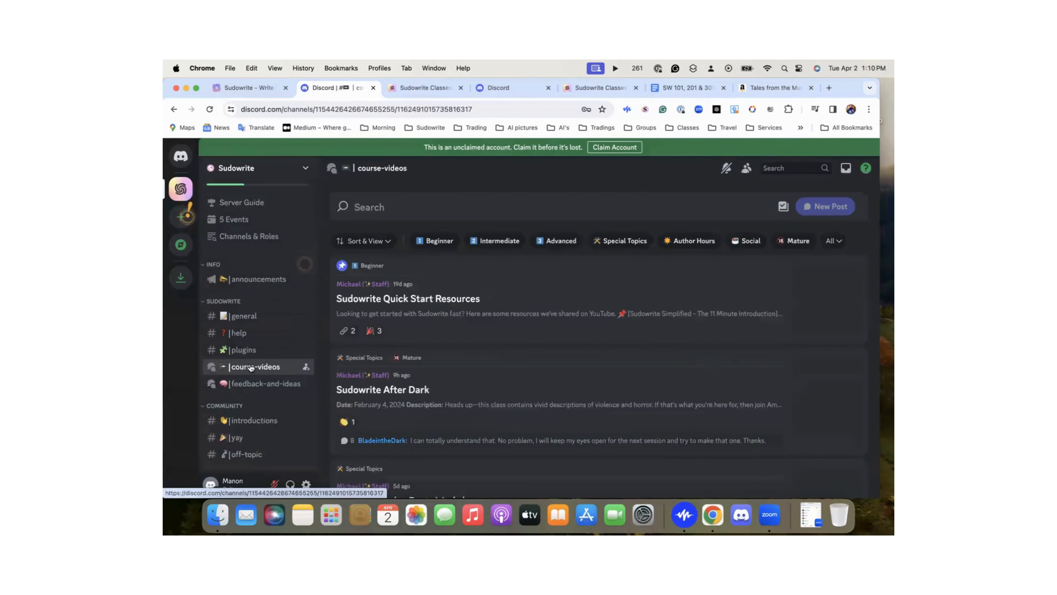
scroll(452, 333, "down", 8)
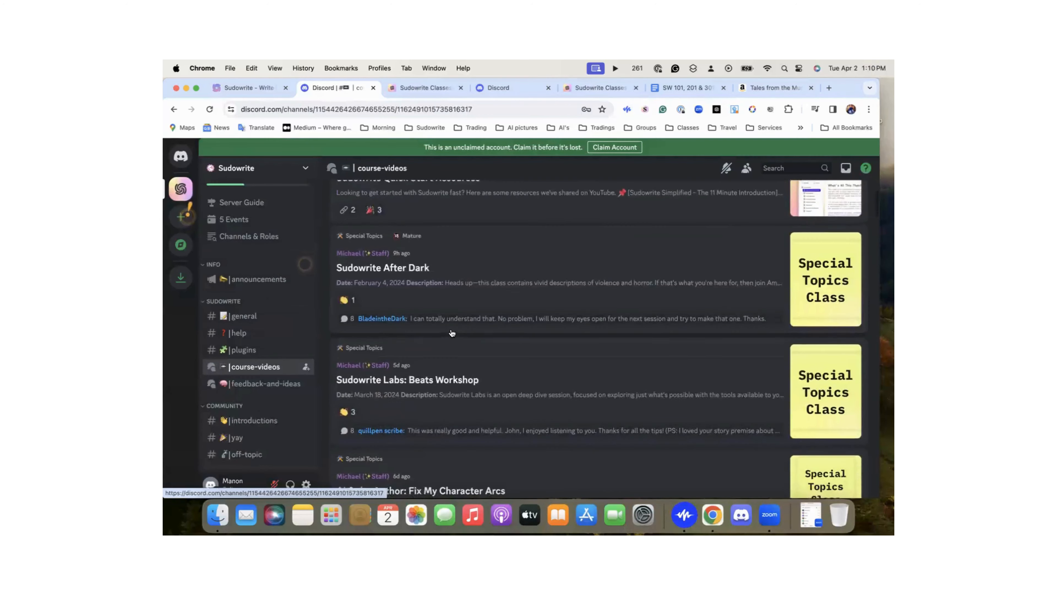
scroll(452, 333, "up", 8)
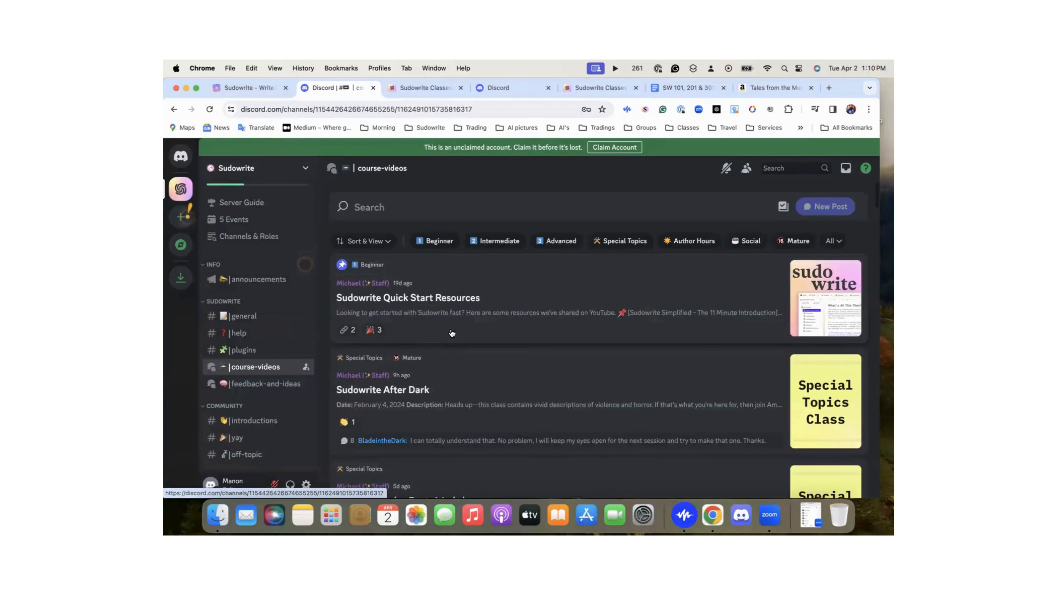
scroll(262, 308, "down", 1)
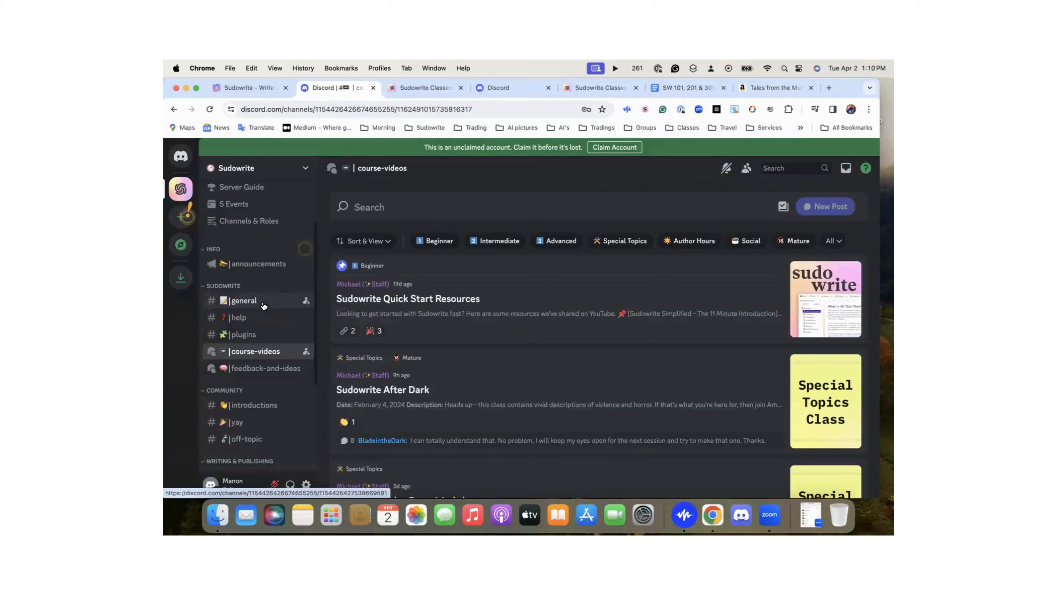
mouse_move(243, 355)
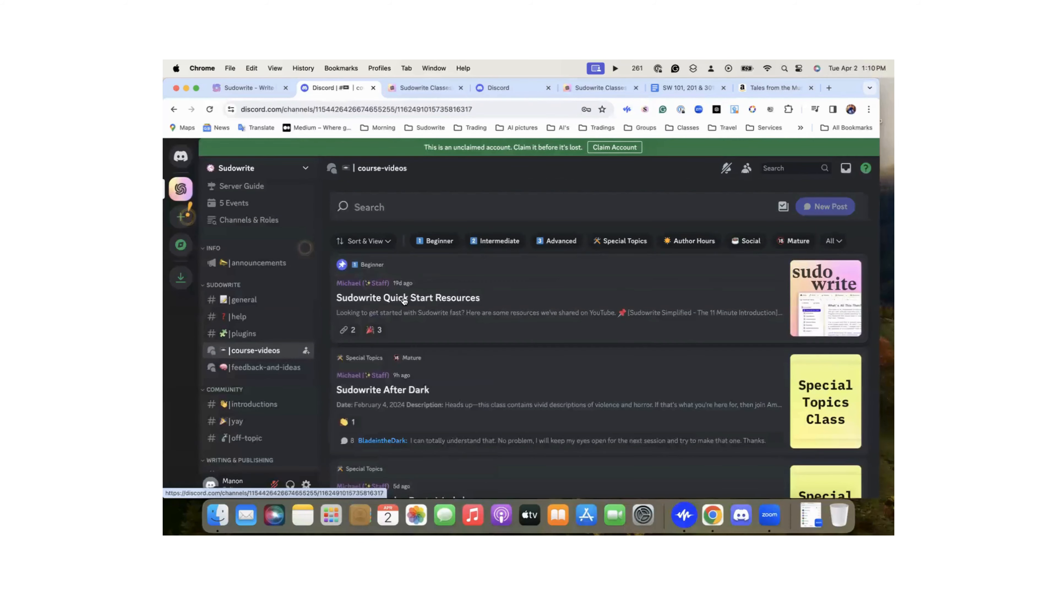
scroll(404, 300, "down", 3)
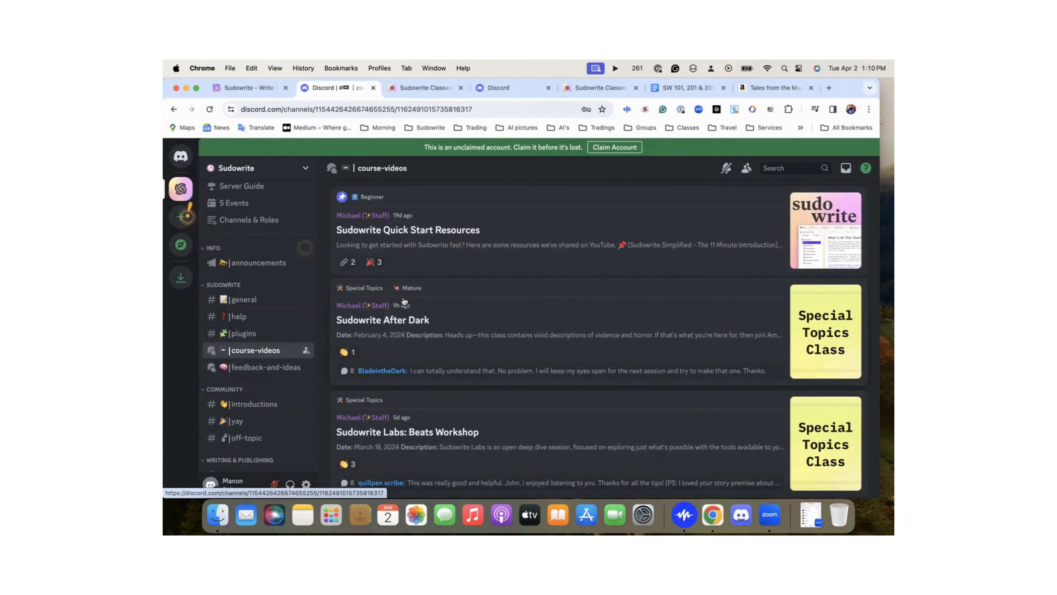
Switch to the Sudowrite Classes & Author Hours page and look over its introduction and upcoming class events
left_click(425, 88)
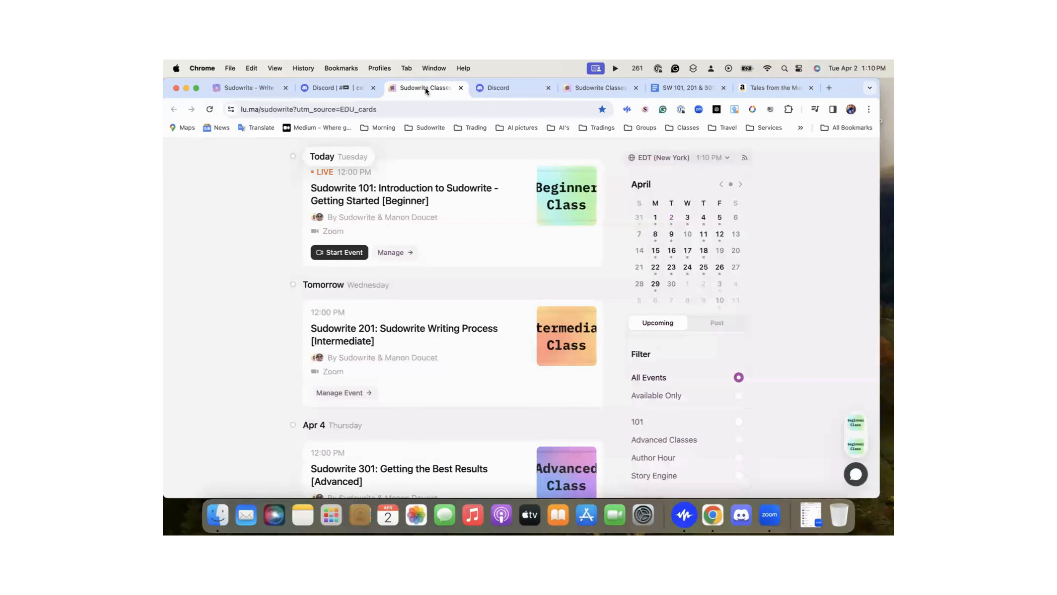
scroll(425, 184, "up", 10)
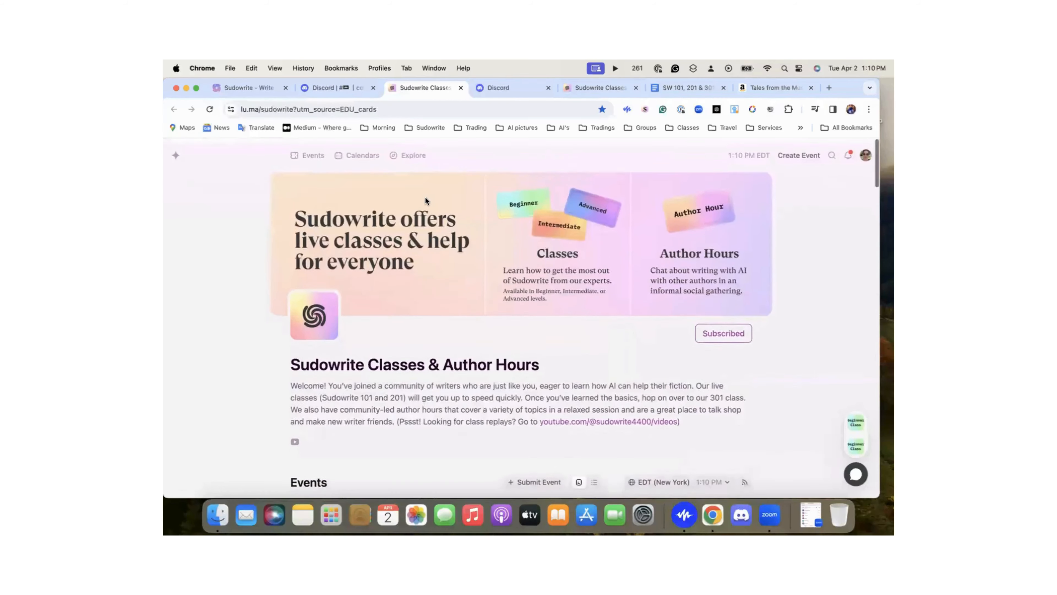
scroll(425, 201, "down", 8)
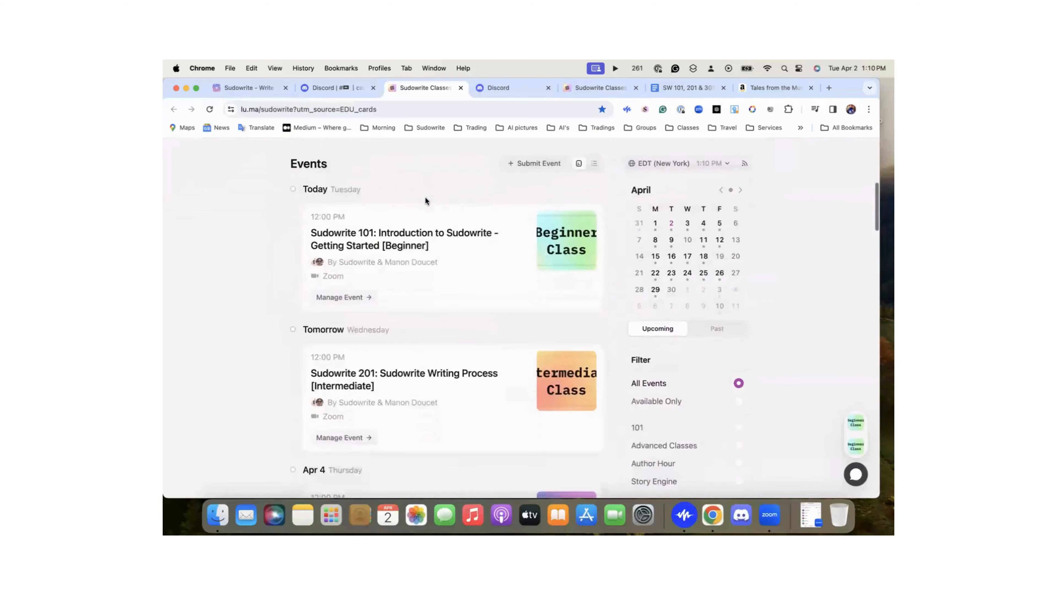
scroll(412, 167, "up", 5)
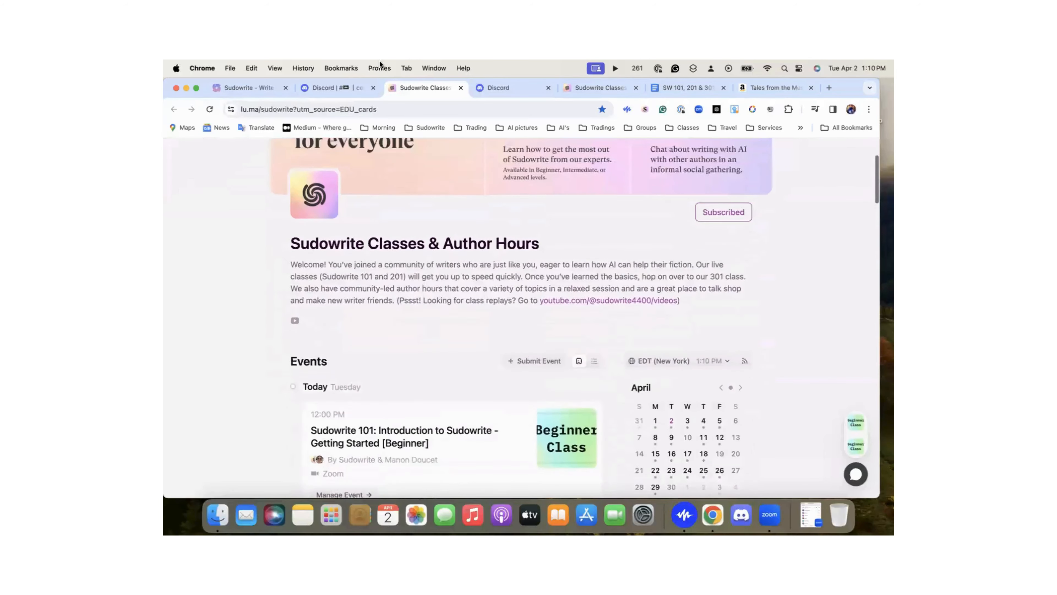
Return to Discord's course-videos channel and look through the recent and older class posts, including the Sudowrite 101, 201, 301 and special topics classes
left_click(328, 89)
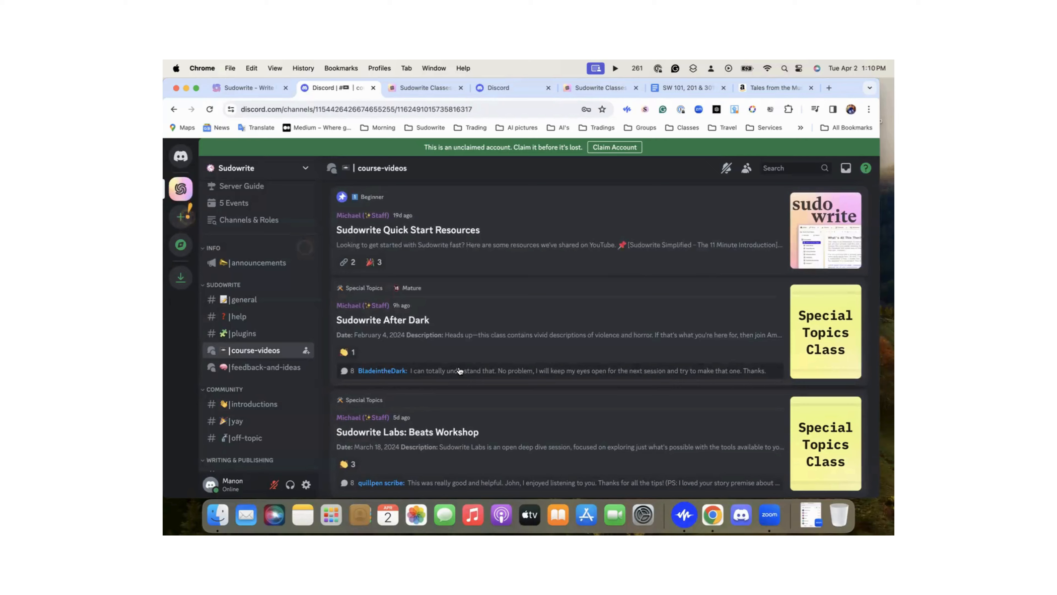
scroll(460, 371, "down", 15)
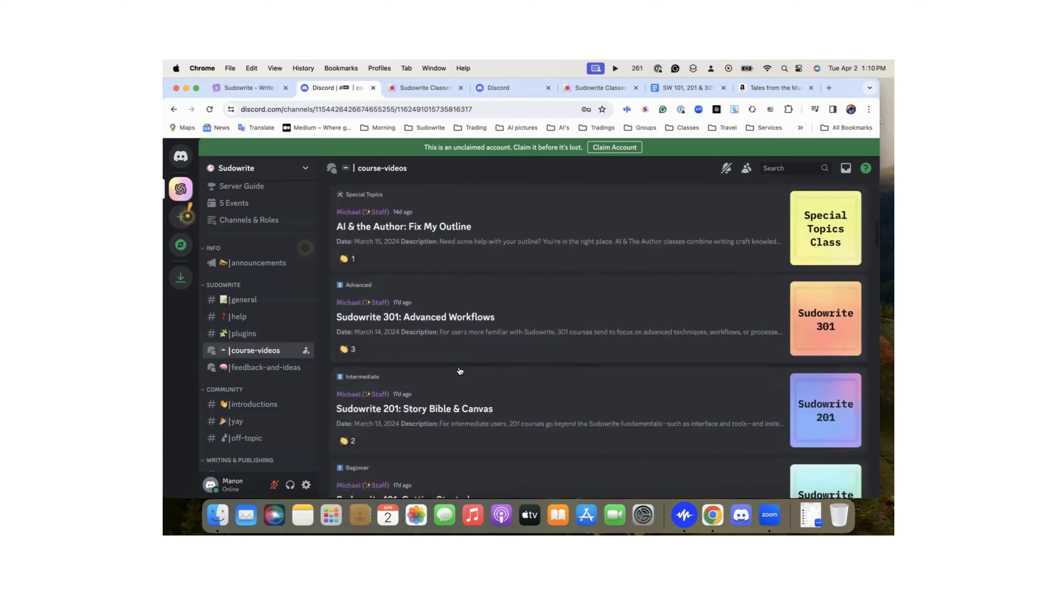
scroll(458, 370, "down", 5)
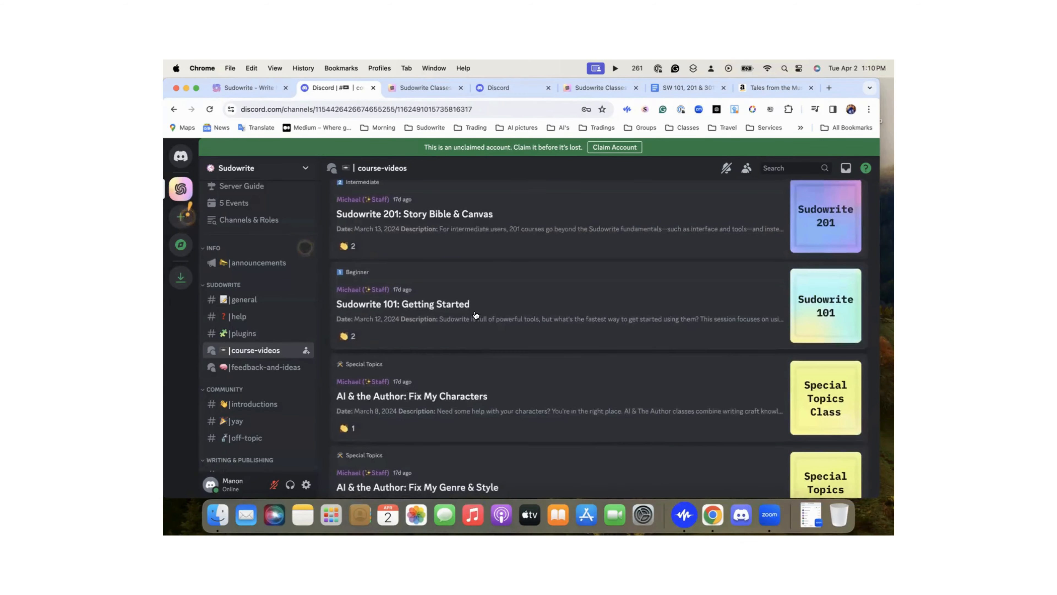
scroll(476, 316, "down", 20)
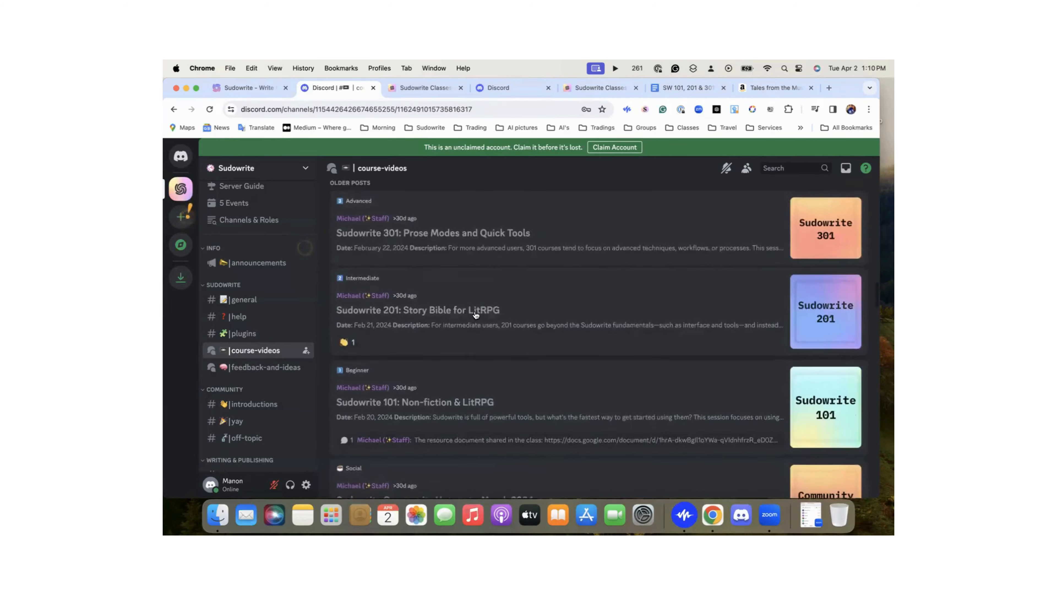
scroll(475, 315, "down", 20)
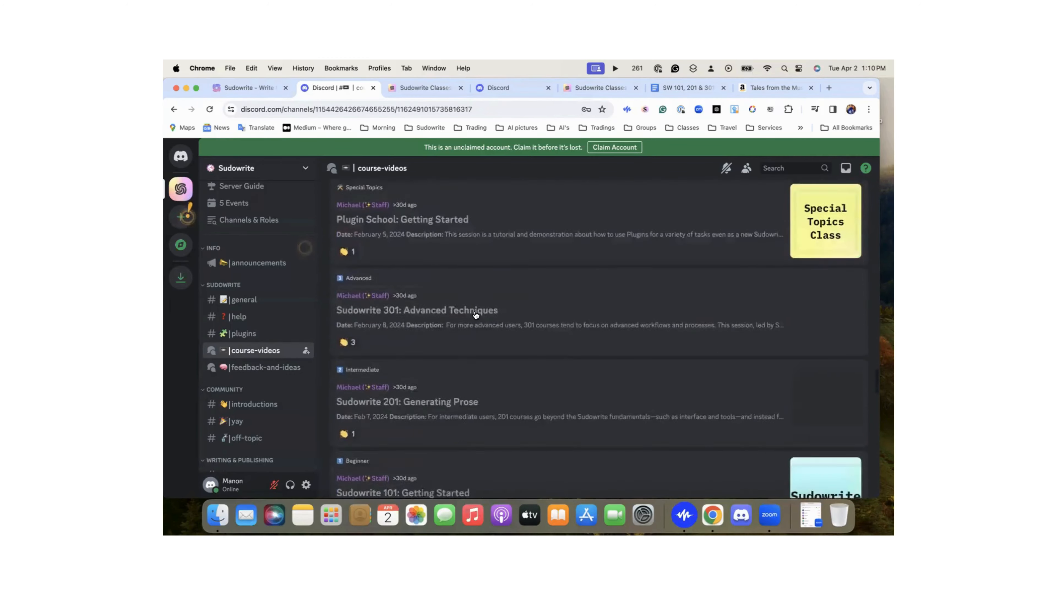
scroll(475, 315, "down", 20)
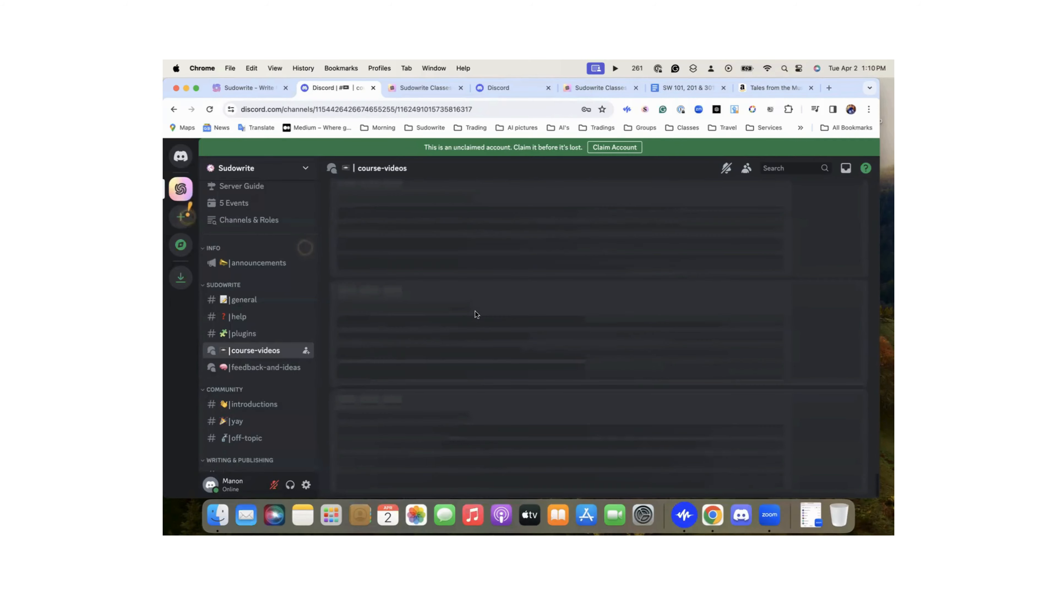
scroll(476, 315, "up", 10)
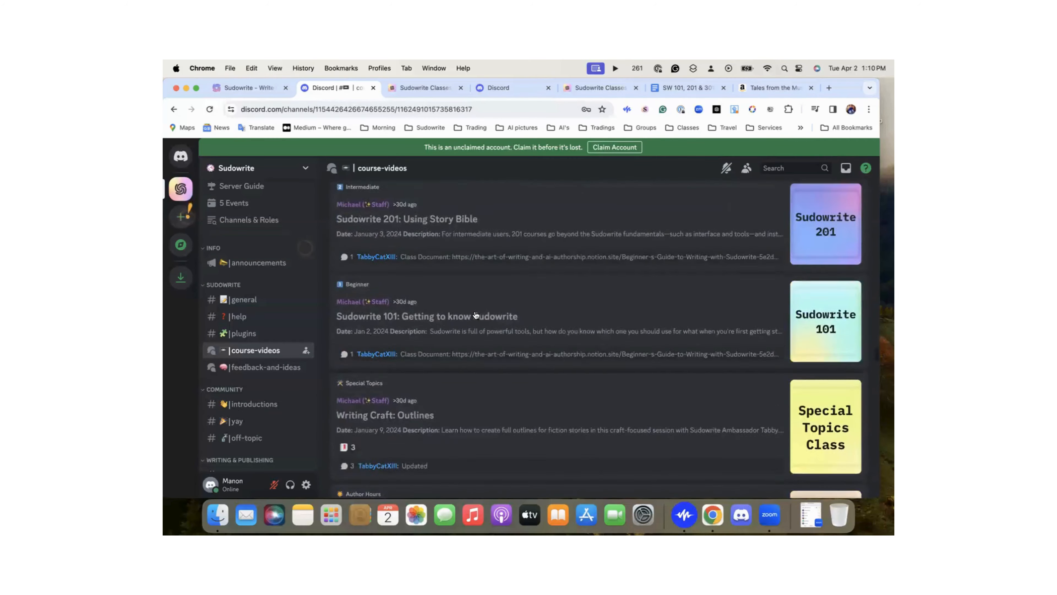
scroll(476, 315, "up", 15)
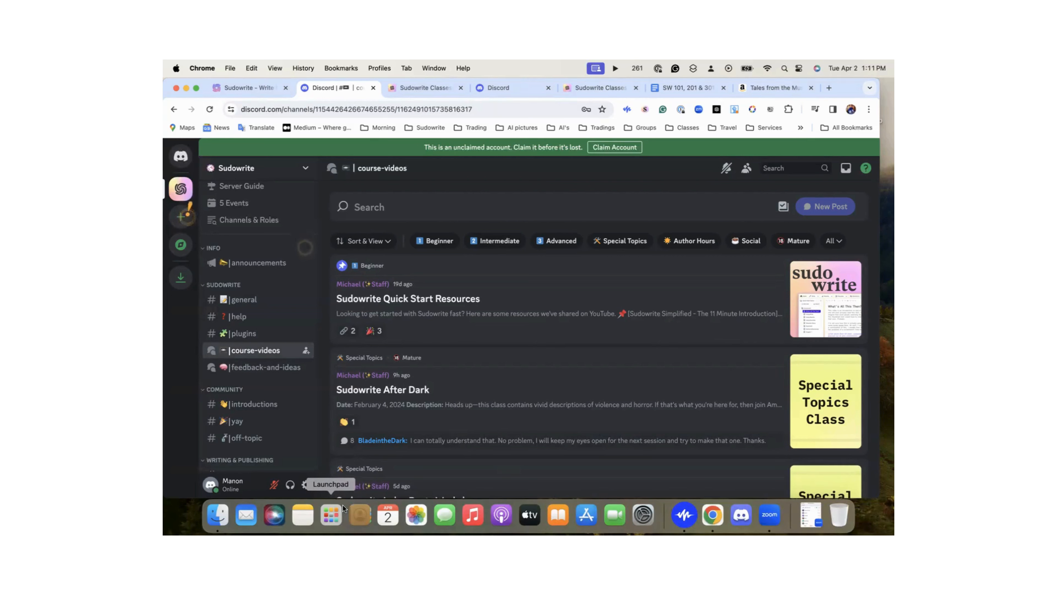
scroll(603, 461, "down", 2)
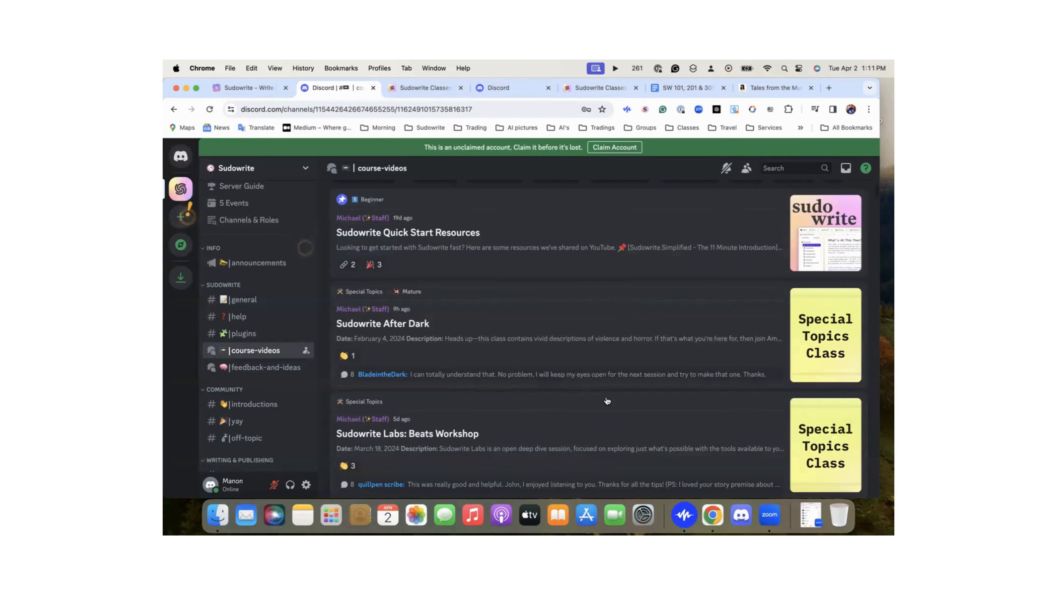
scroll(607, 401, "down", 1)
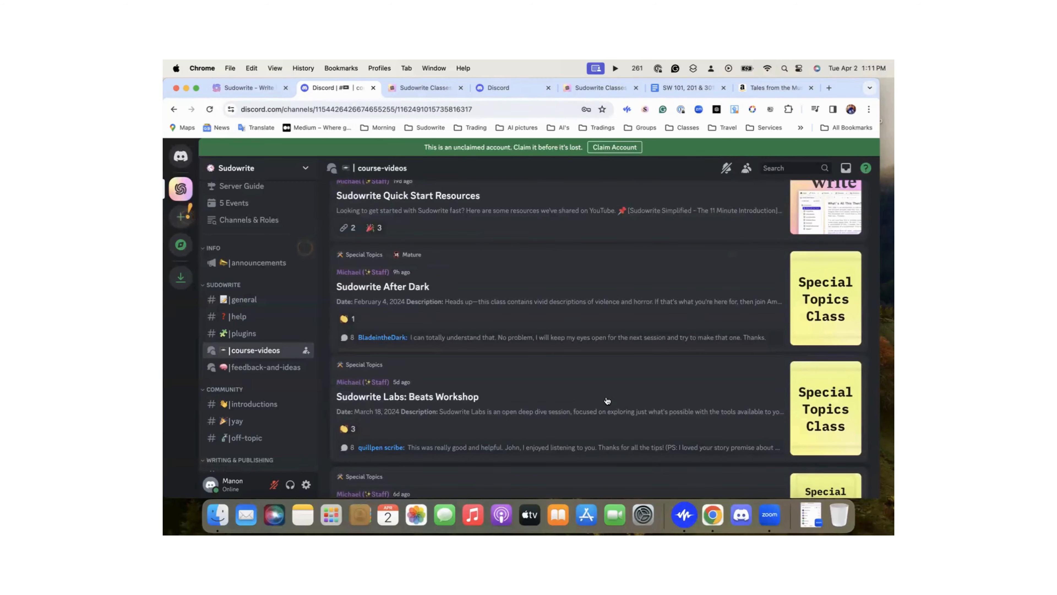
scroll(607, 401, "down", 1)
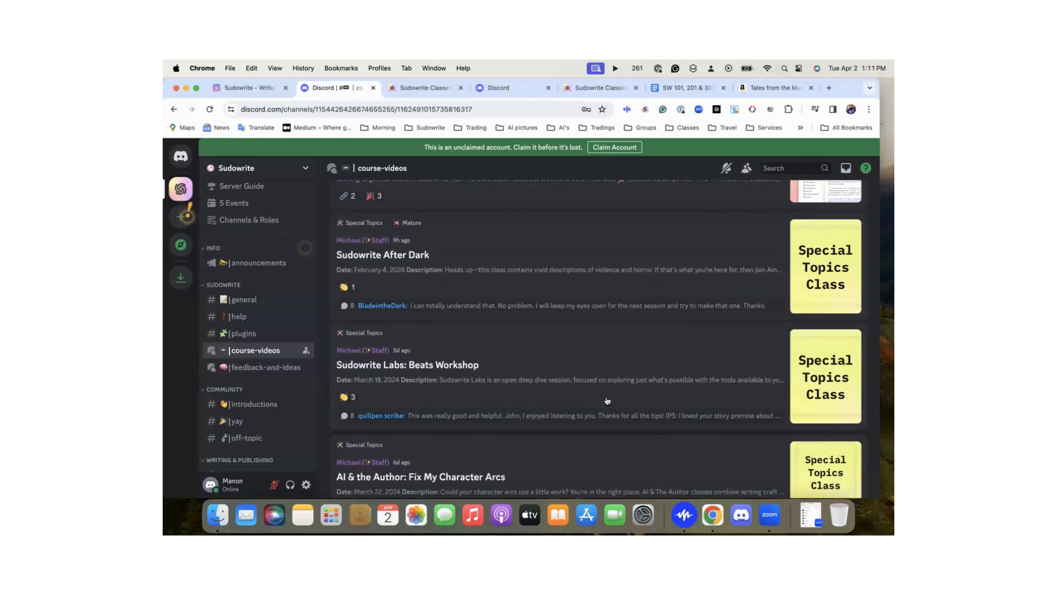